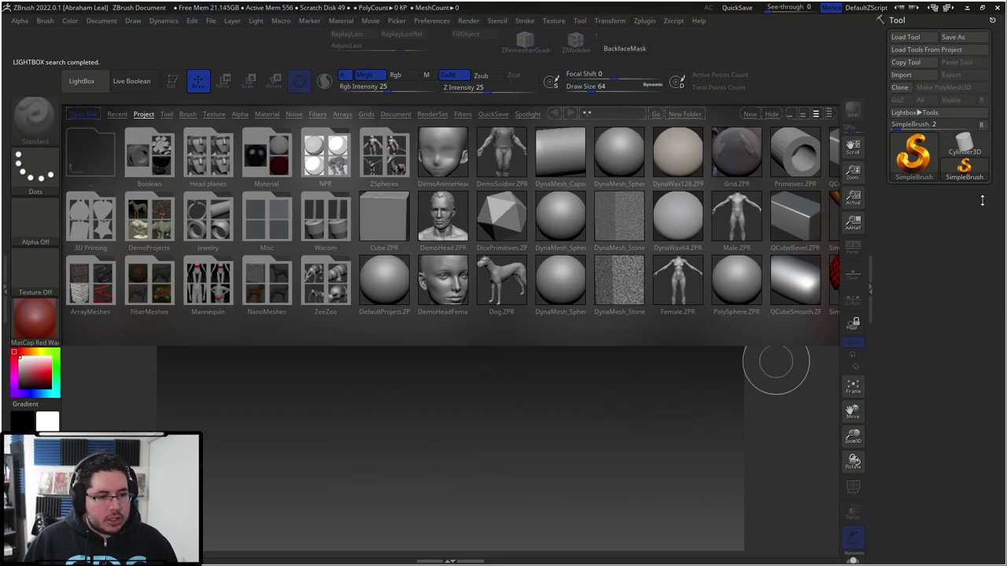
# Examine the wooden docks, their support beams and the stairs of the lighthouse scene from several angles
pyautogui.moveTo(574, 371)
pyautogui.keyDown('alt'); pyautogui.mouseDown()
pyautogui.moveTo(616, 383)
pyautogui.moveTo(575, 383)
pyautogui.mouseUp(); pyautogui.keyUp('alt')
pyautogui.keyDown('alt'); pyautogui.moveTo(575, 383); pyautogui.dragTo(601, 348, button='middle'); pyautogui.keyUp('alt')
pyautogui.keyDown('alt'); pyautogui.moveTo(601, 348); pyautogui.dragTo(677, 401, button='right'); pyautogui.keyUp('alt')
pyautogui.keyDown('alt'); pyautogui.moveTo(548, 353); pyautogui.dragTo(580, 385, button='middle'); pyautogui.keyUp('alt')
pyautogui.scroll(5, 581, 387)
pyautogui.keyDown('alt'); pyautogui.moveTo(579, 387); pyautogui.dragTo(565, 407); pyautogui.keyUp('alt')
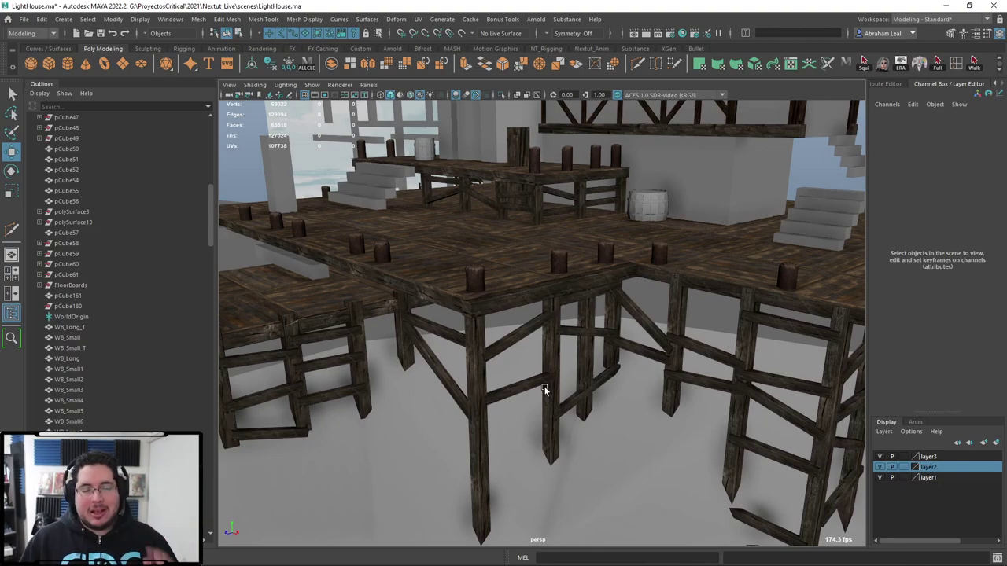
pyautogui.scroll(-7, 593, 365)
pyautogui.scroll(3, 593, 345)
pyautogui.keyDown('alt'); pyautogui.moveTo(603, 307); pyautogui.dragTo(609, 357, button='middle'); pyautogui.keyUp('alt')
pyautogui.keyDown('alt'); pyautogui.moveTo(609, 357); pyautogui.dragTo(585, 366, button='right'); pyautogui.keyUp('alt')
pyautogui.keyDown('alt'); pyautogui.moveTo(503, 347); pyautogui.dragTo(543, 342); pyautogui.keyUp('alt')
pyautogui.keyDown('alt'); pyautogui.moveTo(544, 341); pyautogui.dragTo(557, 357, button='middle'); pyautogui.keyUp('alt')
pyautogui.keyDown('alt'); pyautogui.moveTo(557, 357); pyautogui.dragTo(586, 375, button='right'); pyautogui.keyUp('alt')
pyautogui.keyDown('alt'); pyautogui.moveTo(585, 375); pyautogui.dragTo(530, 359); pyautogui.keyUp('alt')
pyautogui.keyDown('alt'); pyautogui.moveTo(530, 359); pyautogui.dragTo(579, 365, button='right'); pyautogui.keyUp('alt')
pyautogui.keyDown('alt'); pyautogui.moveTo(578, 364); pyautogui.dragTo(558, 366); pyautogui.keyUp('alt')
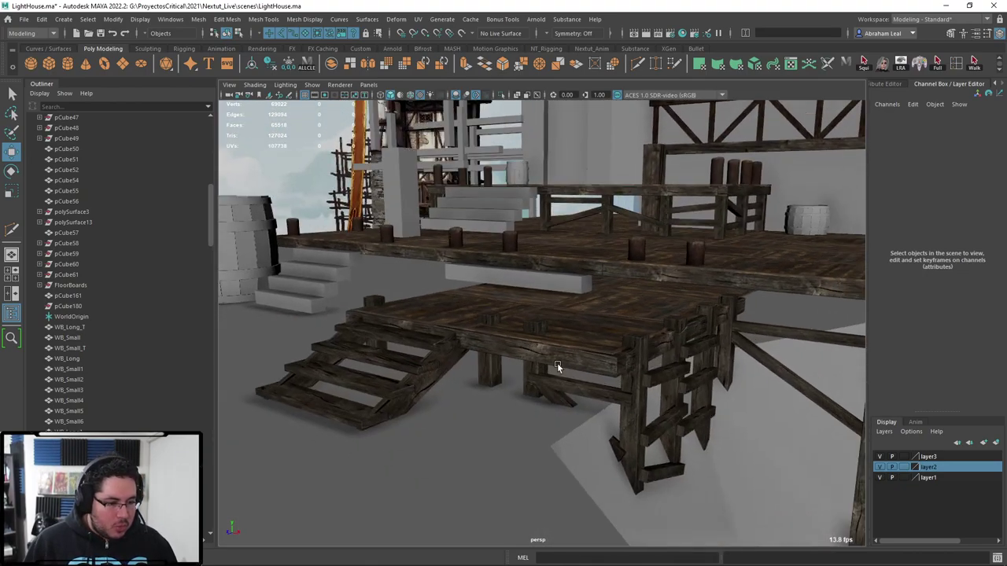
# Check the WB_Long_T, WB_Small, WB_Small_T and WB_Long beam pieces and a wooden pillar at the dock's edge
pyautogui.click(71, 327)
pyautogui.click(69, 338)
pyautogui.click(71, 347)
pyautogui.click(68, 359)
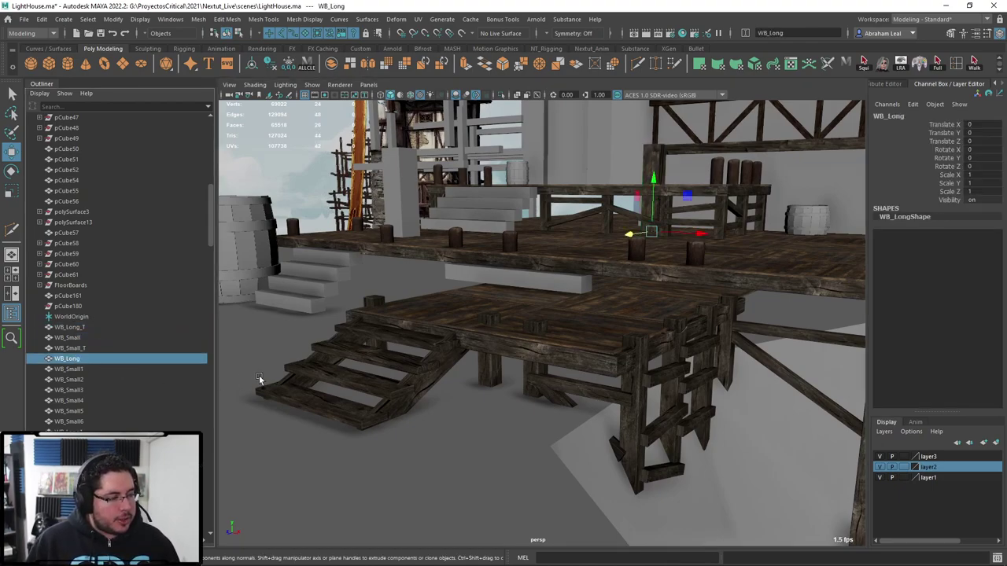
pyautogui.keyDown('alt'); pyautogui.moveTo(372, 338); pyautogui.dragTo(492, 320); pyautogui.keyUp('alt')
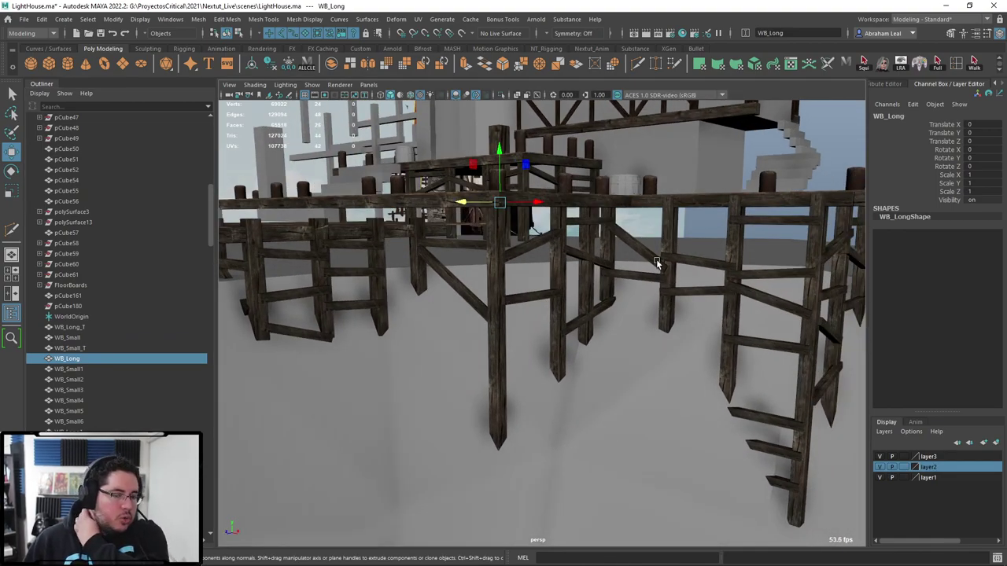
pyautogui.keyDown('alt'); pyautogui.moveTo(629, 271); pyautogui.dragTo(443, 388); pyautogui.keyUp('alt')
pyautogui.click(447, 389)
pyautogui.keyDown('alt'); pyautogui.moveTo(688, 325); pyautogui.dragTo(488, 339); pyautogui.keyUp('alt')
pyautogui.keyDown('alt'); pyautogui.moveTo(636, 372); pyautogui.dragTo(439, 262); pyautogui.keyUp('alt')
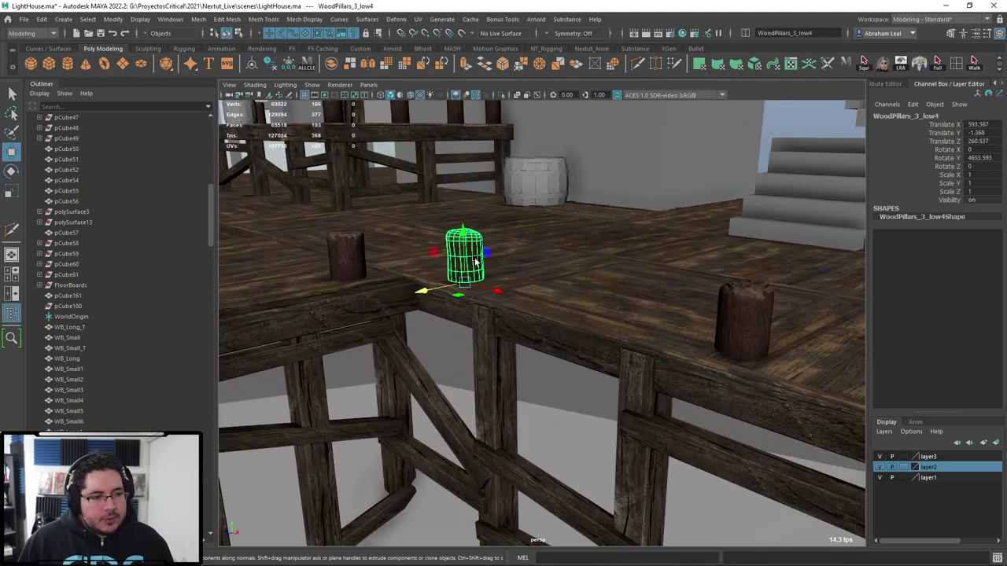
# Survey the textured docks and the lighthouse building as a whole, with nothing left selected
pyautogui.keyDown('alt'); pyautogui.moveTo(492, 292); pyautogui.dragTo(515, 308); pyautogui.keyUp('alt')
pyautogui.keyDown('alt'); pyautogui.moveTo(515, 307); pyautogui.dragTo(415, 273, button='right'); pyautogui.keyUp('alt')
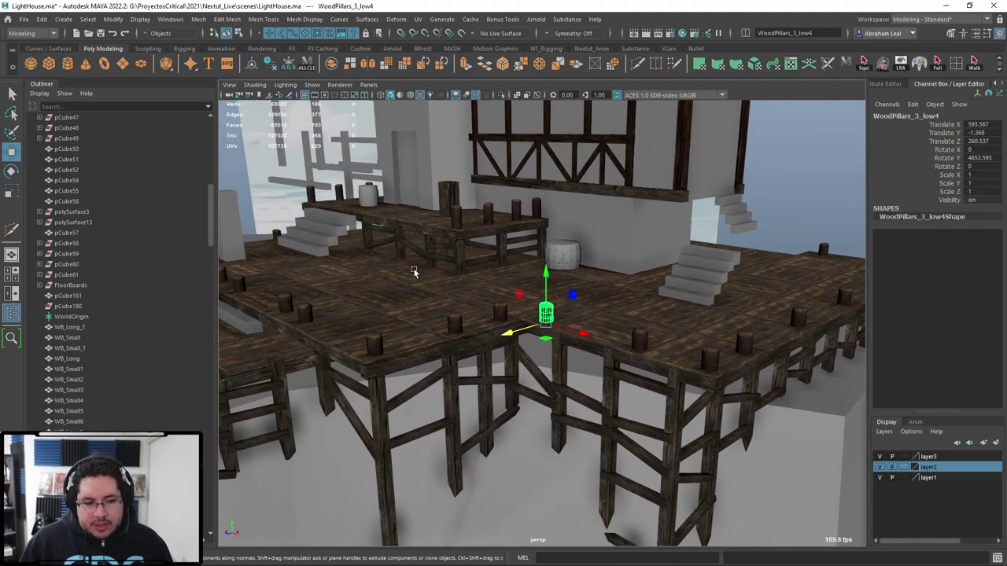
pyautogui.keyDown('alt'); pyautogui.moveTo(596, 322); pyautogui.dragTo(633, 298); pyautogui.keyUp('alt')
pyautogui.keyDown('alt'); pyautogui.moveTo(632, 298); pyautogui.dragTo(543, 315, button='right'); pyautogui.keyUp('alt')
pyautogui.keyDown('alt'); pyautogui.moveTo(542, 338); pyautogui.dragTo(562, 321); pyautogui.keyUp('alt')
pyautogui.click(720, 330)
pyautogui.keyDown('alt'); pyautogui.moveTo(720, 328); pyautogui.dragTo(693, 344); pyautogui.keyUp('alt')
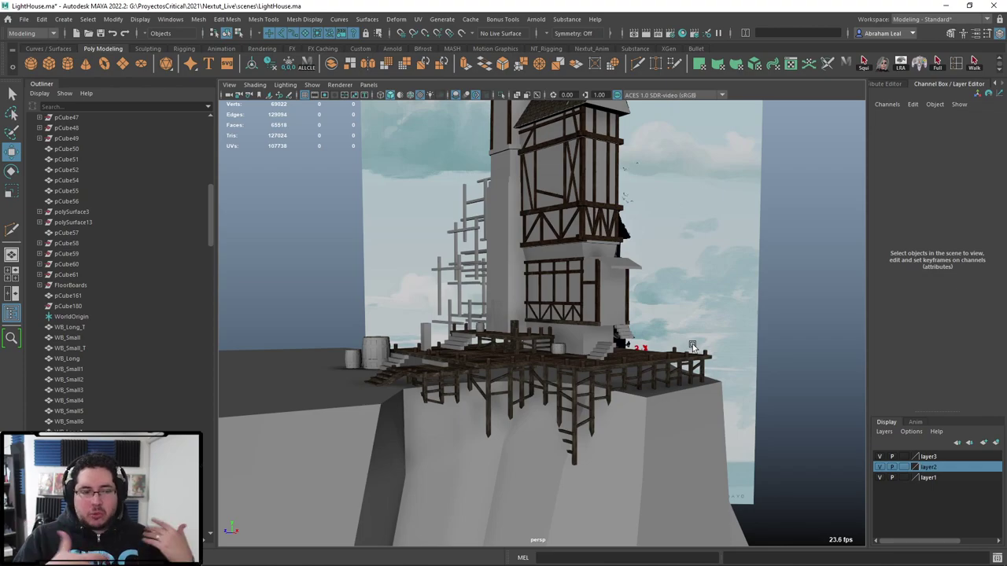
# Compare the lighthouse and its cliff base with the concept image behind it, then inspect the cliff mesh beneath the docks
pyautogui.keyDown('alt'); pyautogui.moveTo(728, 367); pyautogui.dragTo(649, 290); pyautogui.keyUp('alt')
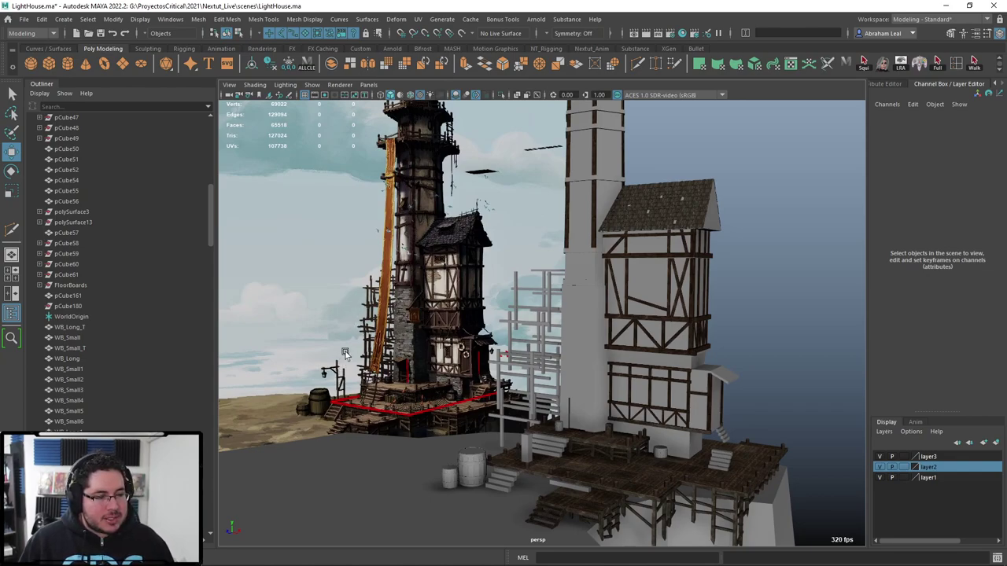
pyautogui.keyDown('alt'); pyautogui.moveTo(343, 358); pyautogui.dragTo(372, 368); pyautogui.keyUp('alt')
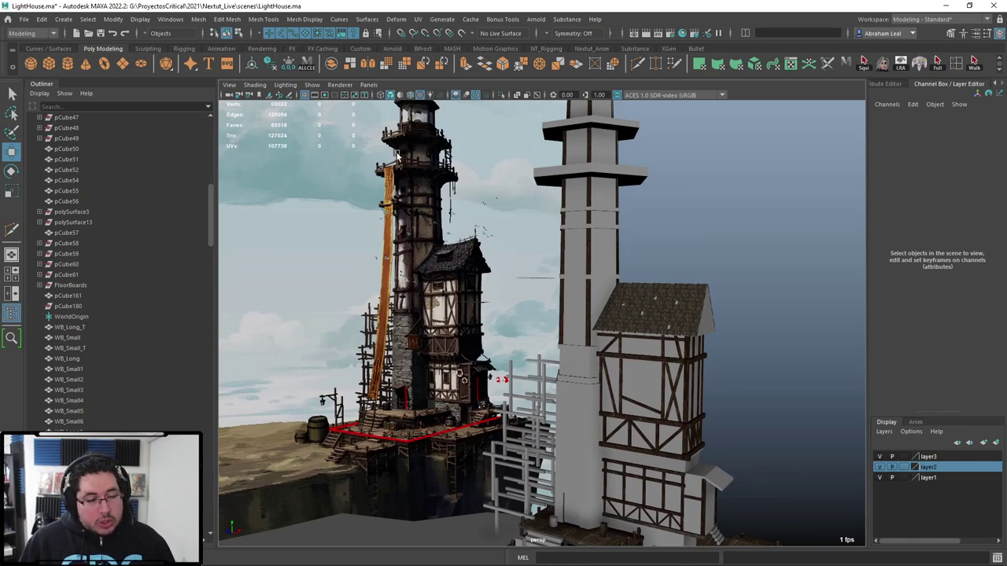
pyautogui.keyDown('alt'); pyautogui.moveTo(511, 275); pyautogui.dragTo(492, 221, button='middle'); pyautogui.keyUp('alt')
pyautogui.scroll(-5, 492, 224)
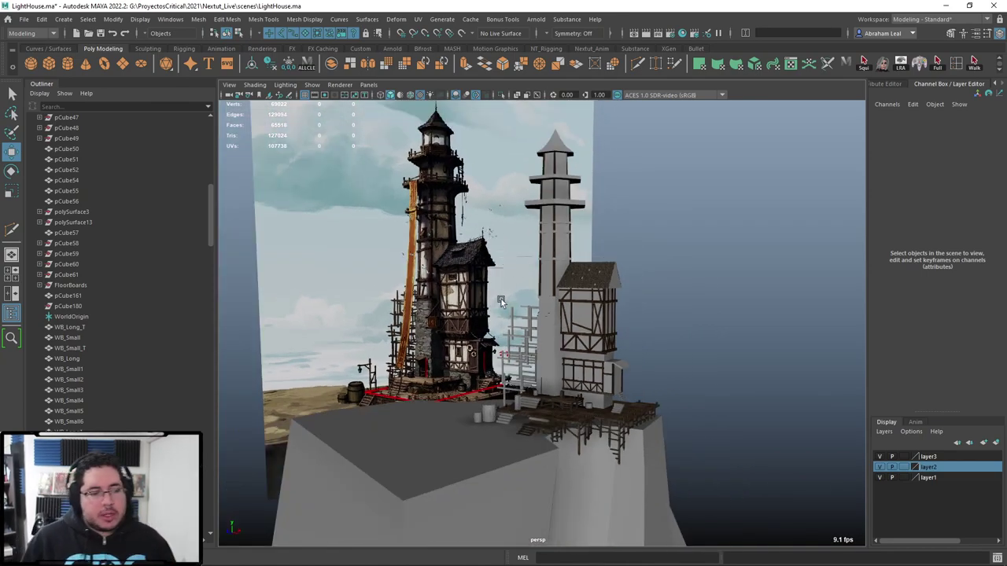
pyautogui.scroll(3, 545, 382)
pyautogui.keyDown('alt'); pyautogui.moveTo(546, 384); pyautogui.dragTo(465, 372); pyautogui.keyUp('alt')
pyautogui.click(386, 438)
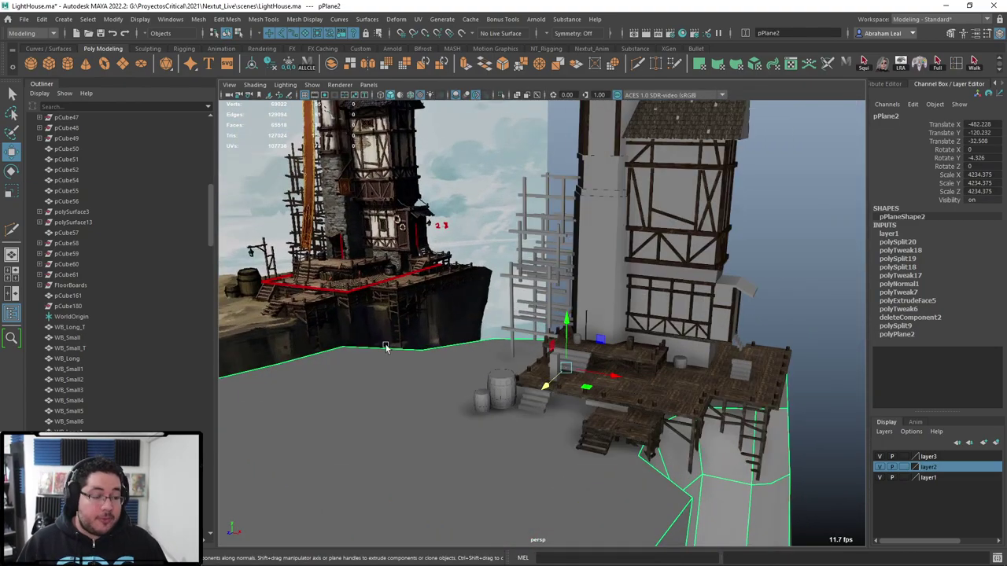
pyautogui.keyDown('alt'); pyautogui.moveTo(417, 311); pyautogui.dragTo(583, 371); pyautogui.keyUp('alt')
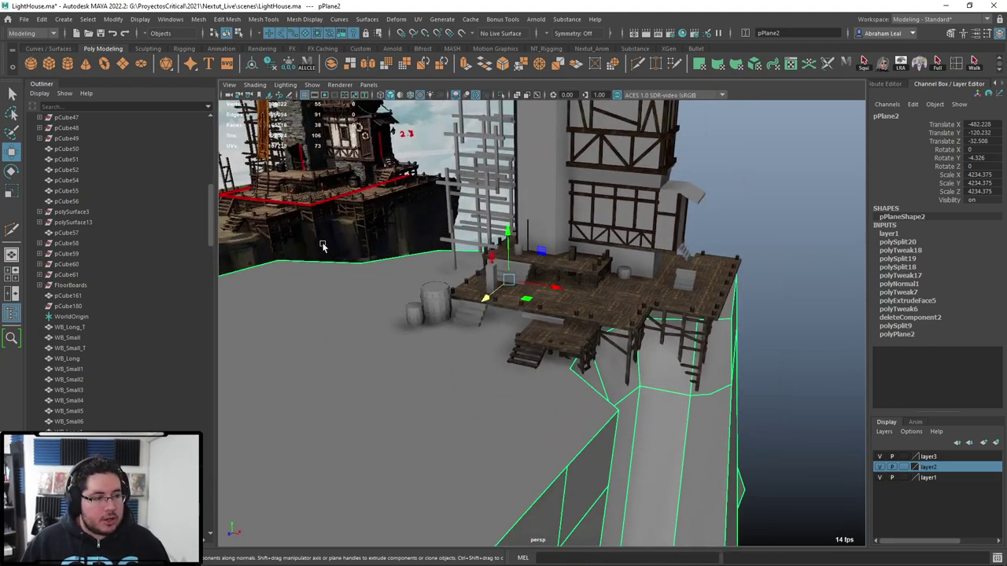
pyautogui.keyDown('alt'); pyautogui.moveTo(586, 329); pyautogui.dragTo(634, 345); pyautogui.keyUp('alt')
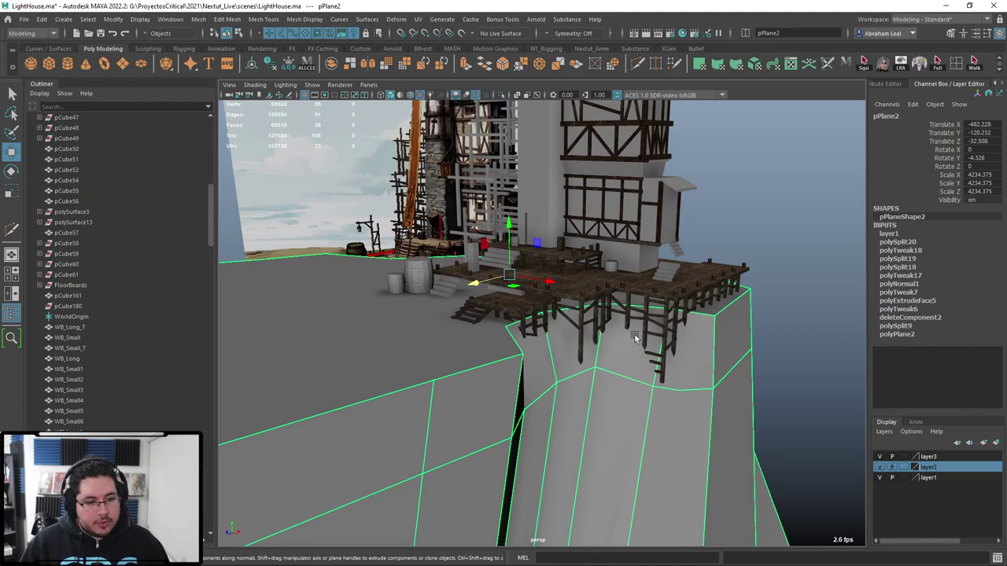
# Add a polygon cube, scale it uniformly to about 453 and sink it into the cliff wall beneath the docks
pyautogui.click(50, 65)
pyautogui.press('r')
pyautogui.moveTo(560, 267); pyautogui.dragTo(670, 288)
pyautogui.press('w')
pyautogui.moveTo(642, 234); pyautogui.dragTo(515, 406)
pyautogui.moveTo(552, 364); pyautogui.dragTo(550, 344)
pyautogui.moveTo(577, 407); pyautogui.dragTo(586, 414)
pyautogui.moveTo(519, 404); pyautogui.dragTo(518, 221)
pyautogui.keyDown('alt'); pyautogui.moveTo(621, 312); pyautogui.dragTo(366, 198, button='middle'); pyautogui.keyUp('alt')
pyautogui.scroll(5, 366, 198)
pyautogui.moveTo(666, 452); pyautogui.dragTo(634, 344)
pyautogui.click(619, 420)
pyautogui.scroll(-5, 629, 428)
# Raise the cliff mesh vertex beneath the dock, beside the embedded cube
pyautogui.moveTo(582, 322); pyautogui.dragTo(584, 305, button='right')
pyautogui.click(598, 362)
pyautogui.keyDown('alt'); pyautogui.moveTo(584, 304); pyautogui.dragTo(604, 314); pyautogui.keyUp('alt')
pyautogui.moveTo(637, 409); pyautogui.dragTo(647, 424)
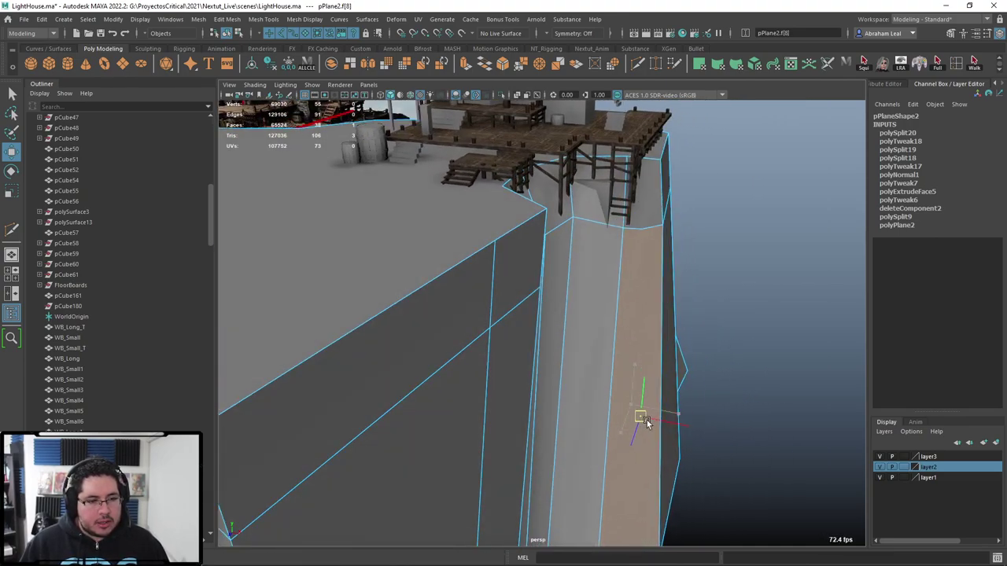
pyautogui.keyDown('alt'); pyautogui.moveTo(566, 283); pyautogui.dragTo(513, 335); pyautogui.keyUp('alt')
pyautogui.scroll(3, 513, 336)
pyautogui.moveTo(602, 207); pyautogui.dragTo(563, 208, button='right')
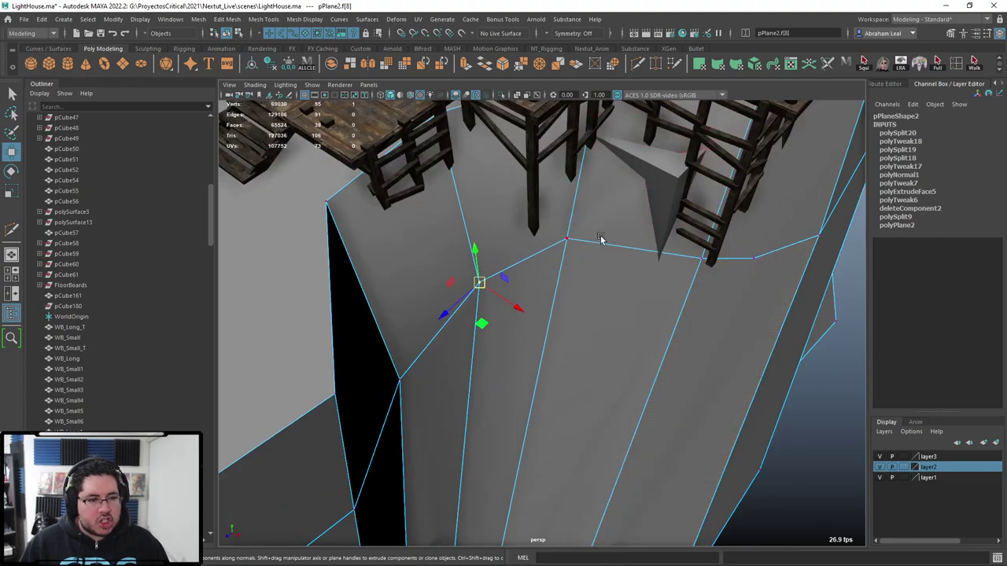
pyautogui.click(568, 240)
pyautogui.moveTo(568, 240); pyautogui.dragTo(567, 203)
pyautogui.keyDown('alt'); pyautogui.moveTo(643, 242); pyautogui.dragTo(646, 189); pyautogui.keyUp('alt')
pyautogui.press('q')
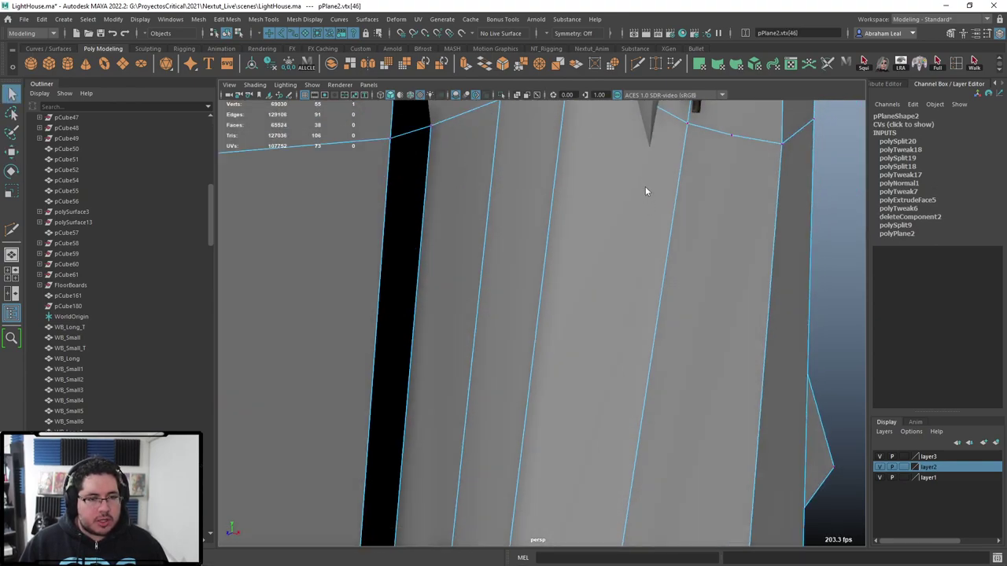
pyautogui.moveTo(646, 189); pyautogui.dragTo(709, 161, button='right')
# Try to select and adjust components along the upper edge on the far side of the cliff
pyautogui.scroll(-5, 719, 222)
pyautogui.click(719, 224)
pyautogui.keyDown('alt'); pyautogui.moveTo(719, 225); pyautogui.dragTo(630, 339); pyautogui.keyUp('alt')
pyautogui.click(652, 354)
pyautogui.moveTo(630, 339); pyautogui.dragTo(629, 302, button='right')
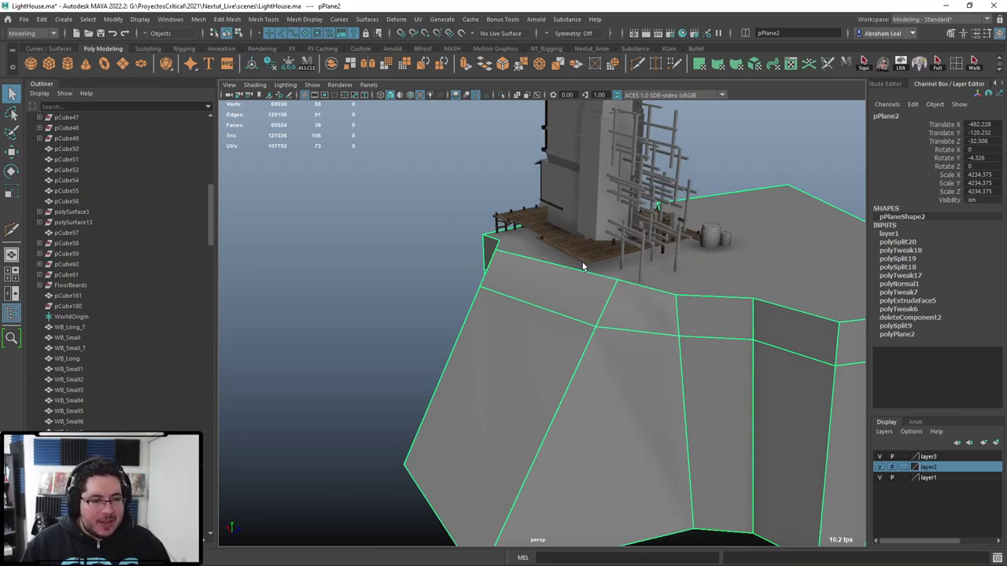
pyautogui.click(620, 281)
pyautogui.press('w')
pyautogui.moveTo(683, 278); pyautogui.dragTo(647, 285)
pyautogui.click(652, 286)
pyautogui.hotkey('ctrl', 'z')
pyautogui.hotkey('ctrl', 'z')
pyautogui.press('F11')
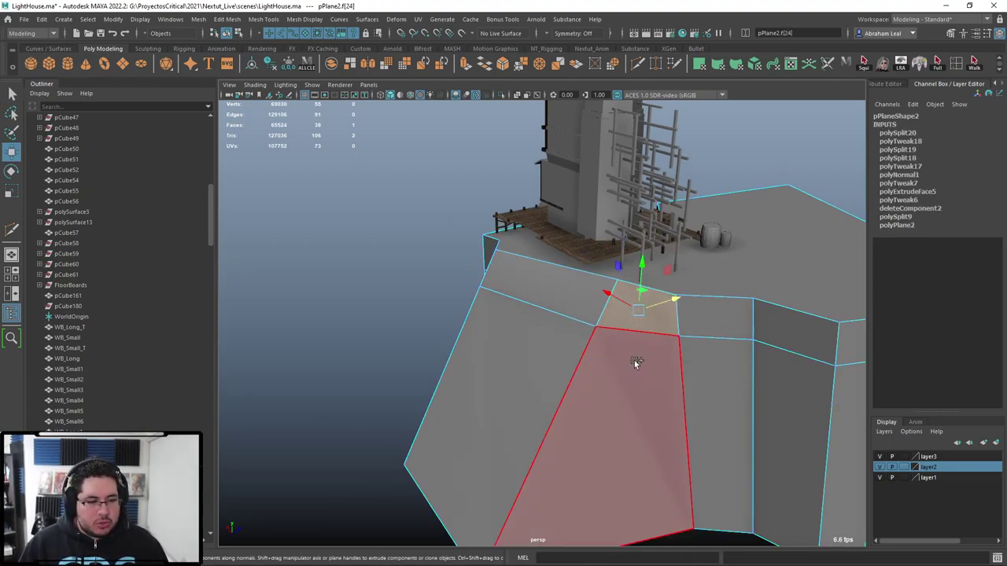
pyautogui.click(639, 363)
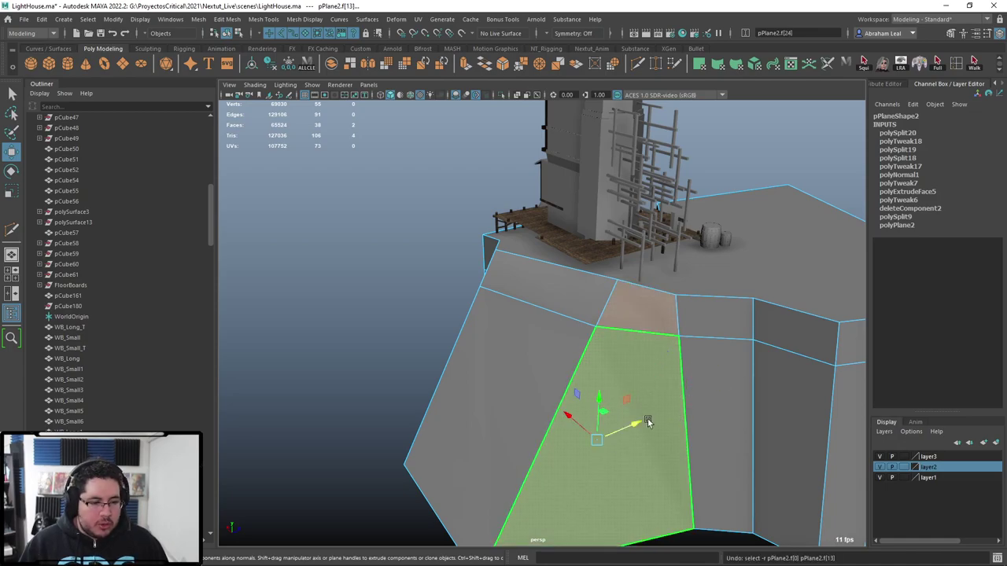
# Combine the embedded cube and the cliff into a single mesh
pyautogui.keyDown('alt'); pyautogui.moveTo(586, 425); pyautogui.dragTo(483, 298); pyautogui.keyUp('alt')
pyautogui.moveTo(483, 298); pyautogui.dragTo(525, 245, button='right')
pyautogui.click(717, 260)
pyautogui.keyDown('alt'); pyautogui.moveTo(717, 260); pyautogui.dragTo(634, 331); pyautogui.keyUp('alt')
pyautogui.click(654, 333)
pyautogui.press('q')
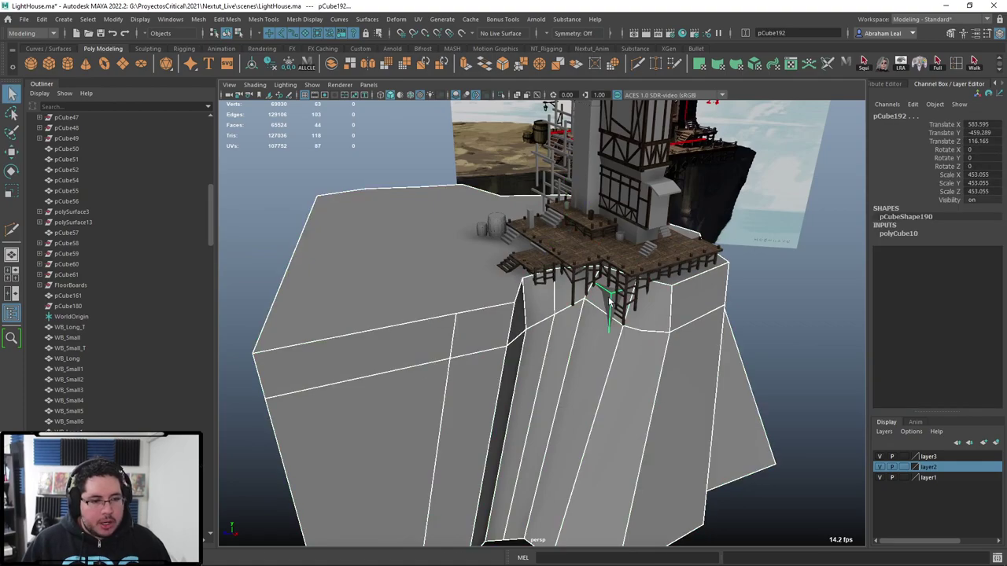
pyautogui.click(608, 225)
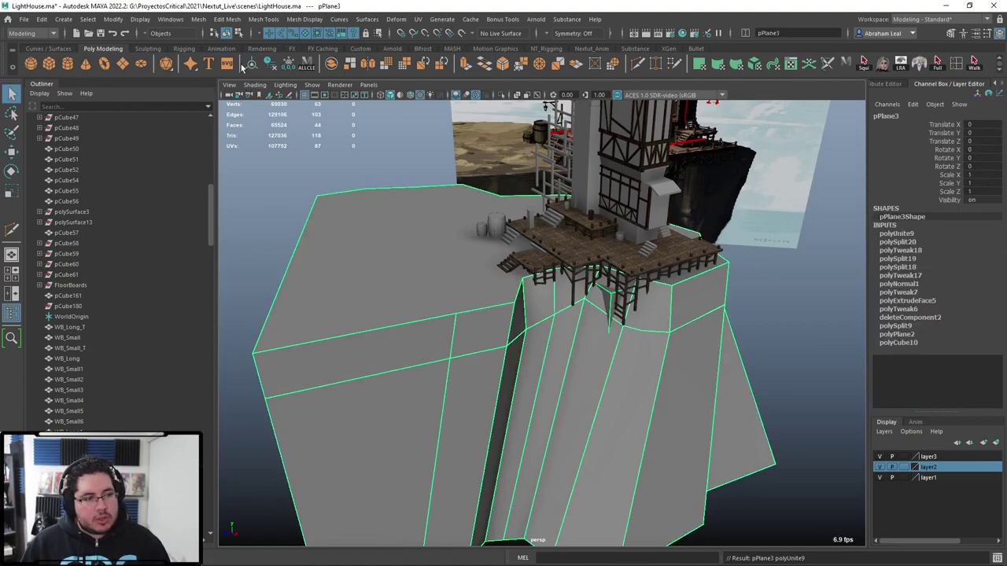
# Triangulate the combined cliff mesh and check its new faces around the cliff
pyautogui.click(198, 19)
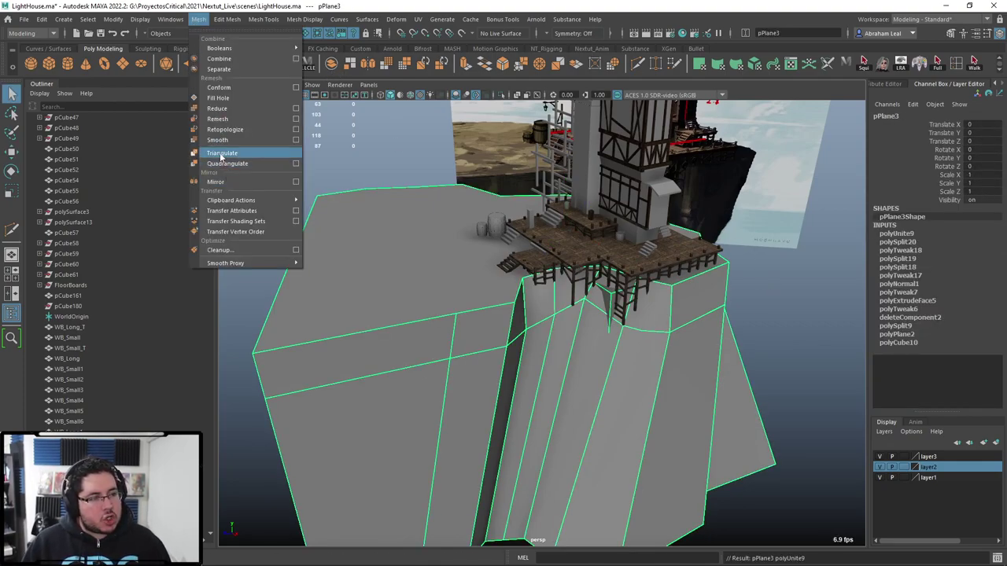
pyautogui.click(221, 154)
pyautogui.keyDown('alt'); pyautogui.moveTo(443, 270); pyautogui.dragTo(544, 290); pyautogui.keyUp('alt')
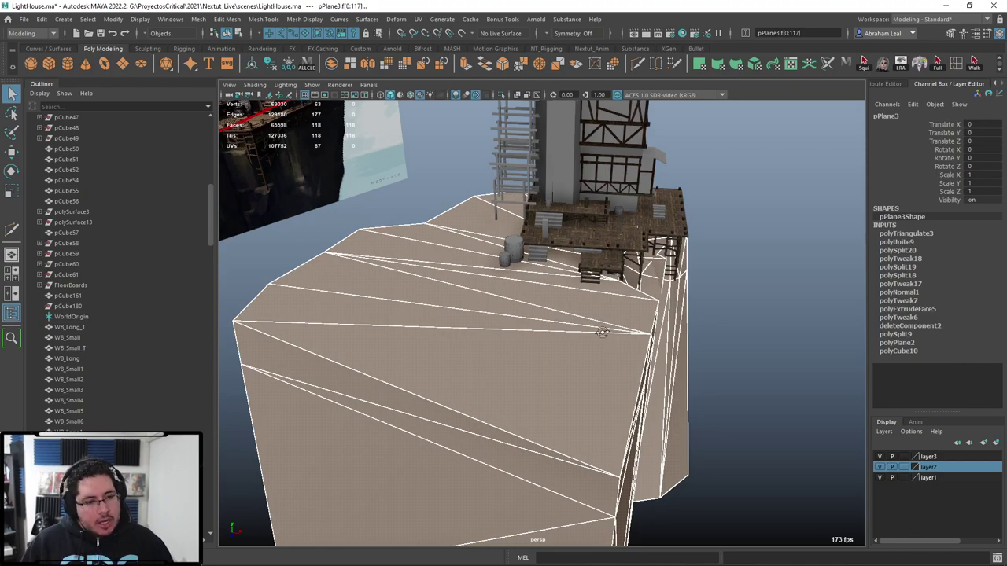
pyautogui.keyDown('alt'); pyautogui.moveTo(605, 334); pyautogui.dragTo(548, 312); pyautogui.keyUp('alt')
# Start exporting the selected cliff mesh and set the project to the Nextut_Live folder
pyautogui.click(23, 19)
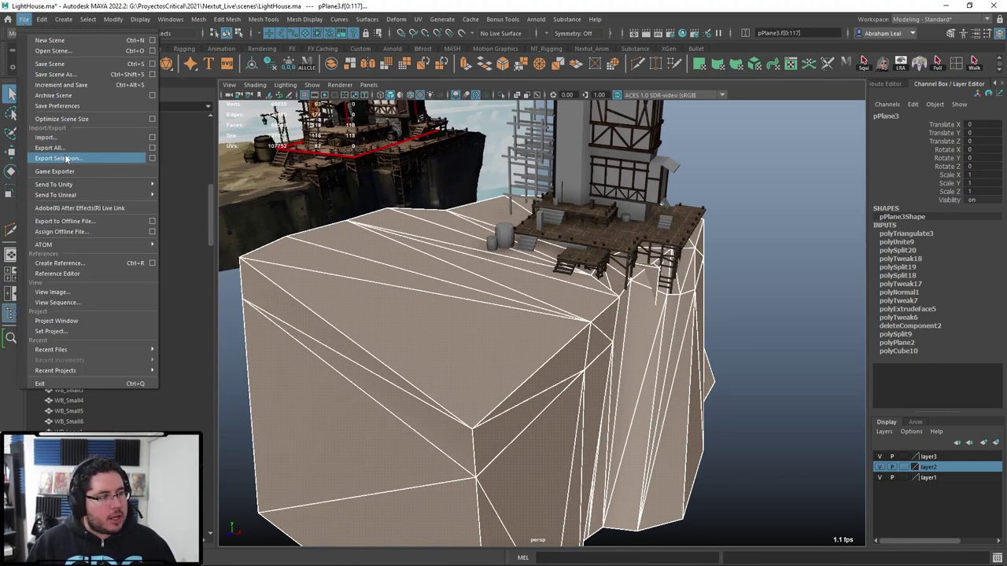
pyautogui.click(67, 158)
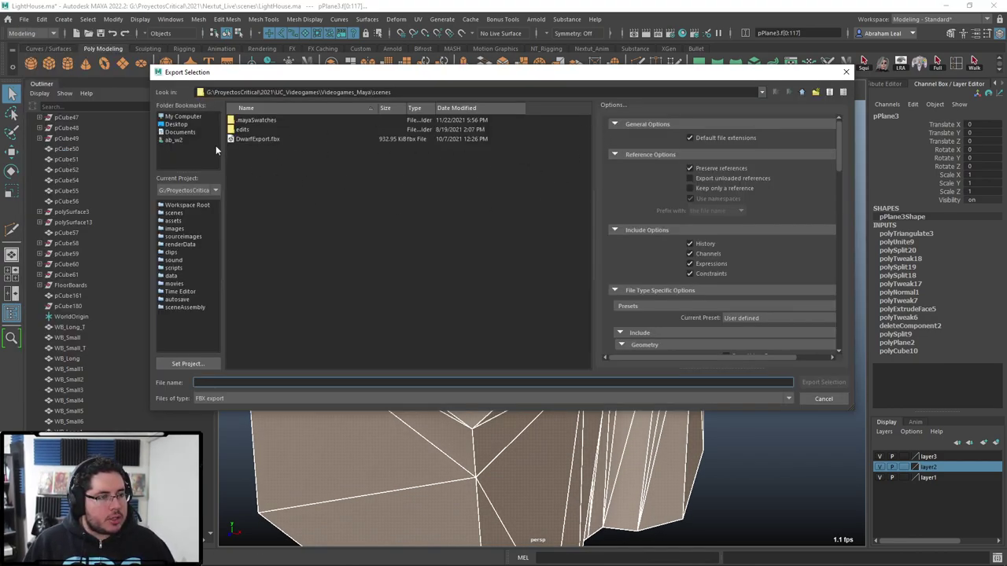
pyautogui.click(187, 364)
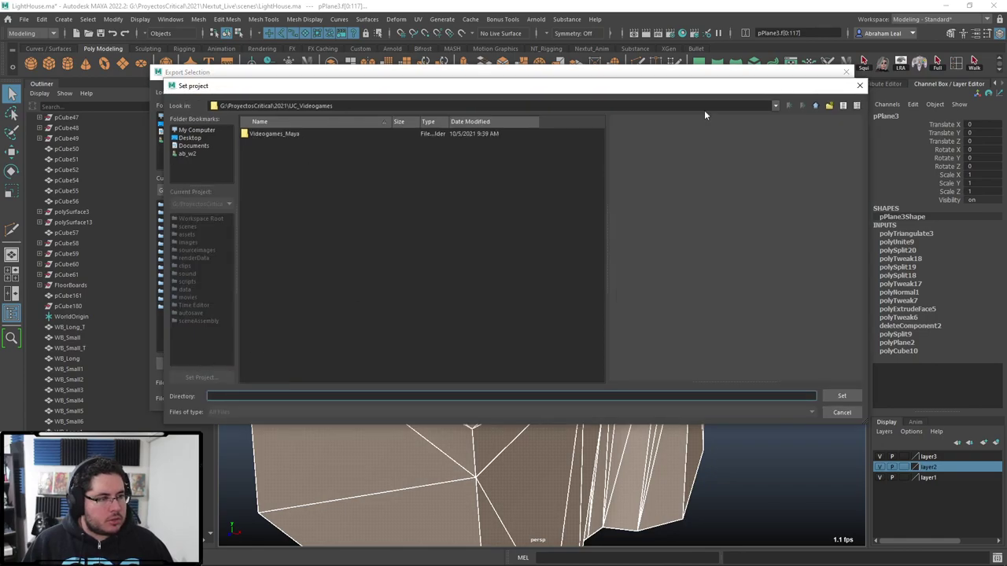
pyautogui.click(814, 106)
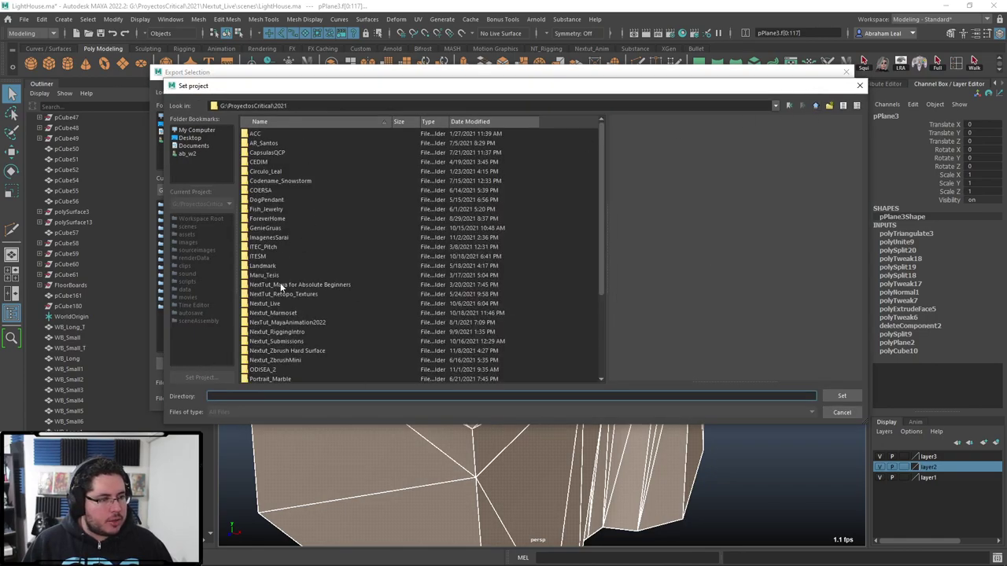
pyautogui.doubleClick(265, 303)
pyautogui.click(842, 396)
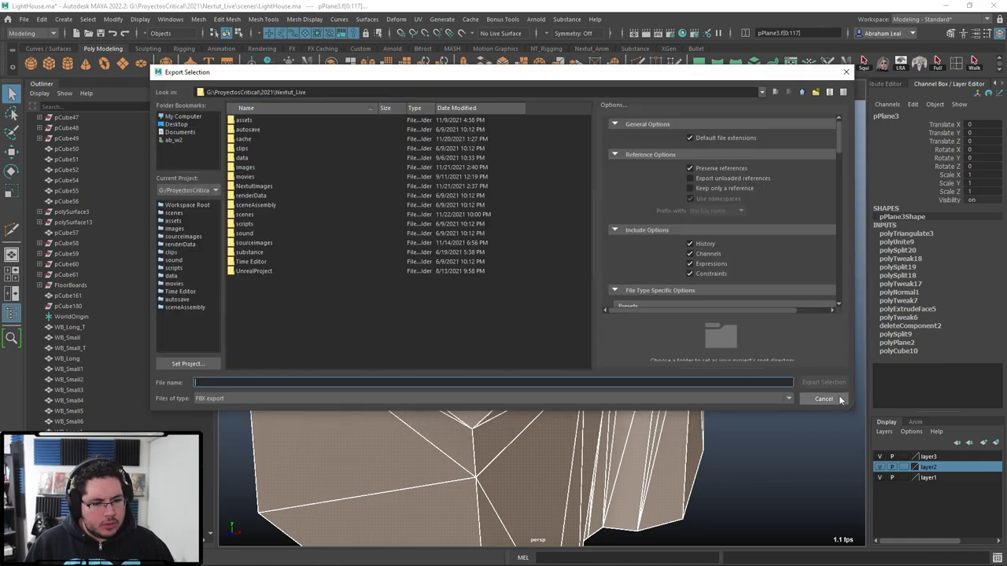
# Create and open a folder named Cliff inside assets\Lighthouse of the project
pyautogui.doubleClick(246, 120)
pyautogui.doubleClick(258, 207)
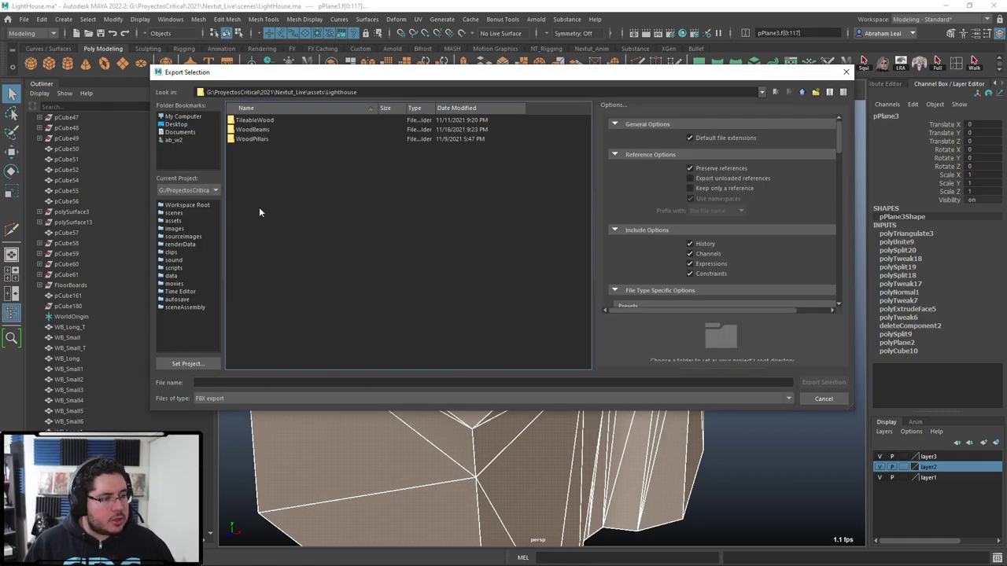
pyautogui.rightClick(258, 190)
pyautogui.click(303, 208)
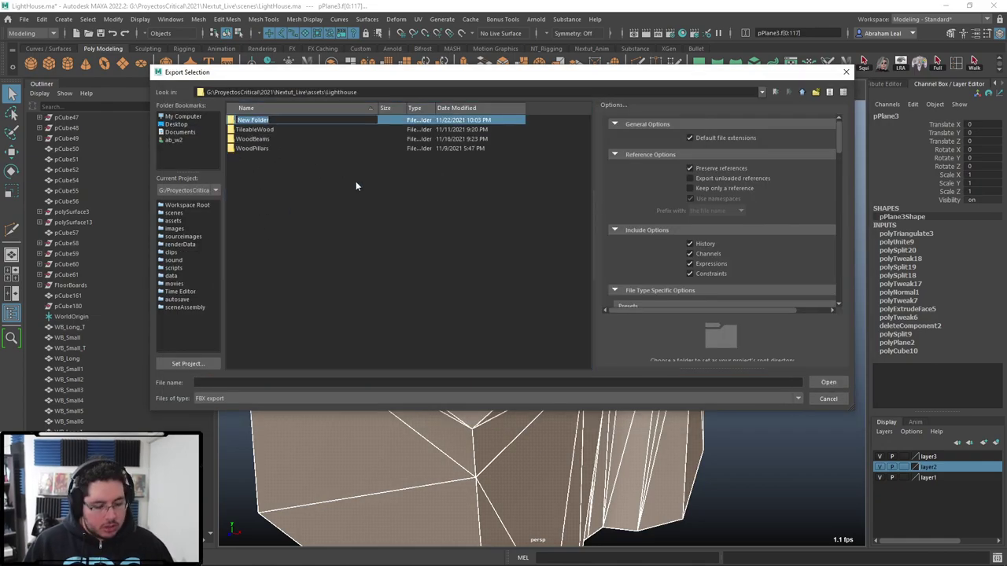
pyautogui.write('Cliff')
pyautogui.press('Return')
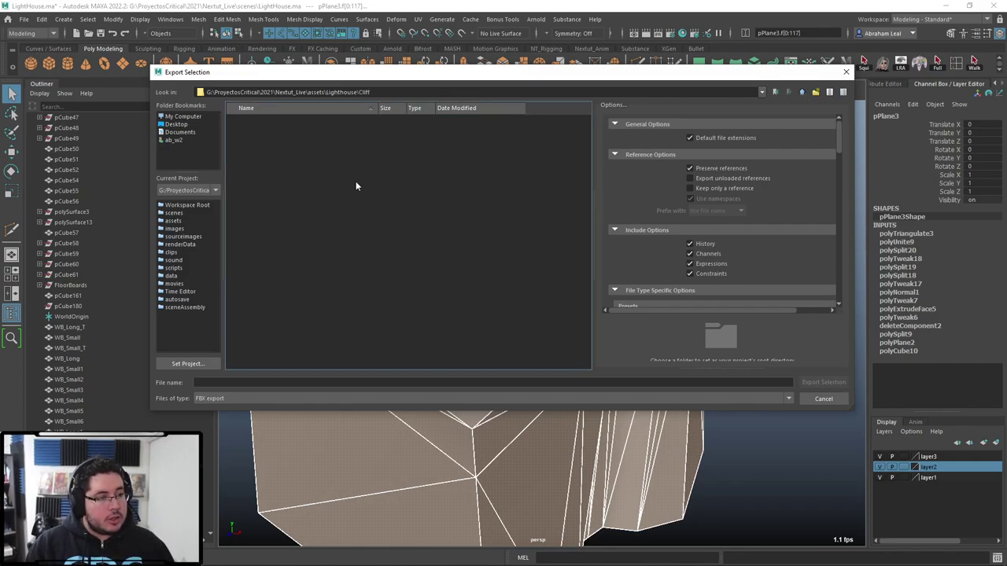
# Name the export file and export the cliff selection as FBX into the Cliff folder
pyautogui.click(431, 380)
pyautogui.write('c')
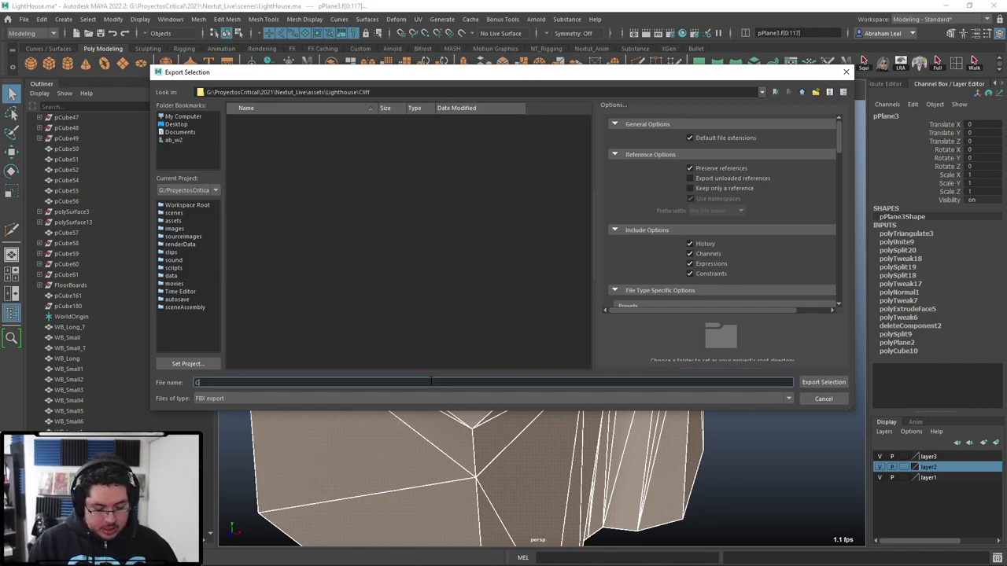
pyautogui.press('Return')
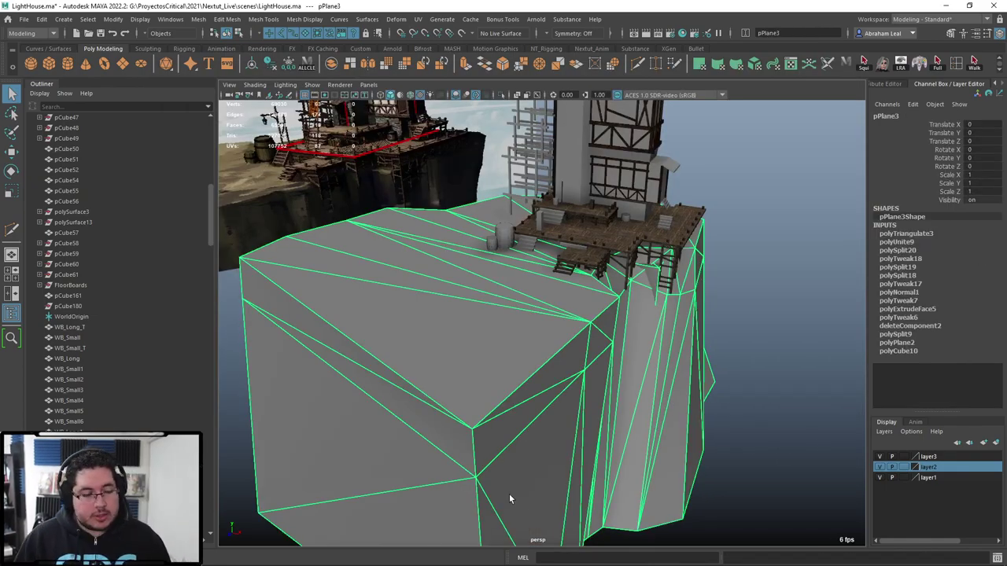
# Switch to ZBrush, start importing a 3D mesh and browse to the Nextut_Live project folder inside 2021
pyautogui.hotkey('alt', 'Tab')
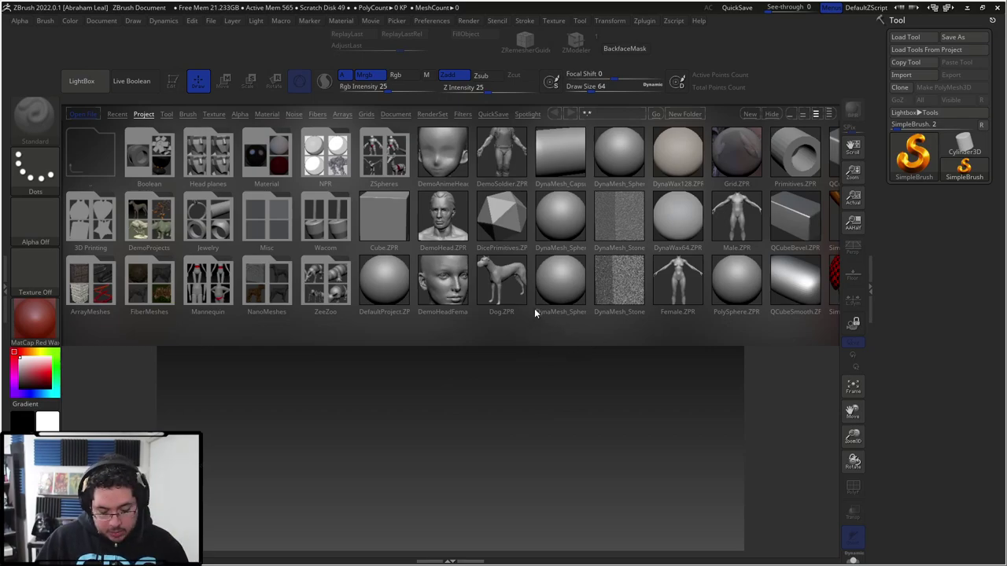
pyautogui.click(902, 75)
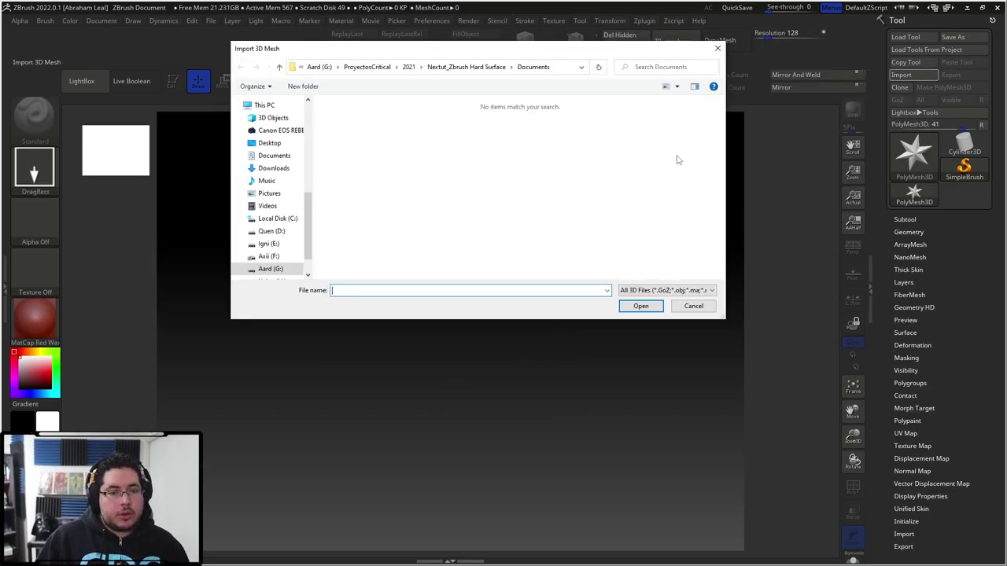
pyautogui.click(383, 67)
pyautogui.doubleClick(350, 127)
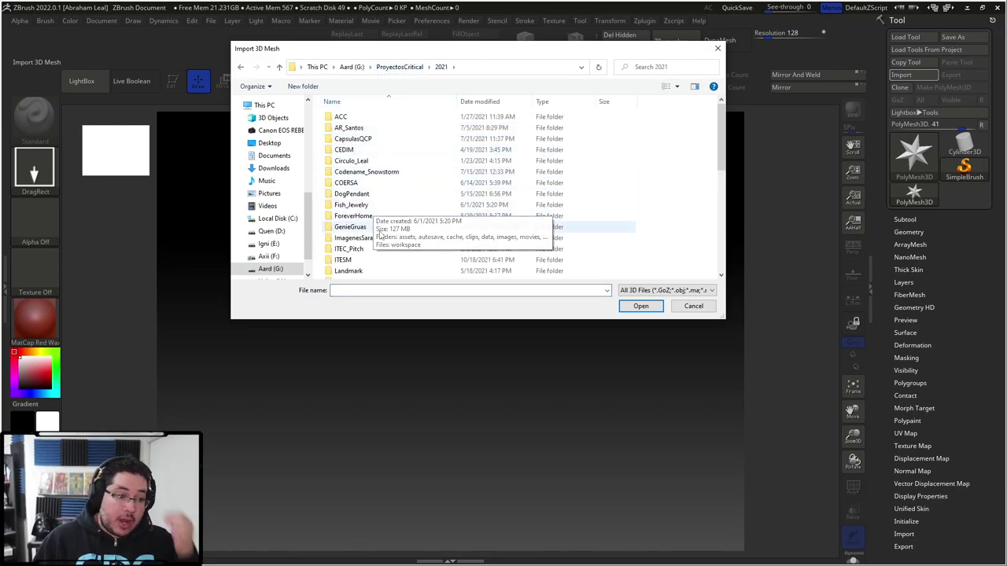
pyautogui.scroll(-3, 366, 252)
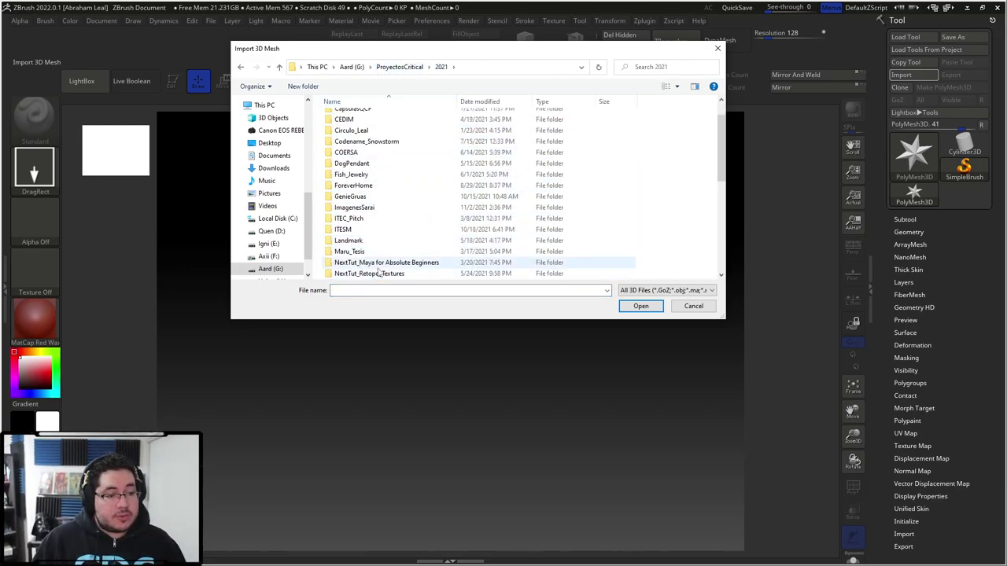
pyautogui.scroll(-3, 379, 273)
pyautogui.doubleClick(354, 251)
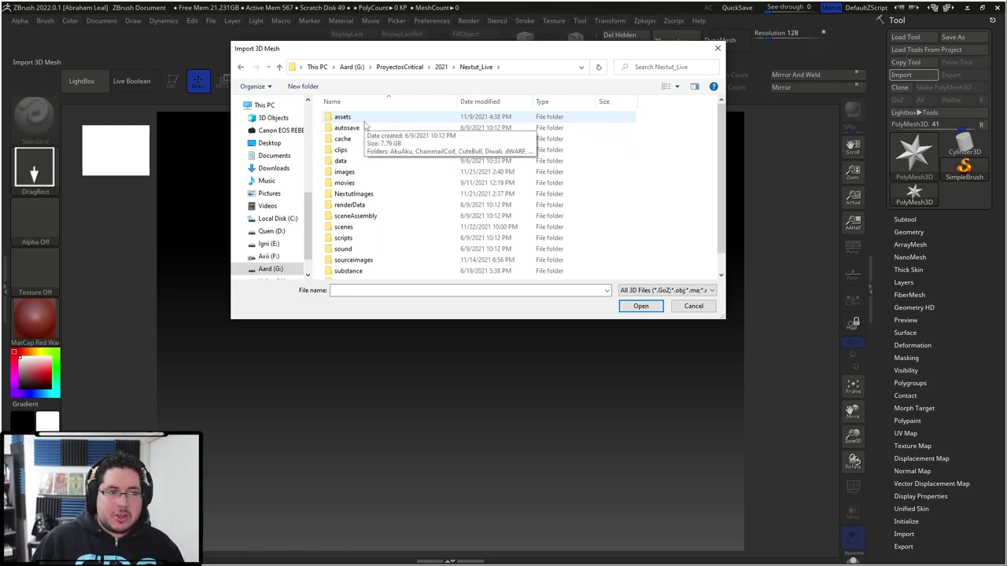
# Import the CliffBlockIn file from assets\Lighthouse\Cliff, accepting the default FBX import options
pyautogui.doubleClick(350, 117)
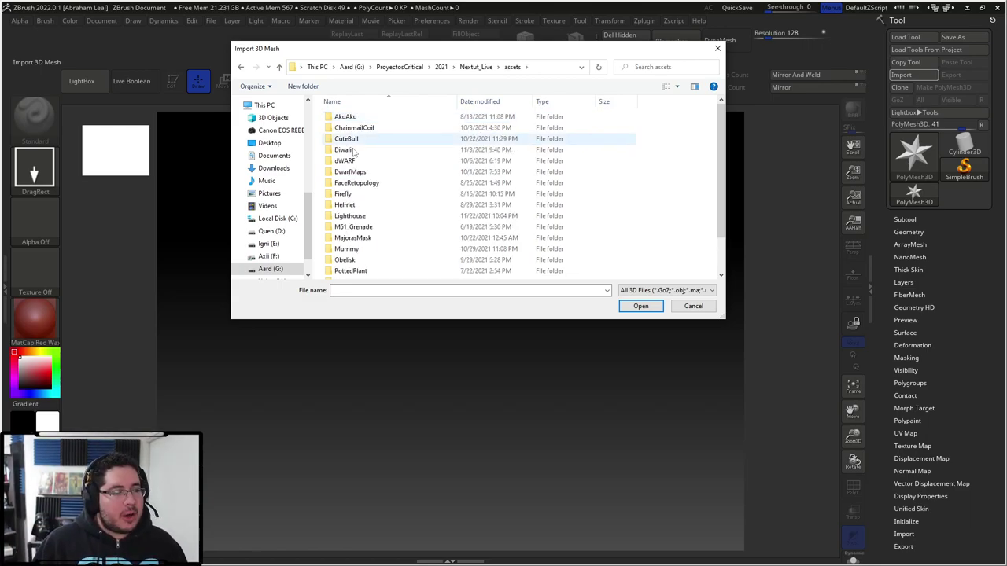
pyautogui.doubleClick(350, 214)
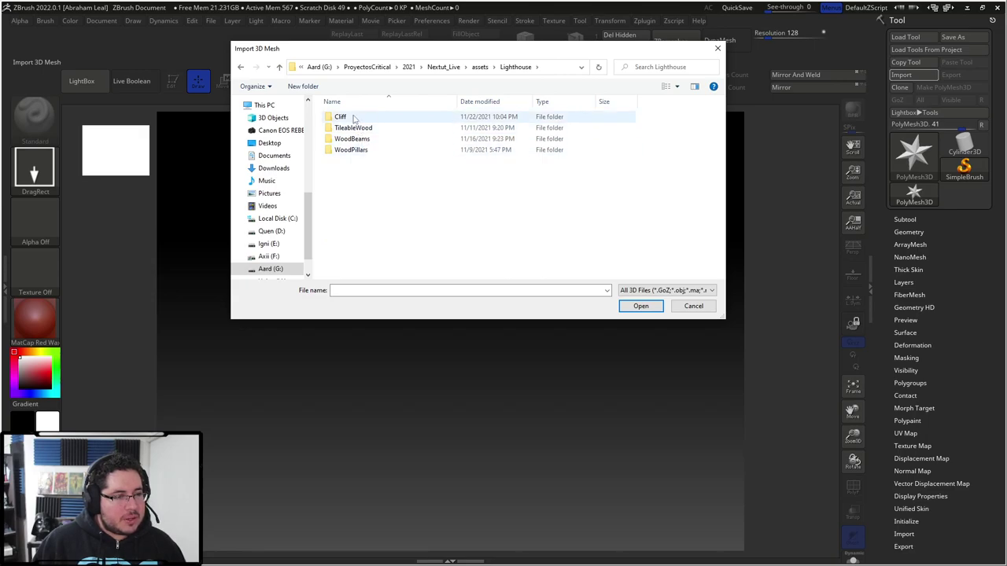
pyautogui.doubleClick(350, 116)
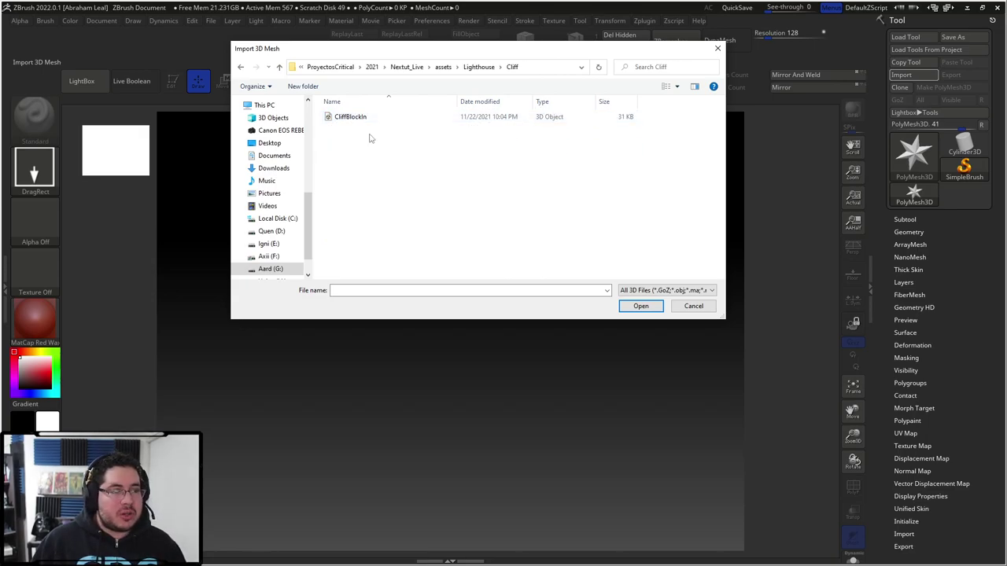
pyautogui.click(364, 121)
pyautogui.click(641, 306)
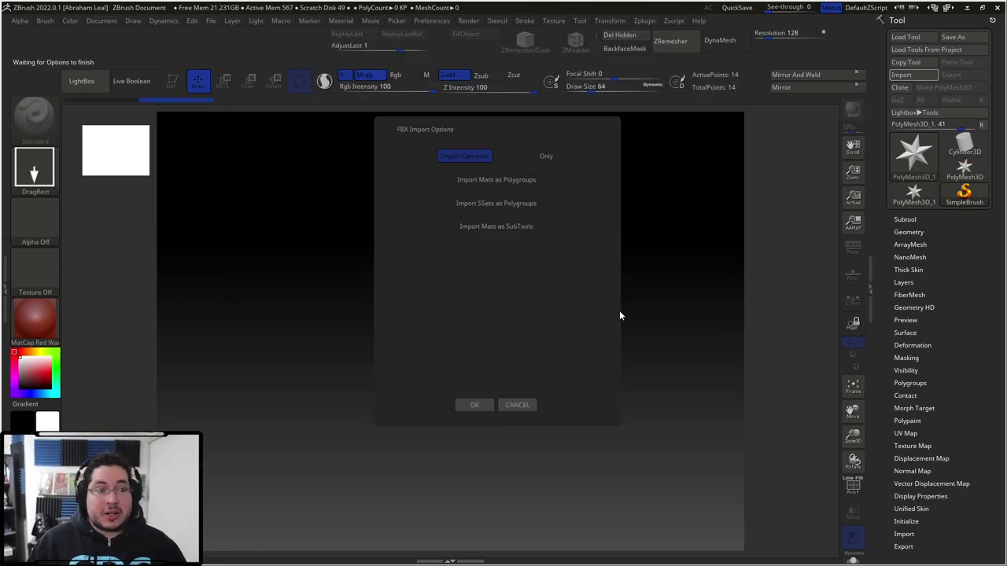
pyautogui.click(473, 405)
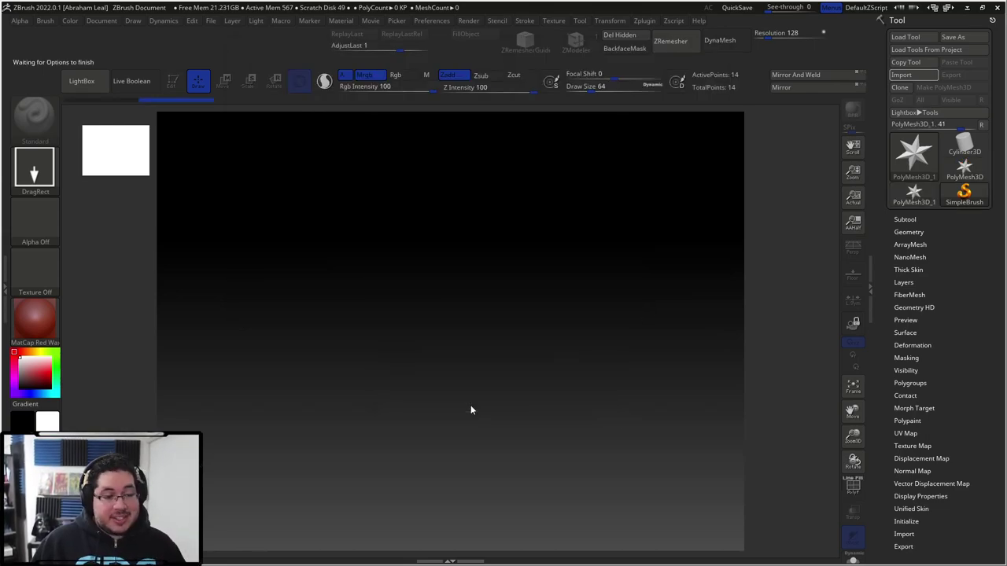
# Place the imported cliff mesh on the canvas in Edit mode and give it the BasicMaterial
pyautogui.moveTo(495, 316)
pyautogui.mouseDown()
pyautogui.moveTo(495, 427)
pyautogui.moveTo(470, 541)
pyautogui.mouseUp()
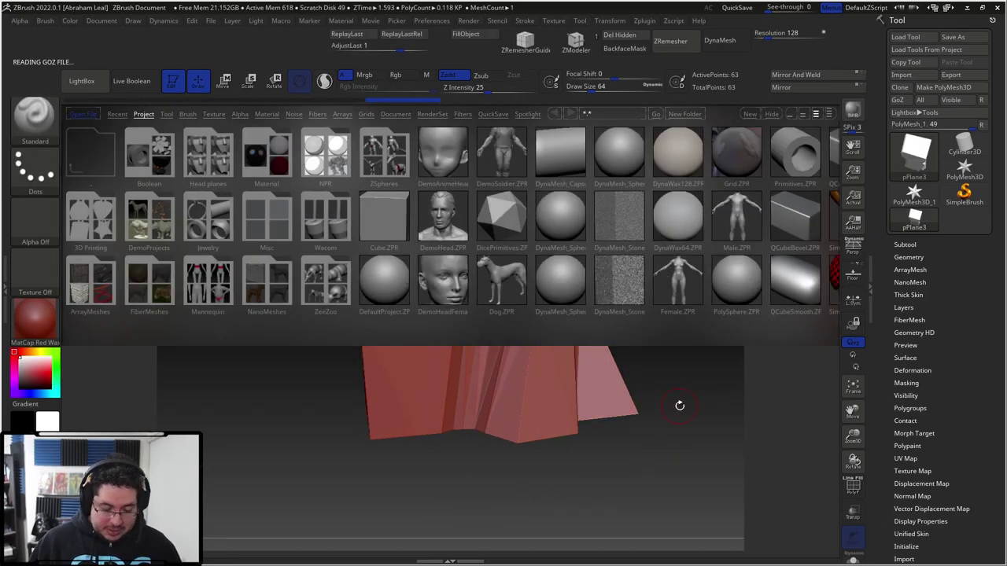
pyautogui.moveTo(679, 406); pyautogui.dragTo(755, 286)
pyautogui.click(21, 325)
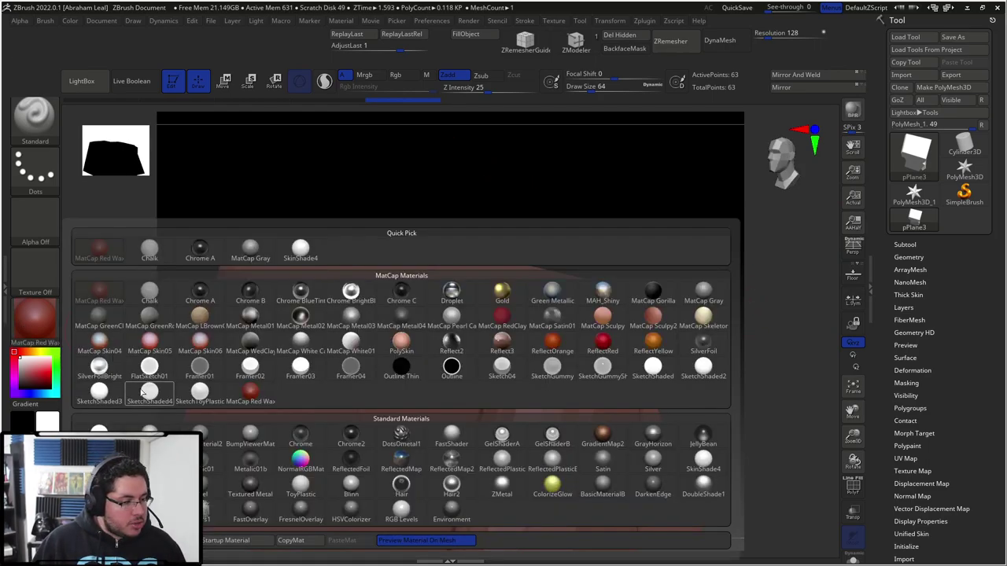
pyautogui.click(149, 435)
pyautogui.moveTo(696, 233); pyautogui.dragTo(678, 291)
# Save the current material as the startup material and apply StartupMaterial to the cliff
pyautogui.click(34, 319)
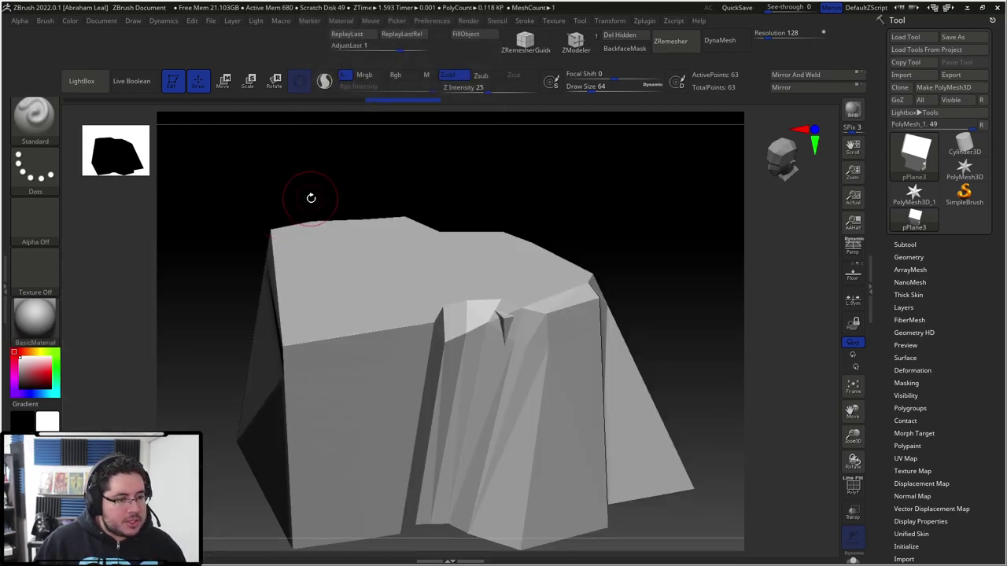
pyautogui.moveTo(620, 236)
pyautogui.mouseDown()
pyautogui.moveTo(619, 215)
pyautogui.moveTo(574, 225)
pyautogui.moveTo(608, 236)
pyautogui.mouseUp()
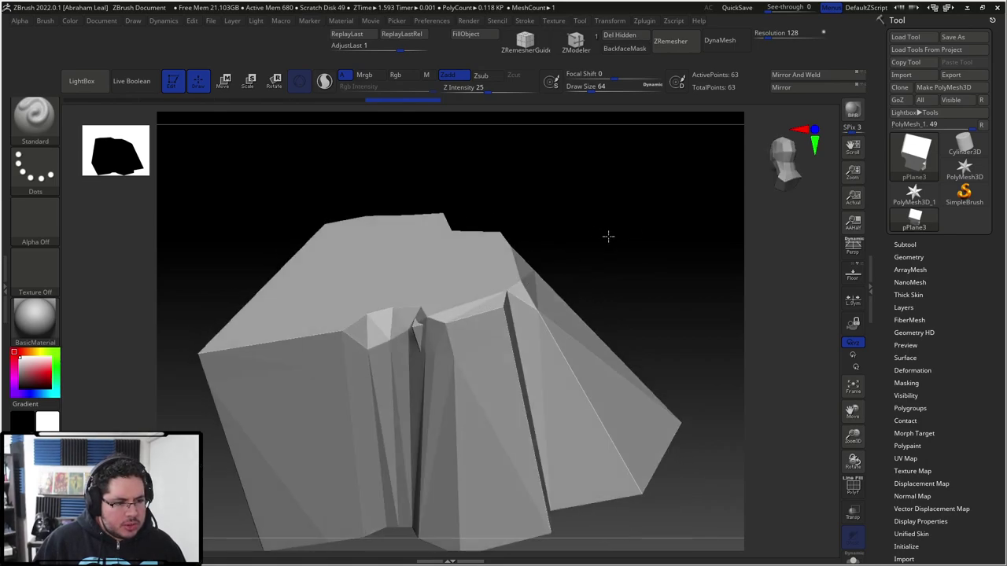
pyautogui.click(36, 318)
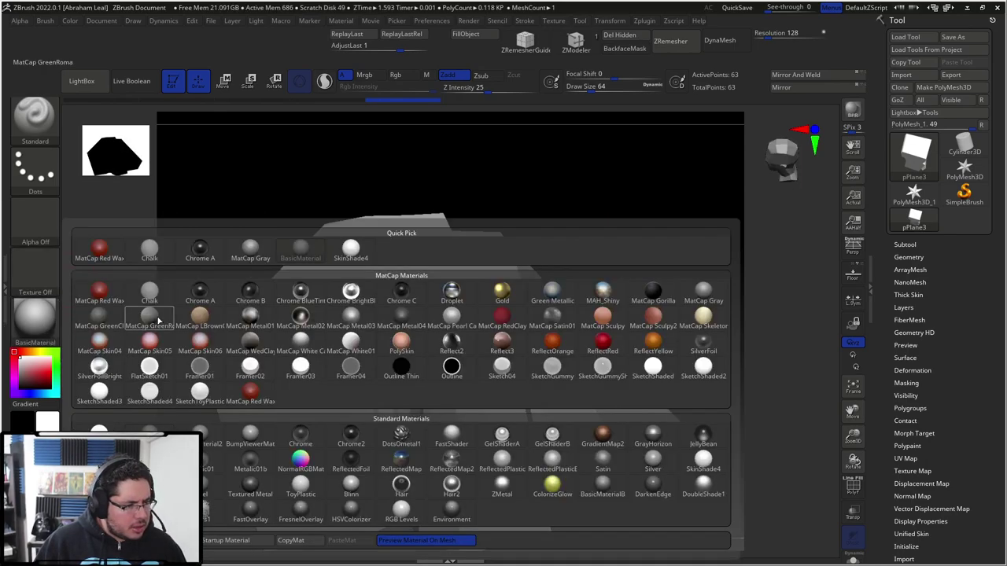
pyautogui.click(214, 541)
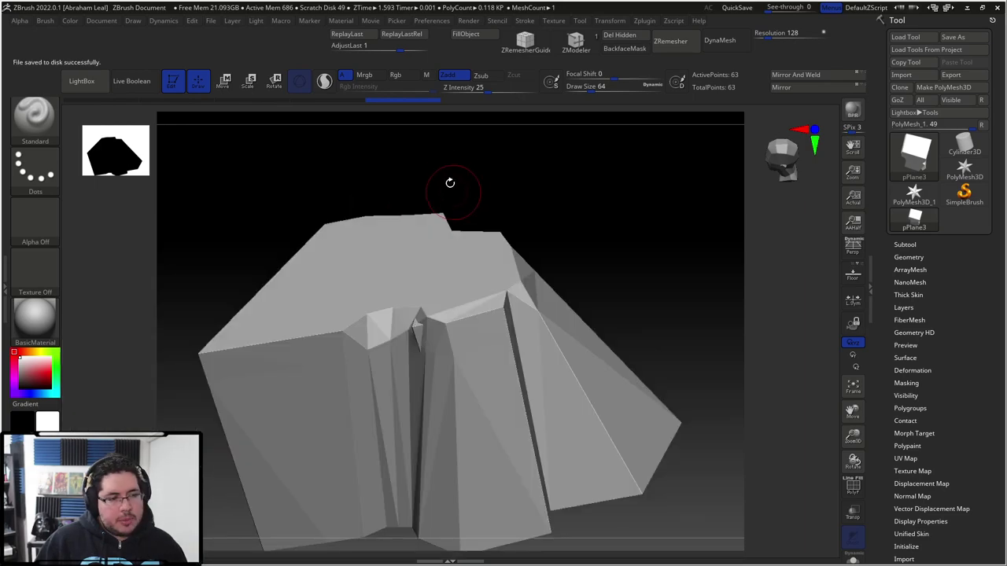
pyautogui.moveTo(450, 184); pyautogui.dragTo(443, 231)
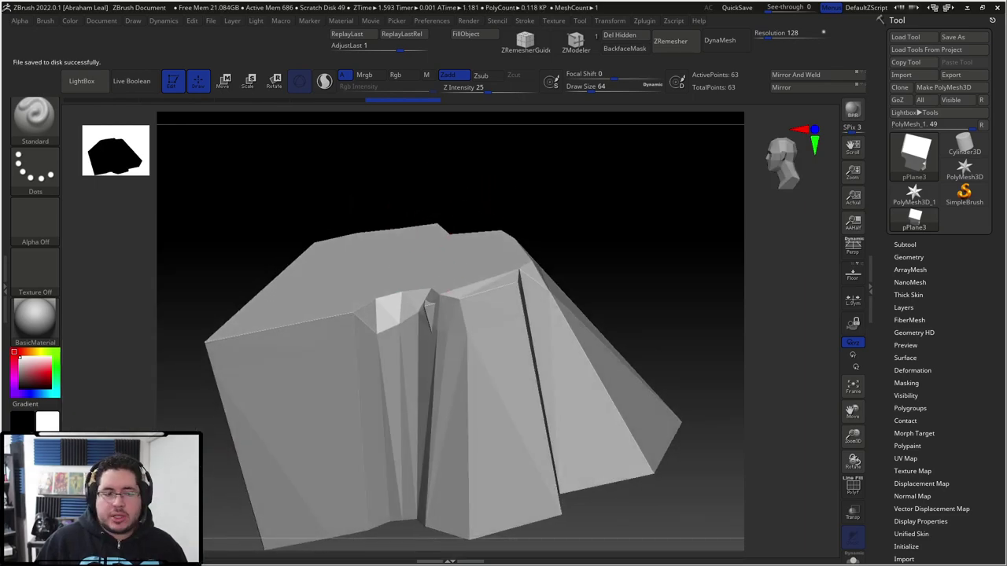
pyautogui.click(35, 319)
pyautogui.click(193, 369)
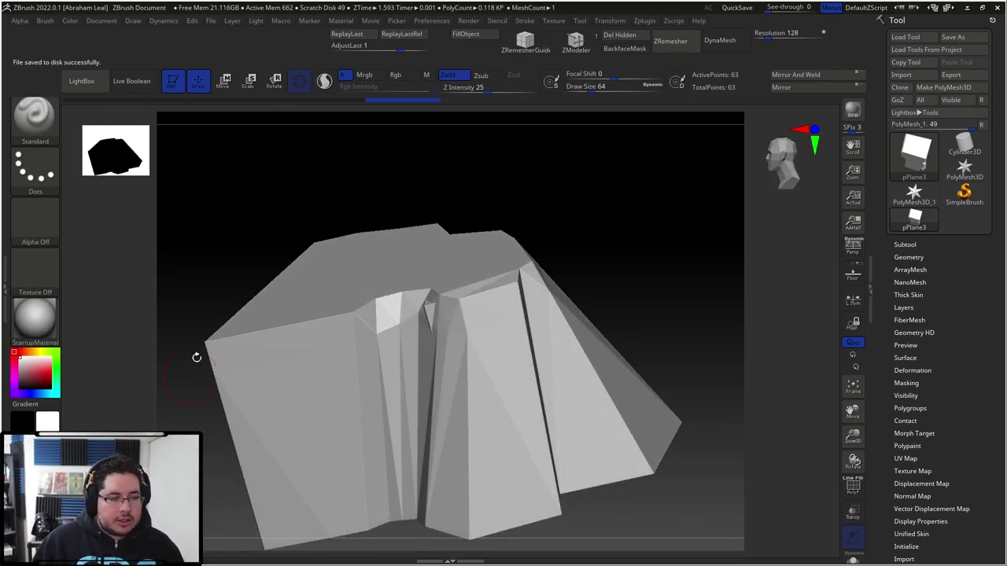
# Convert the cliff mesh to a DynaMesh at resolution 128 and check its surface
pyautogui.moveTo(632, 229); pyautogui.dragTo(681, 228)
pyautogui.click(718, 41)
pyautogui.keyDown('alt'); pyautogui.moveTo(682, 229); pyautogui.dragTo(675, 265); pyautogui.keyUp('alt')
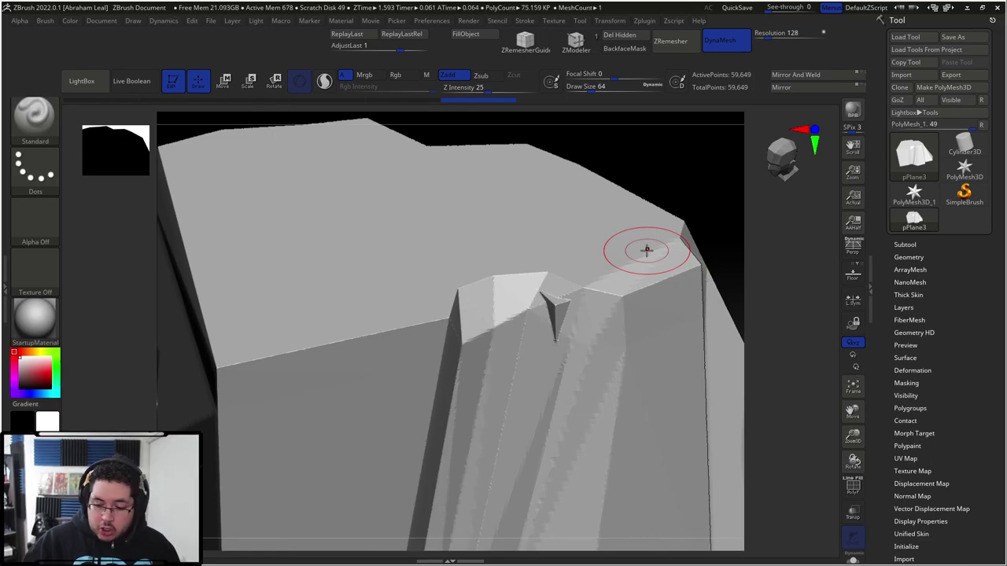
pyautogui.moveTo(700, 189); pyautogui.dragTo(681, 144)
# Switch to the browser, search Google Images for "cliff" and examine the rock shapes in the reference photos
pyautogui.hotkey('alt', 'Tab')
pyautogui.press('Tab')
pyautogui.press('Tab')
pyautogui.press('Tab')
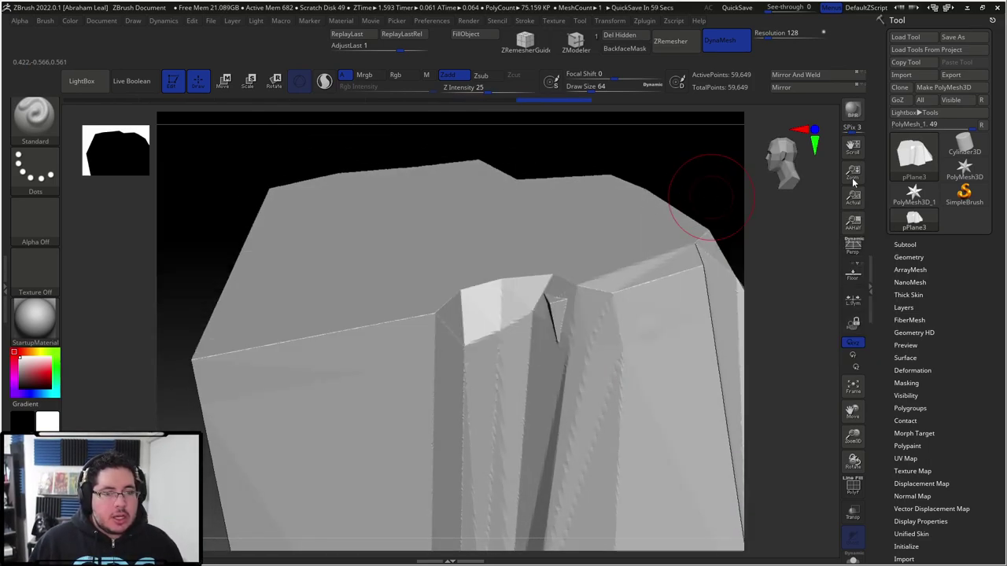
pyautogui.moveTo(1005, 161); pyautogui.dragTo(539, 2)
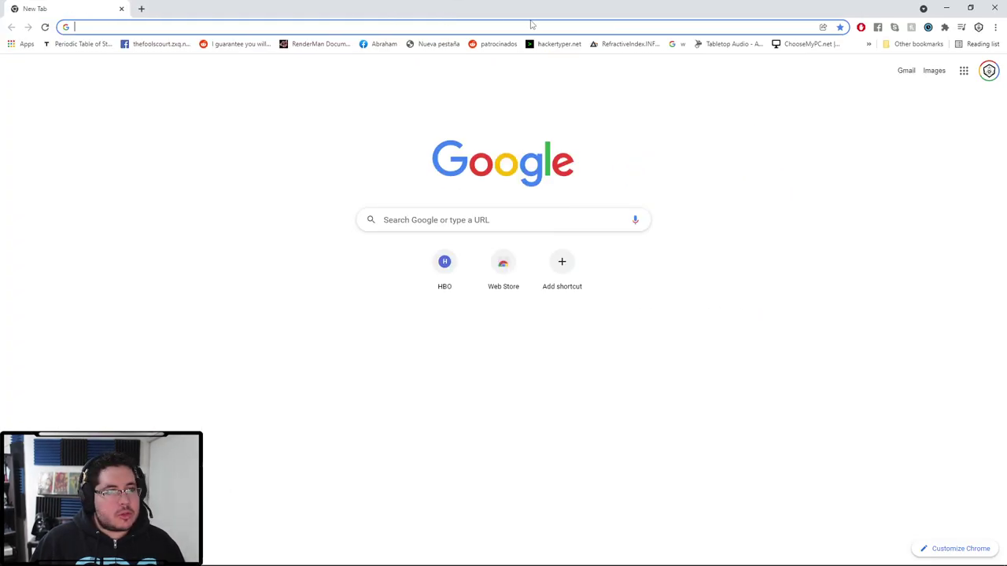
pyautogui.click(535, 25)
pyautogui.write('cliff')
pyautogui.press('Return')
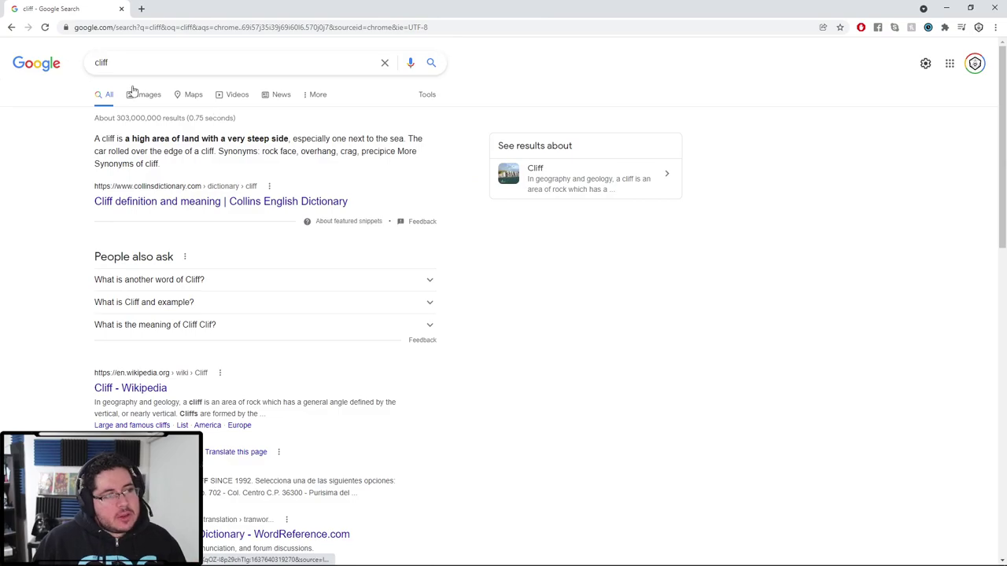
pyautogui.click(136, 91)
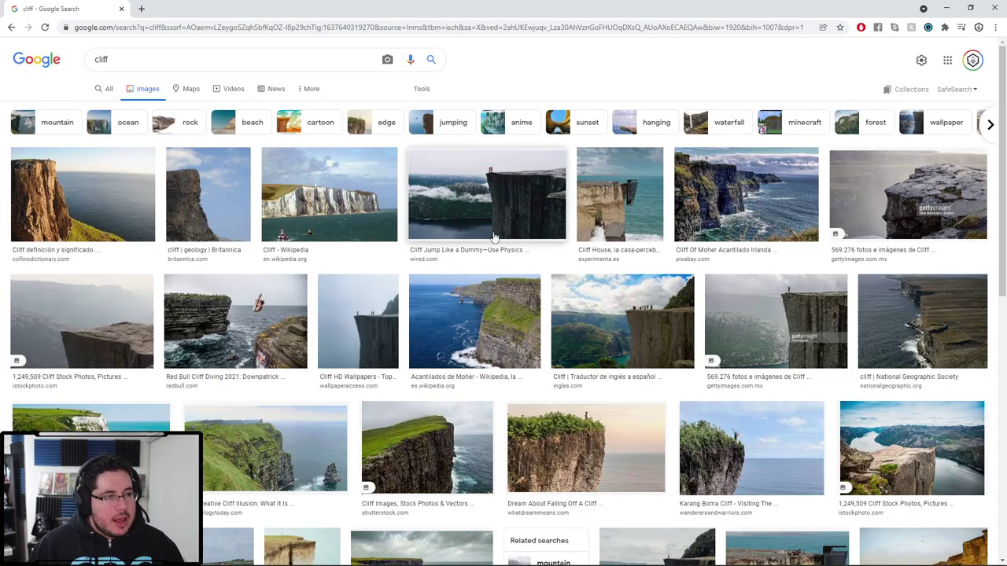
pyautogui.click(65, 207)
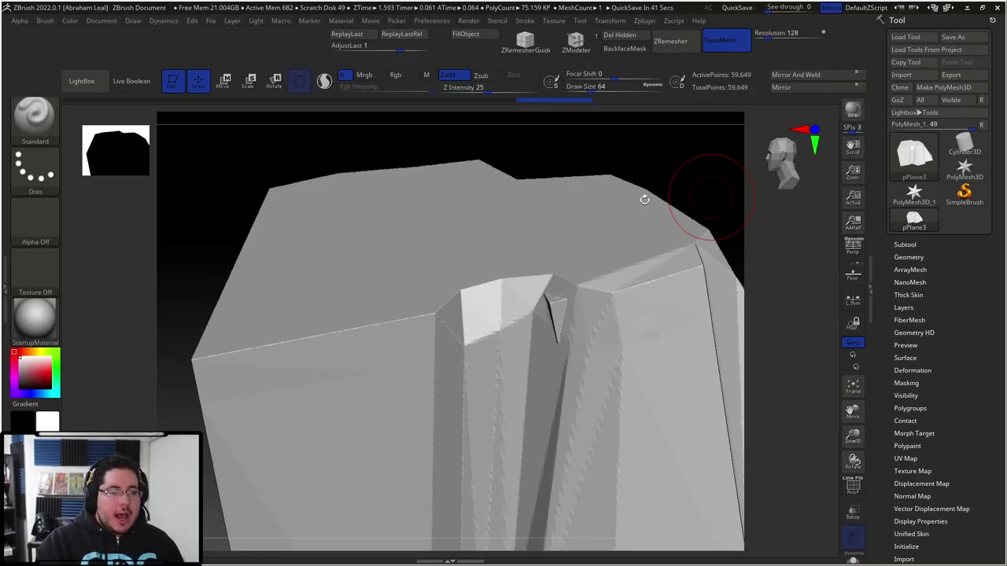
# Return to ZBrush and flatten the cliff's top rim beside the narrow notch with a TrimDynamic brush of about size 39
pyautogui.moveTo(644, 199)
pyautogui.mouseDown()
pyautogui.moveTo(688, 176)
pyautogui.moveTo(710, 196)
pyautogui.moveTo(623, 225)
pyautogui.moveTo(618, 244)
pyautogui.mouseUp()
pyautogui.press('b')
pyautogui.press('c')
pyautogui.press('b')
pyautogui.press('space')
pyautogui.press('b')
pyautogui.press('t')
pyautogui.press('d')
pyautogui.press('space')
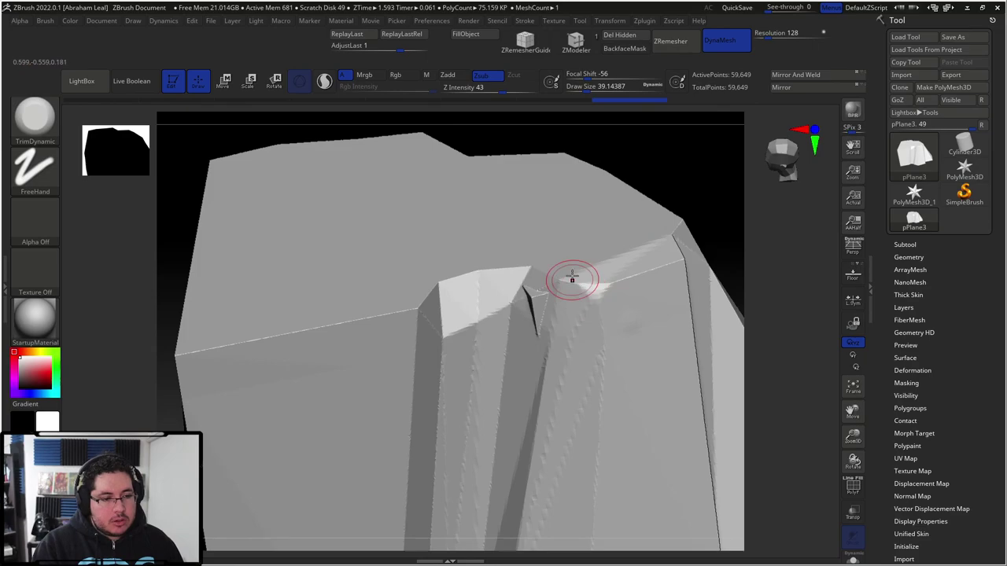
pyautogui.moveTo(565, 280)
pyautogui.mouseDown()
pyautogui.moveTo(529, 323)
pyautogui.moveTo(535, 368)
pyautogui.moveTo(531, 297)
pyautogui.mouseUp()
# Fill the narrow notch in the cliff's rim with a ClayBuildup brush of about size 49
pyautogui.press('b')
pyautogui.press('c')
pyautogui.press('b')
pyautogui.press('space')
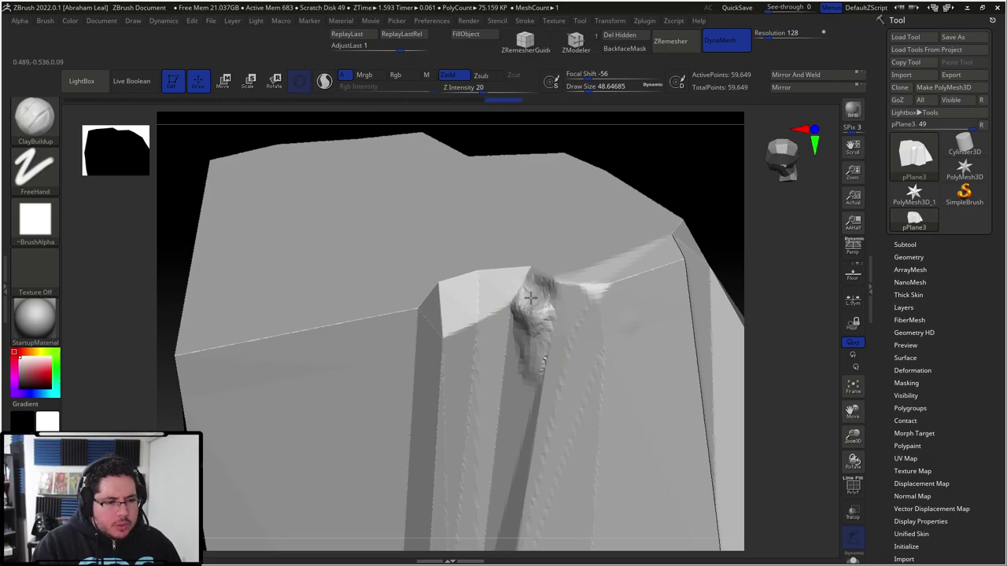
# Trim the filled notch and bevel the long front top edge with TrimDynamic, raising the draw size to about 90
pyautogui.press('b')
pyautogui.press('t')
pyautogui.press('d')
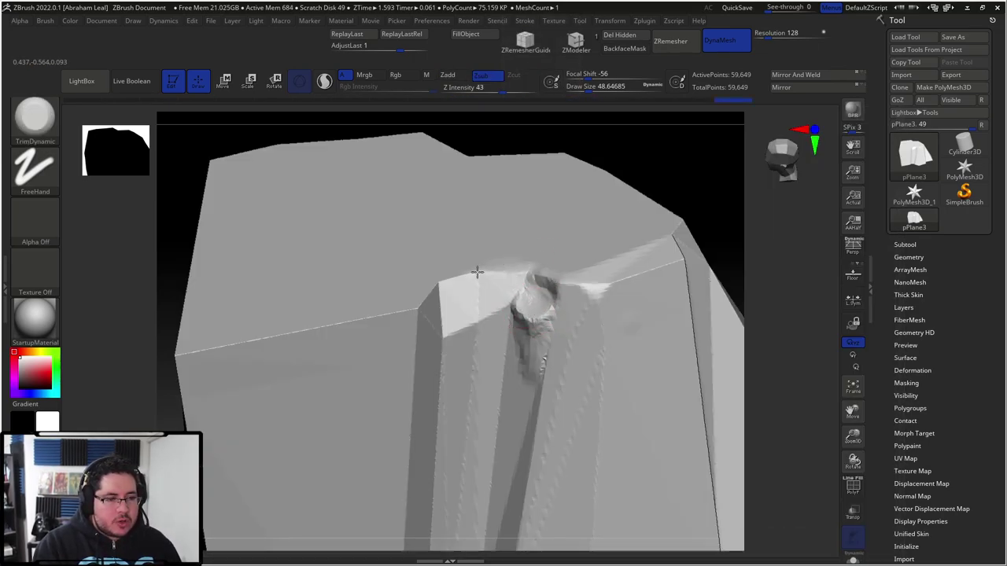
pyautogui.moveTo(338, 325)
pyautogui.mouseDown()
pyautogui.moveTo(279, 318)
pyautogui.moveTo(179, 356)
pyautogui.mouseUp()
pyautogui.press('space')
pyautogui.moveTo(394, 352); pyautogui.dragTo(420, 356)
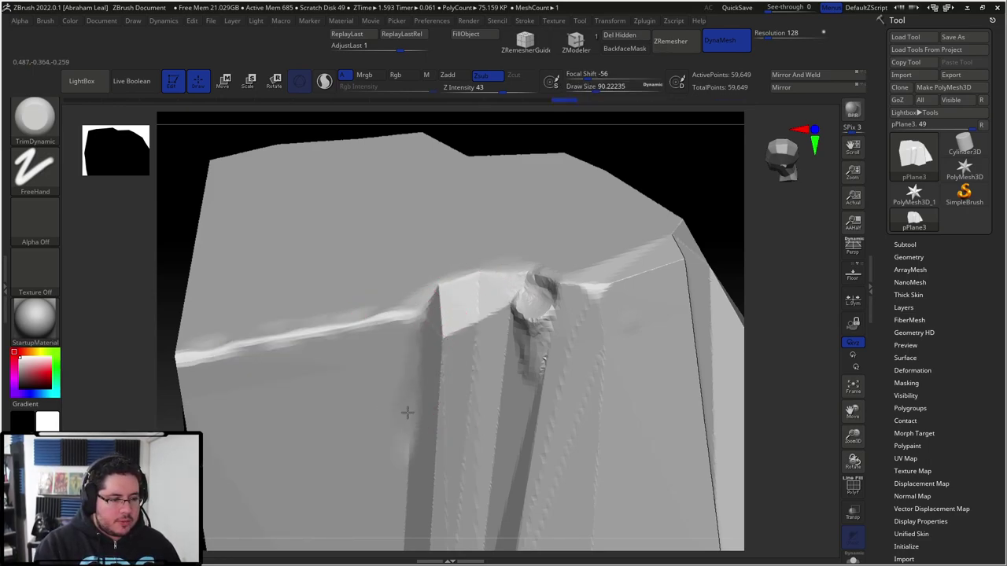
# Wear down the rim on the far side of the notch and the vertical rock edge below it with TrimDynamic
pyautogui.moveTo(598, 298)
pyautogui.mouseDown()
pyautogui.moveTo(643, 265)
pyautogui.moveTo(634, 272)
pyautogui.mouseUp()
pyautogui.moveTo(686, 187); pyautogui.dragTo(584, 216)
pyautogui.moveTo(585, 285)
pyautogui.mouseDown(button='right')
pyautogui.moveTo(580, 265)
pyautogui.moveTo(645, 202)
pyautogui.moveTo(585, 242)
pyautogui.mouseUp(button='right')
pyautogui.moveTo(635, 247)
pyautogui.mouseDown()
pyautogui.moveTo(610, 331)
pyautogui.moveTo(596, 297)
pyautogui.mouseUp()
pyautogui.moveTo(613, 345); pyautogui.dragTo(632, 412)
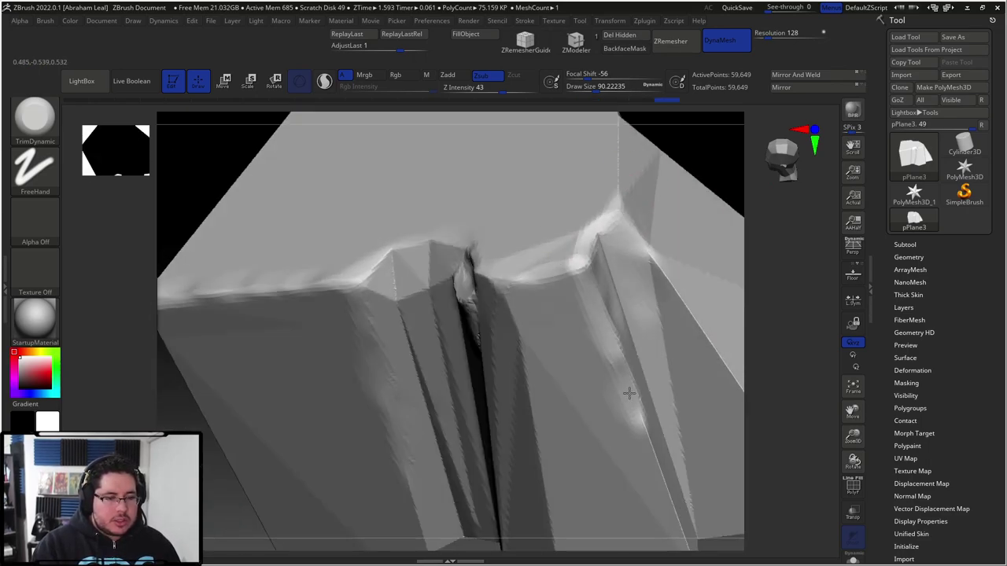
# Build up rock in the crevices below the rim with a ClayBuildup brush of about size 46 and re-DynaMesh the cliff
pyautogui.press('b')
pyautogui.press('c')
pyautogui.press('b')
pyautogui.press('s')
pyautogui.moveTo(626, 334)
pyautogui.mouseDown()
pyautogui.moveTo(626, 378)
pyautogui.moveTo(603, 356)
pyautogui.moveTo(604, 311)
pyautogui.mouseUp()
pyautogui.keyDown('ctrl'); pyautogui.moveTo(708, 142); pyautogui.dragTo(703, 163); pyautogui.keyUp('ctrl')
pyautogui.moveTo(511, 325); pyautogui.dragTo(488, 313)
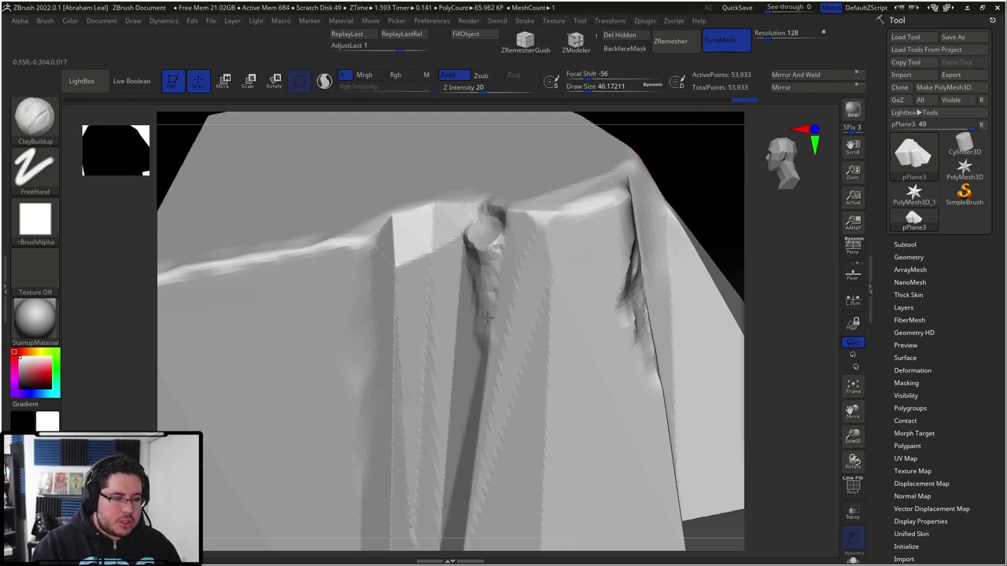
pyautogui.moveTo(396, 261)
pyautogui.mouseDown()
pyautogui.moveTo(386, 226)
pyautogui.moveTo(402, 260)
pyautogui.mouseUp()
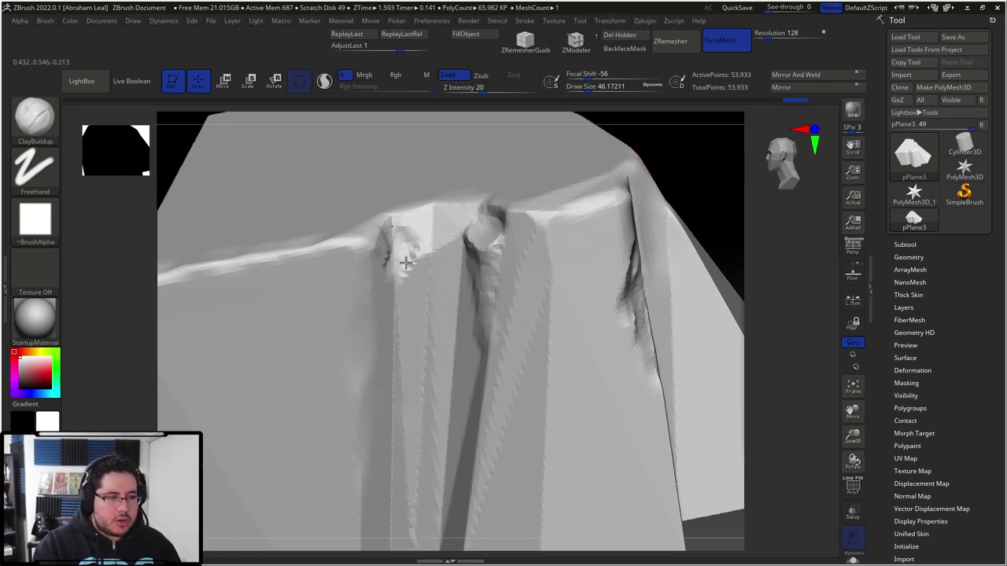
# Frame the whole cliff and trim the lower edge of its front rock faces with a TrimDynamic brush of about size 90
pyautogui.press('f')
pyautogui.moveTo(717, 187); pyautogui.dragTo(624, 257)
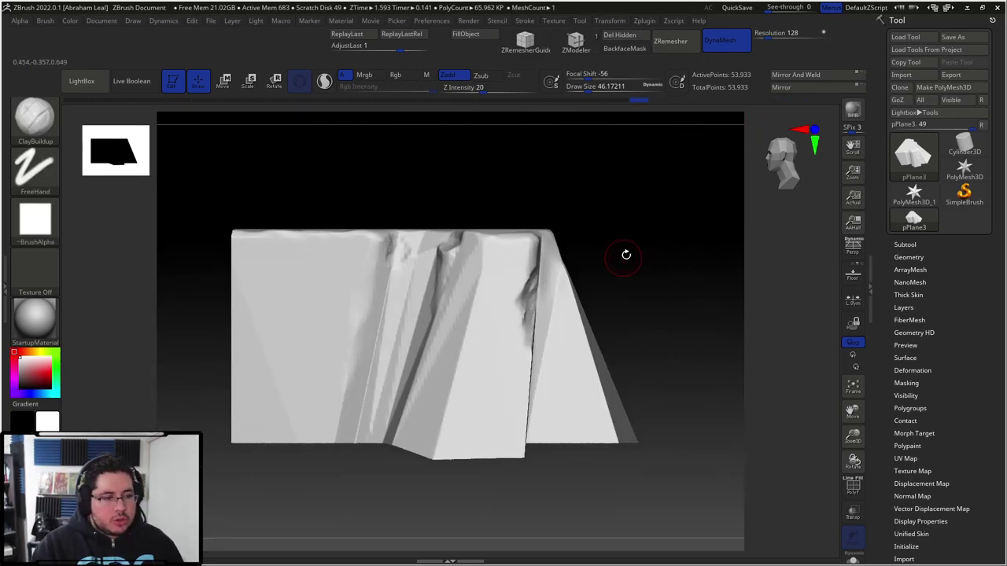
pyautogui.rightClick(571, 236)
pyautogui.moveTo(501, 468)
pyautogui.mouseDown()
pyautogui.moveTo(499, 499)
pyautogui.moveTo(479, 389)
pyautogui.mouseUp()
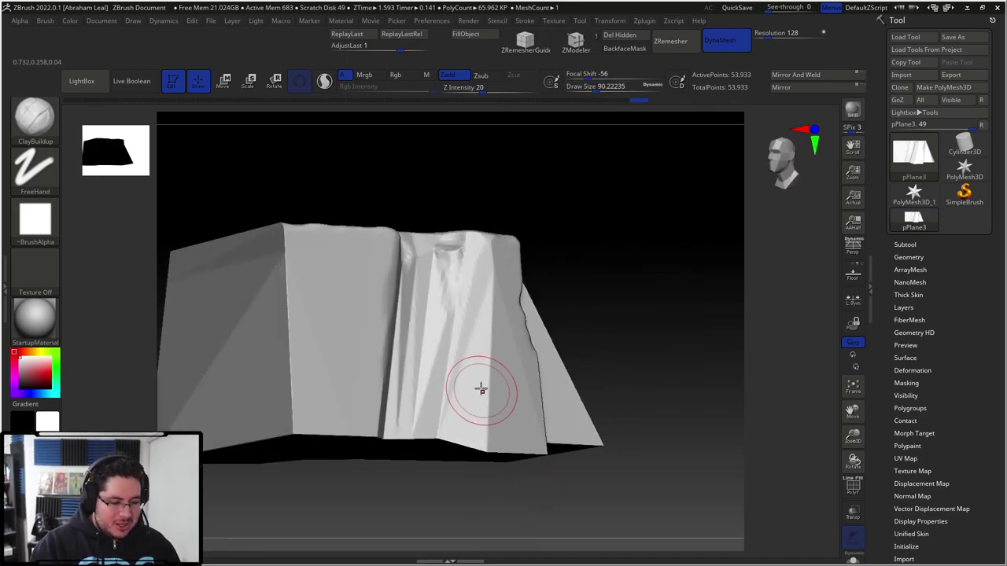
pyautogui.press('b')
pyautogui.press('d')
pyautogui.press('space')
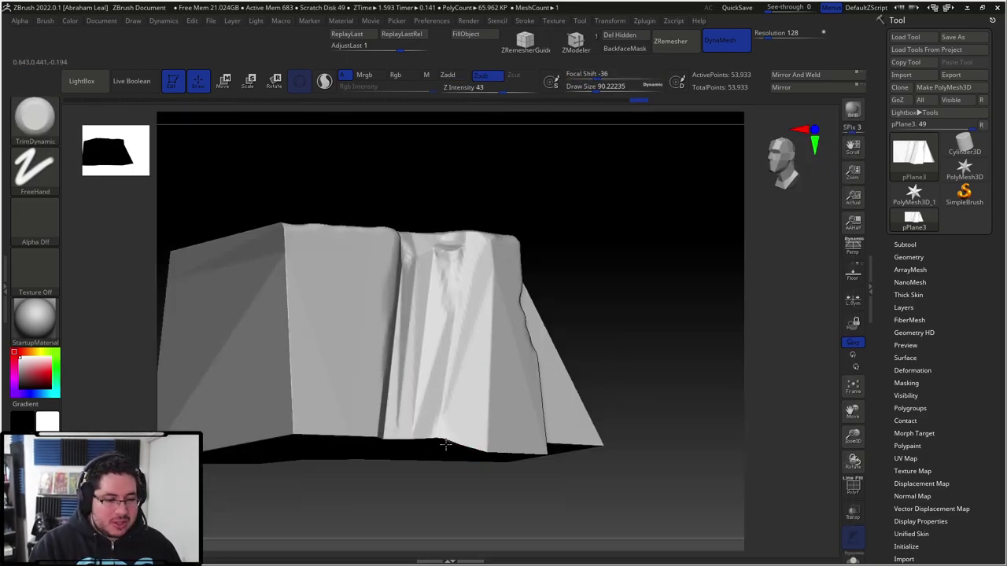
pyautogui.moveTo(586, 454); pyautogui.dragTo(508, 461)
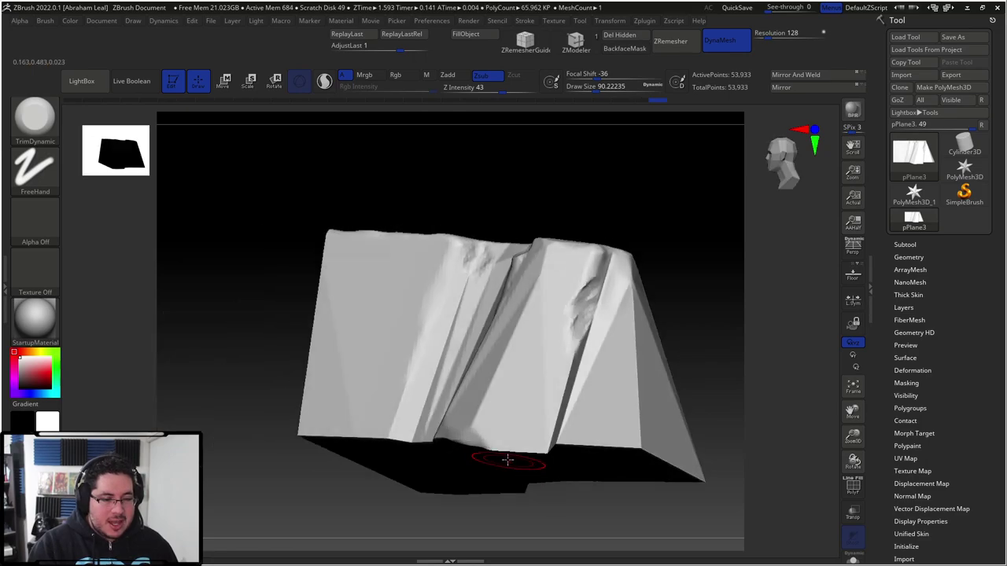
# Wear down the cliff's top rim on both sides of the notch with a TrimDynamic brush of about size 128
pyautogui.moveTo(491, 185); pyautogui.dragTo(562, 249)
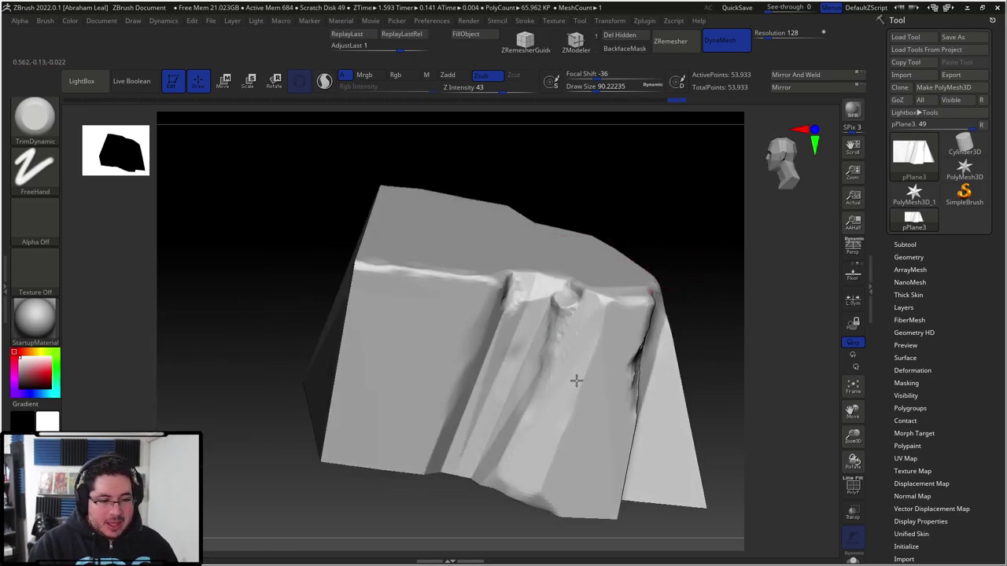
pyautogui.moveTo(591, 359)
pyautogui.mouseDown()
pyautogui.moveTo(595, 291)
pyautogui.moveTo(655, 275)
pyautogui.mouseUp()
pyautogui.moveTo(679, 229)
pyautogui.mouseDown()
pyautogui.moveTo(634, 245)
pyautogui.moveTo(648, 244)
pyautogui.mouseUp()
pyautogui.hotkey('alt', 'Tab')
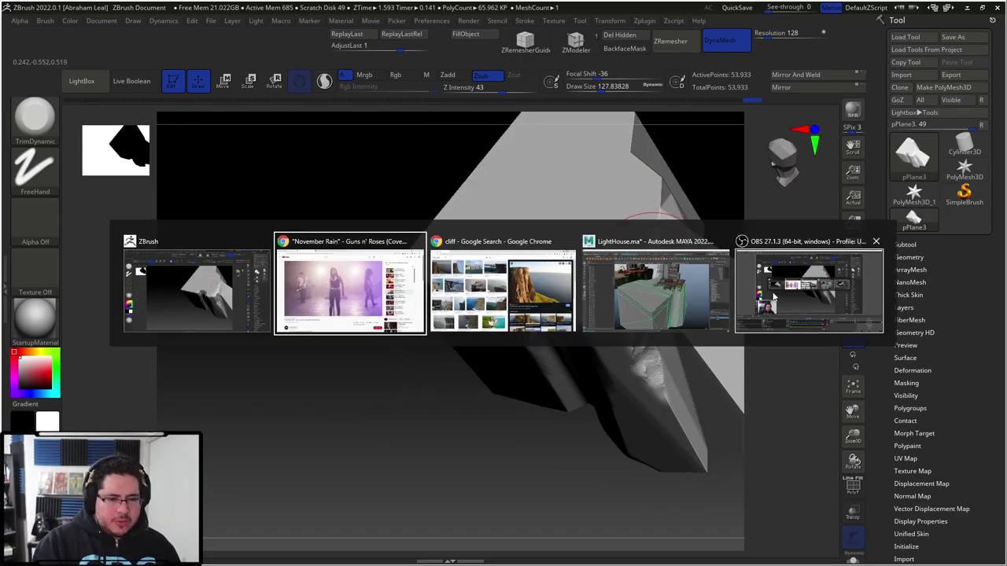
pyautogui.press('Escape')
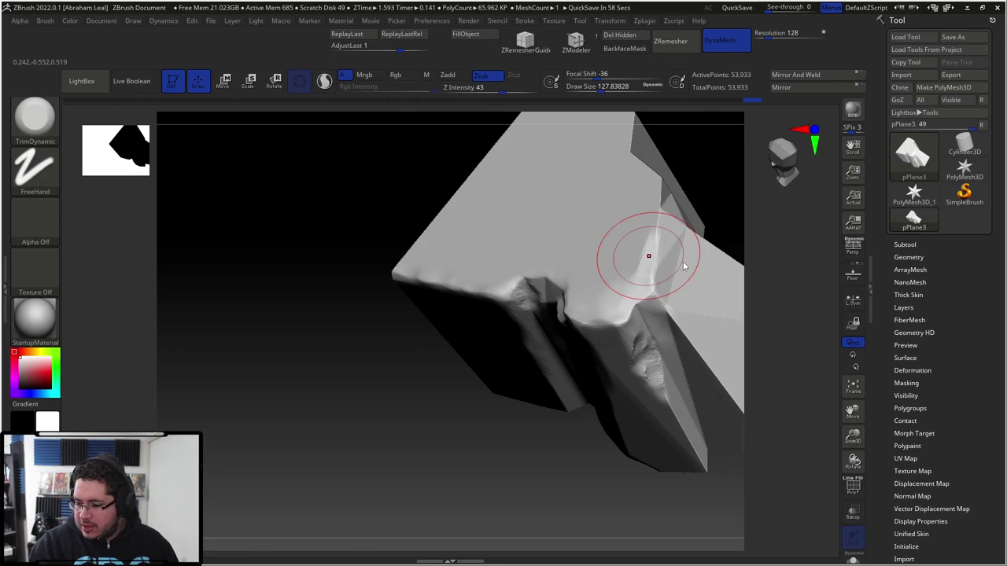
pyautogui.moveTo(725, 202); pyautogui.dragTo(623, 225)
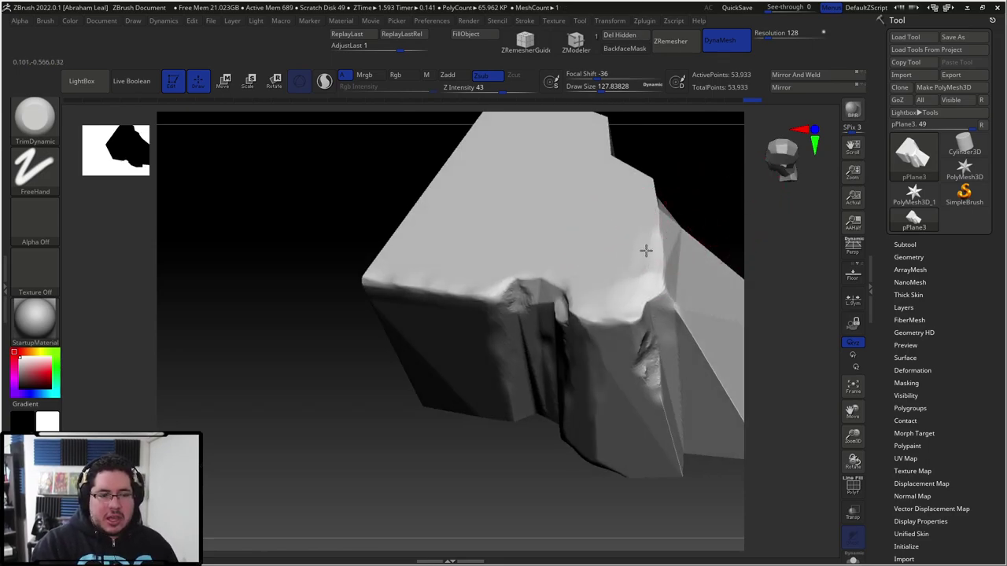
pyautogui.moveTo(703, 170); pyautogui.dragTo(594, 274)
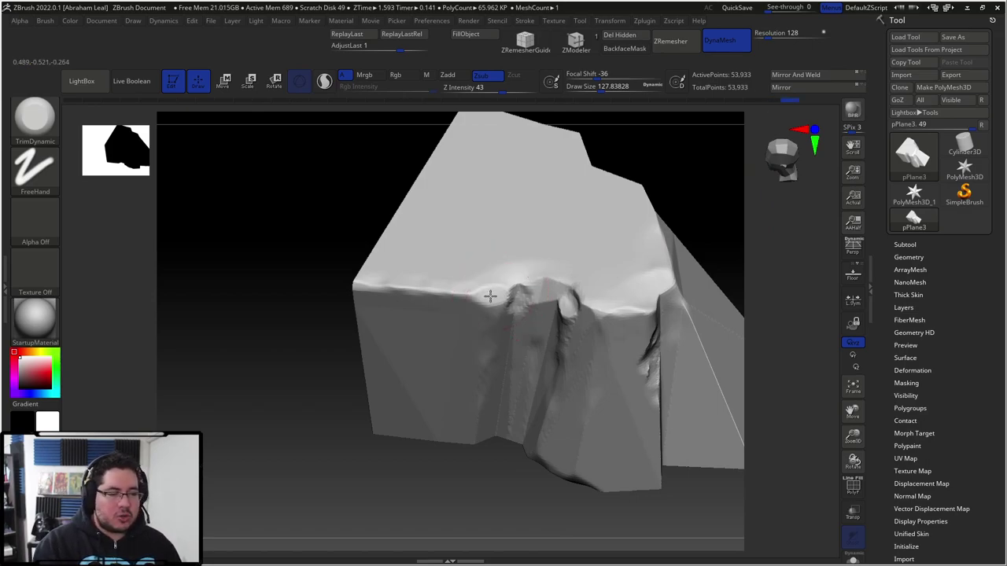
pyautogui.moveTo(500, 497); pyautogui.dragTo(512, 386)
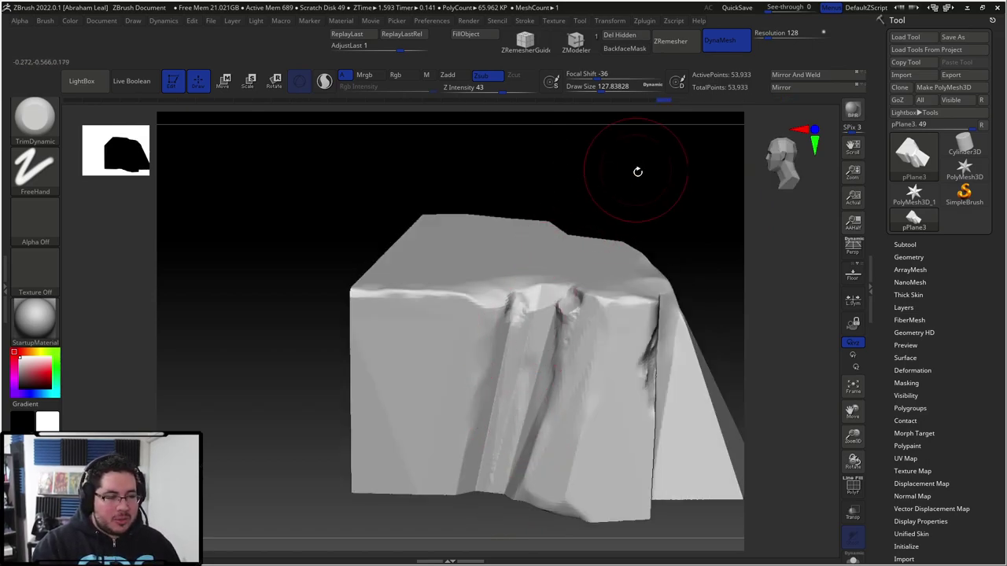
pyautogui.moveTo(636, 169); pyautogui.dragTo(602, 240)
# Load the MalletFast2 brush from the Mallet folder of the brush library
pyautogui.click(81, 81)
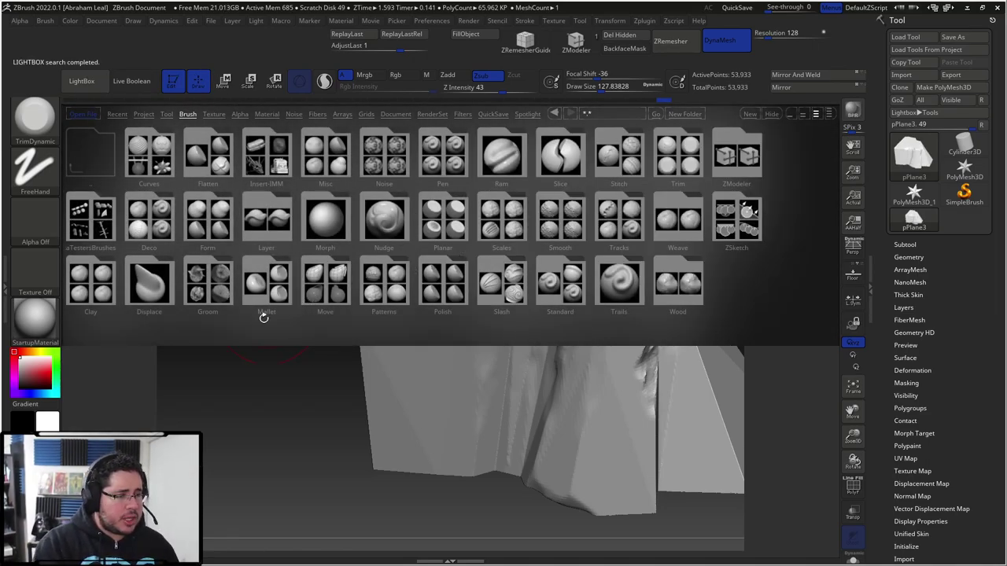
pyautogui.click(273, 291)
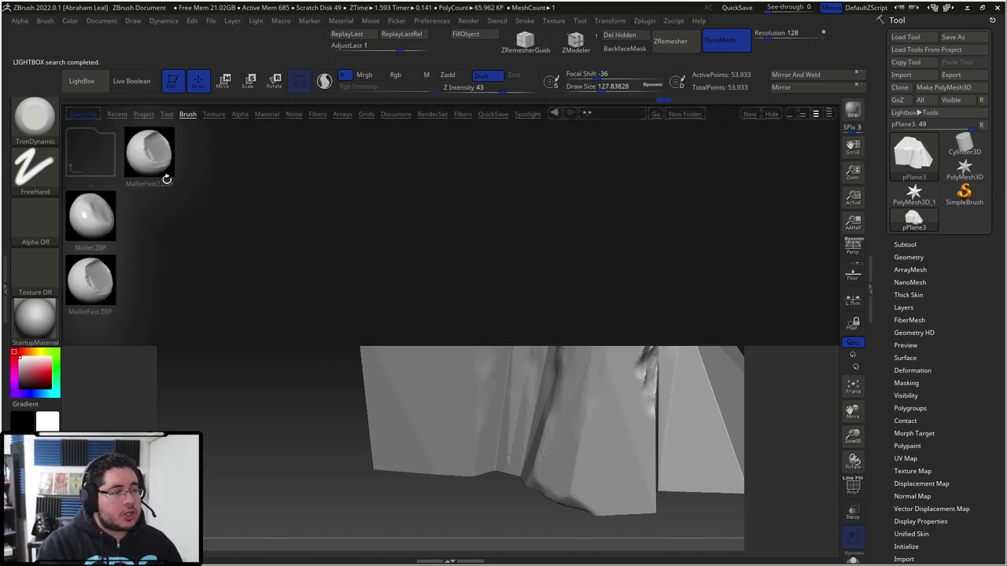
pyautogui.doubleClick(149, 153)
# Chip the front top edge beside the notch with MalletFast2 at a draw size of about 80
pyautogui.press('space')
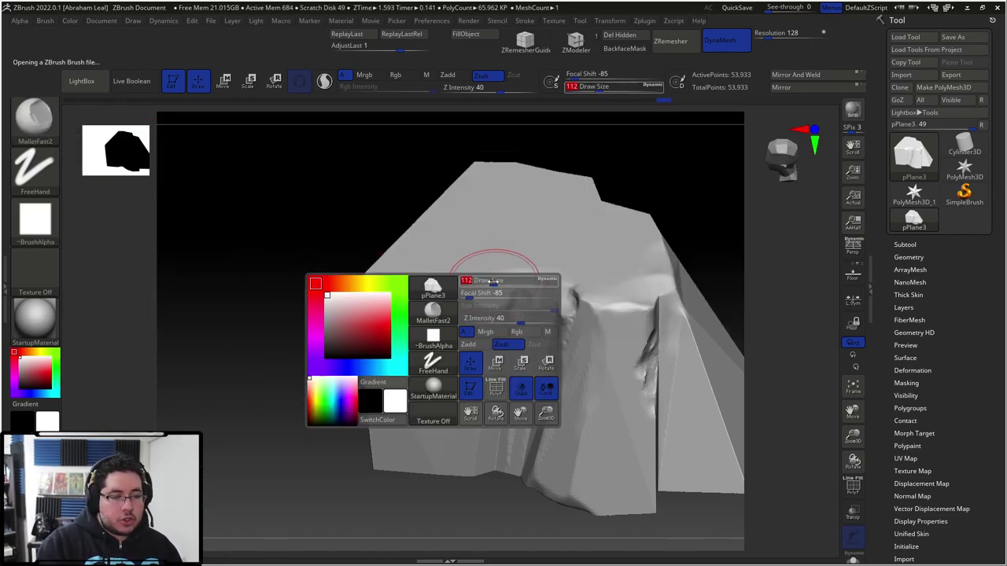
pyautogui.moveTo(512, 300)
pyautogui.mouseDown()
pyautogui.moveTo(459, 296)
pyautogui.moveTo(492, 308)
pyautogui.mouseUp()
pyautogui.press('space')
pyautogui.press('space')
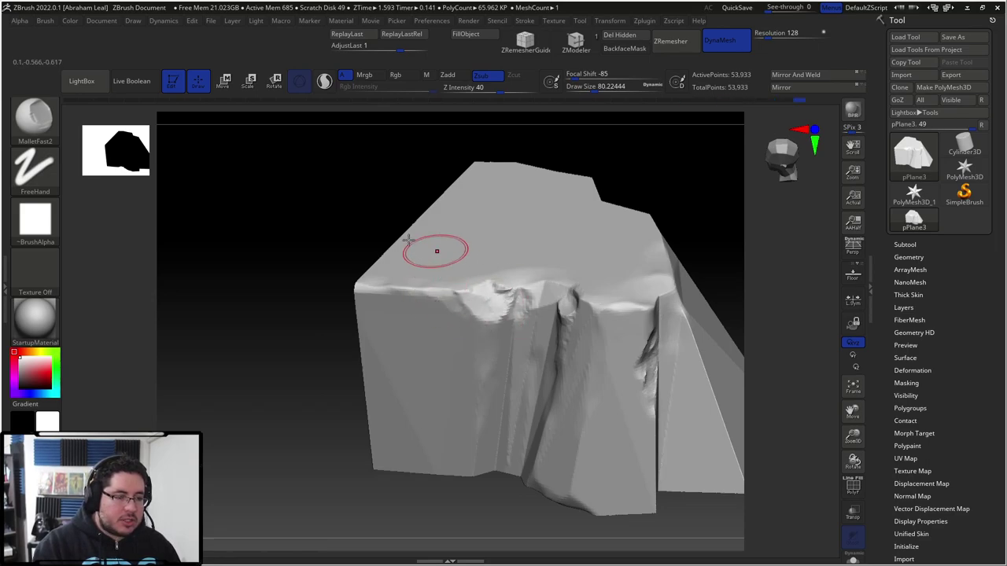
pyautogui.moveTo(413, 306)
pyautogui.mouseDown()
pyautogui.moveTo(421, 295)
pyautogui.moveTo(432, 309)
pyautogui.mouseUp()
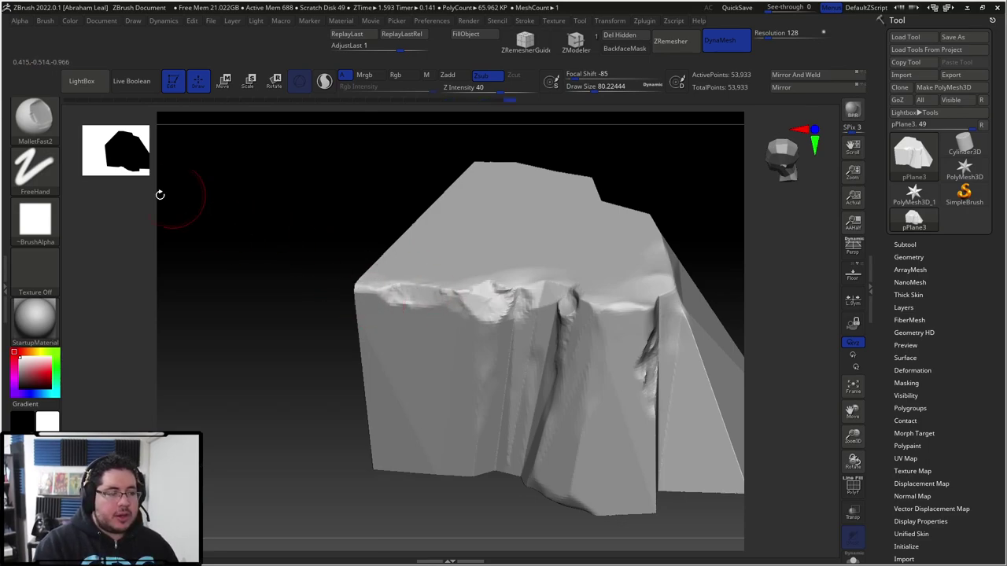
# Switch the MalletFast2 stroke to Spray, test it along the front rim and undo the last strokes
pyautogui.click(45, 191)
pyautogui.click(300, 184)
pyautogui.moveTo(436, 306)
pyautogui.mouseDown()
pyautogui.moveTo(423, 291)
pyautogui.moveTo(393, 288)
pyautogui.mouseUp()
pyautogui.moveTo(472, 332)
pyautogui.mouseDown()
pyautogui.moveTo(474, 313)
pyautogui.moveTo(491, 303)
pyautogui.moveTo(522, 315)
pyautogui.moveTo(561, 307)
pyautogui.moveTo(543, 354)
pyautogui.moveTo(512, 370)
pyautogui.moveTo(504, 338)
pyautogui.mouseUp()
pyautogui.moveTo(696, 192); pyautogui.dragTo(730, 156)
pyautogui.hotkey('ctrl', 'z')
pyautogui.hotkey('ctrl', 'z')
pyautogui.hotkey('ctrl', 'z')
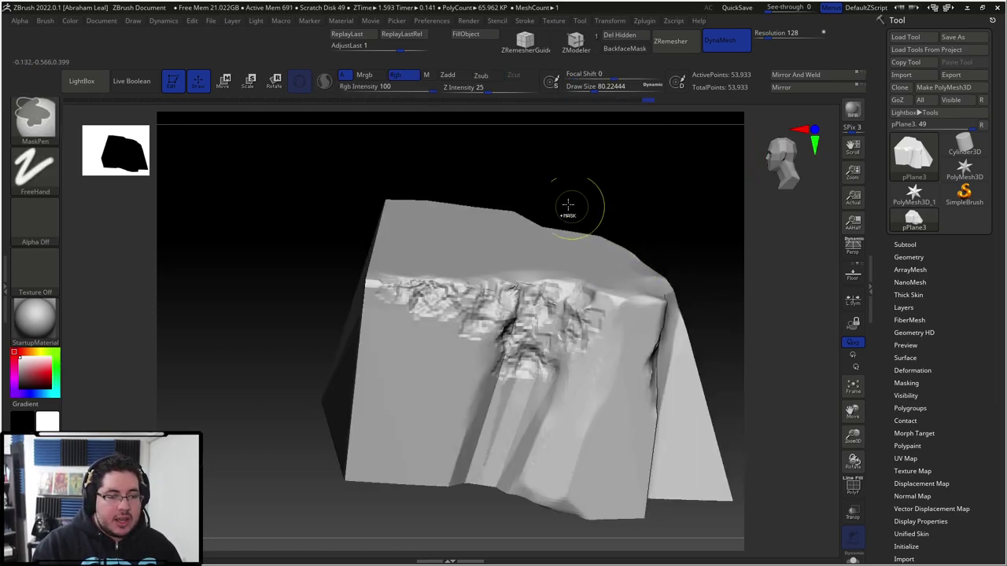
# Set the Z Intensity to 21 and spray chipped rock texture over the upper half of the cliff's front faces
pyautogui.click(484, 88)
pyautogui.moveTo(604, 367)
pyautogui.mouseDown()
pyautogui.moveTo(596, 359)
pyautogui.moveTo(607, 303)
pyautogui.moveTo(637, 314)
pyautogui.moveTo(579, 405)
pyautogui.moveTo(602, 411)
pyautogui.moveTo(543, 365)
pyautogui.moveTo(455, 344)
pyautogui.moveTo(436, 354)
pyautogui.moveTo(366, 299)
pyautogui.moveTo(372, 350)
pyautogui.moveTo(427, 374)
pyautogui.moveTo(434, 399)
pyautogui.moveTo(460, 389)
pyautogui.mouseUp()
pyautogui.moveTo(612, 198)
pyautogui.mouseDown()
pyautogui.moveTo(590, 193)
pyautogui.moveTo(539, 416)
pyautogui.mouseUp()
pyautogui.moveTo(537, 321); pyautogui.dragTo(554, 313)
pyautogui.moveTo(639, 250); pyautogui.dragTo(580, 337)
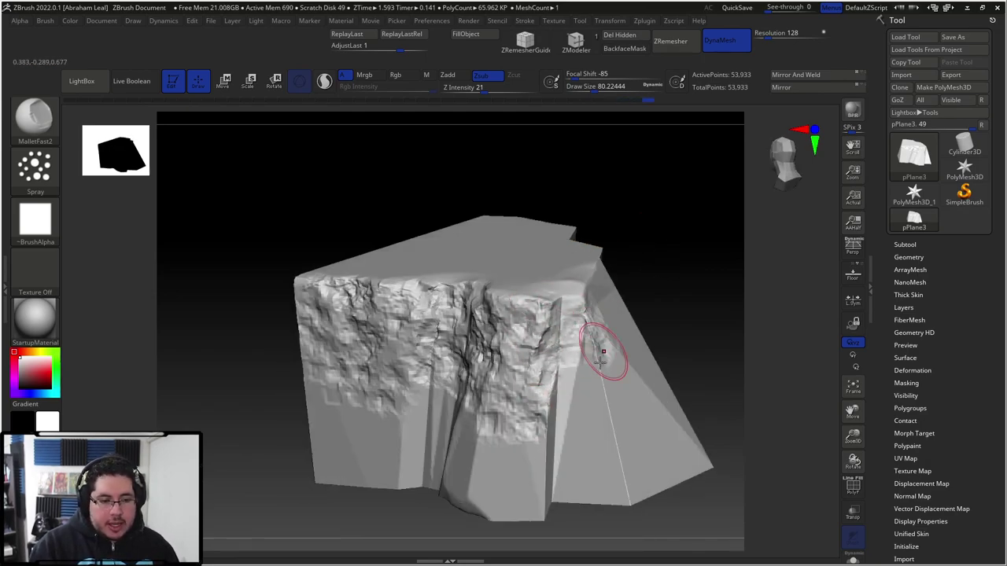
# Wear down the rim corner and the vertical edge beside the textured front with TrimDynamic, raising the draw size to about 74
pyautogui.press('b')
pyautogui.press('t')
pyautogui.press('d')
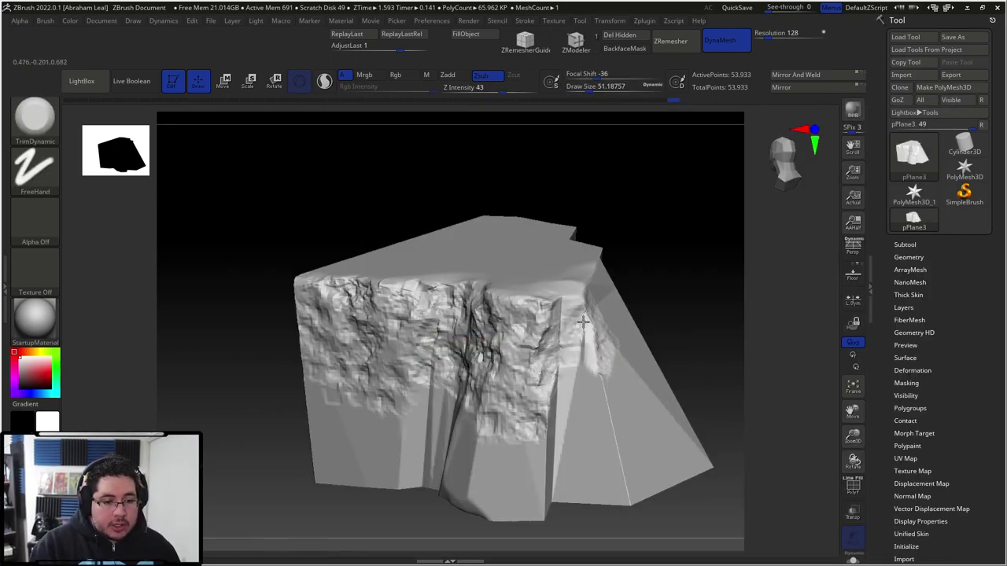
pyautogui.moveTo(691, 259); pyautogui.dragTo(581, 236)
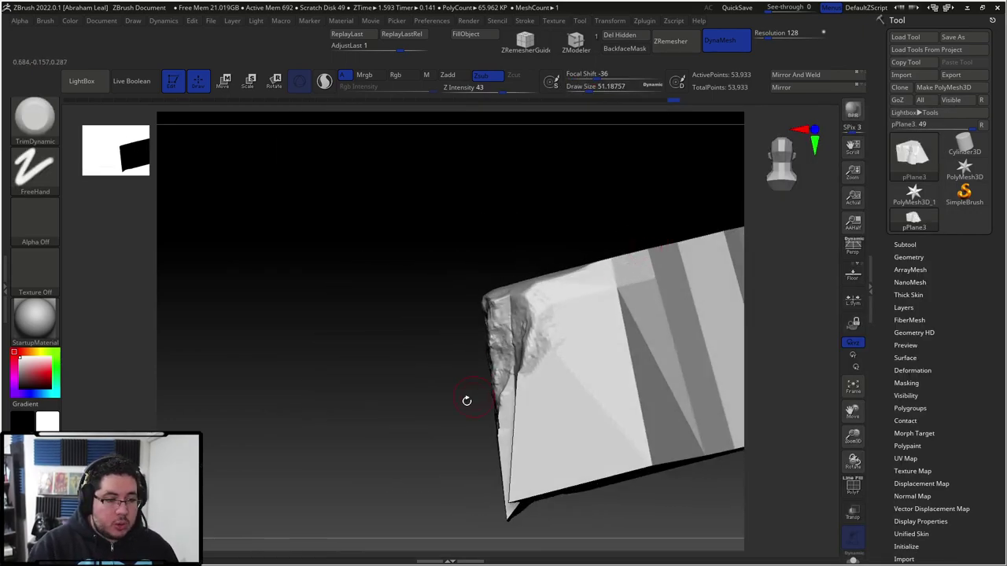
pyautogui.moveTo(469, 398); pyautogui.dragTo(543, 355)
pyautogui.moveTo(659, 277)
pyautogui.mouseDown()
pyautogui.moveTo(685, 276)
pyautogui.moveTo(549, 370)
pyautogui.mouseUp()
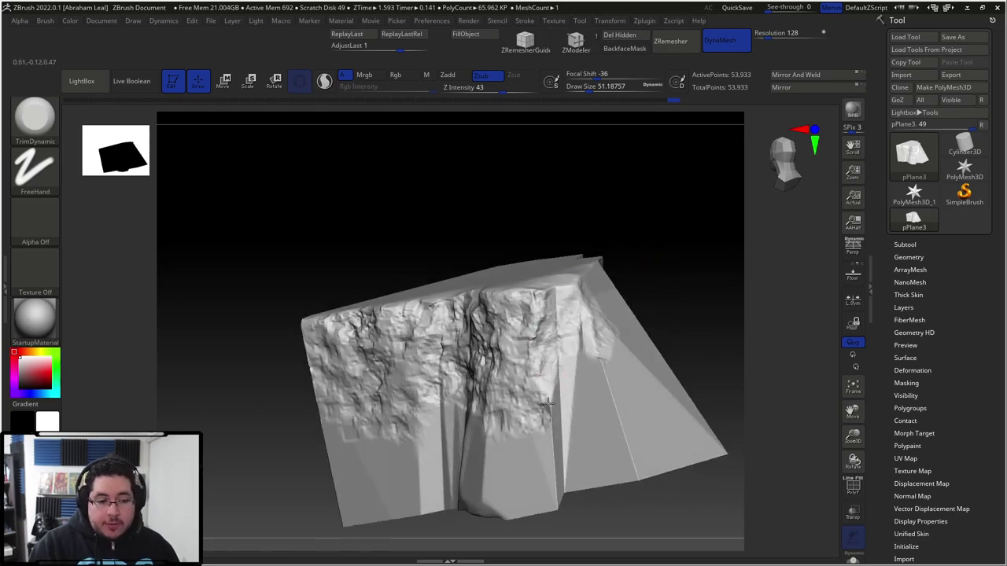
pyautogui.press('space')
pyautogui.moveTo(608, 336); pyautogui.dragTo(615, 336)
pyautogui.moveTo(692, 255)
pyautogui.mouseDown()
pyautogui.moveTo(647, 310)
pyautogui.moveTo(626, 316)
pyautogui.mouseUp()
pyautogui.press('space')
pyautogui.moveTo(568, 263)
pyautogui.mouseDown()
pyautogui.moveTo(602, 255)
pyautogui.moveTo(613, 266)
pyautogui.mouseUp()
pyautogui.press('space')
pyautogui.moveTo(601, 398); pyautogui.dragTo(592, 399)
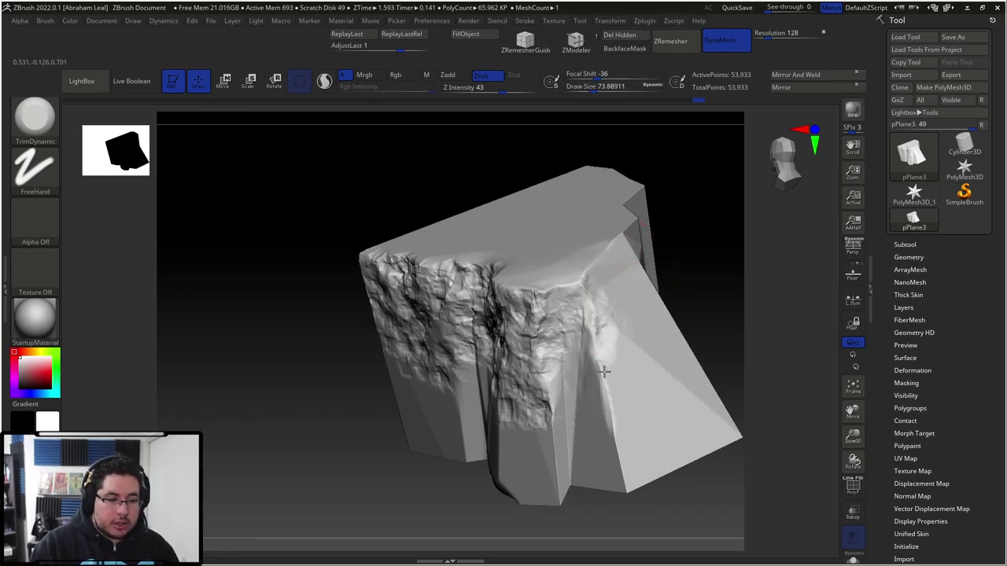
# Bevel the side's vertical ridge and its top rim with a TrimDynamic brush of about size 87
pyautogui.moveTo(622, 498)
pyautogui.mouseDown(button='right')
pyautogui.moveTo(685, 296)
pyautogui.moveTo(622, 288)
pyautogui.moveTo(576, 356)
pyautogui.moveTo(504, 372)
pyautogui.mouseUp(button='right')
pyautogui.press('space')
pyautogui.moveTo(602, 344); pyautogui.dragTo(565, 328)
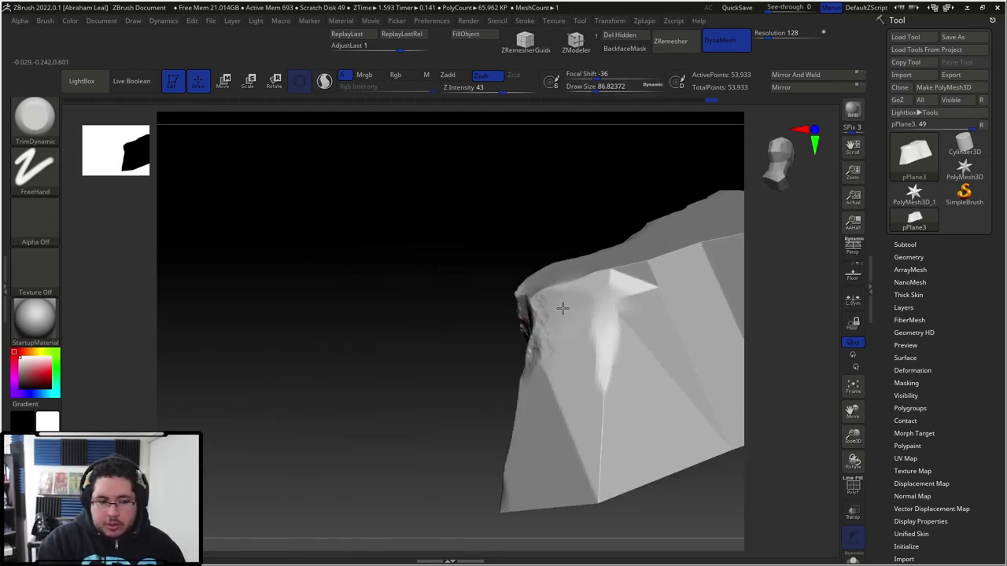
pyautogui.moveTo(653, 268); pyautogui.dragTo(596, 323, button='right')
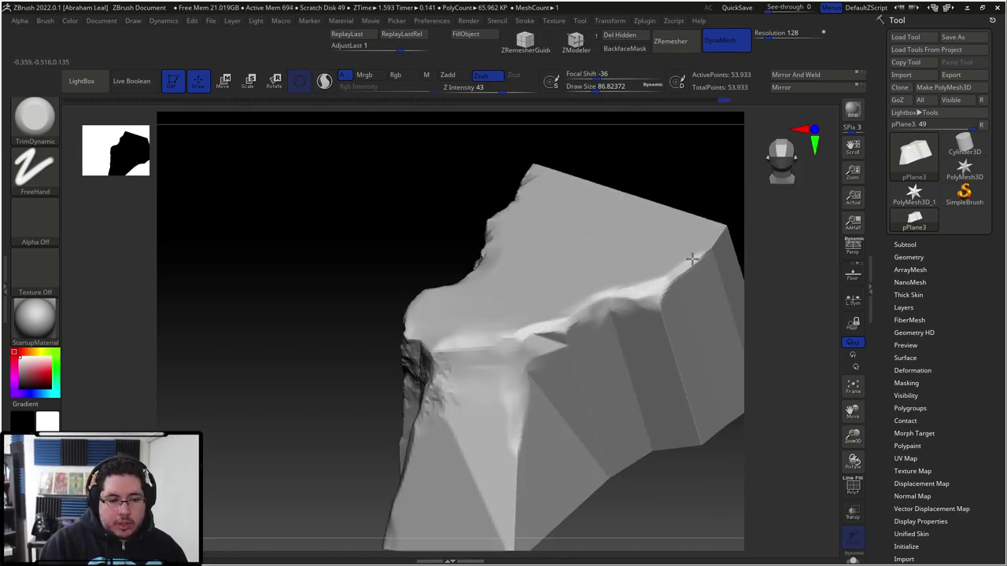
pyautogui.moveTo(470, 440); pyautogui.dragTo(369, 349, button='right')
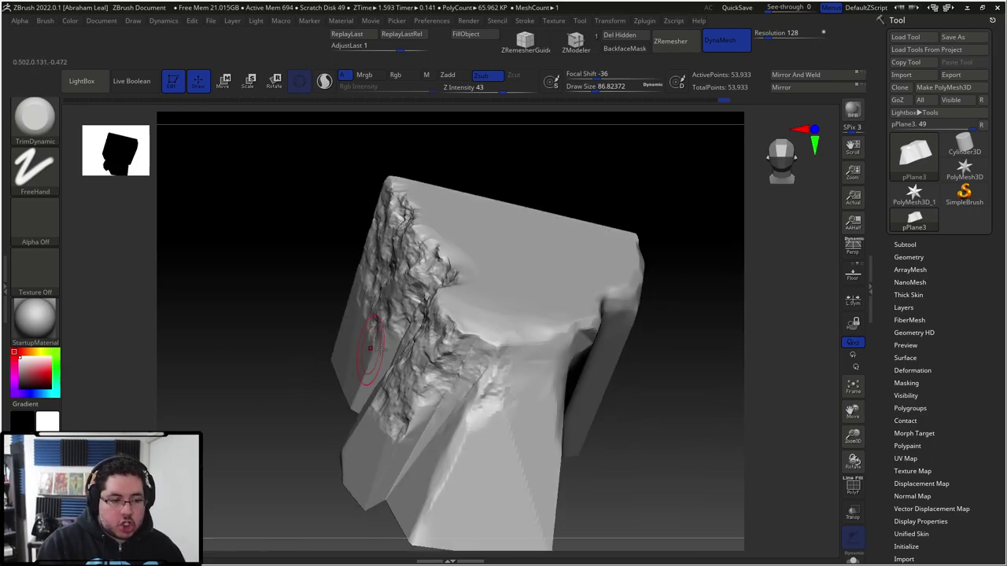
pyautogui.moveTo(504, 454); pyautogui.dragTo(622, 417, button='right')
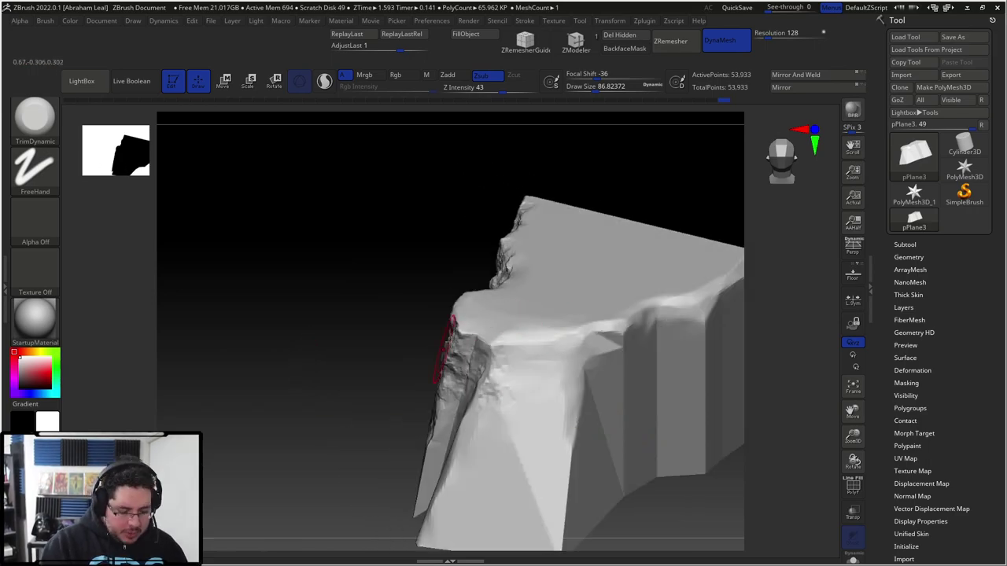
# Spray chipped rock texture over the upper side faces of the cliff with the MalletFast2 brush
pyautogui.press('b')
pyautogui.click(600, 145)
pyautogui.moveTo(539, 416)
pyautogui.mouseDown()
pyautogui.moveTo(512, 359)
pyautogui.moveTo(569, 356)
pyautogui.moveTo(543, 400)
pyautogui.moveTo(632, 330)
pyautogui.moveTo(595, 422)
pyautogui.moveTo(650, 342)
pyautogui.moveTo(670, 350)
pyautogui.mouseUp()
pyautogui.moveTo(667, 488); pyautogui.dragTo(632, 464)
pyautogui.moveTo(618, 394); pyautogui.dragTo(650, 340)
pyautogui.keyDown('alt'); pyautogui.moveTo(687, 174); pyautogui.dragTo(636, 187); pyautogui.keyUp('alt')
pyautogui.moveTo(590, 342)
pyautogui.mouseDown()
pyautogui.moveTo(613, 303)
pyautogui.moveTo(623, 348)
pyautogui.moveTo(652, 294)
pyautogui.moveTo(666, 332)
pyautogui.mouseUp()
# Flatten parts of the chipped texture on the side faces with a TrimDynamic brush of about size 87
pyautogui.press('b')
pyautogui.press('t')
pyautogui.press('d')
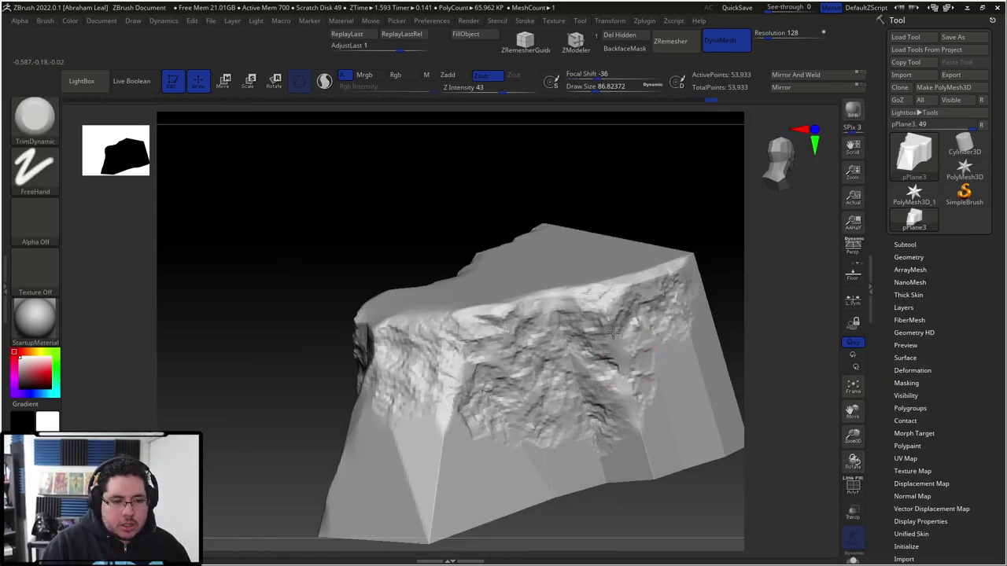
pyautogui.moveTo(643, 270); pyautogui.dragTo(630, 329, button='right')
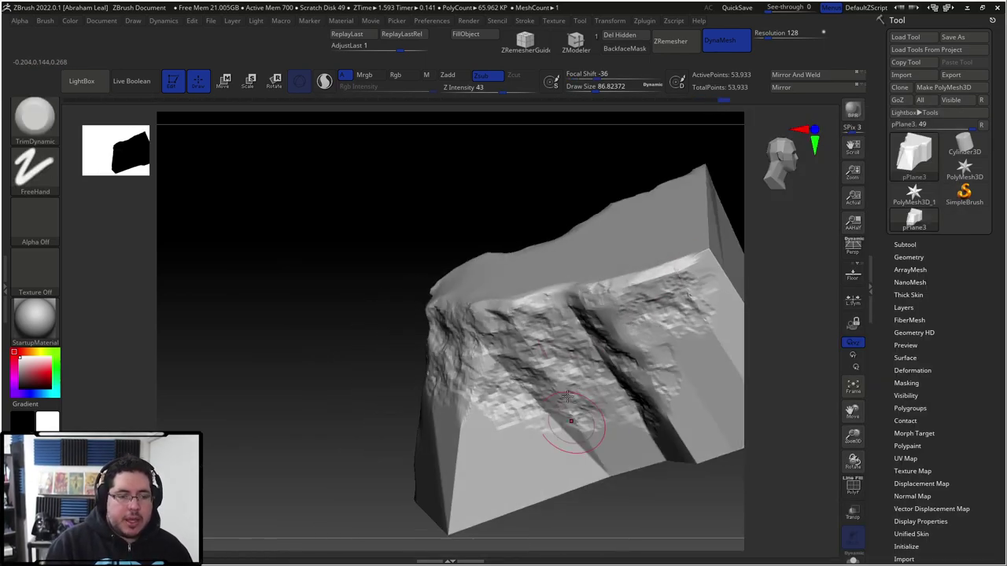
pyautogui.moveTo(578, 426); pyautogui.dragTo(472, 171, button='right')
# Build up rock around the side crevice with a ClayBuildup brush of about size 87
pyautogui.press('b')
pyautogui.press('c')
pyautogui.press('b')
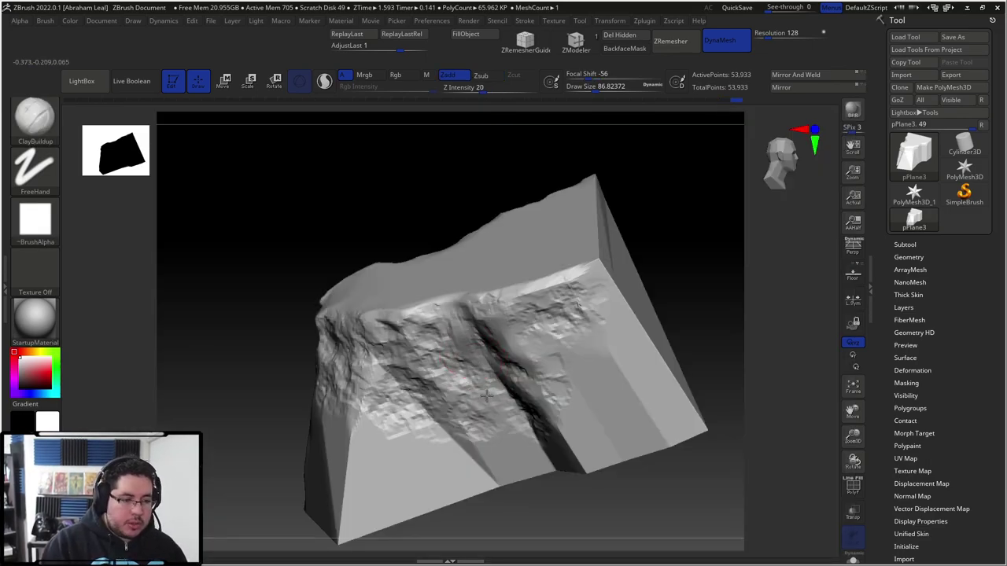
pyautogui.moveTo(547, 526); pyautogui.dragTo(630, 515, button='right')
pyautogui.keyDown('alt'); pyautogui.moveTo(467, 354); pyautogui.dragTo(524, 275, button='right'); pyautogui.keyUp('alt')
pyautogui.moveTo(605, 242); pyautogui.dragTo(653, 248, button='right')
# Plane the bulge below the front rim next to the notch with TrimDynamic
pyautogui.press('b')
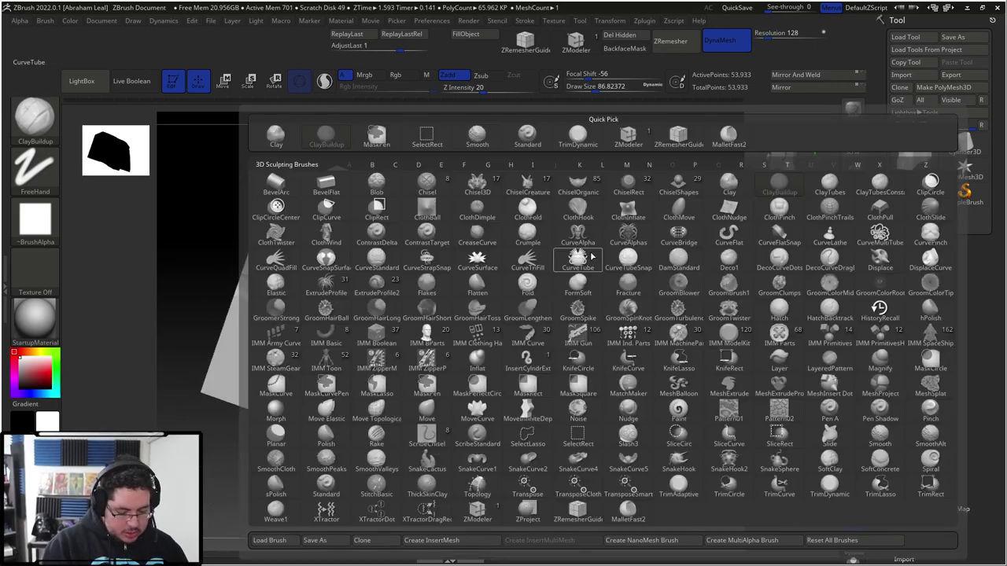
pyautogui.press('t')
pyautogui.press('d')
pyautogui.moveTo(465, 280); pyautogui.dragTo(507, 291, button='right')
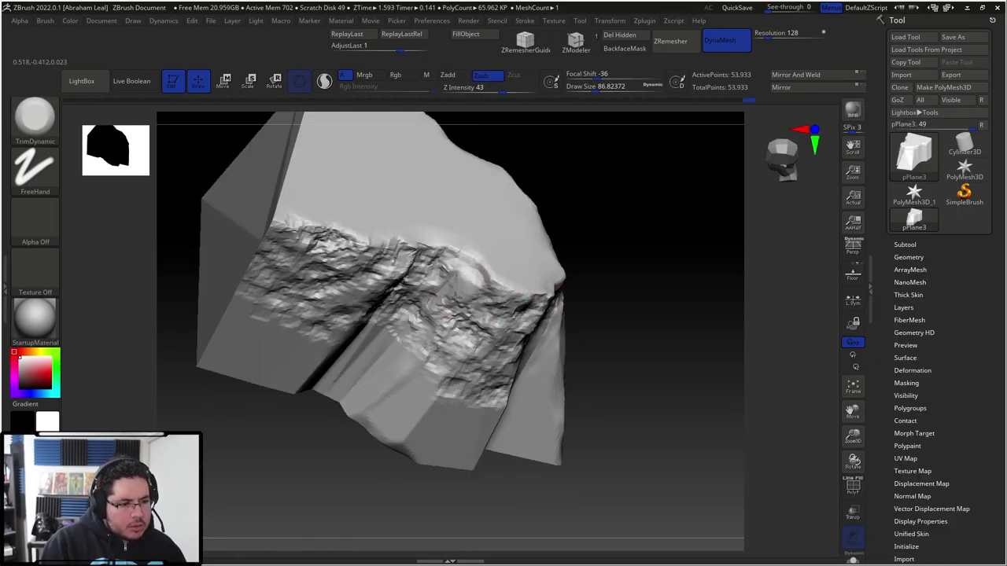
pyautogui.keyDown('ctrl'); pyautogui.moveTo(631, 206); pyautogui.dragTo(654, 263, button='right'); pyautogui.keyUp('ctrl')
pyautogui.moveTo(571, 171); pyautogui.dragTo(528, 233, button='right')
# Carve a recess under the front bulge with a ClayBuildup brush of about size 51
pyautogui.press('b')
pyautogui.press('c')
pyautogui.press('b')
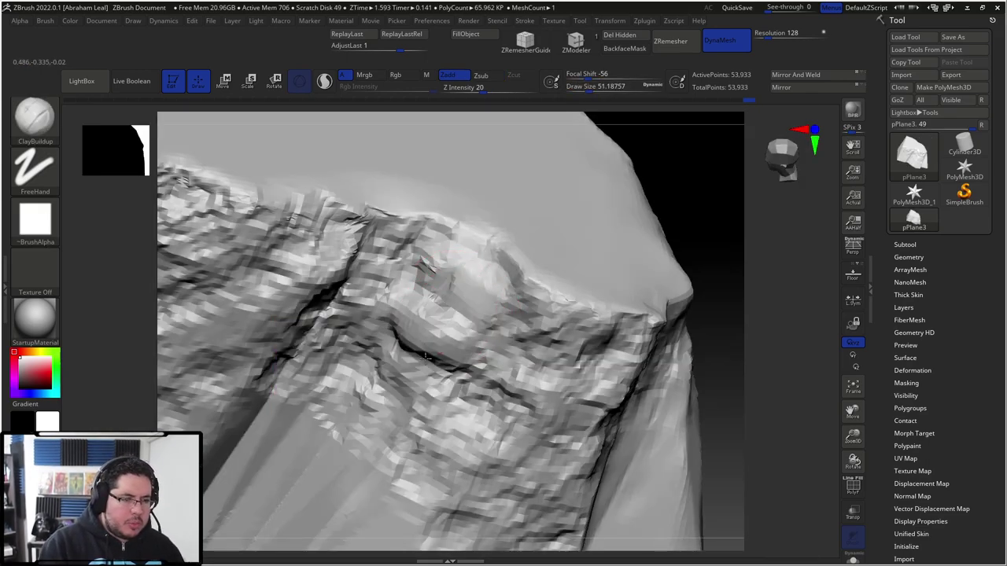
pyautogui.moveTo(411, 349)
pyautogui.mouseDown()
pyautogui.moveTo(420, 337)
pyautogui.moveTo(435, 366)
pyautogui.mouseUp()
# Flatten the top of the bulge and the recess below it with a TrimDynamic brush of about size 74
pyautogui.press('b')
pyautogui.press('t')
pyautogui.press('d')
pyautogui.press('space')
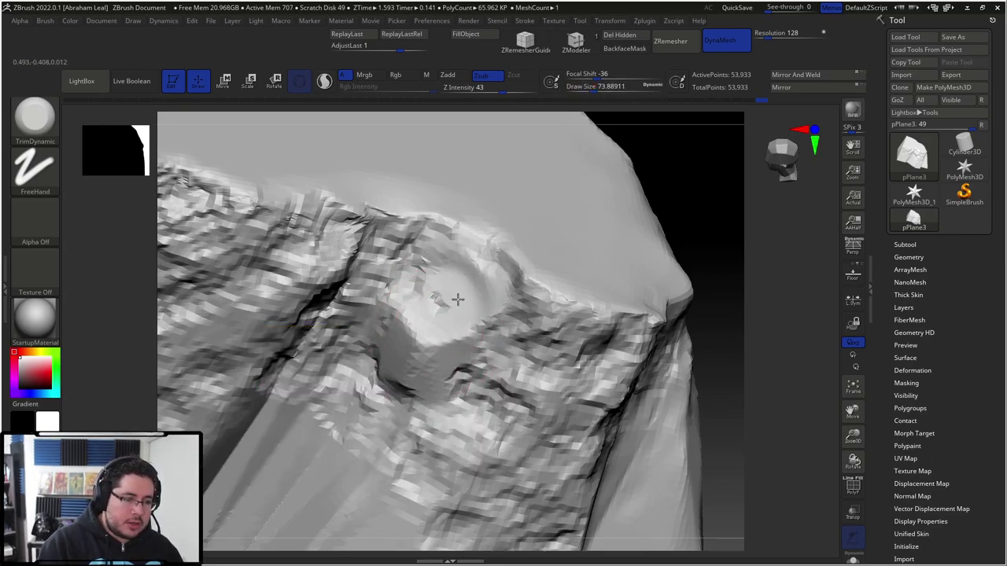
# Shape the rock above the bulge with a ClayBuildup brush of about size 46 and re-DynaMesh the cliff
pyautogui.press('b')
pyautogui.press('c')
pyautogui.press('b')
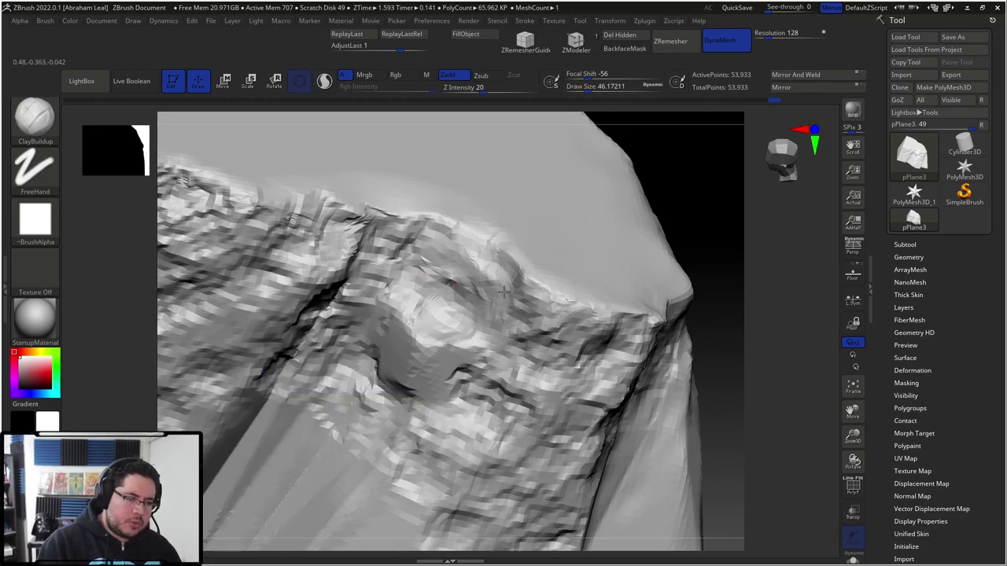
pyautogui.keyDown('ctrl'); pyautogui.moveTo(715, 270); pyautogui.dragTo(728, 284); pyautogui.keyUp('ctrl')
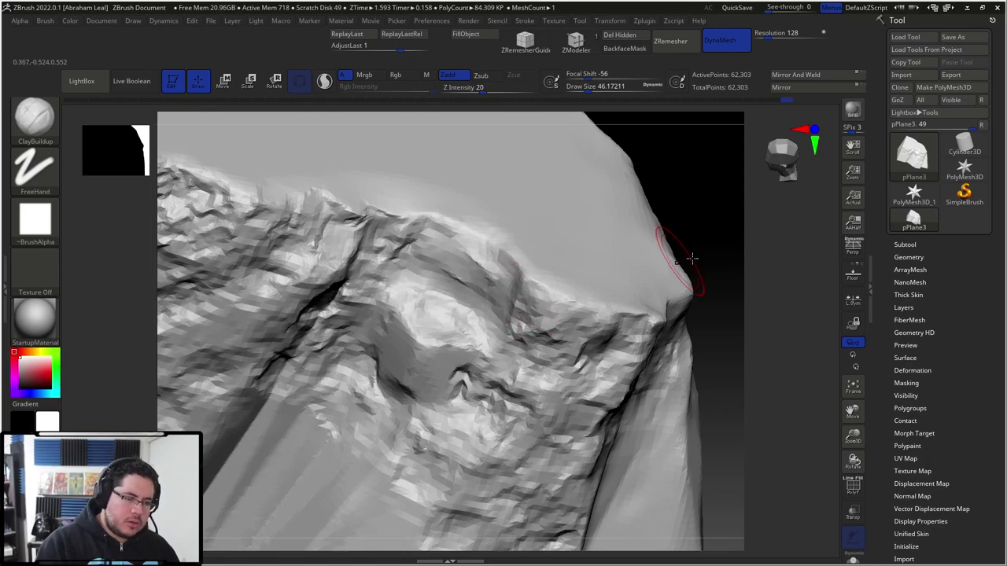
# Mask the bulge in a straight front view and invert the mask so only the bulge stays editable
pyautogui.press('f')
pyautogui.moveTo(674, 204)
pyautogui.keyDown('shift'); pyautogui.mouseDown()
pyautogui.moveTo(654, 215)
pyautogui.moveTo(672, 200)
pyautogui.mouseUp(); pyautogui.keyUp('shift')
pyautogui.press('ctrl')
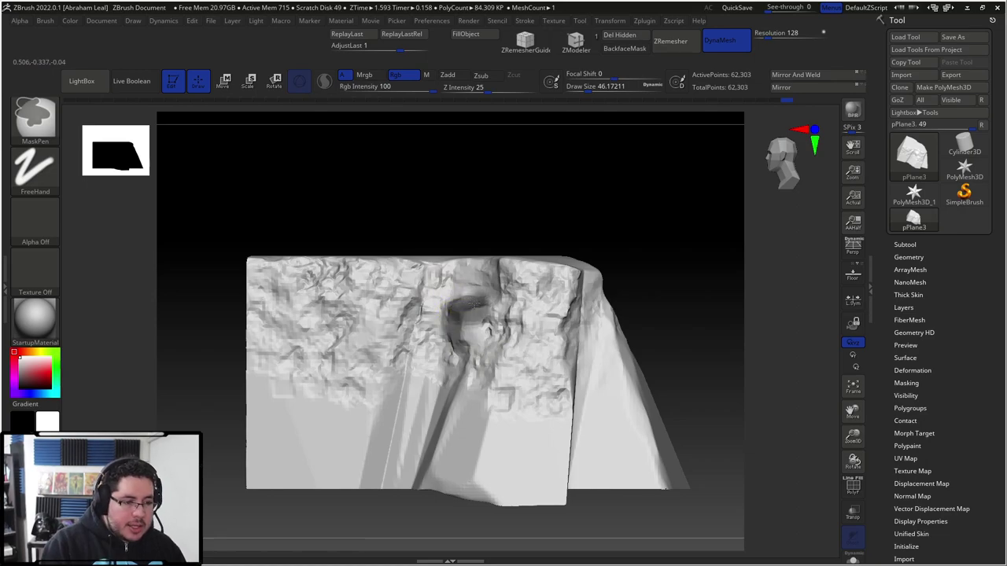
pyautogui.keyDown('ctrl'); pyautogui.moveTo(478, 302); pyautogui.dragTo(485, 326); pyautogui.keyUp('ctrl')
pyautogui.keyDown('ctrl'); pyautogui.moveTo(580, 202); pyautogui.dragTo(607, 193); pyautogui.keyUp('ctrl')
pyautogui.hotkey('ctrl', 'z')
pyautogui.keyDown('ctrl'); pyautogui.click(575, 218); pyautogui.keyUp('ctrl')
# Clip the top of the unmasked bulge flat with a ClipCurve line to form a ledge
pyautogui.hotkey('ctrl', 'shift')
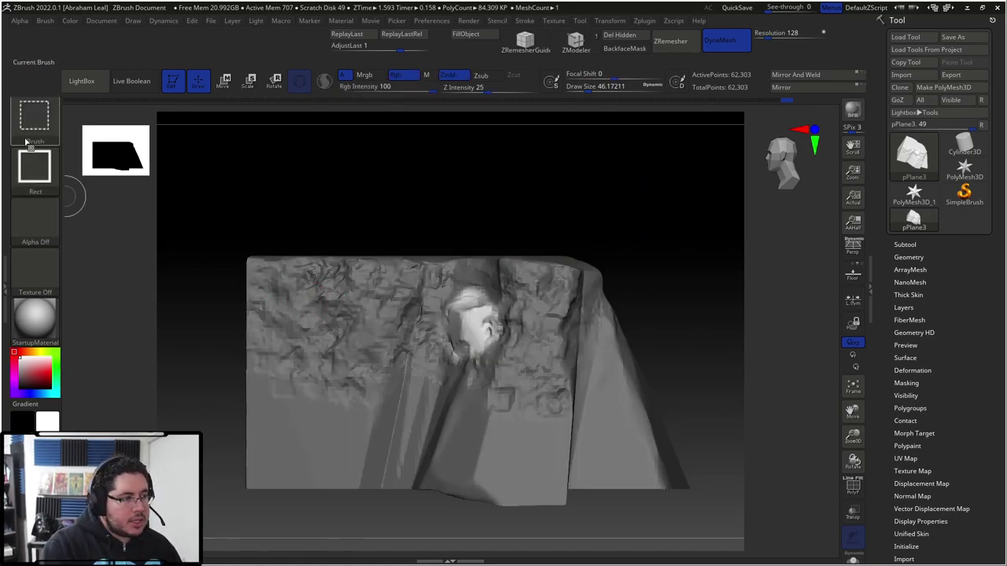
pyautogui.keyDown('ctrl'); pyautogui.keyDown('shift'); pyautogui.click(34, 117); pyautogui.keyUp('shift'); pyautogui.keyUp('ctrl')
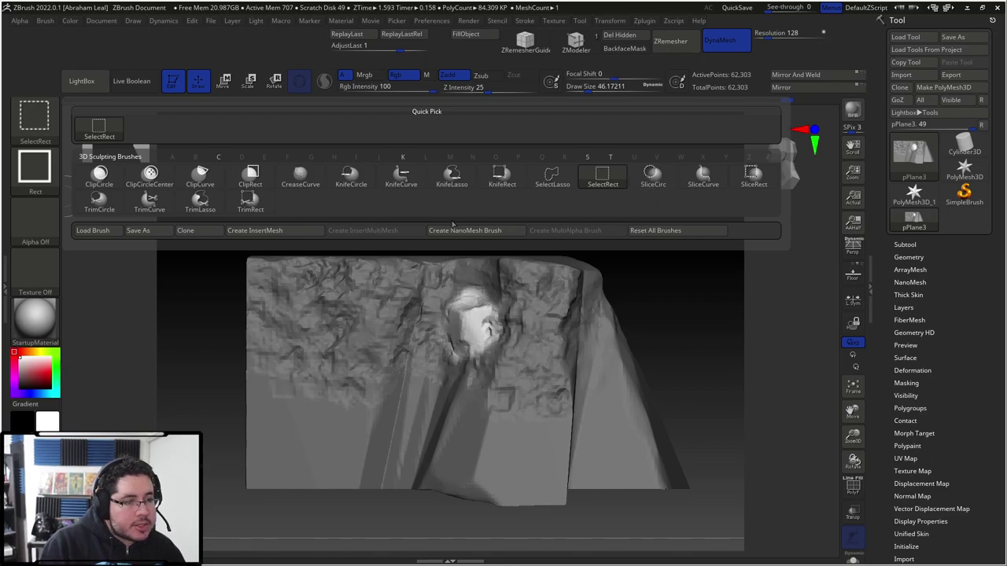
pyautogui.click(200, 176)
pyautogui.moveTo(670, 329)
pyautogui.keyDown('ctrl'); pyautogui.keyDown('shift'); pyautogui.mouseDown()
pyautogui.moveTo(442, 313)
pyautogui.moveTo(559, 192)
pyautogui.moveTo(474, 308)
pyautogui.moveTo(651, 334)
pyautogui.moveTo(607, 304)
pyautogui.mouseUp(); pyautogui.keyUp('shift'); pyautogui.keyUp('ctrl')
# Clear the mask and re-DynaMesh the cliff around the clipped ledge
pyautogui.moveTo(645, 230)
pyautogui.mouseDown()
pyautogui.moveTo(682, 264)
pyautogui.moveTo(658, 267)
pyautogui.mouseUp()
pyautogui.keyDown('alt'); pyautogui.moveTo(658, 267); pyautogui.dragTo(650, 338); pyautogui.keyUp('alt')
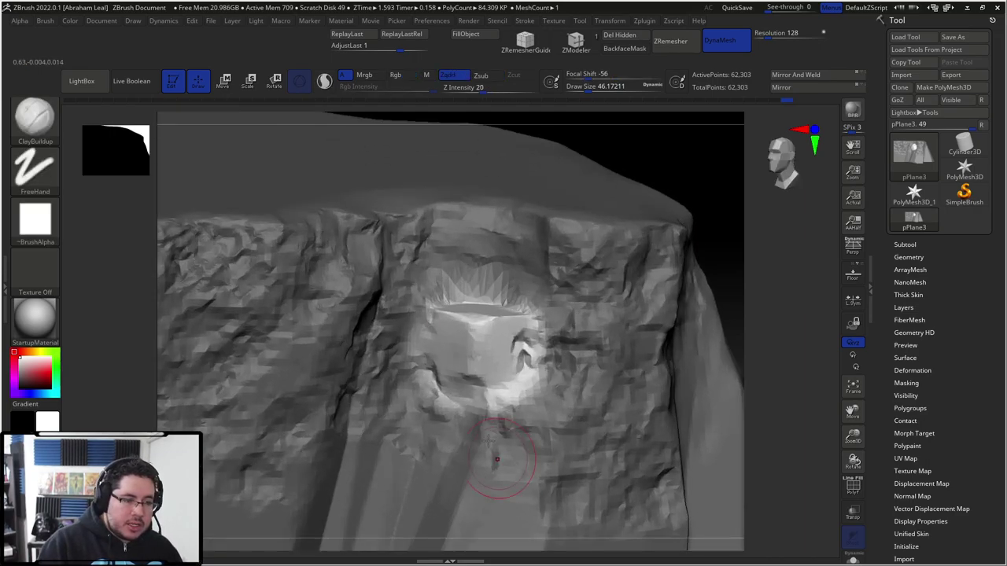
pyautogui.moveTo(702, 195); pyautogui.dragTo(703, 229)
pyautogui.keyDown('ctrl'); pyautogui.moveTo(703, 228); pyautogui.dragTo(670, 208); pyautogui.keyUp('ctrl')
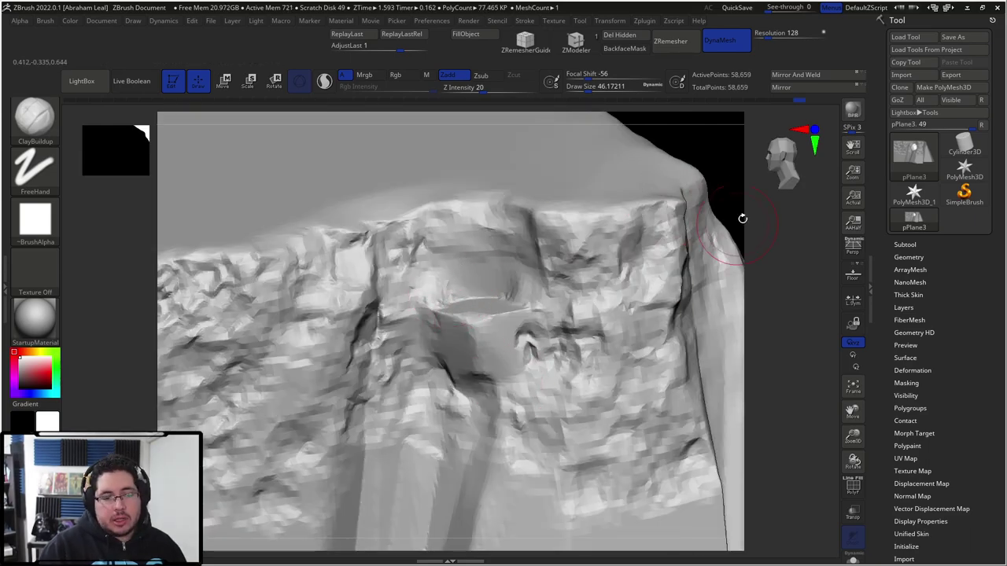
pyautogui.press('f')
pyautogui.keyDown('shift'); pyautogui.moveTo(690, 164); pyautogui.dragTo(622, 193); pyautogui.keyUp('shift')
pyautogui.hotkey('ctrl', 'shift')
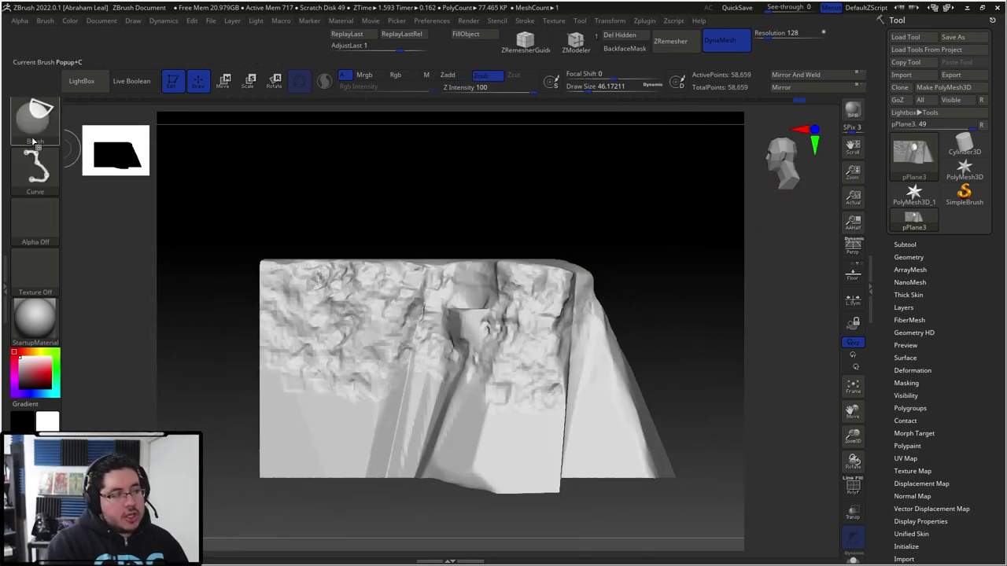
pyautogui.click(36, 142)
# Switch to the Release folder in File Explorer, launch the Carnac application and return to ZBrush
pyautogui.press('super')
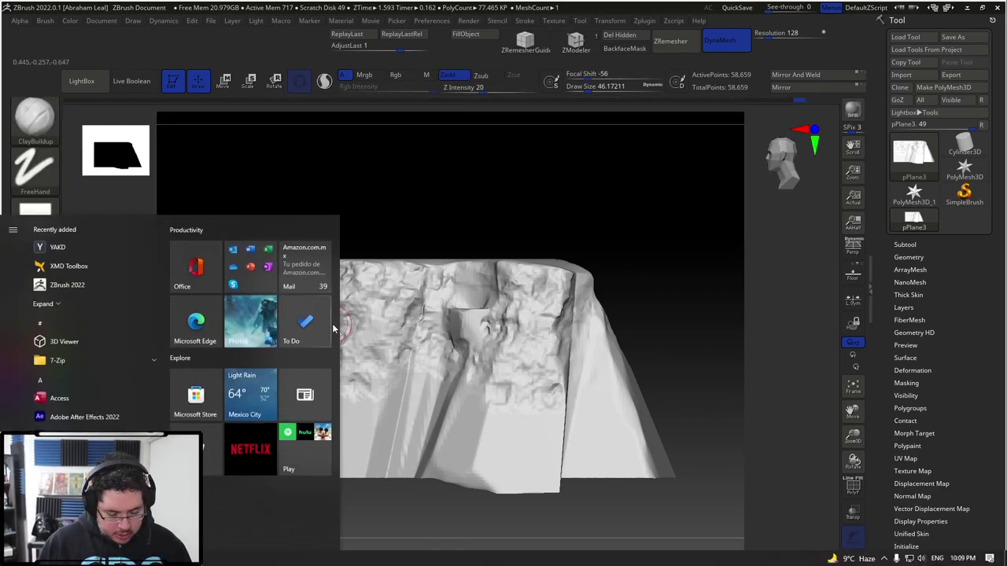
pyautogui.hotkey('alt', 'Tab')
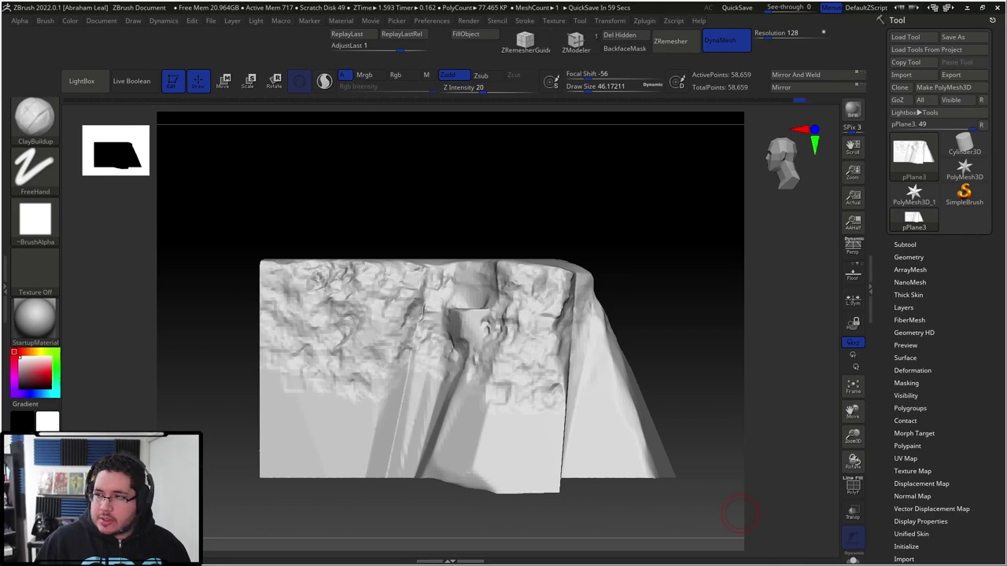
pyautogui.hotkey('alt', 'Tab')
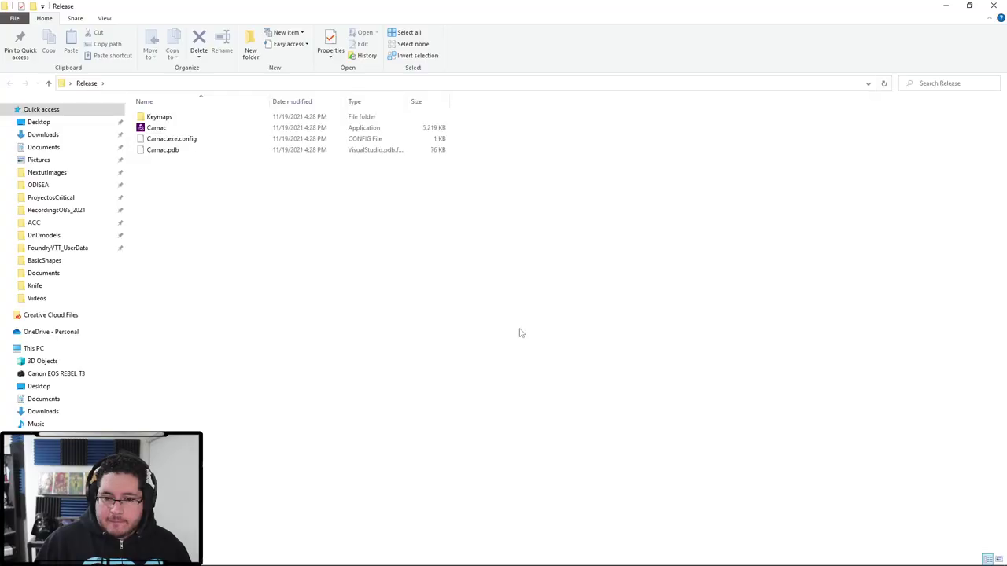
pyautogui.doubleClick(176, 129)
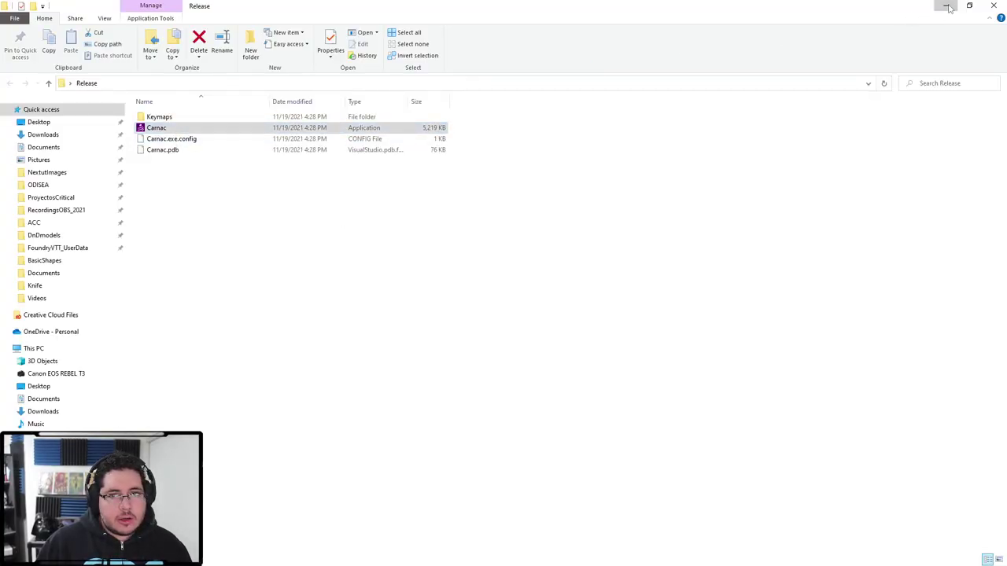
pyautogui.click(948, 6)
# Start a second bulge on the rock column's front face, beside and below the existing ledge, with ClayBuildup at about size 71
pyautogui.moveTo(625, 294)
pyautogui.mouseDown()
pyautogui.moveTo(650, 294)
pyautogui.moveTo(674, 273)
pyautogui.moveTo(667, 277)
pyautogui.mouseUp()
pyautogui.press('b')
pyautogui.press('c')
pyautogui.press('b')
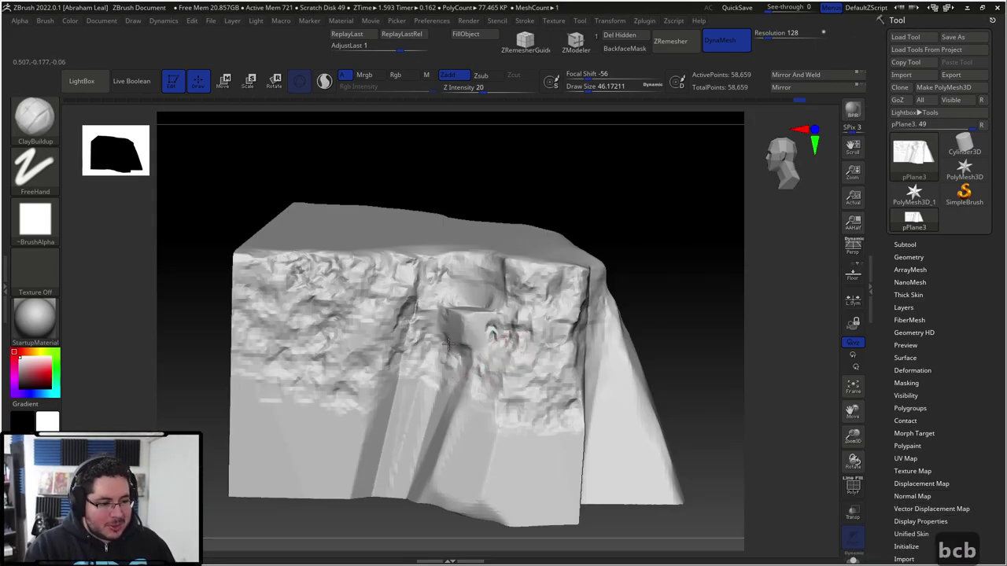
pyautogui.press('space')
pyautogui.moveTo(464, 356)
pyautogui.mouseDown()
pyautogui.moveTo(480, 357)
pyautogui.moveTo(464, 372)
pyautogui.moveTo(480, 359)
pyautogui.mouseUp()
pyautogui.moveTo(478, 354); pyautogui.dragTo(482, 373)
pyautogui.moveTo(482, 368); pyautogui.dragTo(478, 381)
pyautogui.moveTo(642, 280); pyautogui.dragTo(602, 296)
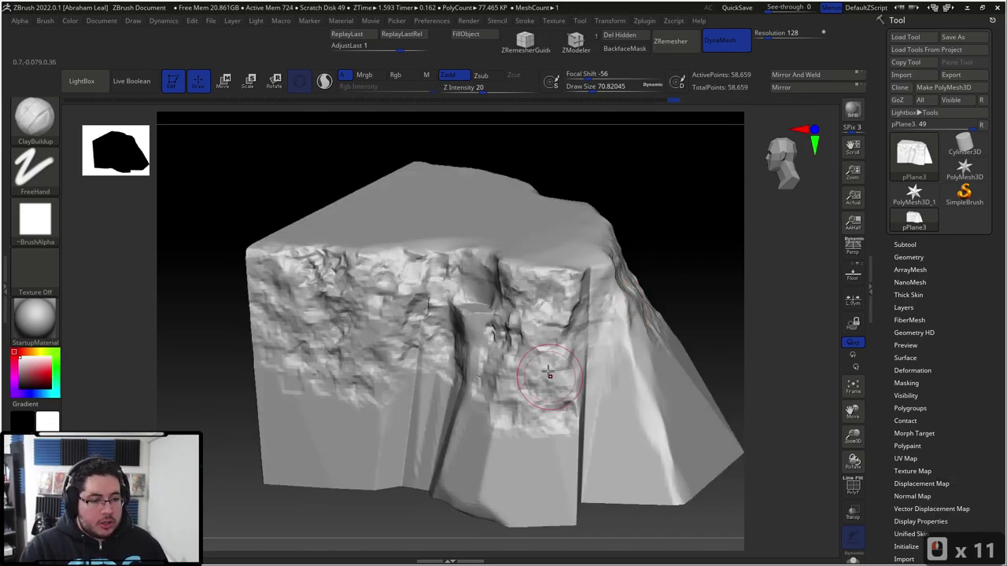
pyautogui.moveTo(546, 363); pyautogui.dragTo(549, 338)
pyautogui.moveTo(652, 276); pyautogui.dragTo(624, 311)
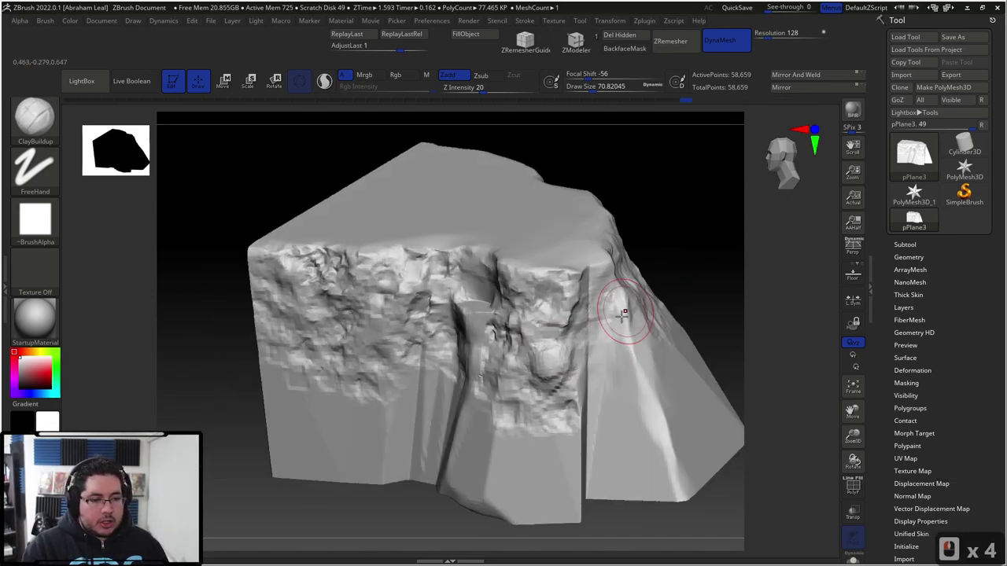
# Thicken the new bulge toward the column's outer edge and re-DynaMesh the cliff
pyautogui.moveTo(576, 375)
pyautogui.mouseDown()
pyautogui.moveTo(567, 358)
pyautogui.moveTo(571, 417)
pyautogui.mouseUp()
pyautogui.moveTo(656, 299); pyautogui.dragTo(582, 315)
pyautogui.moveTo(605, 384)
pyautogui.mouseDown()
pyautogui.moveTo(579, 421)
pyautogui.moveTo(583, 405)
pyautogui.mouseUp()
pyautogui.moveTo(475, 456)
pyautogui.keyDown('ctrl'); pyautogui.mouseDown()
pyautogui.moveTo(454, 457)
pyautogui.moveTo(498, 434)
pyautogui.mouseUp(); pyautogui.keyUp('ctrl')
# Mask the second bulge in a straight front view and invert the mask to leave only that bulge editable
pyautogui.keyDown('alt'); pyautogui.moveTo(625, 248); pyautogui.dragTo(589, 228); pyautogui.keyUp('alt')
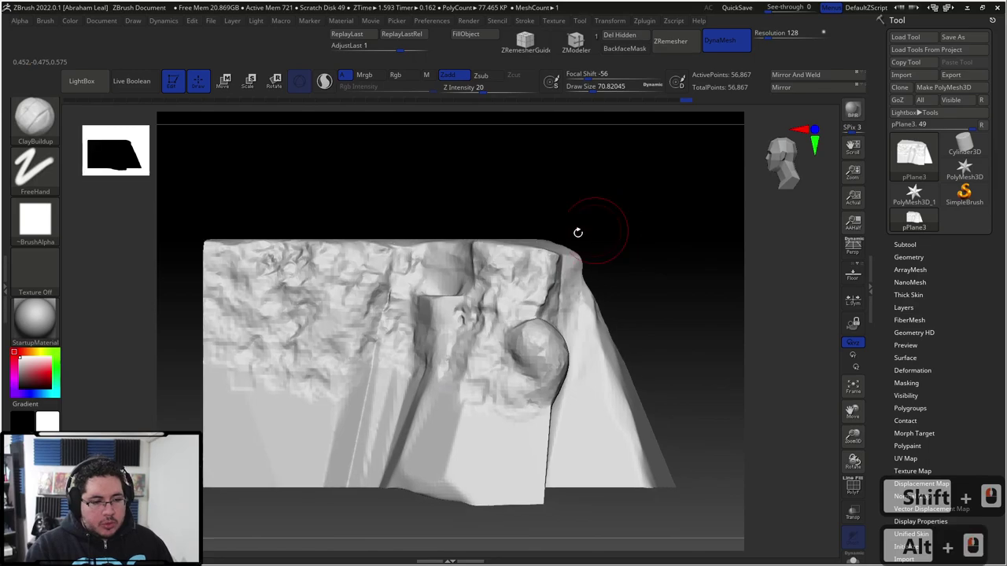
pyautogui.keyDown('ctrl'); pyautogui.moveTo(547, 354); pyautogui.dragTo(528, 339); pyautogui.keyUp('ctrl')
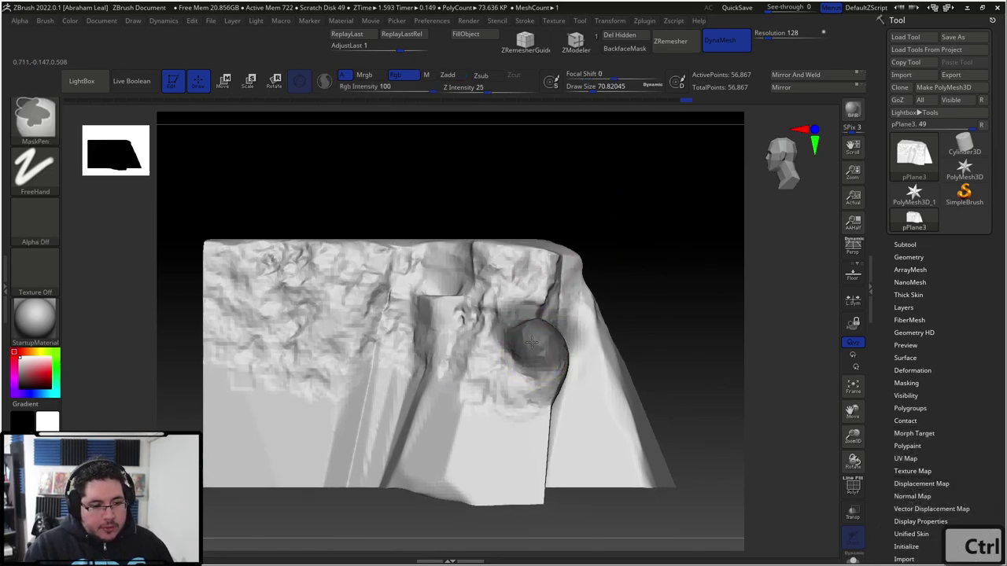
pyautogui.keyDown('ctrl'); pyautogui.click(628, 291); pyautogui.keyUp('ctrl')
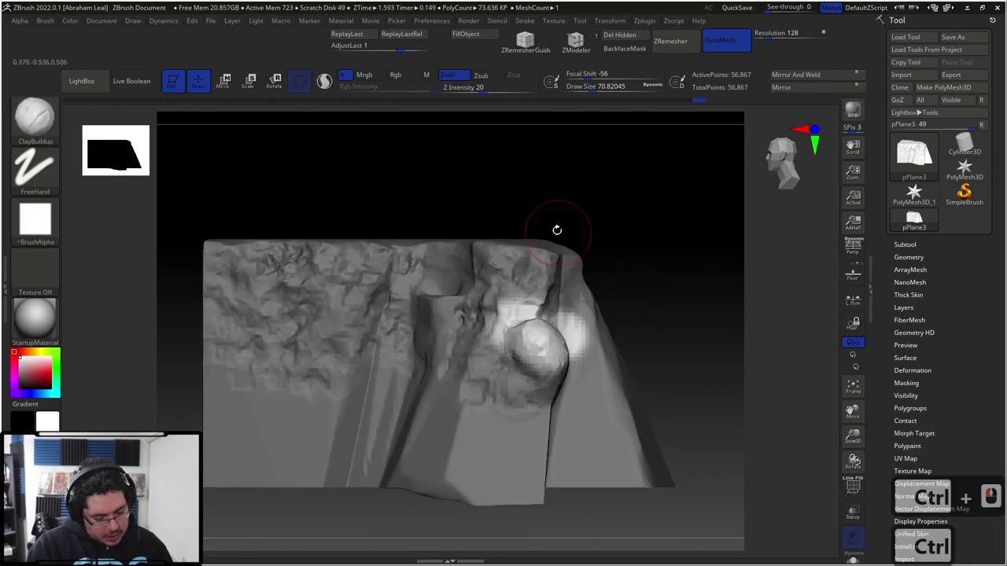
# Clip the top of the second bulge flat with a ClipCurve line to form another ledge
pyautogui.hotkey('ctrl', 'shift')
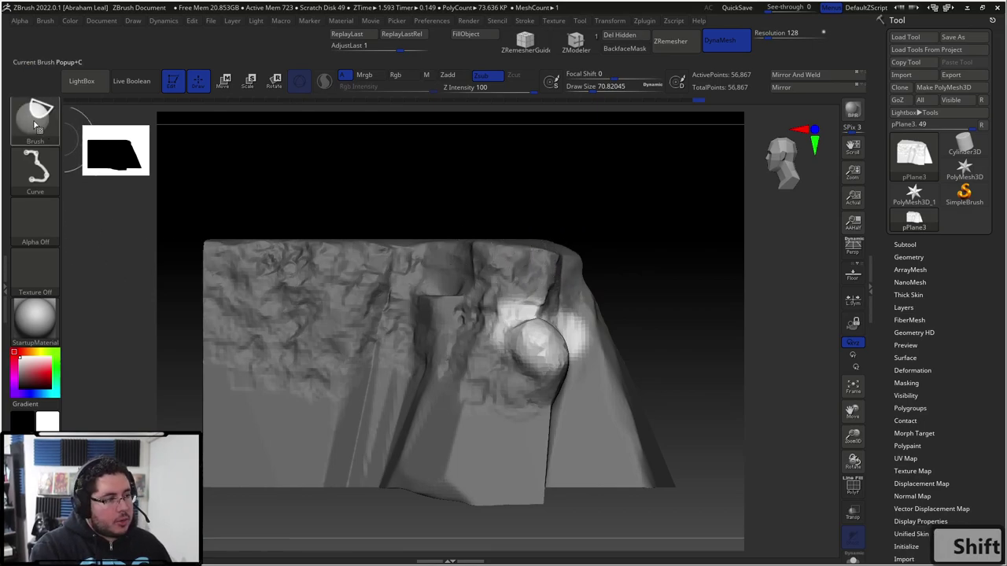
pyautogui.keyDown('ctrl'); pyautogui.keyDown('shift'); pyautogui.moveTo(574, 329); pyautogui.dragTo(718, 234); pyautogui.keyUp('shift'); pyautogui.keyUp('ctrl')
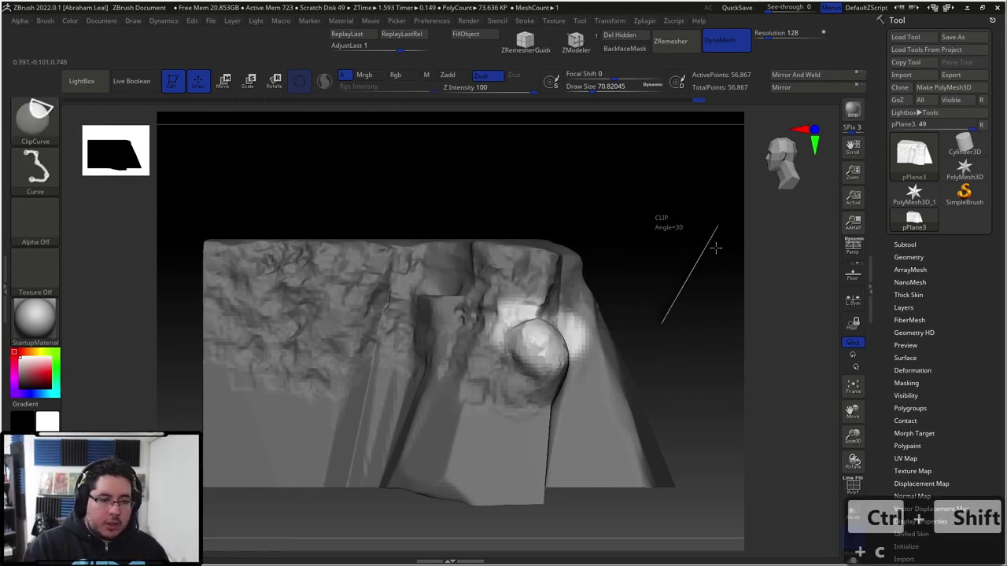
pyautogui.moveTo(690, 271)
pyautogui.keyDown('ctrl'); pyautogui.keyDown('shift'); pyautogui.mouseDown()
pyautogui.moveTo(792, 338)
pyautogui.moveTo(574, 333)
pyautogui.moveTo(652, 308)
pyautogui.moveTo(655, 347)
pyautogui.moveTo(665, 328)
pyautogui.moveTo(640, 335)
pyautogui.moveTo(649, 341)
pyautogui.mouseUp(); pyautogui.keyUp('shift'); pyautogui.keyUp('ctrl')
pyautogui.moveTo(649, 326)
pyautogui.mouseDown(button='right')
pyautogui.moveTo(658, 331)
pyautogui.moveTo(636, 328)
pyautogui.mouseUp(button='right')
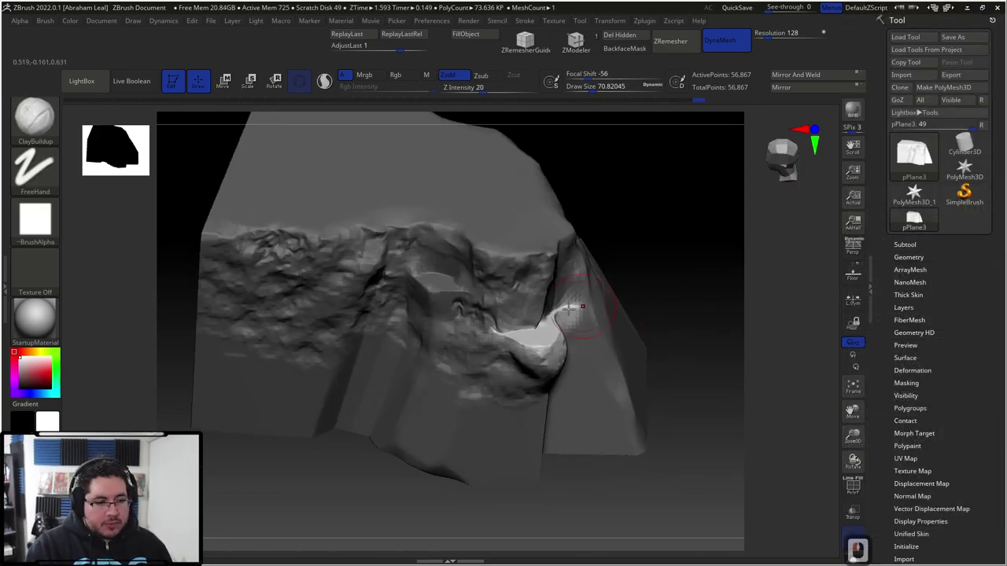
# Clear the mask and re-DynaMesh the cliff around the second ledge
pyautogui.keyDown('ctrl'); pyautogui.moveTo(662, 261); pyautogui.dragTo(663, 263); pyautogui.keyUp('ctrl')
pyautogui.moveTo(663, 263); pyautogui.dragTo(682, 241, button='right')
pyautogui.keyDown('ctrl'); pyautogui.moveTo(681, 241); pyautogui.dragTo(671, 236); pyautogui.keyUp('ctrl')
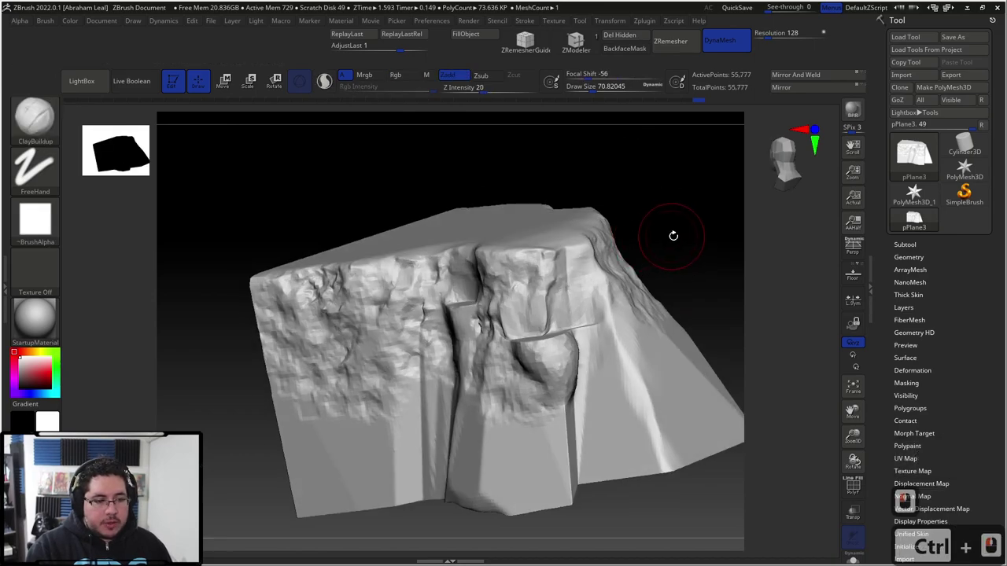
# Flatten the rock above the second ledge and the bulge's face with TrimDynamic at about size 59
pyautogui.moveTo(670, 236); pyautogui.dragTo(670, 249, button='right')
pyautogui.moveTo(669, 249); pyautogui.dragTo(567, 299)
pyautogui.press('b')
pyautogui.press('c')
pyautogui.press('b')
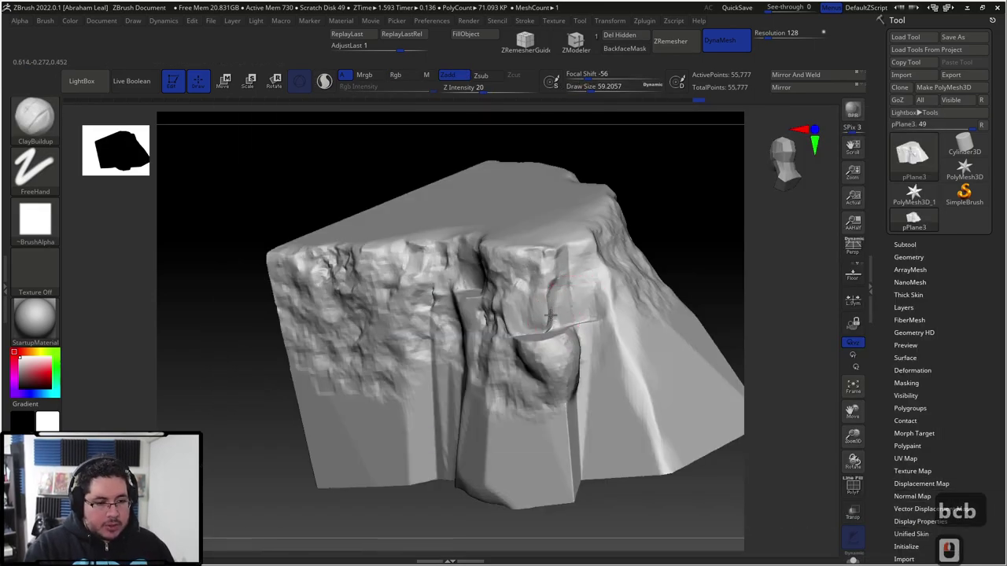
pyautogui.press('b')
pyautogui.press('t')
pyautogui.press('d')
pyautogui.moveTo(539, 304); pyautogui.dragTo(564, 393)
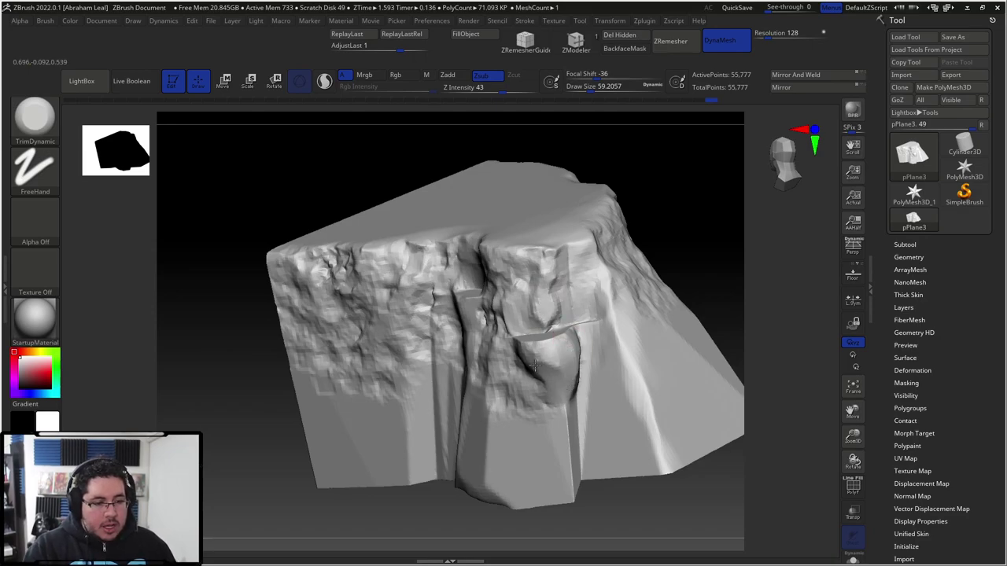
# Build up the column's outer edge from the bulge down to the cliff's base with ClayBuildup at about size 59
pyautogui.press('b')
pyautogui.press('c')
pyautogui.press('b')
pyautogui.moveTo(569, 399); pyautogui.dragTo(568, 452)
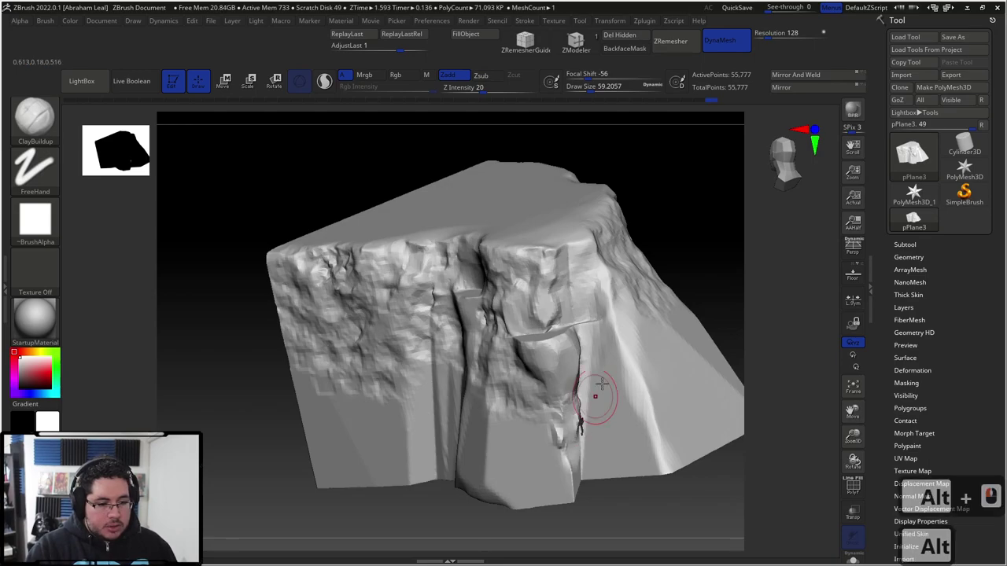
pyautogui.moveTo(657, 366); pyautogui.dragTo(582, 320, button='right')
pyautogui.moveTo(588, 385); pyautogui.dragTo(572, 469)
pyautogui.moveTo(581, 432); pyautogui.dragTo(583, 464)
pyautogui.moveTo(581, 453); pyautogui.dragTo(577, 494)
pyautogui.moveTo(543, 456); pyautogui.dragTo(618, 460, button='right')
pyautogui.moveTo(570, 429); pyautogui.dragTo(568, 483)
# Carve into the bulge's face below the second ledge and blend it with a few added clay strokes
pyautogui.moveTo(563, 393)
pyautogui.keyDown('alt'); pyautogui.mouseDown()
pyautogui.moveTo(550, 366)
pyautogui.moveTo(574, 410)
pyautogui.moveTo(545, 361)
pyautogui.mouseUp(); pyautogui.keyUp('alt')
pyautogui.keyDown('alt'); pyautogui.moveTo(556, 382); pyautogui.dragTo(546, 363); pyautogui.keyUp('alt')
pyautogui.moveTo(558, 387); pyautogui.dragTo(547, 365)
pyautogui.moveTo(565, 420)
pyautogui.mouseDown()
pyautogui.moveTo(557, 395)
pyautogui.moveTo(561, 402)
pyautogui.mouseUp()
# Add and carve vertical ClayBuildup strokes on the column's smooth lower front down to the base
pyautogui.moveTo(655, 243); pyautogui.dragTo(651, 216)
pyautogui.moveTo(533, 372); pyautogui.dragTo(539, 406)
pyautogui.moveTo(530, 391)
pyautogui.mouseDown()
pyautogui.moveTo(526, 417)
pyautogui.moveTo(513, 420)
pyautogui.moveTo(486, 399)
pyautogui.moveTo(496, 489)
pyautogui.mouseUp()
pyautogui.keyDown('alt'); pyautogui.moveTo(503, 441); pyautogui.dragTo(509, 497); pyautogui.keyUp('alt')
pyautogui.moveTo(517, 420)
pyautogui.keyDown('alt'); pyautogui.mouseDown()
pyautogui.moveTo(532, 476)
pyautogui.moveTo(532, 441)
pyautogui.mouseUp(); pyautogui.keyUp('alt')
pyautogui.rightClick(520, 398)
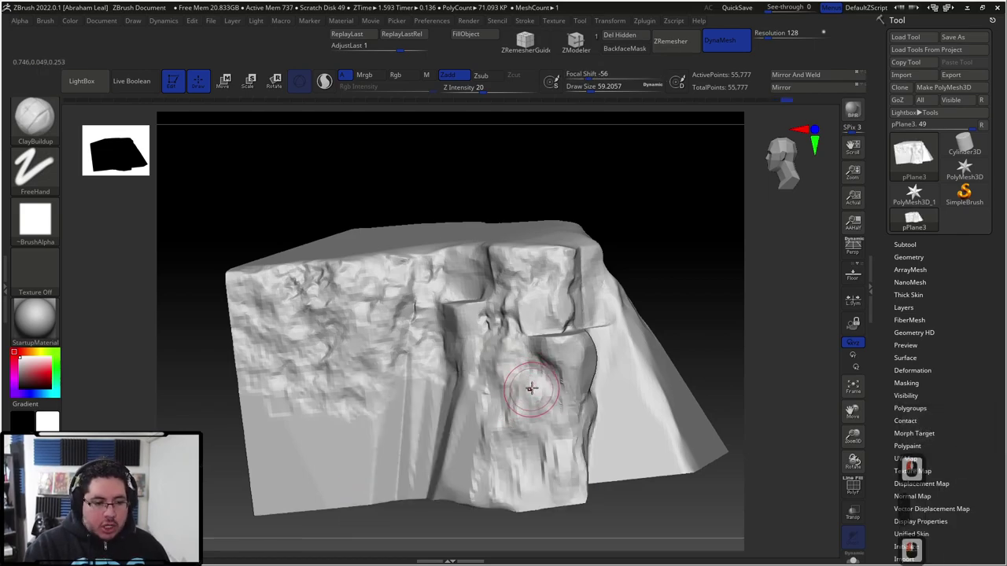
# Flatten the column's front face, its outer edge and the adjoining slope with TrimDynamic at about size 83
pyautogui.press('b')
pyautogui.press('t')
pyautogui.press('d')
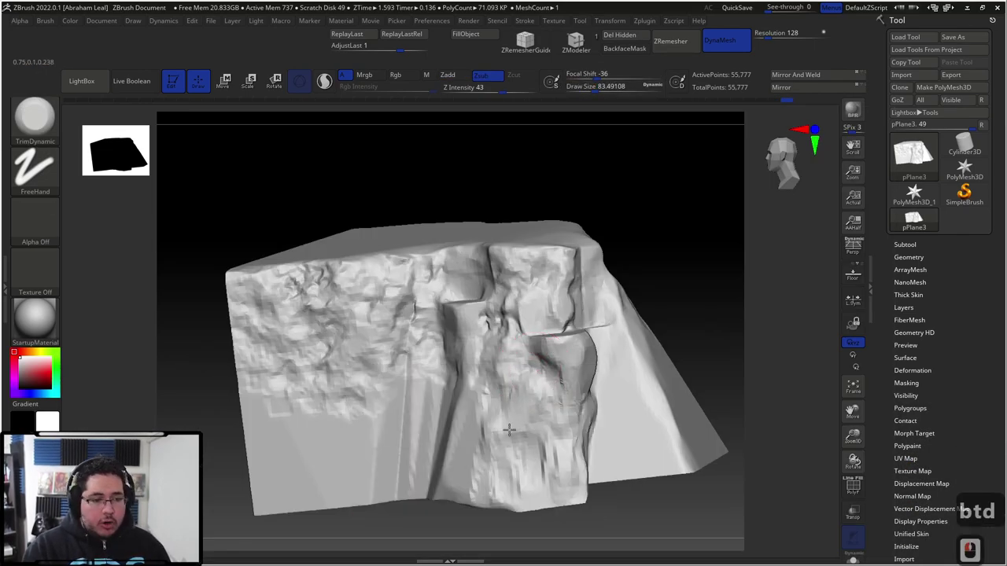
pyautogui.moveTo(567, 371); pyautogui.dragTo(596, 365, button='right')
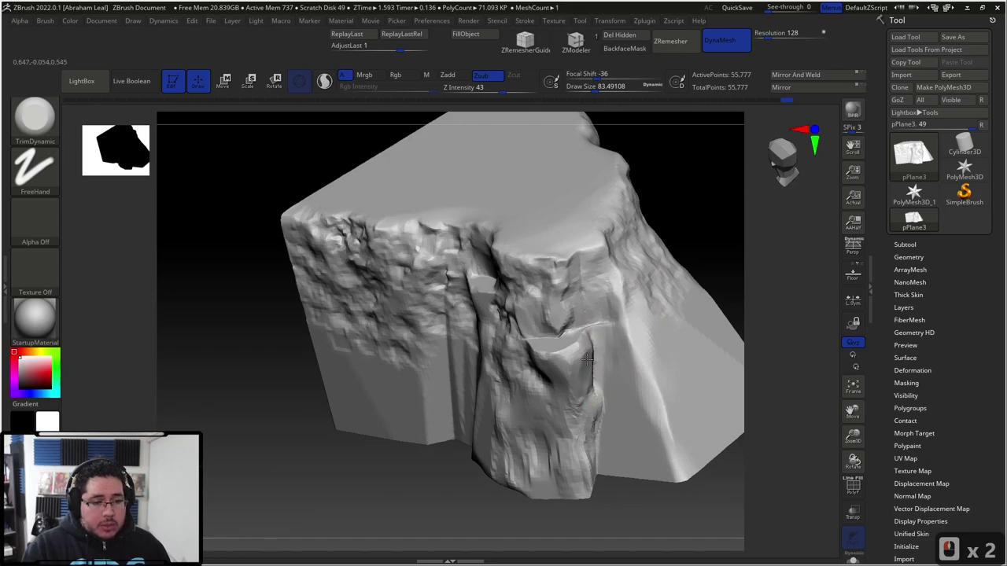
pyautogui.moveTo(589, 357); pyautogui.dragTo(638, 392)
pyautogui.moveTo(691, 501); pyautogui.dragTo(673, 456, button='right')
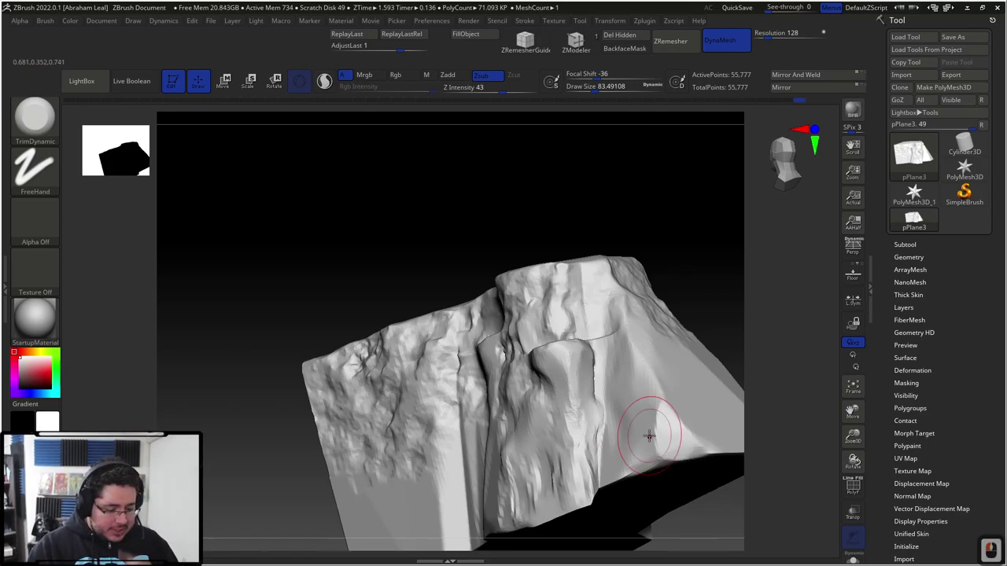
# Switch to the browser and search Google Images for "genshin impact cliff"
pyautogui.hotkey('alt', 'Tab')
pyautogui.keyDown('alt'); pyautogui.click(496, 402); pyautogui.keyUp('alt')
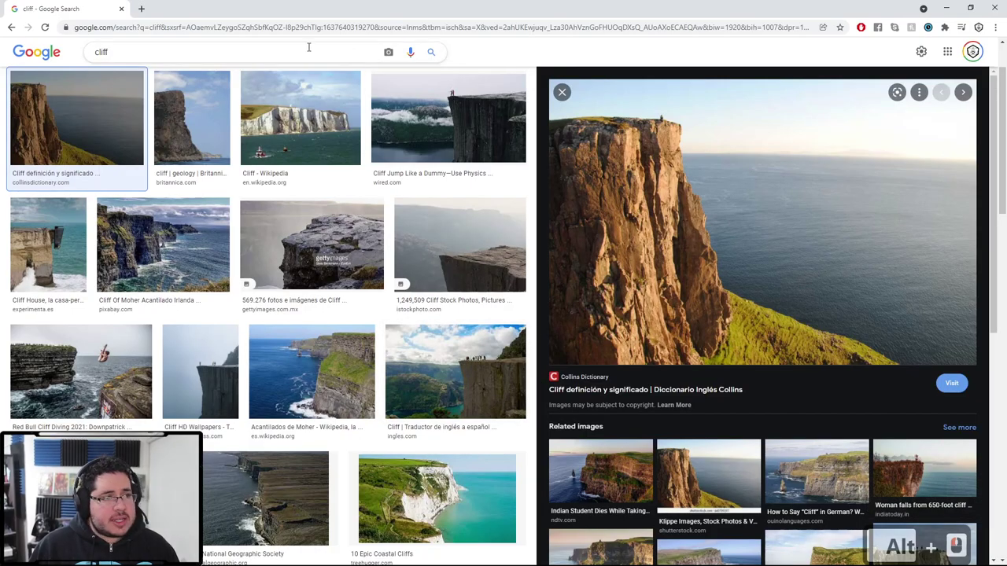
pyautogui.doubleClick(123, 50)
pyautogui.write('genshin iom')
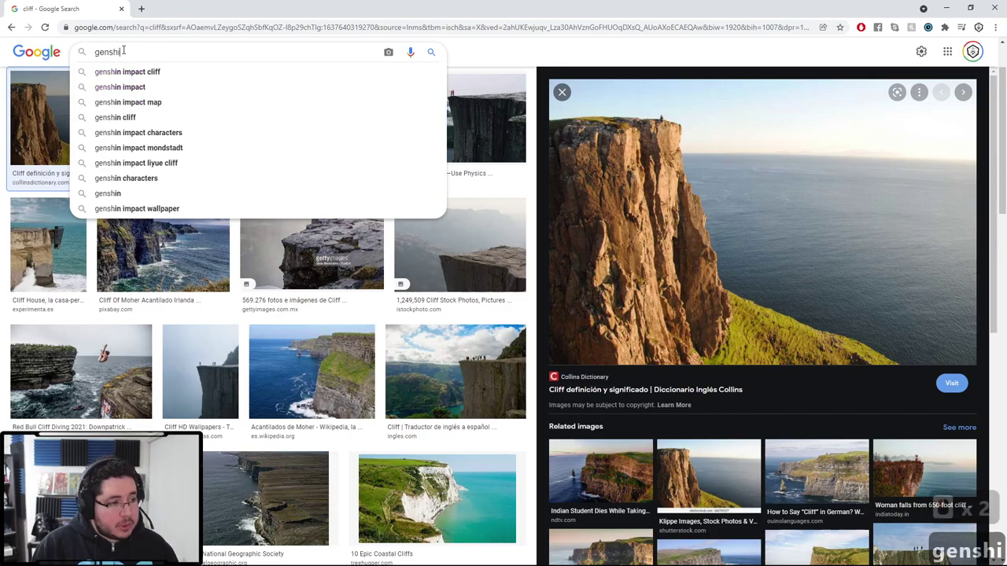
pyautogui.press('BackSpace')
pyautogui.press('BackSpace')
pyautogui.write('mpact cl;iff')
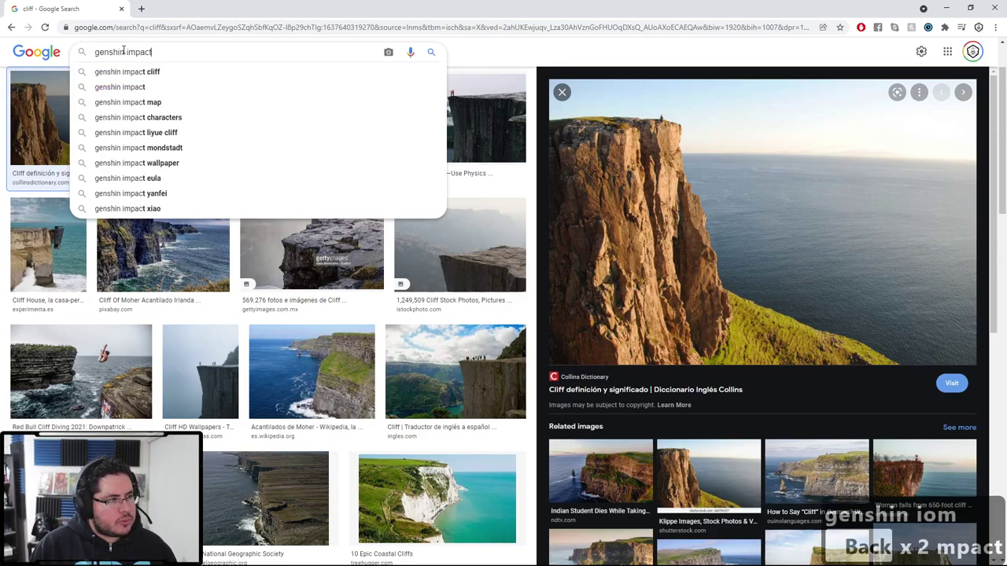
pyautogui.press('BackSpace')
pyautogui.press('BackSpace')
pyautogui.press('BackSpace')
pyautogui.press('BackSpace')
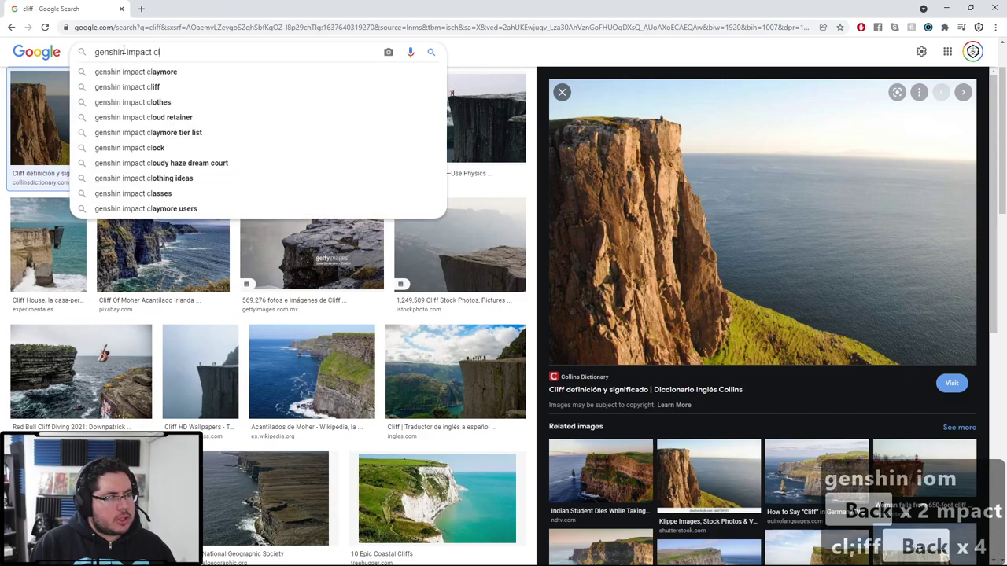
pyautogui.write('iff')
pyautogui.press('Return')
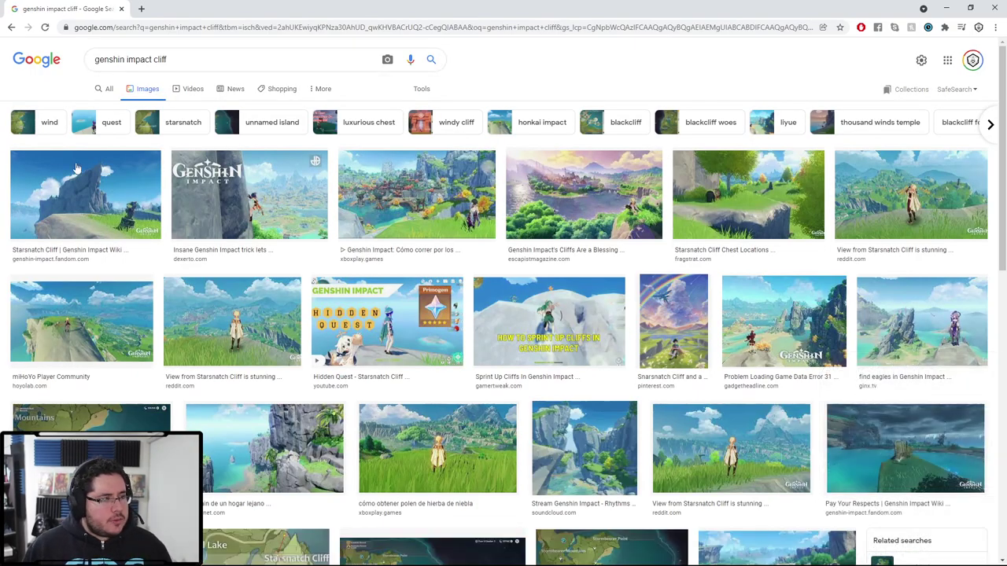
# Examine the rock shapes in the Starsnatch Cliff and Songs of a Distant Home Guide images, browse related results and return to ZBrush
pyautogui.click(85, 195)
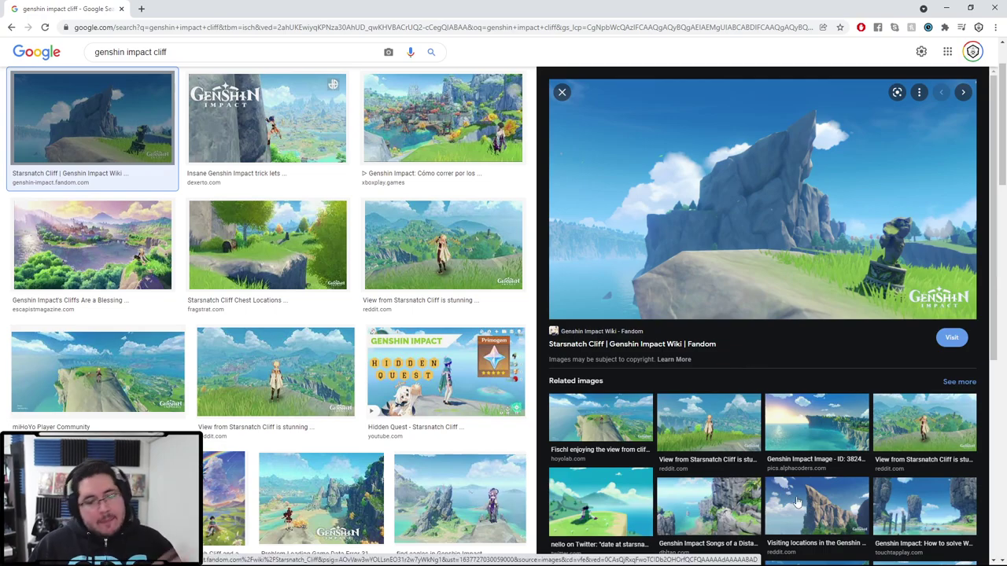
pyautogui.click(747, 492)
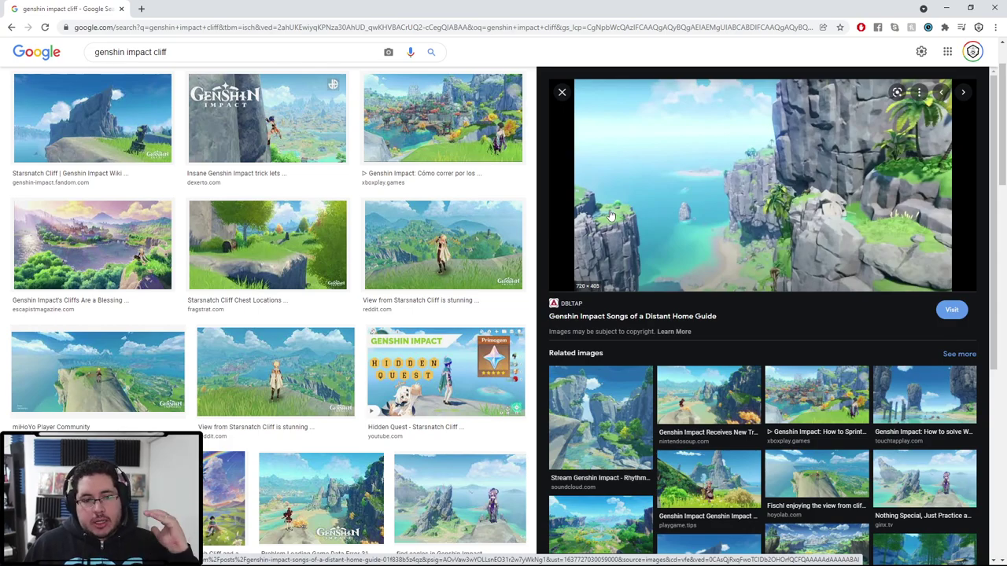
pyautogui.scroll(-3, 610, 215)
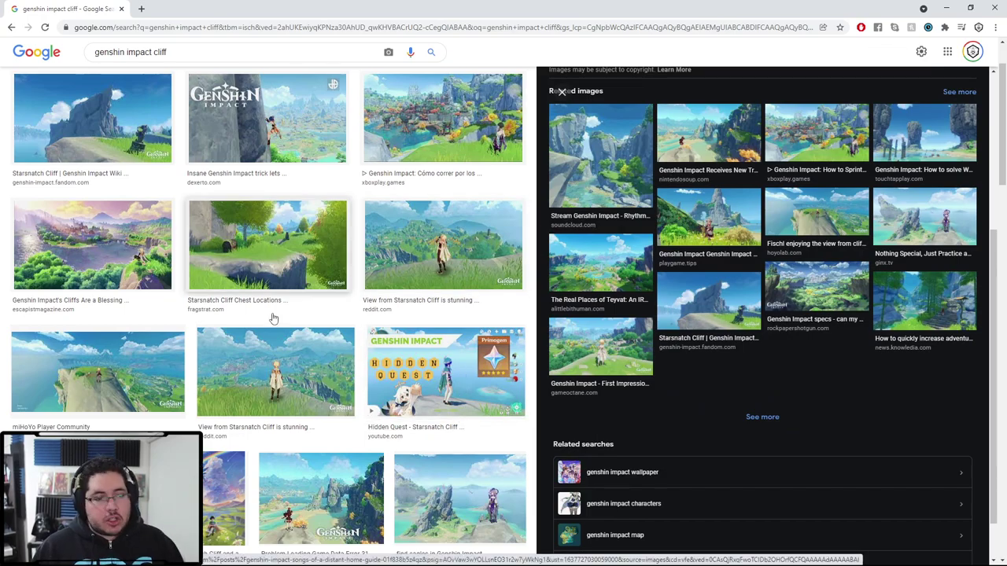
pyautogui.scroll(-2, 274, 319)
pyautogui.scroll(3, 146, 216)
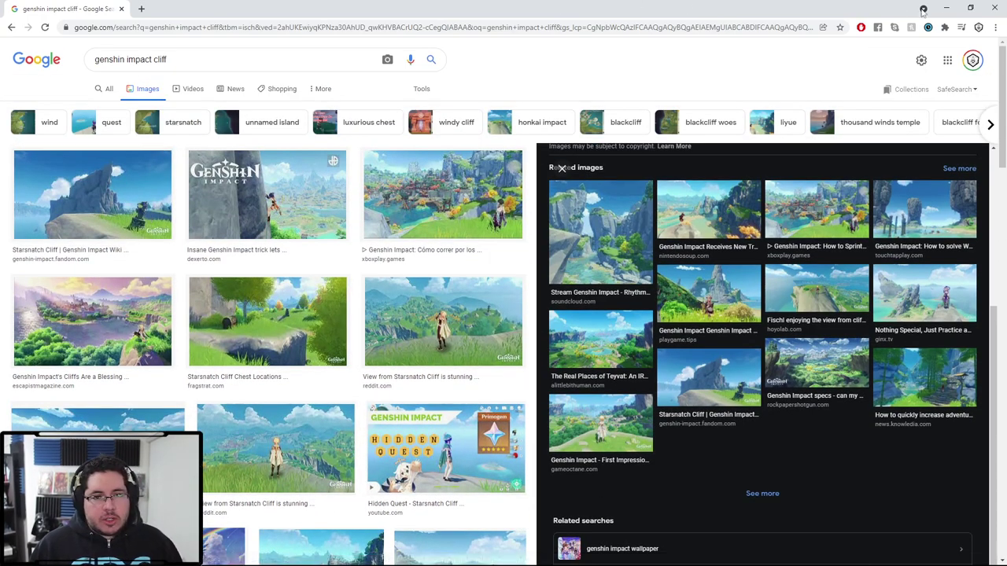
pyautogui.click(947, 9)
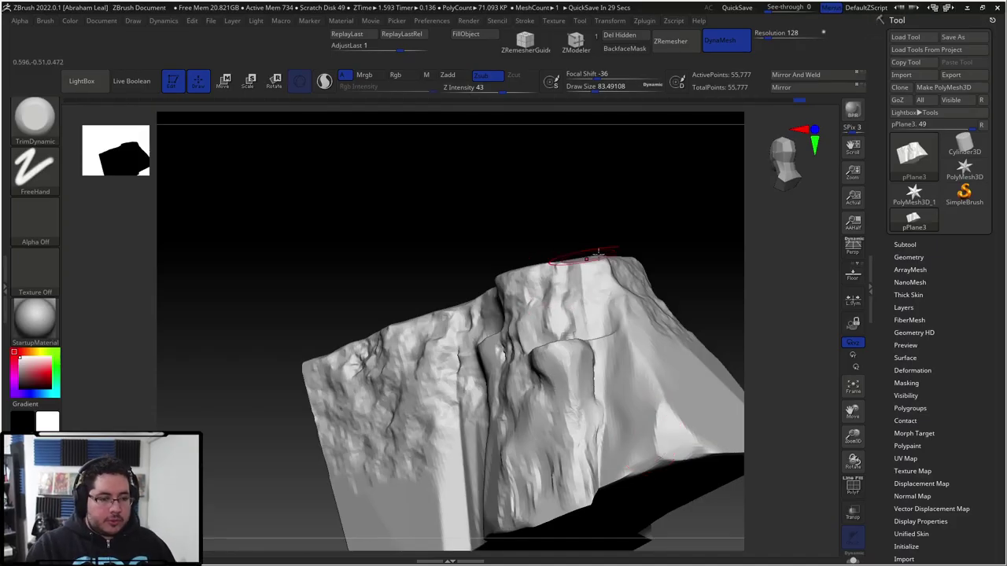
# Flatten more of the rock on the cliff's front column with TrimDynamic
pyautogui.moveTo(589, 243); pyautogui.dragTo(691, 235)
pyautogui.keyDown('alt'); pyautogui.moveTo(691, 235); pyautogui.dragTo(684, 189, button='right'); pyautogui.keyUp('alt')
pyautogui.moveTo(579, 309); pyautogui.dragTo(553, 332, button='right')
pyautogui.press('b')
pyautogui.press('t')
pyautogui.press('d')
pyautogui.moveTo(553, 346)
pyautogui.mouseDown()
pyautogui.moveTo(537, 336)
pyautogui.moveTo(534, 364)
pyautogui.moveTo(532, 342)
pyautogui.moveTo(538, 375)
pyautogui.mouseUp()
# Build up and carve the smooth lower faces of the column and the adjoining main wall with ClayBuildup
pyautogui.press('b')
pyautogui.press('c')
pyautogui.press('b')
pyautogui.keyDown('alt'); pyautogui.moveTo(535, 354); pyautogui.dragTo(506, 451); pyautogui.keyUp('alt')
pyautogui.moveTo(371, 425)
pyautogui.mouseDown()
pyautogui.moveTo(354, 459)
pyautogui.moveTo(255, 474)
pyautogui.moveTo(259, 498)
pyautogui.mouseUp()
pyautogui.keyDown('alt'); pyautogui.moveTo(515, 474); pyautogui.dragTo(525, 407); pyautogui.keyUp('alt')
pyautogui.keyDown('alt'); pyautogui.moveTo(409, 470); pyautogui.dragTo(422, 489); pyautogui.keyUp('alt')
pyautogui.keyDown('alt'); pyautogui.moveTo(466, 517); pyautogui.dragTo(508, 427); pyautogui.keyUp('alt')
pyautogui.keyDown('alt'); pyautogui.moveTo(354, 410); pyautogui.dragTo(304, 433); pyautogui.keyUp('alt')
pyautogui.moveTo(330, 506); pyautogui.dragTo(303, 371)
# Bevel the cliff's vertical side corner and the bottom edge of its front with TrimDynamic at draw size about 116
pyautogui.press('b')
pyautogui.press('t')
pyautogui.press('d')
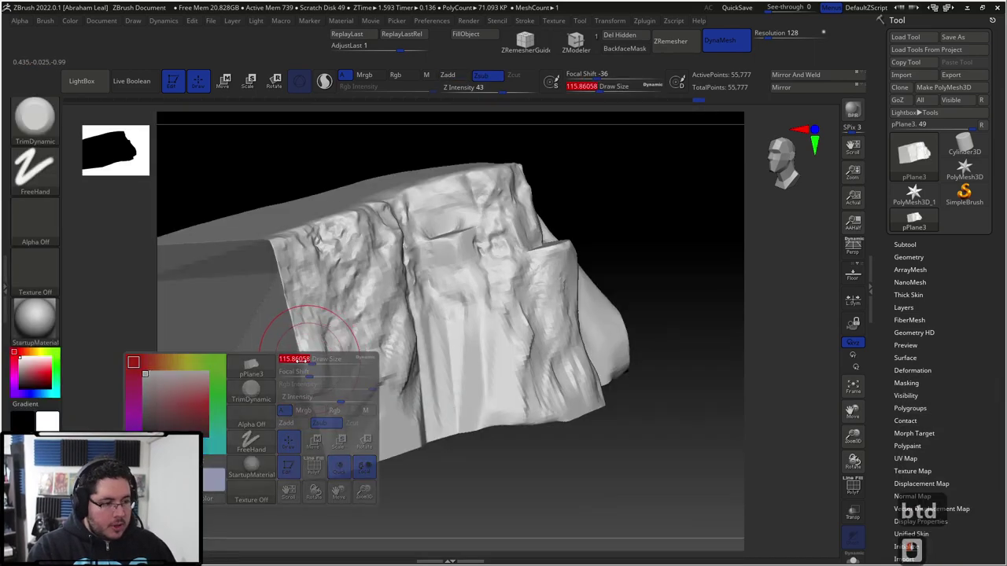
pyautogui.moveTo(292, 325); pyautogui.dragTo(288, 303)
pyautogui.moveTo(290, 311); pyautogui.dragTo(271, 237)
pyautogui.moveTo(313, 346)
pyautogui.mouseDown()
pyautogui.moveTo(361, 485)
pyautogui.moveTo(373, 454)
pyautogui.moveTo(395, 458)
pyautogui.mouseUp()
pyautogui.moveTo(405, 511)
pyautogui.mouseDown()
pyautogui.moveTo(385, 452)
pyautogui.moveTo(416, 463)
pyautogui.moveTo(288, 457)
pyautogui.mouseUp()
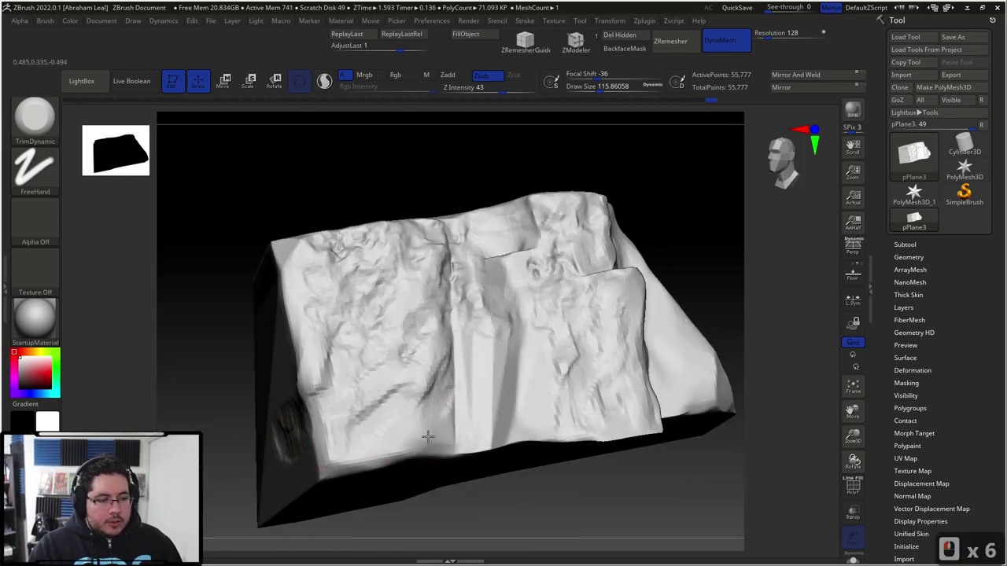
pyautogui.moveTo(519, 435); pyautogui.dragTo(586, 423)
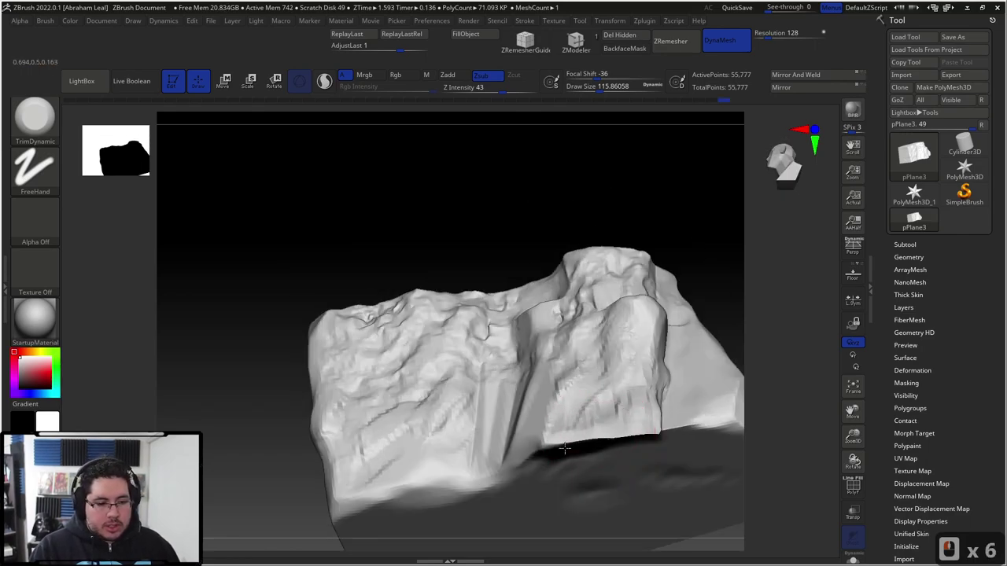
pyautogui.moveTo(634, 427); pyautogui.dragTo(664, 409)
# Build up rough rock along the lower front wall and front column with ClayBuildup at draw size about 74
pyautogui.keyDown('shift'); pyautogui.moveTo(714, 298); pyautogui.dragTo(719, 333); pyautogui.keyUp('shift')
pyautogui.moveTo(703, 270)
pyautogui.keyDown('alt'); pyautogui.mouseDown()
pyautogui.moveTo(645, 225)
pyautogui.moveTo(635, 263)
pyautogui.mouseUp(); pyautogui.keyUp('alt')
pyautogui.press('b')
pyautogui.press('c')
pyautogui.press('b')
pyautogui.press('space')
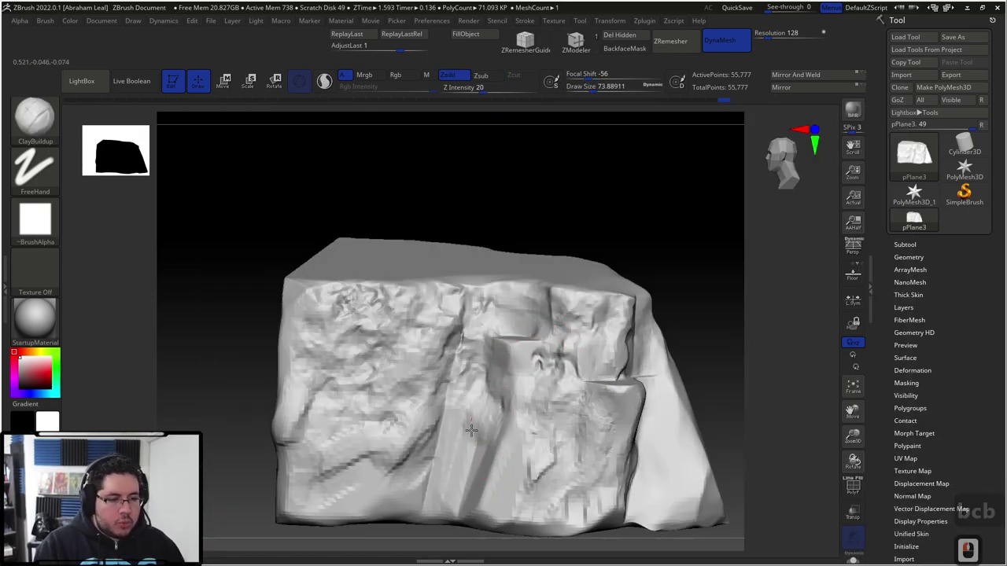
# Show the polygon wireframe and remesh the cliff with DynaMesh at resolution 128
pyautogui.click(853, 486)
pyautogui.moveTo(796, 438); pyautogui.dragTo(732, 318)
pyautogui.keyDown('ctrl'); pyautogui.moveTo(732, 318); pyautogui.dragTo(723, 281, button='right'); pyautogui.keyUp('ctrl')
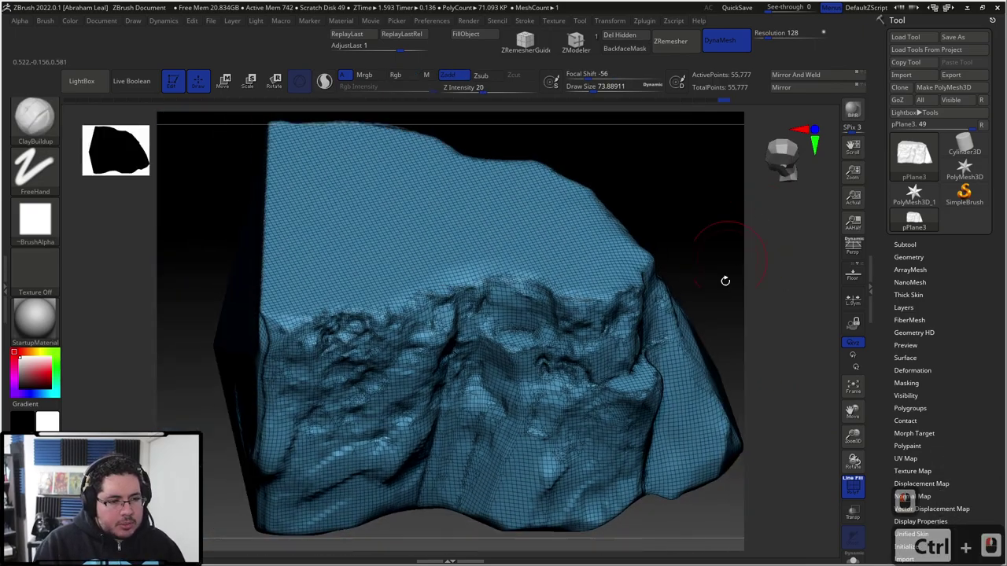
pyautogui.moveTo(716, 261); pyautogui.dragTo(732, 210)
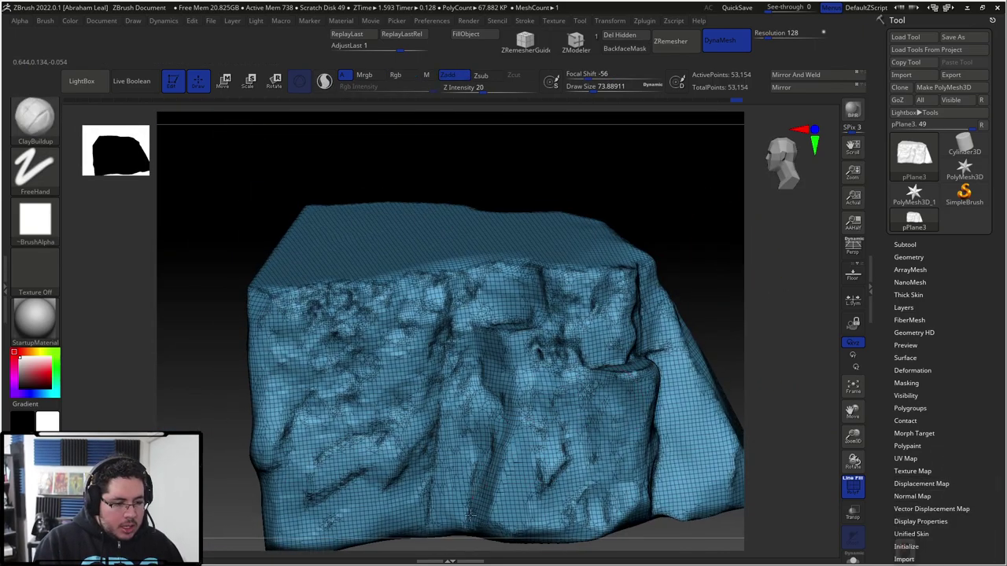
pyautogui.moveTo(690, 241)
pyautogui.mouseDown()
pyautogui.moveTo(679, 180)
pyautogui.moveTo(700, 267)
pyautogui.mouseUp()
# Add uneven relief to the cliff's flat top with ClayBuildup at draw size about 94 and hide the wireframe
pyautogui.press('space')
pyautogui.moveTo(451, 241); pyautogui.dragTo(456, 241)
pyautogui.moveTo(423, 271)
pyautogui.mouseDown()
pyautogui.moveTo(396, 292)
pyautogui.moveTo(403, 331)
pyautogui.mouseUp()
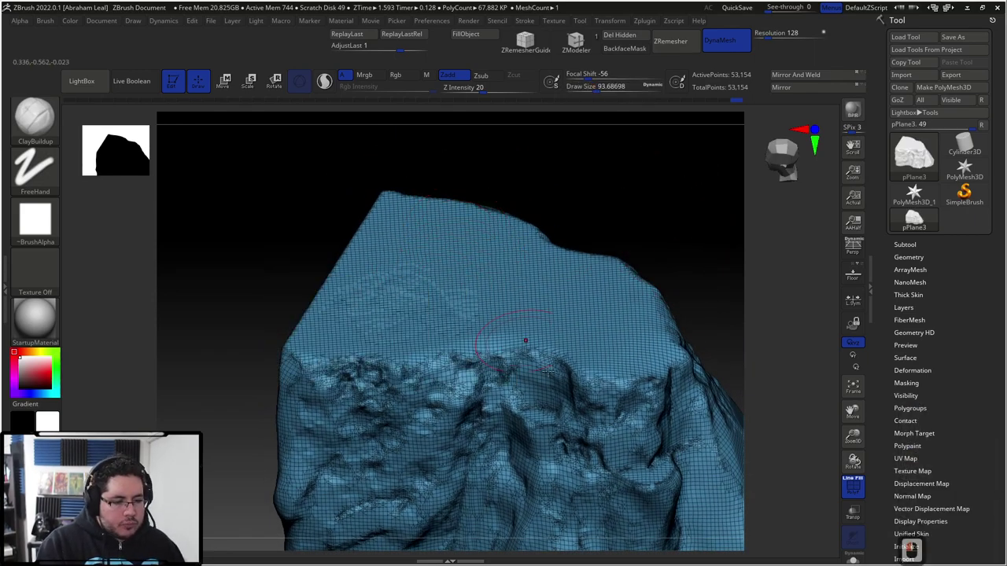
pyautogui.click(849, 489)
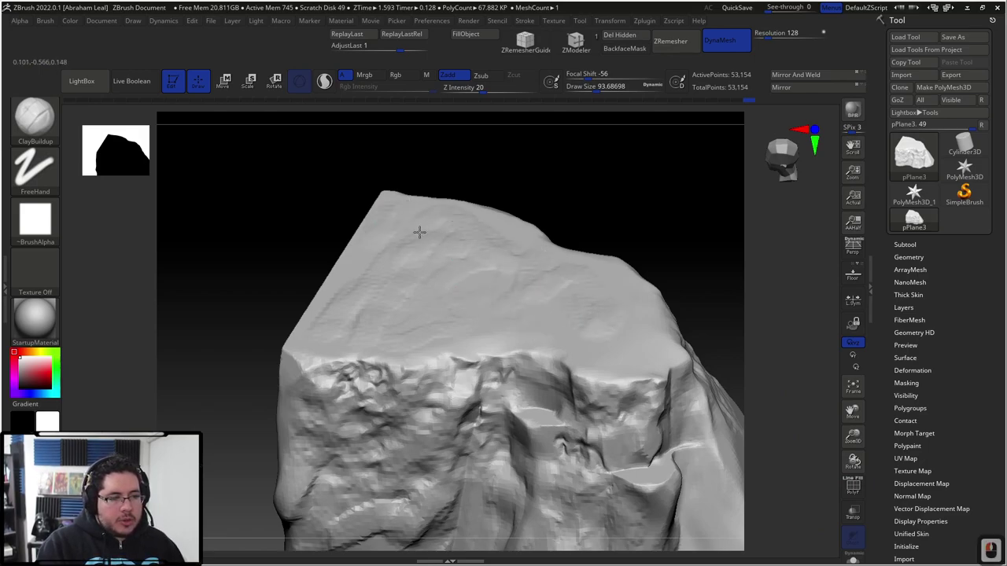
# Flatten the built-up relief on the cliff's top with TrimDynamic at draw size about 172
pyautogui.press('b')
pyautogui.press('t')
pyautogui.press('r')
pyautogui.press('space')
pyautogui.moveTo(458, 254)
pyautogui.mouseDown()
pyautogui.moveTo(491, 218)
pyautogui.moveTo(443, 277)
pyautogui.mouseUp()
pyautogui.press('b')
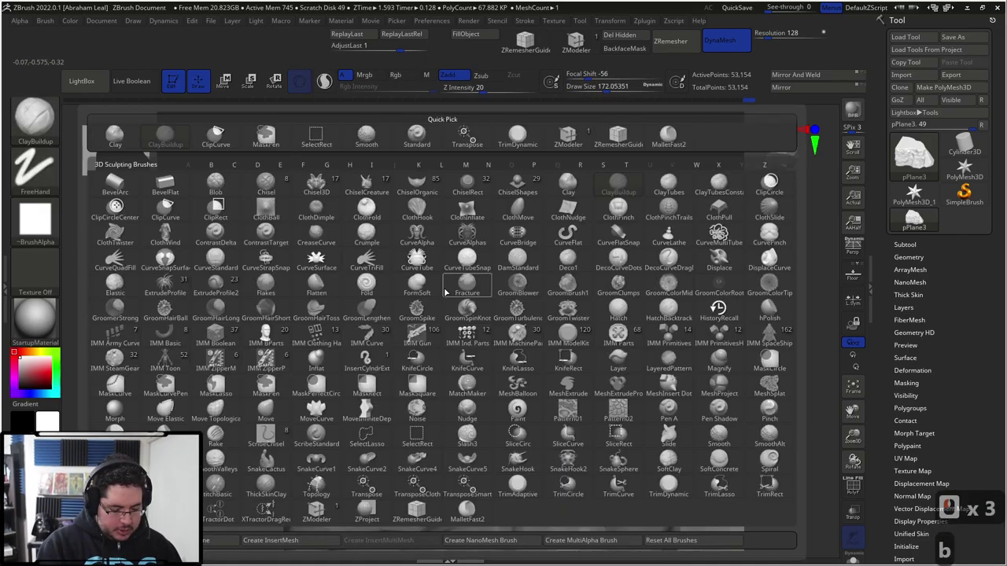
pyautogui.press('t')
pyautogui.press('d')
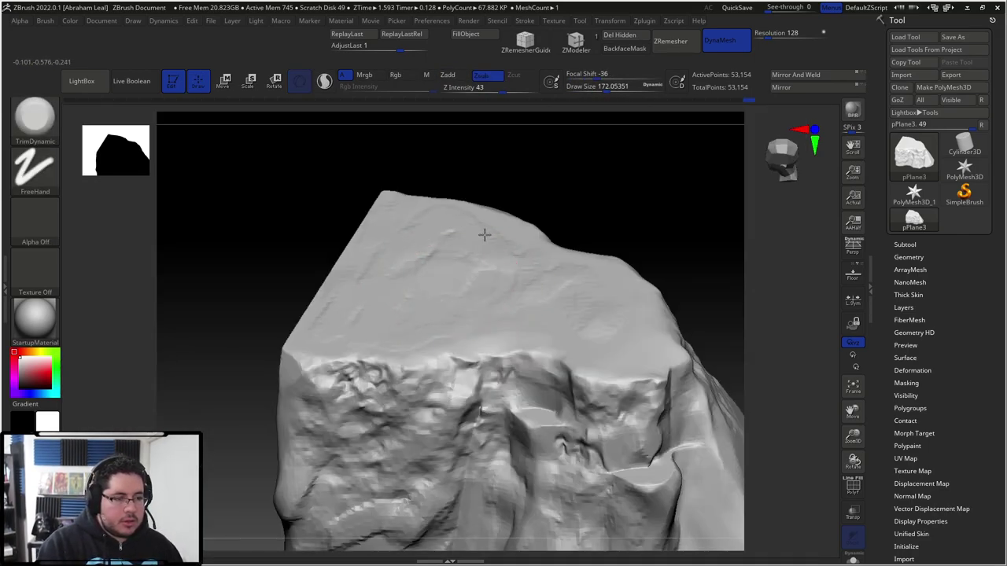
pyautogui.moveTo(587, 203)
pyautogui.mouseDown()
pyautogui.moveTo(611, 189)
pyautogui.moveTo(606, 203)
pyautogui.moveTo(544, 234)
pyautogui.mouseUp()
# Choose the MalletFast2 brush at draw size about 39, test its spray stroke on the cliff and undo the test strokes
pyautogui.press('b')
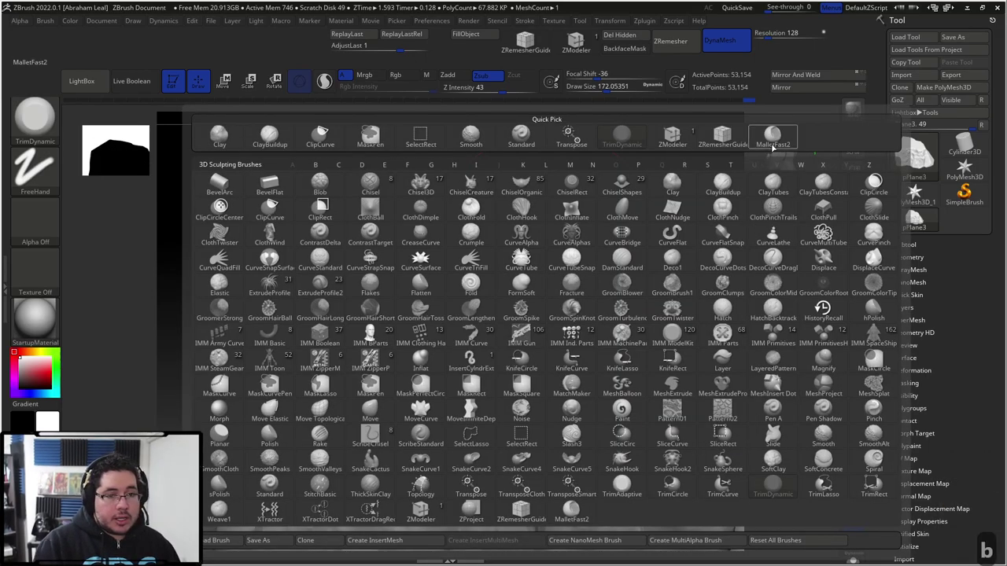
pyautogui.click(772, 148)
pyautogui.press('space')
pyautogui.moveTo(583, 320); pyautogui.dragTo(563, 325)
pyautogui.press('space')
pyautogui.press('space')
pyautogui.moveTo(574, 363); pyautogui.dragTo(560, 354)
pyautogui.moveTo(573, 356); pyautogui.dragTo(539, 354)
pyautogui.hotkey('ctrl', 'z')
pyautogui.hotkey('ctrl', 'z')
pyautogui.hotkey('ctrl', 'z')
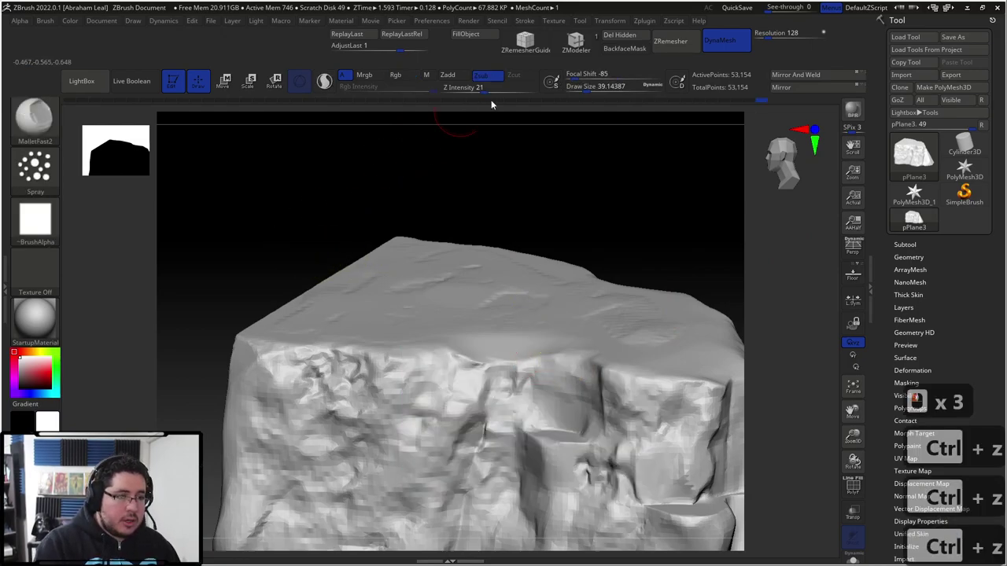
# Set MalletFast2 to the FreeHand stroke with Z Intensity 17 and chip grooves into the upper part of the main wall
pyautogui.click(464, 91)
pyautogui.click(35, 167)
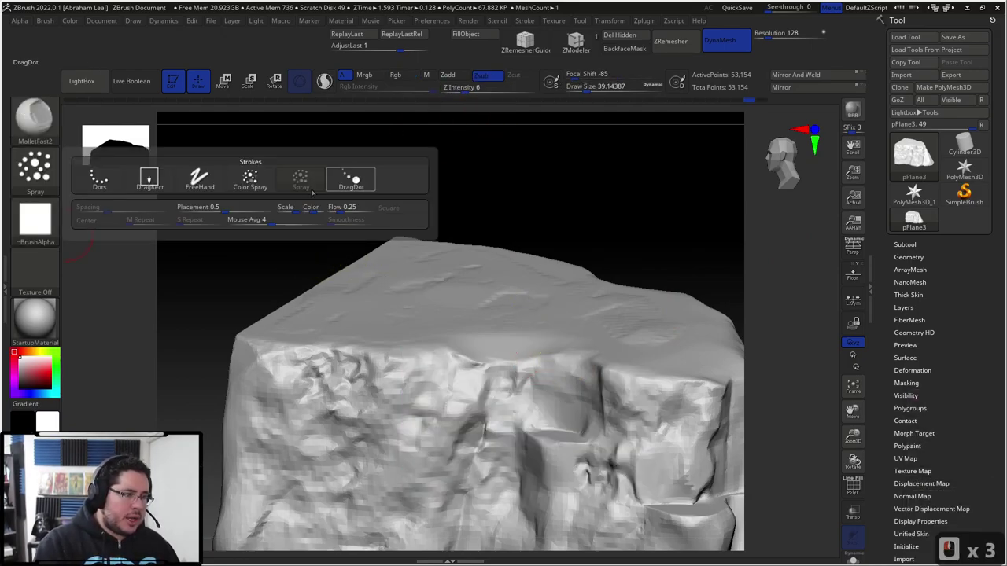
pyautogui.click(197, 179)
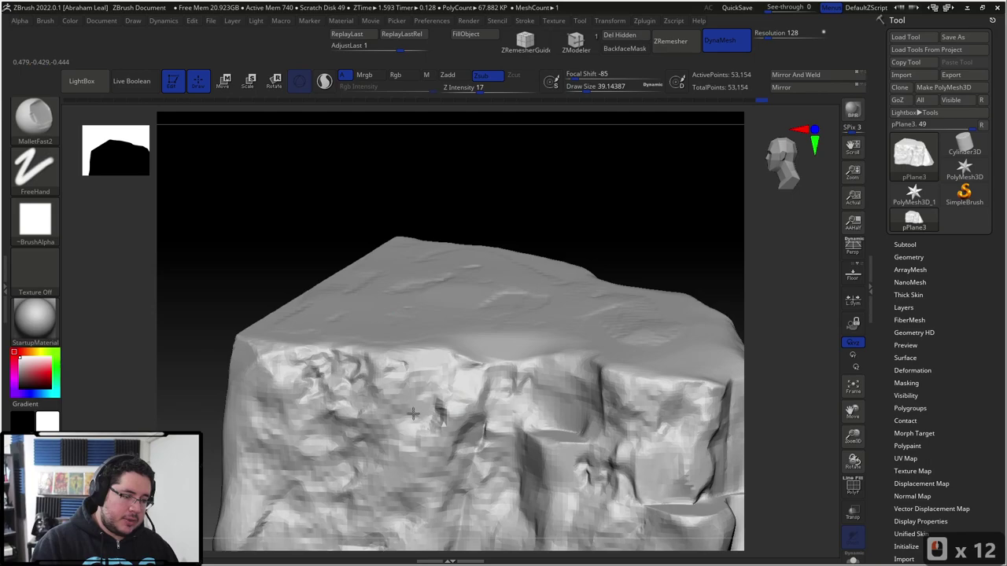
pyautogui.keyDown('alt'); pyautogui.moveTo(286, 224); pyautogui.dragTo(295, 184); pyautogui.keyUp('alt')
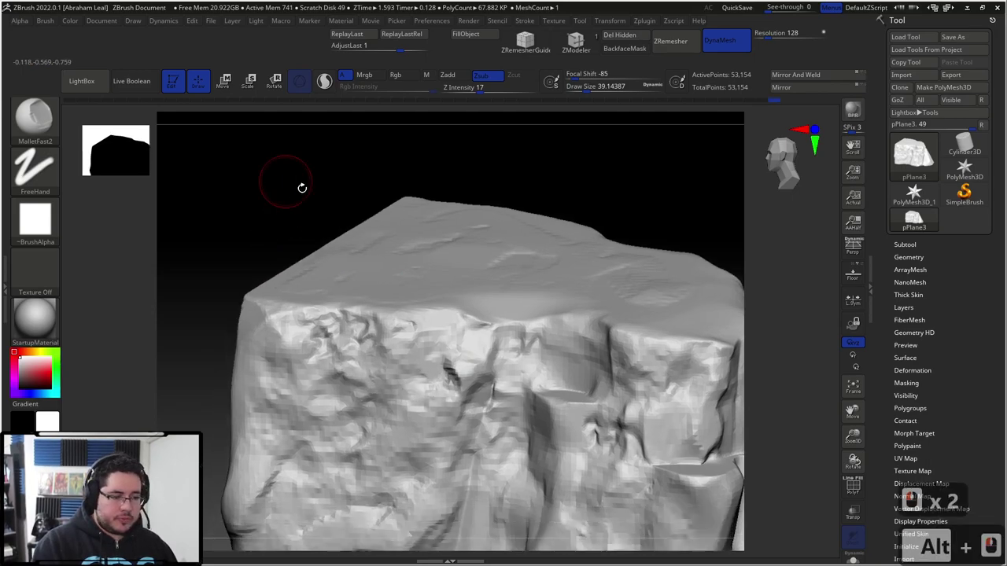
pyautogui.moveTo(302, 400); pyautogui.dragTo(263, 343)
pyautogui.moveTo(271, 423)
pyautogui.mouseDown()
pyautogui.moveTo(340, 420)
pyautogui.moveTo(415, 450)
pyautogui.mouseUp()
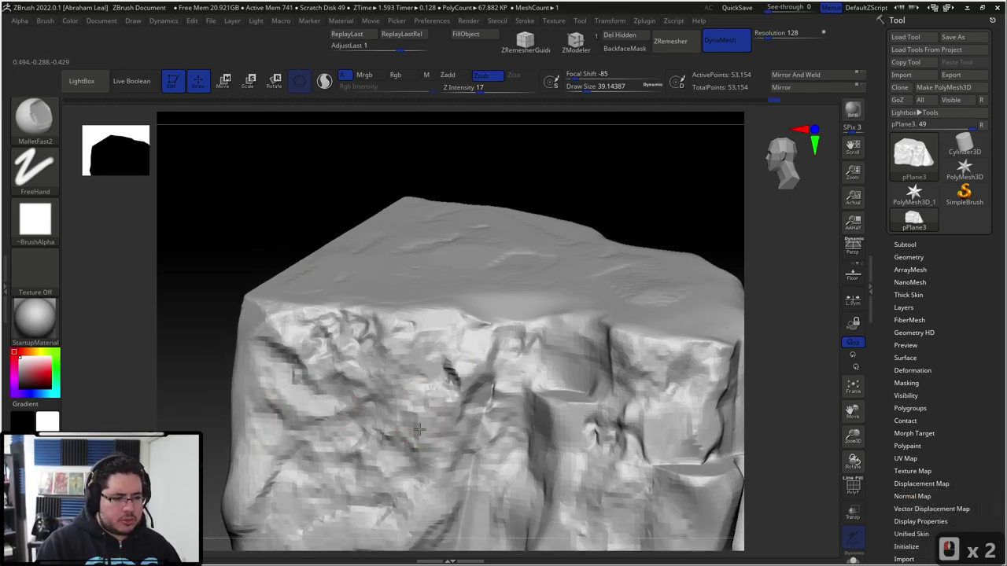
# Chip notches across the main wall's outer corner, its lower face and the front column with MalletFast2
pyautogui.keyDown('alt'); pyautogui.moveTo(225, 383); pyautogui.dragTo(272, 244); pyautogui.keyUp('alt')
pyautogui.moveTo(244, 330); pyautogui.dragTo(263, 310)
pyautogui.moveTo(297, 369)
pyautogui.mouseDown()
pyautogui.moveTo(313, 364)
pyautogui.moveTo(295, 262)
pyautogui.mouseUp()
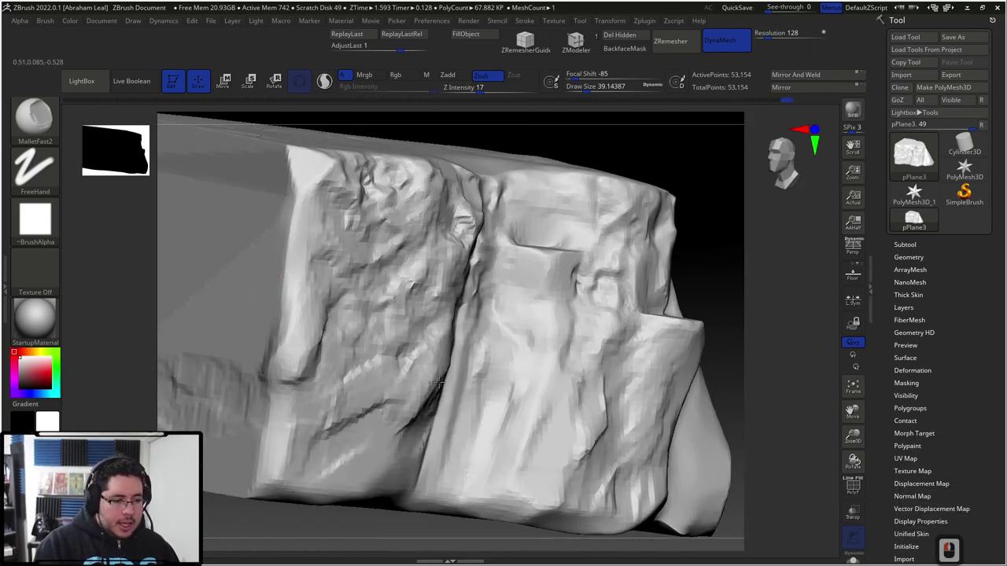
pyautogui.moveTo(582, 457); pyautogui.dragTo(602, 417)
pyautogui.moveTo(639, 400); pyautogui.dragTo(606, 393, button='right')
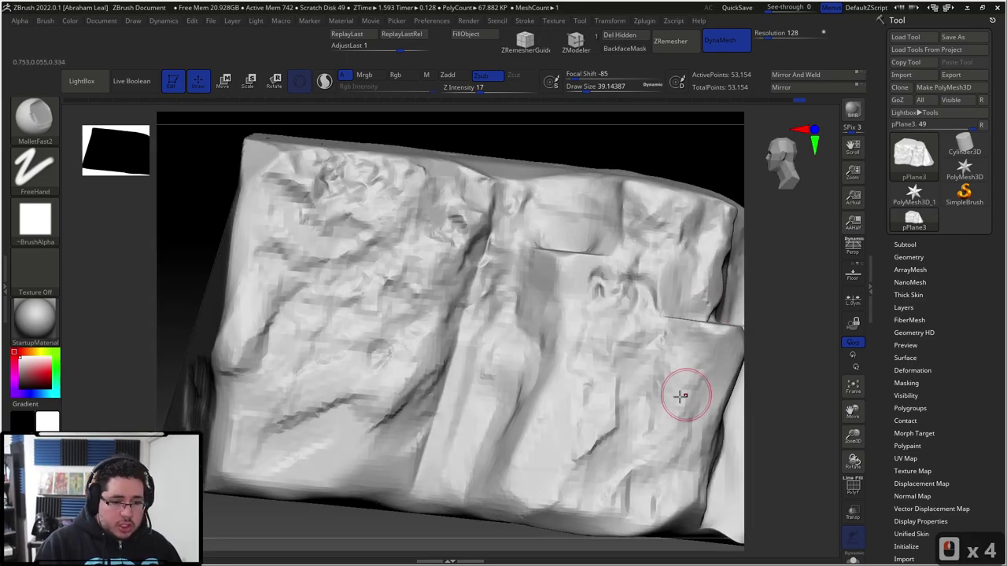
pyautogui.keyDown('alt'); pyautogui.moveTo(719, 376); pyautogui.dragTo(678, 364, button='right'); pyautogui.keyUp('alt')
pyautogui.moveTo(692, 306); pyautogui.dragTo(664, 315, button='right')
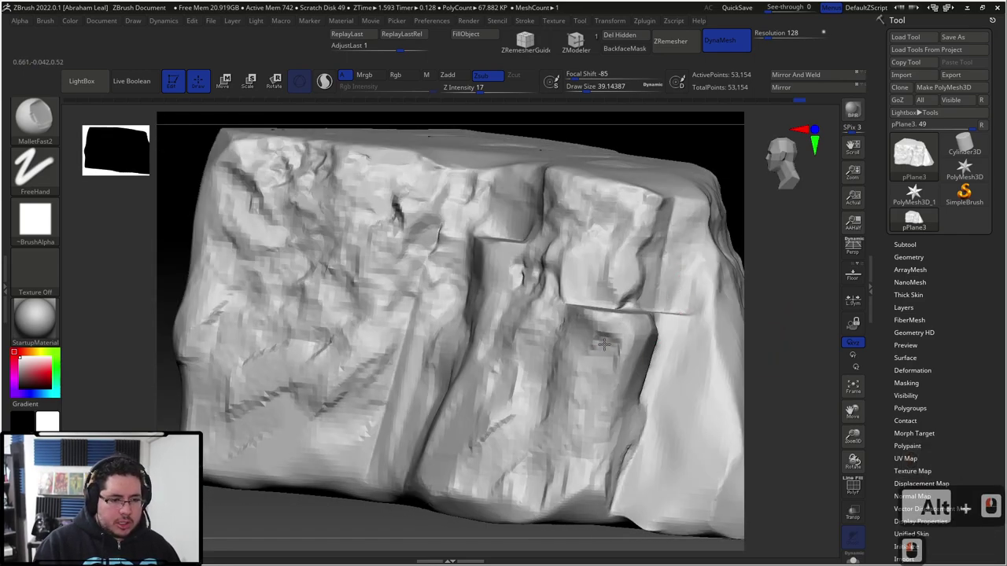
pyautogui.keyDown('ctrl'); pyautogui.moveTo(679, 279); pyautogui.dragTo(641, 260, button='right'); pyautogui.keyUp('ctrl')
# Bevel the bottom edge and corner of the sloping end of the cliff with TrimDynamic
pyautogui.moveTo(696, 272)
pyautogui.mouseDown(button='right')
pyautogui.moveTo(672, 234)
pyautogui.moveTo(693, 274)
pyautogui.mouseUp(button='right')
pyautogui.keyDown('shift'); pyautogui.moveTo(692, 273); pyautogui.dragTo(685, 241); pyautogui.keyUp('shift')
pyautogui.press('b')
pyautogui.press('t')
pyautogui.press('d')
pyautogui.press('space')
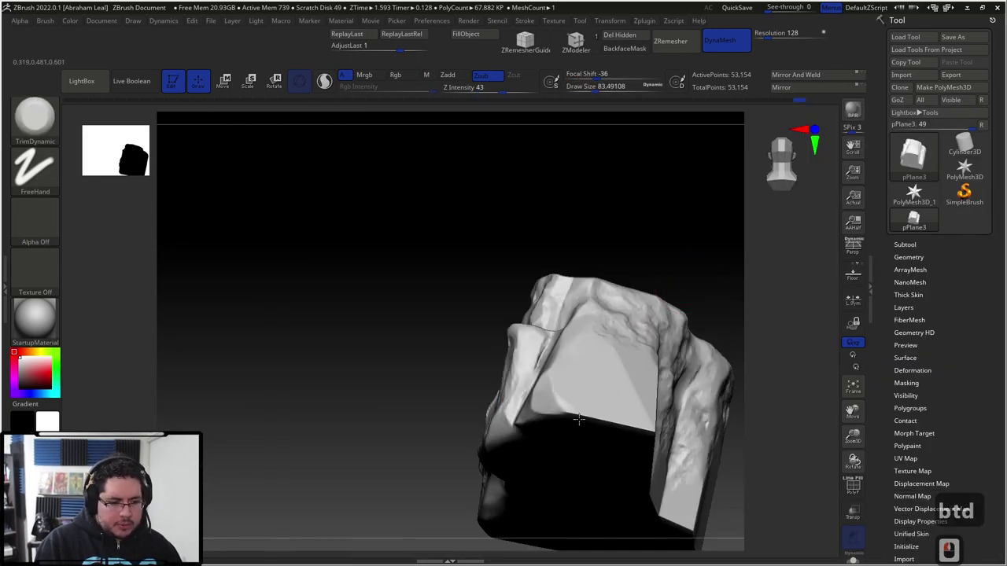
pyautogui.moveTo(654, 379); pyautogui.dragTo(638, 405, button='right')
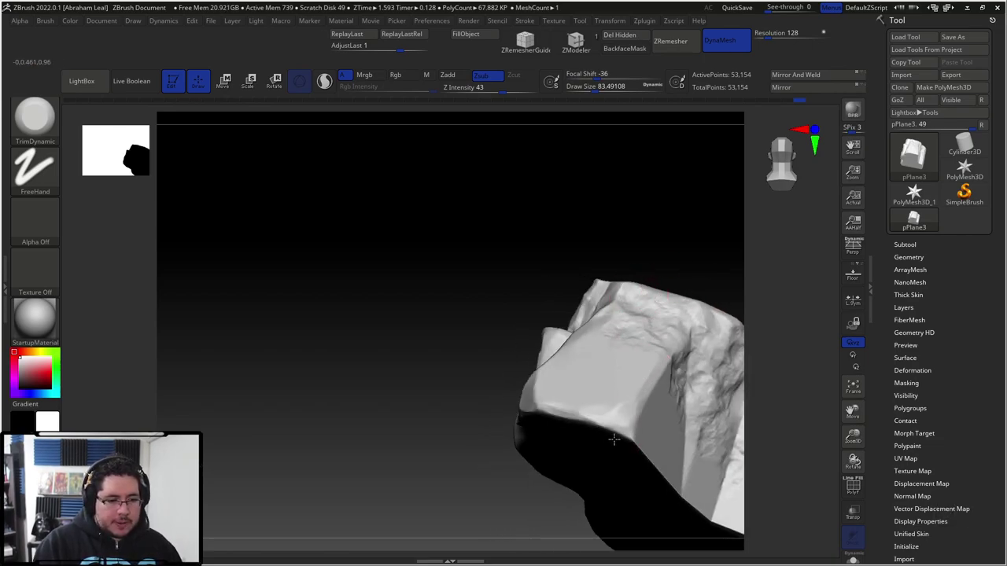
# Soften the bottom edge and vertical corner along the cliff's other long side with TrimDynamic at draw size about 116
pyautogui.moveTo(594, 500)
pyautogui.keyDown('alt'); pyautogui.mouseDown(button='right')
pyautogui.moveTo(424, 420)
pyautogui.moveTo(503, 393)
pyautogui.mouseUp(button='right'); pyautogui.keyUp('alt')
pyautogui.moveTo(564, 348); pyautogui.dragTo(515, 356)
pyautogui.keyDown('alt'); pyautogui.moveTo(580, 486); pyautogui.dragTo(575, 378); pyautogui.keyUp('alt')
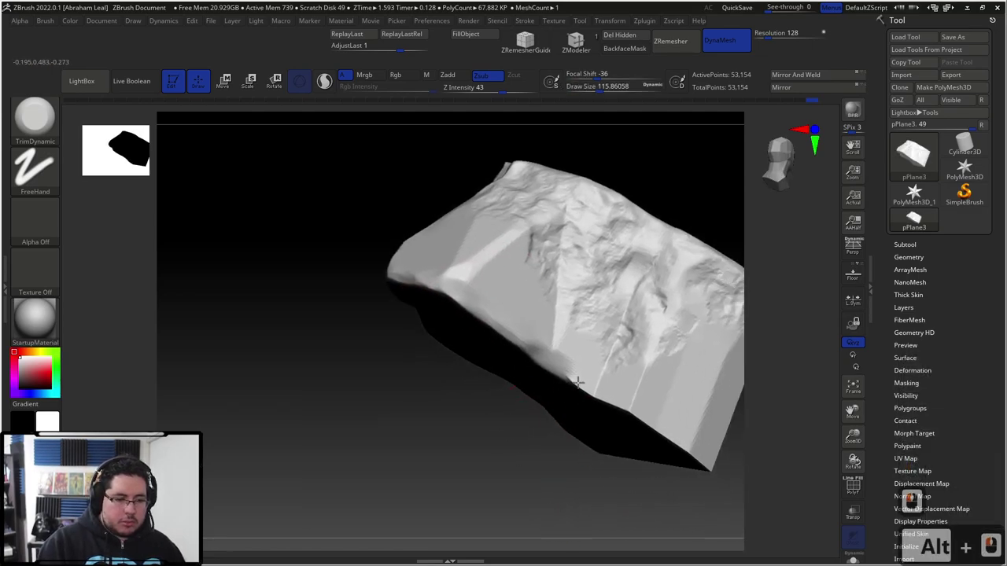
pyautogui.moveTo(727, 486); pyautogui.dragTo(566, 492)
pyautogui.moveTo(567, 492); pyautogui.dragTo(610, 475)
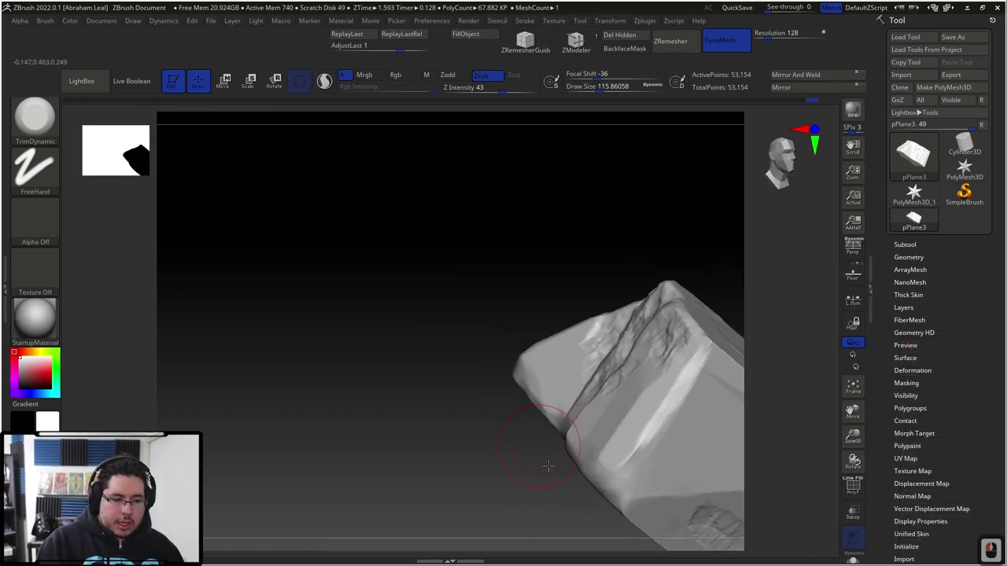
pyautogui.moveTo(541, 461); pyautogui.dragTo(618, 387)
# Build up and carve rock texture over the smooth faces of the cliff's far side with ClayBuildup at Z Intensity 20
pyautogui.press('b')
pyautogui.press('c')
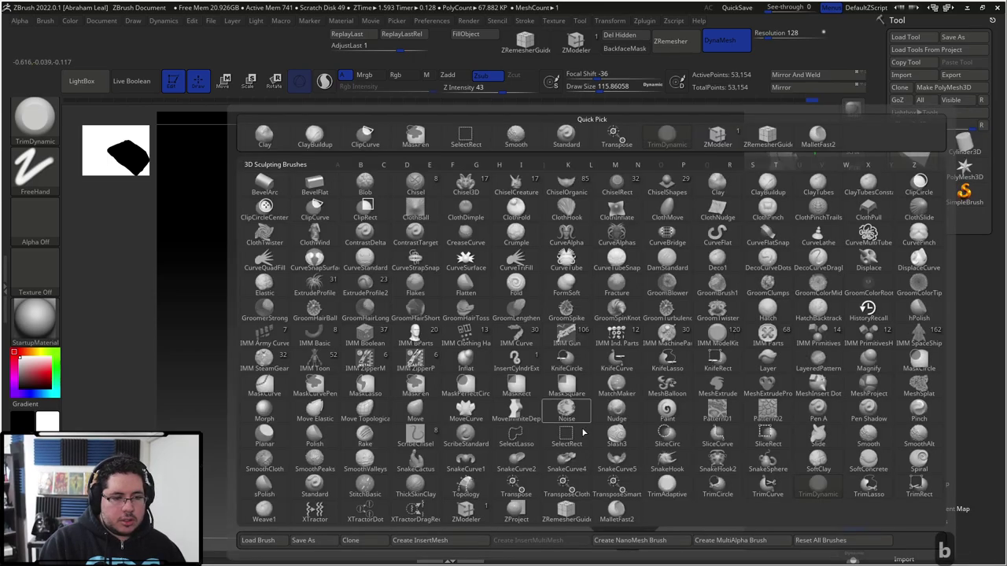
pyautogui.press('b')
pyautogui.moveTo(568, 400)
pyautogui.mouseDown()
pyautogui.moveTo(550, 428)
pyautogui.moveTo(609, 362)
pyautogui.mouseUp()
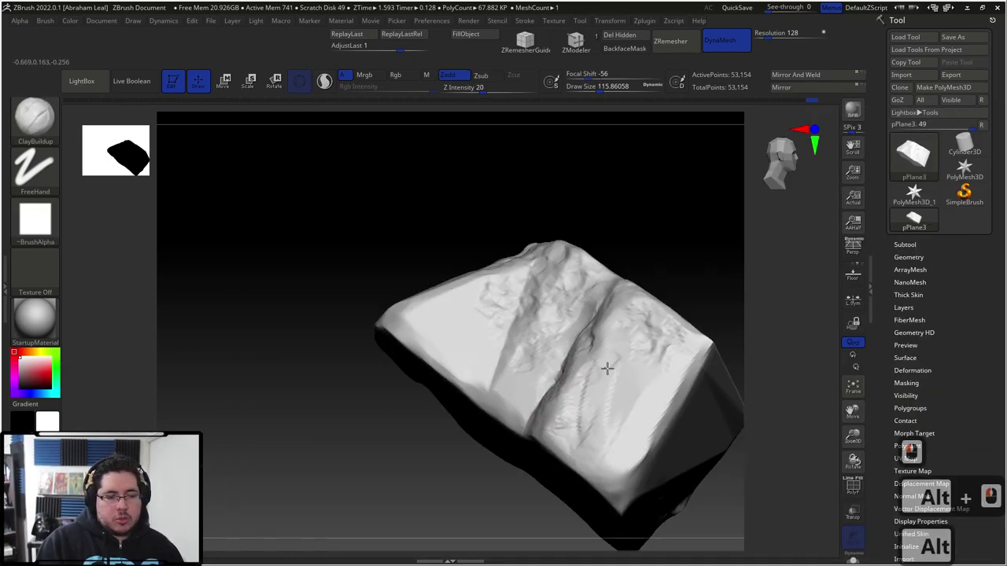
pyautogui.moveTo(646, 412)
pyautogui.mouseDown()
pyautogui.moveTo(601, 443)
pyautogui.moveTo(576, 418)
pyautogui.mouseUp()
pyautogui.moveTo(668, 216); pyautogui.dragTo(629, 267)
pyautogui.moveTo(543, 326)
pyautogui.mouseDown()
pyautogui.moveTo(475, 377)
pyautogui.moveTo(405, 339)
pyautogui.moveTo(394, 313)
pyautogui.mouseUp()
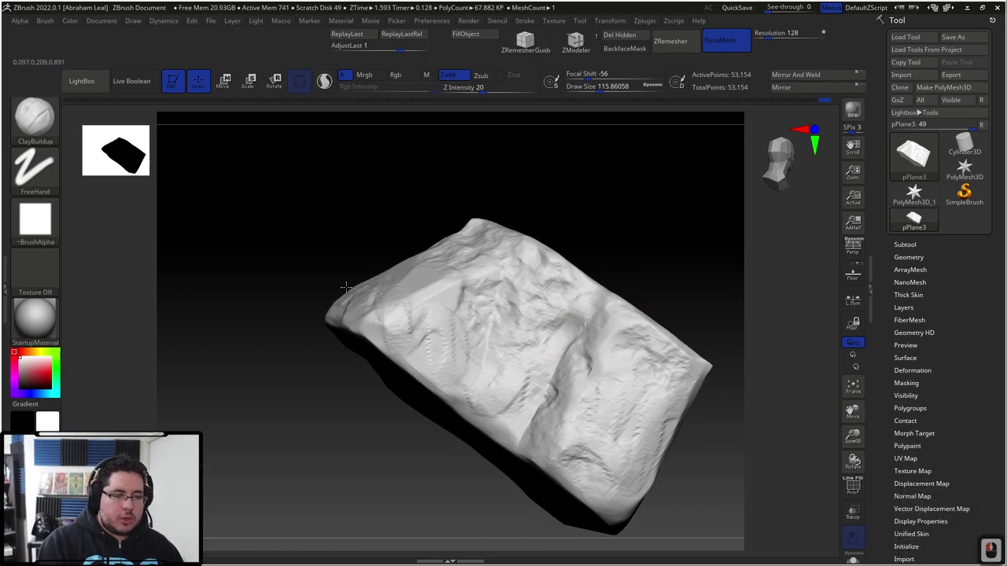
pyautogui.keyDown('shift'); pyautogui.moveTo(546, 189); pyautogui.dragTo(414, 244); pyautogui.keyUp('shift')
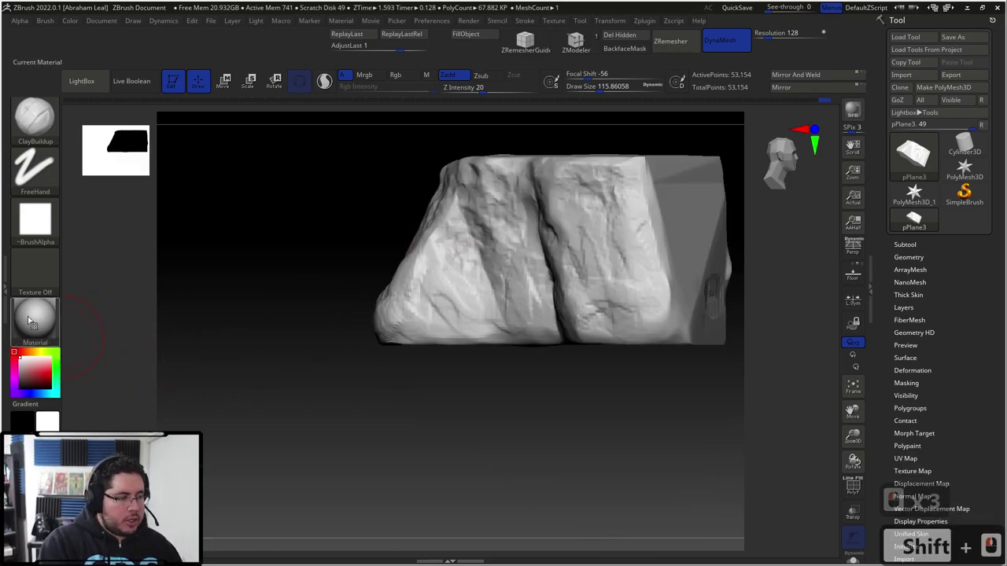
# Check the cliff's silhouette from several sides with the Flat Color material and restore StartupMaterial
pyautogui.click(28, 321)
pyautogui.click(108, 423)
pyautogui.keyDown('alt'); pyautogui.moveTo(328, 331); pyautogui.dragTo(351, 387); pyautogui.keyUp('alt')
pyautogui.moveTo(315, 301)
pyautogui.keyDown('shift'); pyautogui.mouseDown()
pyautogui.moveTo(398, 308)
pyautogui.moveTo(488, 281)
pyautogui.mouseUp(); pyautogui.keyUp('shift')
pyautogui.moveTo(553, 276)
pyautogui.mouseDown()
pyautogui.moveTo(525, 284)
pyautogui.moveTo(559, 283)
pyautogui.moveTo(491, 299)
pyautogui.moveTo(575, 243)
pyautogui.moveTo(244, 308)
pyautogui.mouseUp()
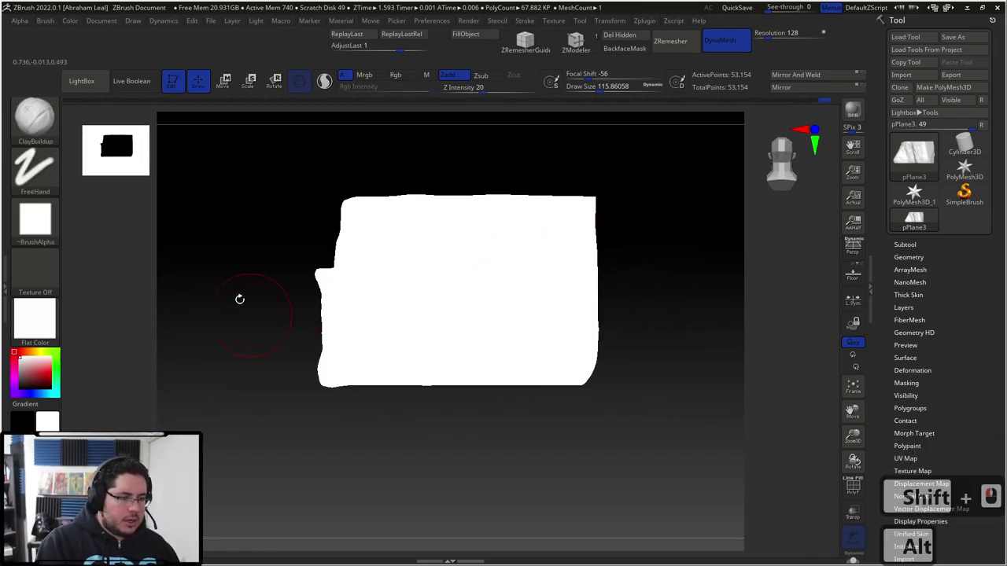
pyautogui.click(43, 322)
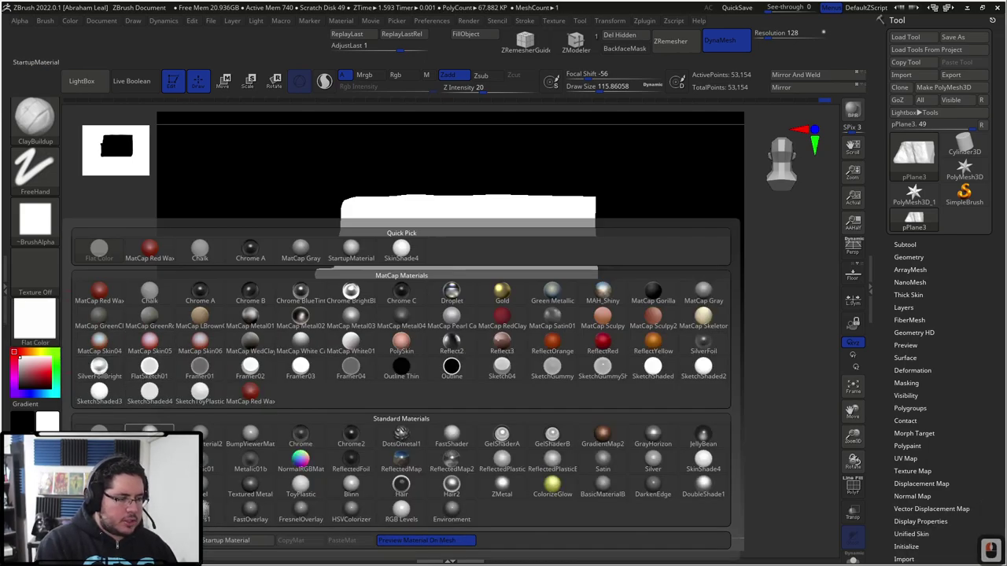
pyautogui.click(150, 395)
# Build up and carve rock on the smooth end slope beside the front column with ClayBuildup at a smaller draw size
pyautogui.moveTo(305, 346); pyautogui.dragTo(378, 355)
pyautogui.moveTo(309, 368); pyautogui.dragTo(363, 275)
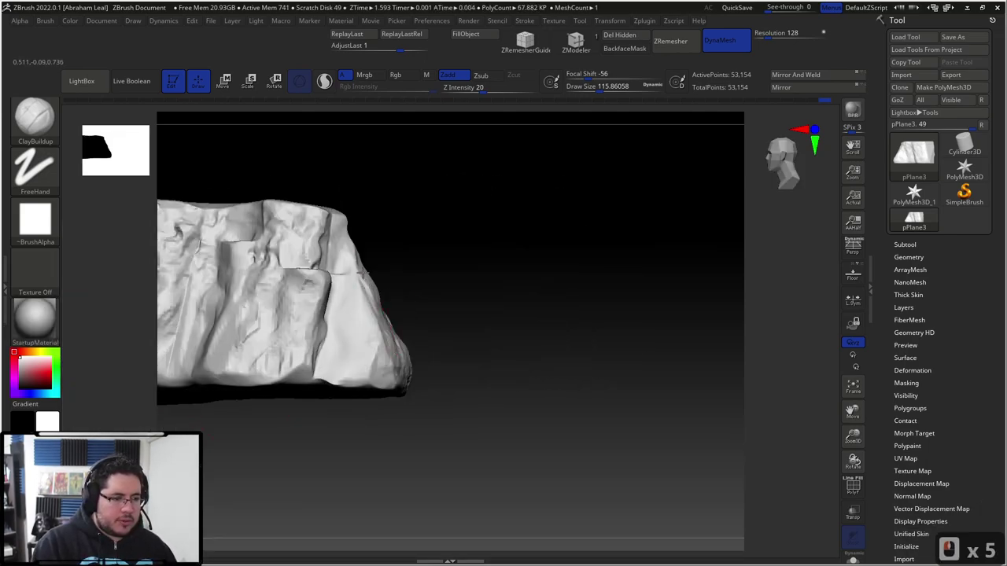
pyautogui.moveTo(354, 304); pyautogui.dragTo(346, 366, button='right')
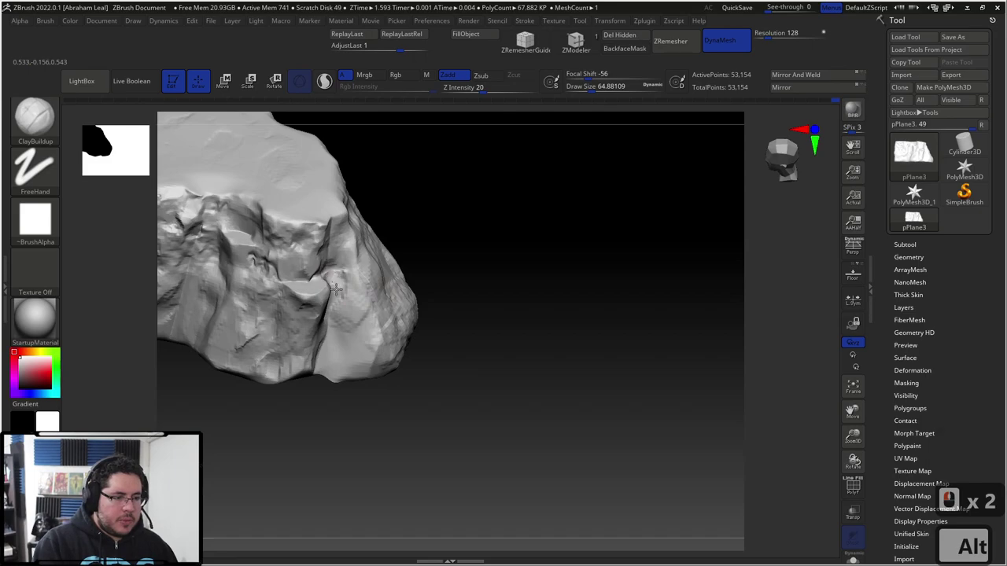
pyautogui.keyDown('alt'); pyautogui.moveTo(335, 288); pyautogui.dragTo(331, 297); pyautogui.keyUp('alt')
pyautogui.moveTo(385, 277); pyautogui.dragTo(342, 264, button='right')
pyautogui.hotkey('ctrl', 'z')
pyautogui.moveTo(319, 263)
pyautogui.mouseDown()
pyautogui.moveTo(332, 253)
pyautogui.moveTo(378, 358)
pyautogui.mouseUp()
pyautogui.moveTo(336, 256)
pyautogui.keyDown('alt'); pyautogui.mouseDown()
pyautogui.moveTo(334, 242)
pyautogui.moveTo(330, 251)
pyautogui.mouseUp(); pyautogui.keyUp('alt')
# Remesh the cliff with DynaMesh at resolution 128 and smooth the seam between the front column and the end slope
pyautogui.keyDown('ctrl'); pyautogui.moveTo(424, 131); pyautogui.dragTo(461, 162); pyautogui.keyUp('ctrl')
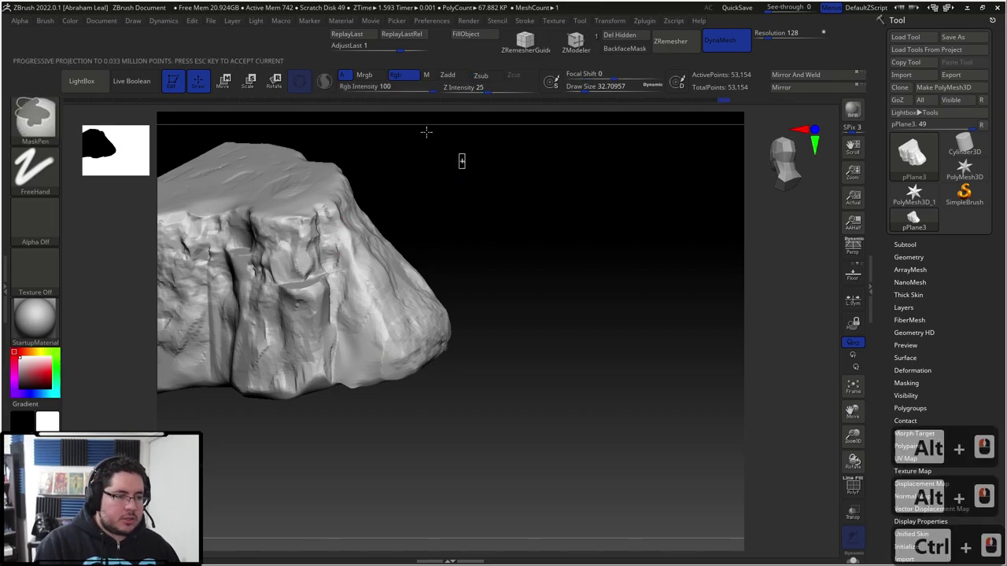
pyautogui.keyDown('shift'); pyautogui.moveTo(326, 213); pyautogui.dragTo(344, 303); pyautogui.keyUp('shift')
pyautogui.moveTo(422, 236); pyautogui.dragTo(623, 210)
pyautogui.moveTo(624, 211); pyautogui.dragTo(617, 246)
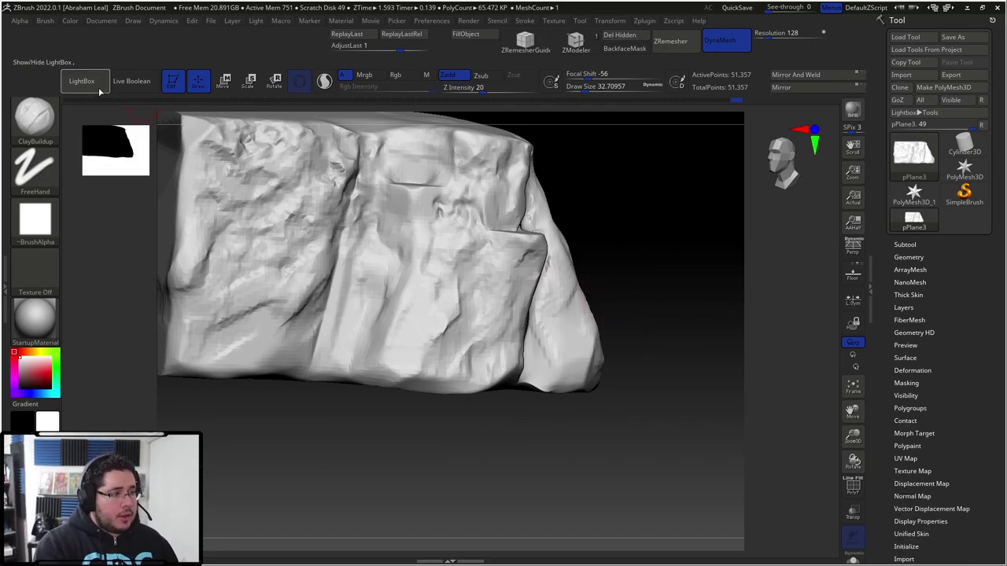
# Carve a jagged vertical crack down the front column with DamStandard at draw size about 44
pyautogui.press('b')
pyautogui.press('d')
pyautogui.press('s')
pyautogui.press('space')
pyautogui.click(511, 284)
pyautogui.moveTo(466, 310)
pyautogui.mouseDown()
pyautogui.moveTo(447, 375)
pyautogui.moveTo(444, 366)
pyautogui.mouseUp()
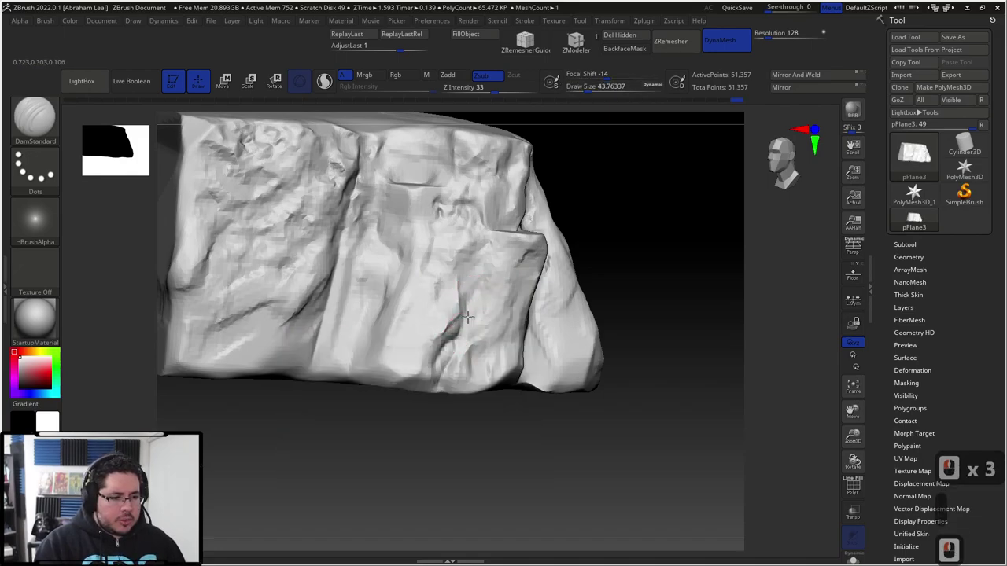
# Cut another vertical crack down the smooth lower wall below the clipped ledge with DamStandard
pyautogui.press('s')
pyautogui.click(411, 252)
pyautogui.moveTo(421, 240); pyautogui.dragTo(380, 361)
pyautogui.press('s')
pyautogui.click(400, 295)
pyautogui.moveTo(595, 200); pyautogui.dragTo(400, 252)
# Carve and build up the recesses between the front wall's columns with ClayBuildup at draw size about 44 to 49 and remesh the cliff
pyautogui.press('b')
pyautogui.press('c')
pyautogui.press('b')
pyautogui.keyDown('alt'); pyautogui.moveTo(383, 329); pyautogui.dragTo(365, 383); pyautogui.keyUp('alt')
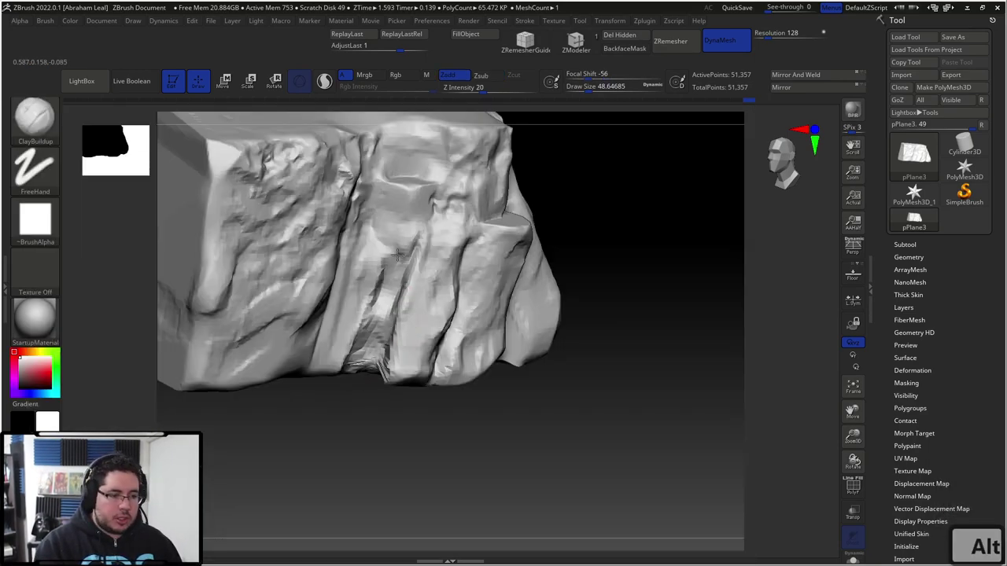
pyautogui.keyDown('alt'); pyautogui.moveTo(408, 234); pyautogui.dragTo(429, 214); pyautogui.keyUp('alt')
pyautogui.press('s')
pyautogui.moveTo(431, 212)
pyautogui.keyDown('alt'); pyautogui.mouseDown()
pyautogui.moveTo(398, 225)
pyautogui.moveTo(372, 324)
pyautogui.mouseUp(); pyautogui.keyUp('alt')
pyautogui.click(429, 220)
pyautogui.press('s')
pyautogui.click(406, 266)
pyautogui.moveTo(412, 255); pyautogui.dragTo(426, 243)
pyautogui.keyDown('ctrl'); pyautogui.moveTo(596, 120); pyautogui.dragTo(598, 130); pyautogui.keyUp('ctrl')
# Flatten the reworked columns on the front wall with TrimDynamic and remesh the cliff with DynaMesh
pyautogui.press('b')
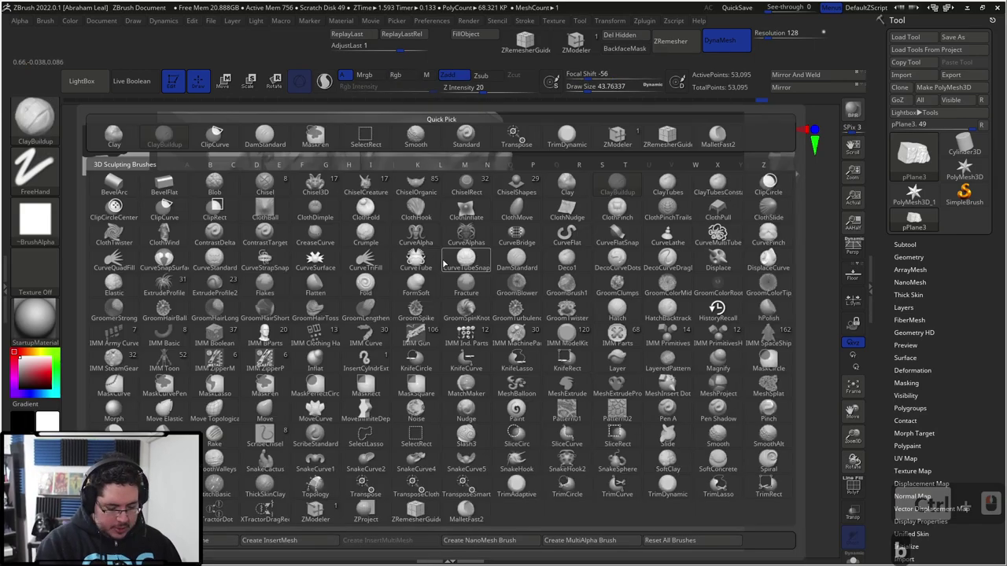
pyautogui.press('t')
pyautogui.press('d')
pyautogui.press('s')
pyautogui.moveTo(438, 247); pyautogui.dragTo(415, 245)
pyautogui.moveTo(382, 405)
pyautogui.keyDown('ctrl'); pyautogui.mouseDown()
pyautogui.moveTo(394, 389)
pyautogui.moveTo(439, 433)
pyautogui.mouseUp(); pyautogui.keyUp('ctrl')
pyautogui.moveTo(376, 223)
pyautogui.mouseDown()
pyautogui.moveTo(368, 266)
pyautogui.moveTo(351, 271)
pyautogui.mouseUp()
# Carve vertical grooves down the front wall with ClayBuildup at draw size about 59 to 77 and remesh the cliff
pyautogui.press('b')
pyautogui.press('v')
pyautogui.press('c')
pyautogui.press('b')
pyautogui.moveTo(346, 230)
pyautogui.keyDown('alt'); pyautogui.mouseDown()
pyautogui.moveTo(368, 304)
pyautogui.moveTo(318, 315)
pyautogui.moveTo(365, 236)
pyautogui.moveTo(316, 423)
pyautogui.mouseUp(); pyautogui.keyUp('alt')
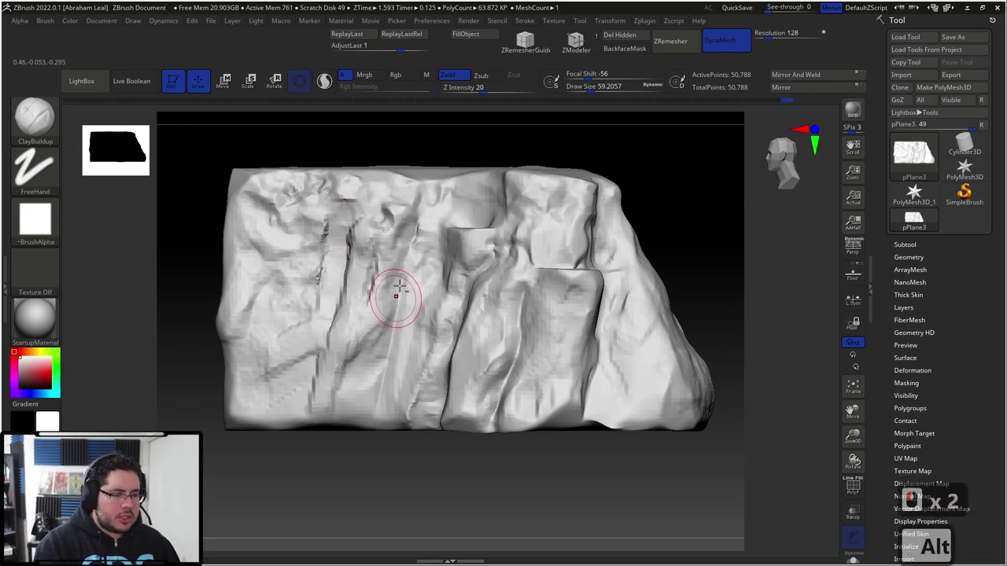
pyautogui.press('space')
pyautogui.moveTo(396, 294); pyautogui.dragTo(388, 292)
pyautogui.keyDown('alt'); pyautogui.moveTo(429, 247); pyautogui.dragTo(421, 265); pyautogui.keyUp('alt')
pyautogui.moveTo(401, 336)
pyautogui.keyDown('alt'); pyautogui.mouseDown()
pyautogui.moveTo(384, 401)
pyautogui.moveTo(368, 393)
pyautogui.moveTo(403, 394)
pyautogui.mouseUp(); pyautogui.keyUp('alt')
pyautogui.press('space')
pyautogui.keyDown('alt'); pyautogui.moveTo(385, 395); pyautogui.dragTo(379, 411); pyautogui.keyUp('alt')
pyautogui.moveTo(379, 498)
pyautogui.keyDown('alt'); pyautogui.mouseDown()
pyautogui.moveTo(378, 474)
pyautogui.moveTo(421, 489)
pyautogui.mouseUp(); pyautogui.keyUp('alt')
pyautogui.moveTo(404, 454)
pyautogui.keyDown('ctrl'); pyautogui.mouseDown()
pyautogui.moveTo(409, 474)
pyautogui.moveTo(403, 463)
pyautogui.moveTo(379, 463)
pyautogui.mouseUp(); pyautogui.keyUp('ctrl')
# Carve and smooth the upper part of the narrow front column, remeshing the cliff with DynaMesh
pyautogui.moveTo(386, 297)
pyautogui.keyDown('shift'); pyautogui.mouseDown()
pyautogui.moveTo(368, 274)
pyautogui.moveTo(356, 295)
pyautogui.mouseUp(); pyautogui.keyUp('shift')
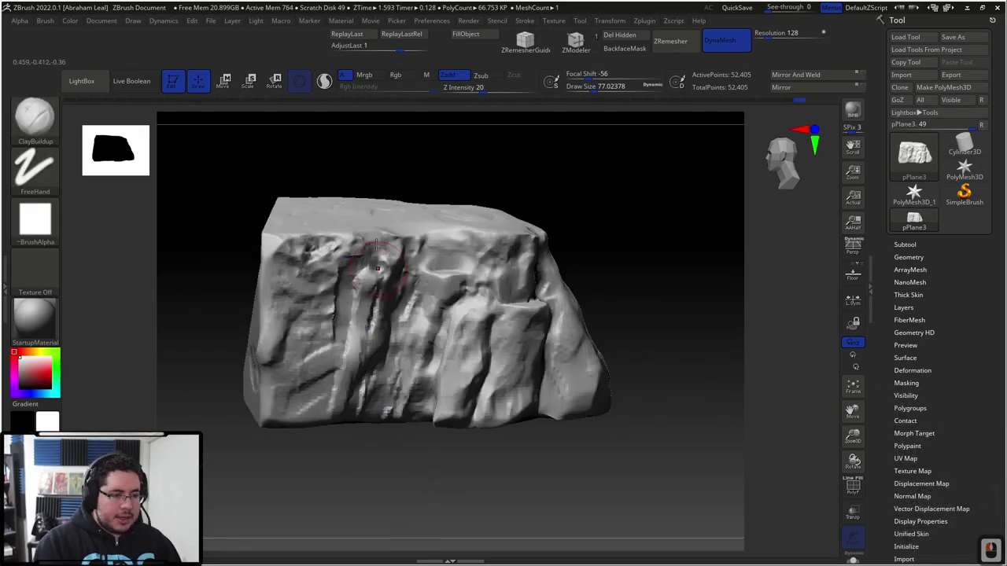
pyautogui.moveTo(397, 456)
pyautogui.mouseDown()
pyautogui.moveTo(373, 424)
pyautogui.moveTo(360, 424)
pyautogui.mouseUp()
pyautogui.moveTo(355, 258)
pyautogui.keyDown('alt'); pyautogui.mouseDown()
pyautogui.moveTo(335, 278)
pyautogui.moveTo(336, 303)
pyautogui.mouseUp(); pyautogui.keyUp('alt')
pyautogui.keyDown('shift'); pyautogui.moveTo(347, 275); pyautogui.dragTo(343, 307); pyautogui.keyUp('shift')
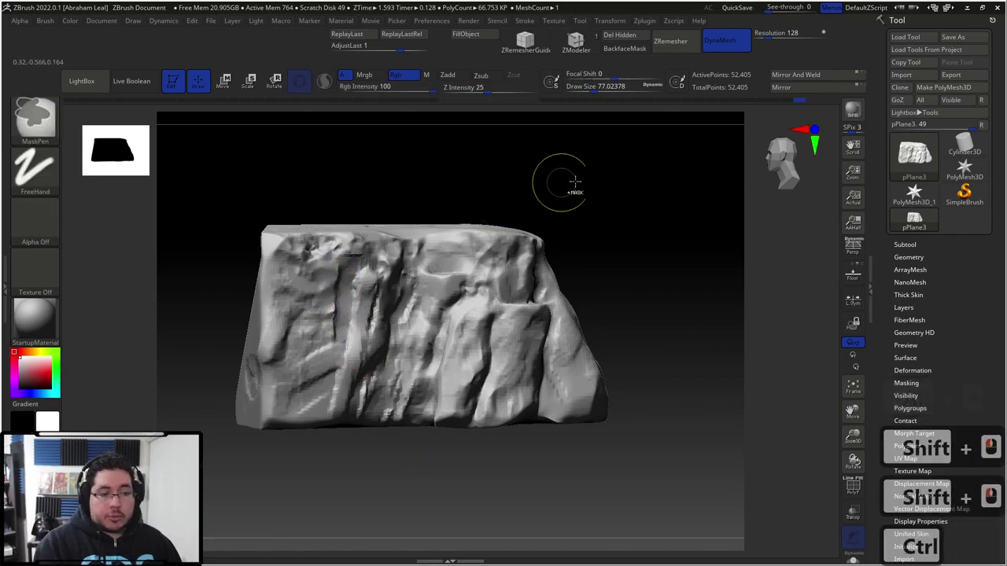
pyautogui.keyDown('ctrl'); pyautogui.moveTo(567, 184); pyautogui.dragTo(580, 205); pyautogui.keyUp('ctrl')
pyautogui.keyDown('shift'); pyautogui.moveTo(354, 273); pyautogui.dragTo(345, 317); pyautogui.keyUp('shift')
# Flatten areas of the front wall and the cliff's top face with TrimDynamic, enlarging the draw size to about 163
pyautogui.press('b')
pyautogui.press('t')
pyautogui.press('d')
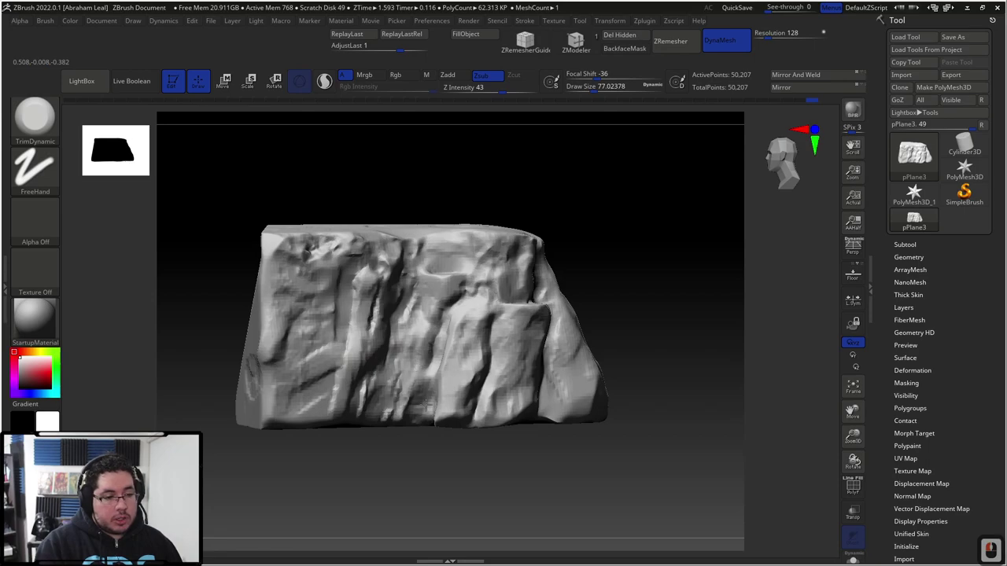
pyautogui.moveTo(467, 338); pyautogui.dragTo(462, 344)
pyautogui.moveTo(464, 452); pyautogui.dragTo(473, 511)
pyautogui.press(']')
pyautogui.moveTo(452, 220); pyautogui.dragTo(451, 203)
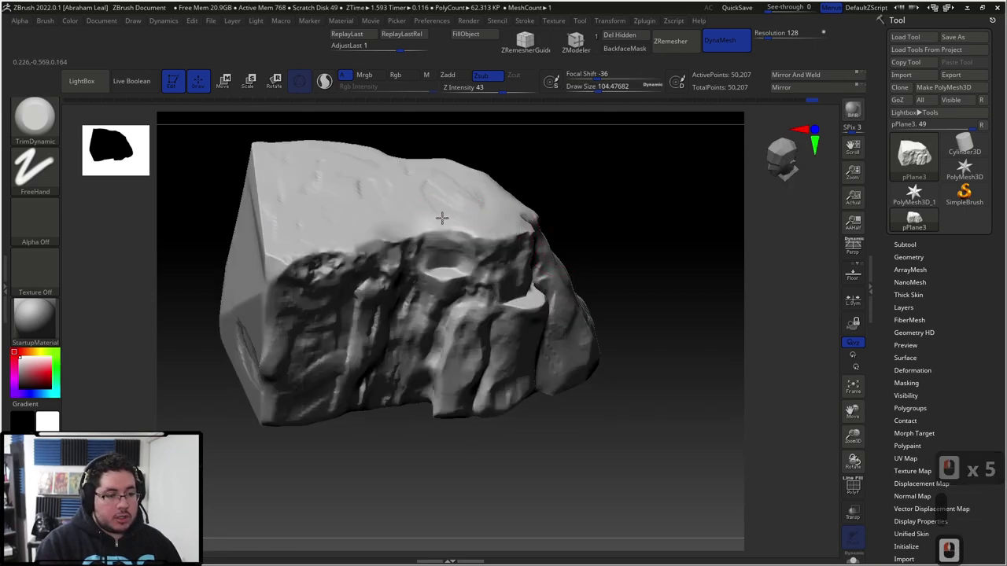
pyautogui.moveTo(578, 185); pyautogui.dragTo(580, 145)
pyautogui.keyDown('alt'); pyautogui.moveTo(581, 146); pyautogui.dragTo(700, 246); pyautogui.keyUp('alt')
pyautogui.keyDown('alt'); pyautogui.moveTo(665, 264); pyautogui.dragTo(649, 251); pyautogui.keyUp('alt')
pyautogui.keyDown('alt'); pyautogui.moveTo(650, 252); pyautogui.dragTo(603, 307, button='right'); pyautogui.keyUp('alt')
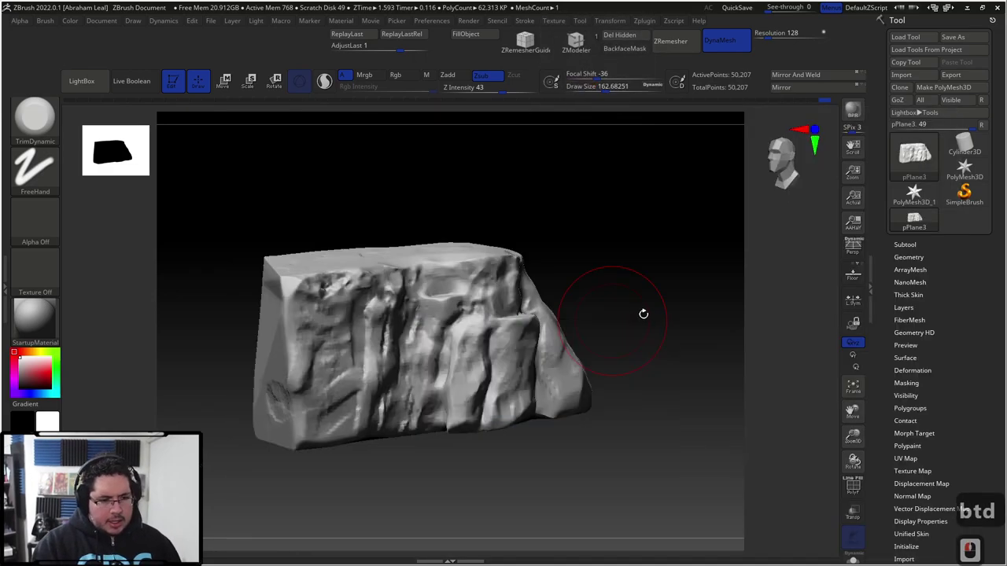
pyautogui.keyDown('alt'); pyautogui.moveTo(643, 314); pyautogui.dragTo(524, 370, button='right'); pyautogui.keyUp('alt')
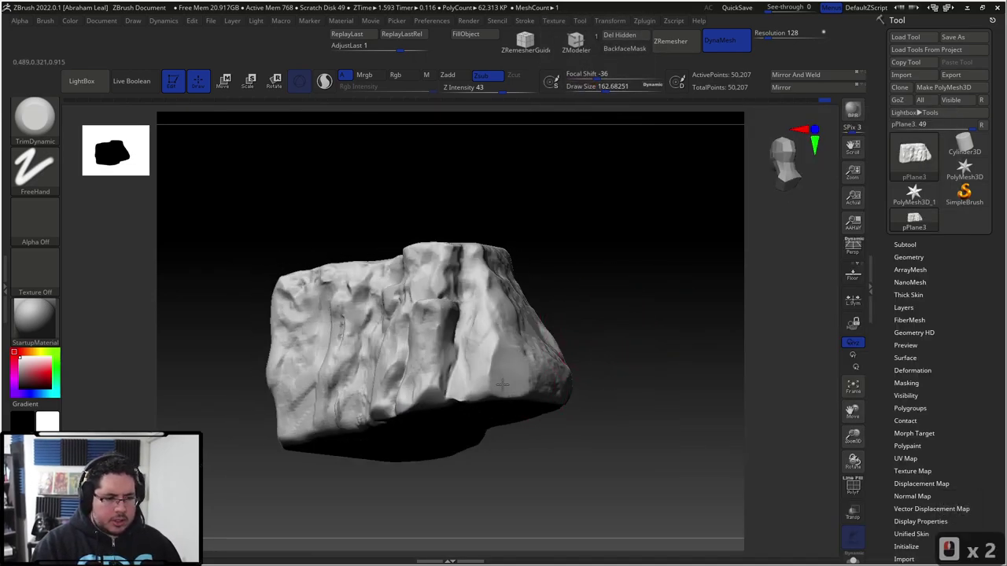
# Switch to Maya to compare the sculpt with the original cliff block and lighthouse platform, and return to ZBrush
pyautogui.hotkey('alt', 'Tab')
pyautogui.hotkey('alt', 'Tab')
pyautogui.keyDown('alt'); pyautogui.click(697, 403); pyautogui.keyUp('alt')
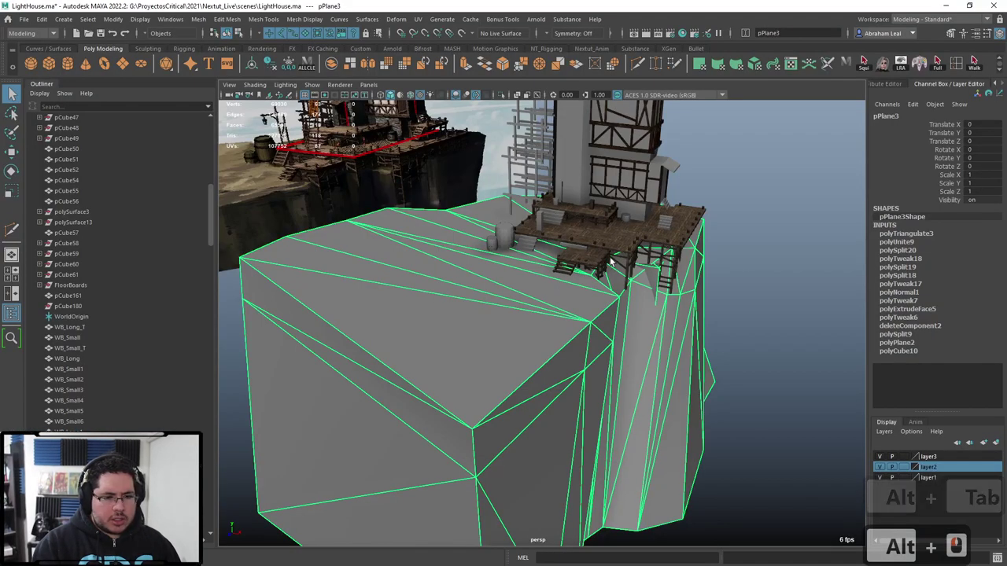
pyautogui.hotkey('alt', 'Tab')
pyautogui.hotkey('alt', 'Tab')
pyautogui.hotkey('alt', 'Tab')
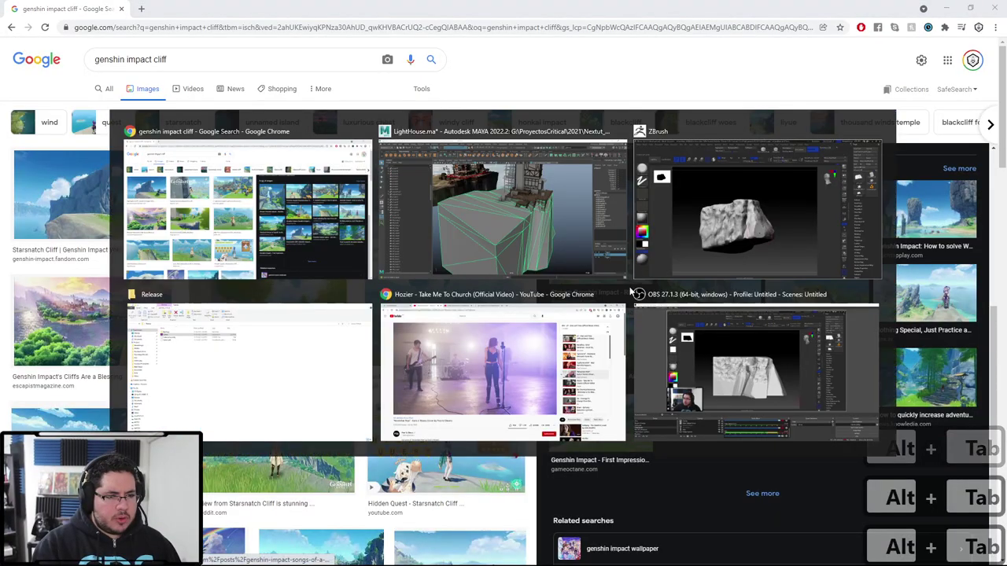
pyautogui.moveTo(611, 301)
pyautogui.mouseDown()
pyautogui.moveTo(595, 328)
pyautogui.moveTo(560, 263)
pyautogui.moveTo(602, 310)
pyautogui.mouseUp()
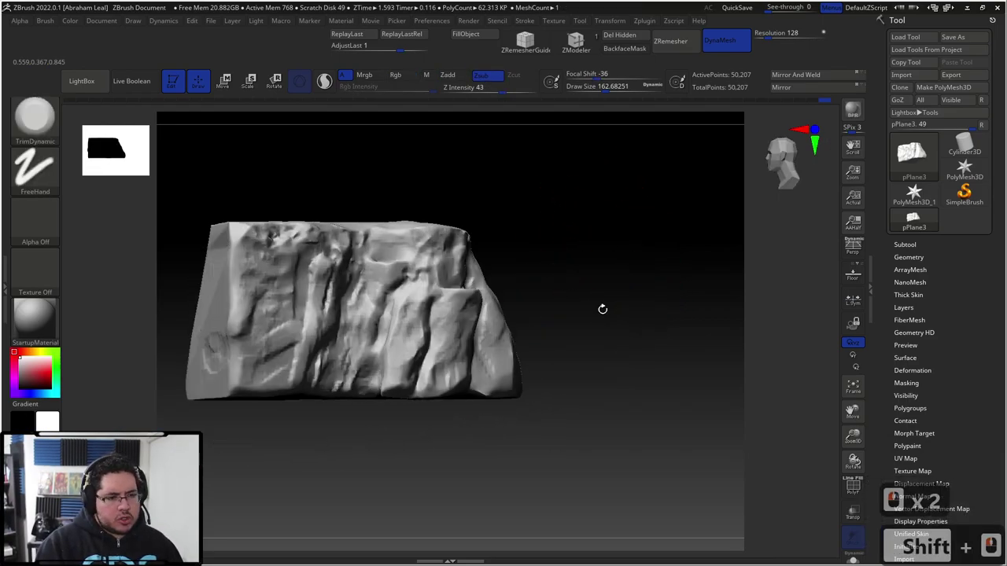
# Slice the lower part off the cliff's sloping end with KnifeCurve so the wall undercuts inward
pyautogui.keyDown('ctrl'); pyautogui.keyDown('shift'); pyautogui.click(35, 114); pyautogui.keyUp('shift'); pyautogui.keyUp('ctrl')
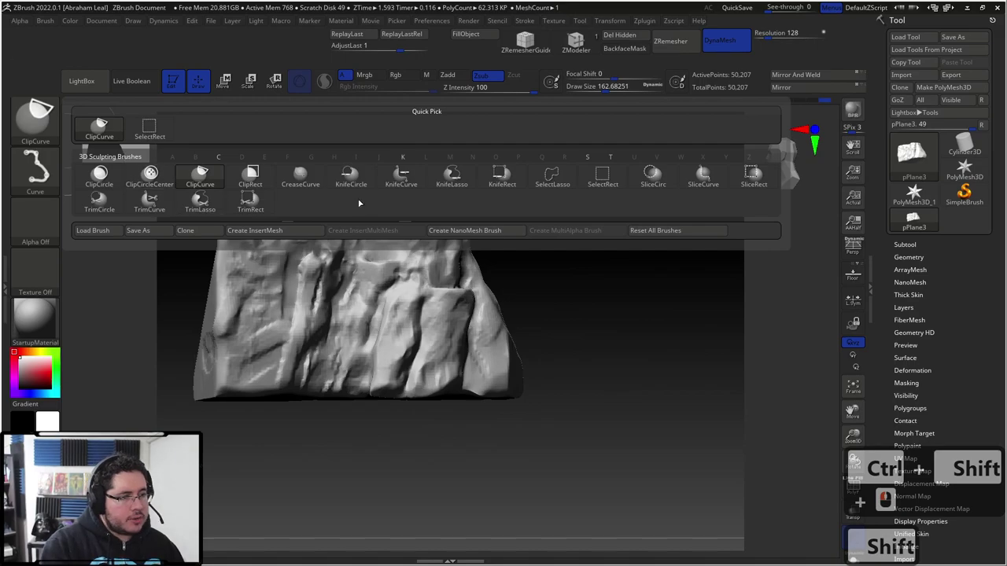
pyautogui.click(402, 178)
pyautogui.keyDown('ctrl'); pyautogui.keyDown('shift'); pyautogui.moveTo(477, 254); pyautogui.dragTo(478, 312); pyautogui.keyUp('shift'); pyautogui.keyUp('ctrl')
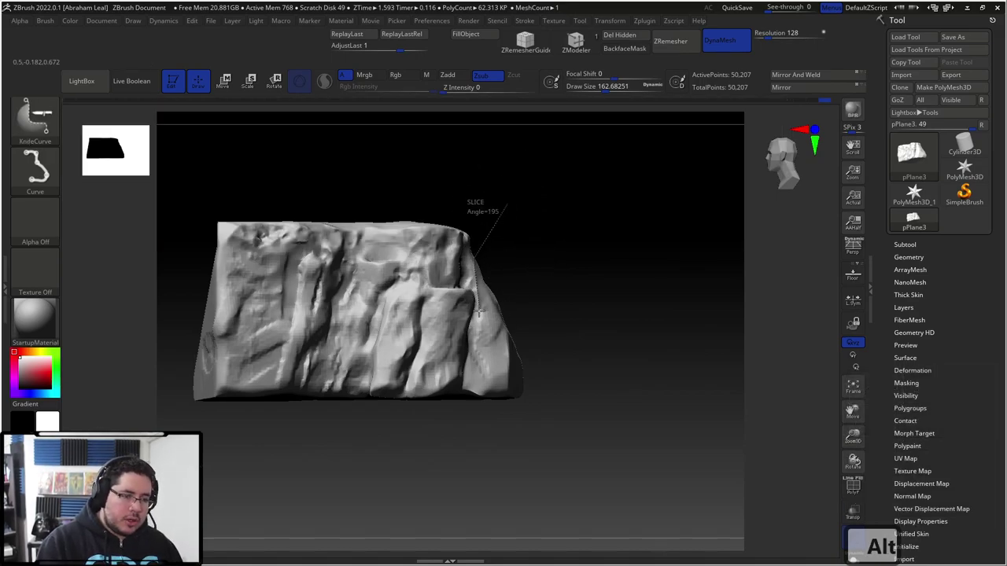
pyautogui.keyDown('ctrl'); pyautogui.keyDown('shift'); pyautogui.moveTo(453, 410); pyautogui.dragTo(452, 417); pyautogui.keyUp('shift'); pyautogui.keyUp('ctrl')
pyautogui.moveTo(521, 224)
pyautogui.mouseDown(button='right')
pyautogui.moveTo(524, 263)
pyautogui.moveTo(500, 270)
pyautogui.mouseUp(button='right')
pyautogui.moveTo(499, 270)
pyautogui.mouseDown()
pyautogui.moveTo(451, 274)
pyautogui.moveTo(564, 294)
pyautogui.moveTo(504, 422)
pyautogui.moveTo(521, 387)
pyautogui.moveTo(513, 313)
pyautogui.moveTo(371, 412)
pyautogui.mouseUp()
pyautogui.moveTo(456, 423)
pyautogui.mouseDown()
pyautogui.moveTo(483, 362)
pyautogui.moveTo(553, 308)
pyautogui.moveTo(520, 272)
pyautogui.moveTo(543, 263)
pyautogui.mouseUp()
pyautogui.moveTo(521, 169)
pyautogui.keyDown('ctrl'); pyautogui.keyDown('shift'); pyautogui.mouseDown()
pyautogui.moveTo(433, 430)
pyautogui.moveTo(430, 393)
pyautogui.moveTo(499, 353)
pyautogui.moveTo(530, 317)
pyautogui.moveTo(469, 323)
pyautogui.mouseUp(); pyautogui.keyUp('shift'); pyautogui.keyUp('ctrl')
# Bevel the sharp edges around the sliced end face with TrimDynamic at draw size about 77
pyautogui.press('b')
pyautogui.press('t')
pyautogui.press('d')
pyautogui.press('space')
pyautogui.press('space')
pyautogui.moveTo(424, 391)
pyautogui.mouseDown()
pyautogui.moveTo(414, 423)
pyautogui.moveTo(425, 395)
pyautogui.mouseUp()
pyautogui.press('space')
pyautogui.moveTo(420, 407); pyautogui.dragTo(441, 372)
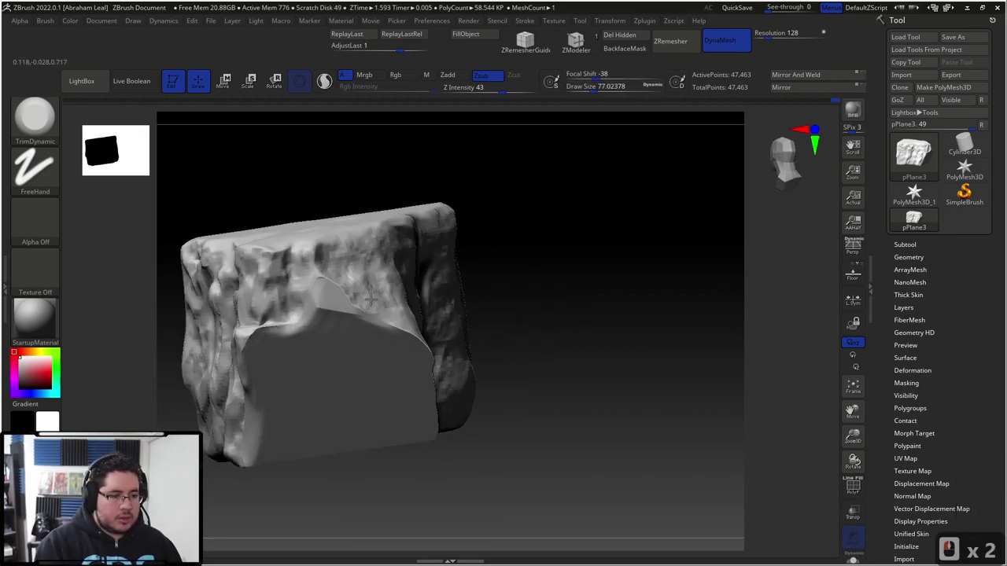
pyautogui.moveTo(494, 314); pyautogui.dragTo(372, 322)
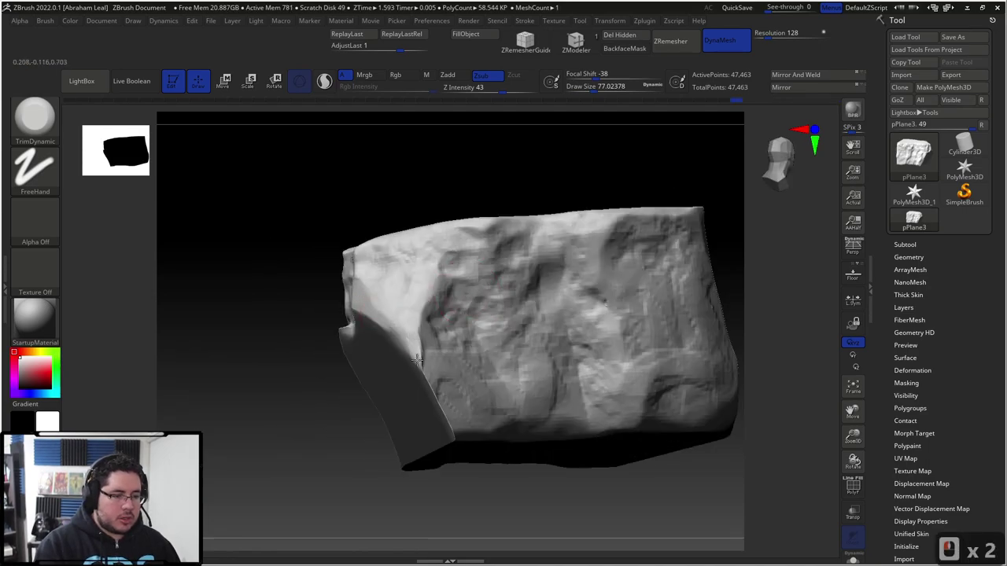
pyautogui.moveTo(341, 508)
pyautogui.mouseDown()
pyautogui.moveTo(327, 464)
pyautogui.moveTo(414, 449)
pyautogui.moveTo(390, 417)
pyautogui.mouseUp()
pyautogui.moveTo(390, 334)
pyautogui.mouseDown()
pyautogui.moveTo(334, 348)
pyautogui.moveTo(316, 321)
pyautogui.moveTo(311, 344)
pyautogui.mouseUp()
pyautogui.press('space')
pyautogui.moveTo(429, 281)
pyautogui.mouseDown()
pyautogui.moveTo(440, 215)
pyautogui.moveTo(477, 241)
pyautogui.mouseUp()
pyautogui.moveTo(477, 241); pyautogui.dragTo(457, 259)
# Carve rocky grooves and ridges into the flat sliced end face with ClayBuildup, enlarging the draw size to about 116
pyautogui.press('b')
pyautogui.press('c')
pyautogui.press('b')
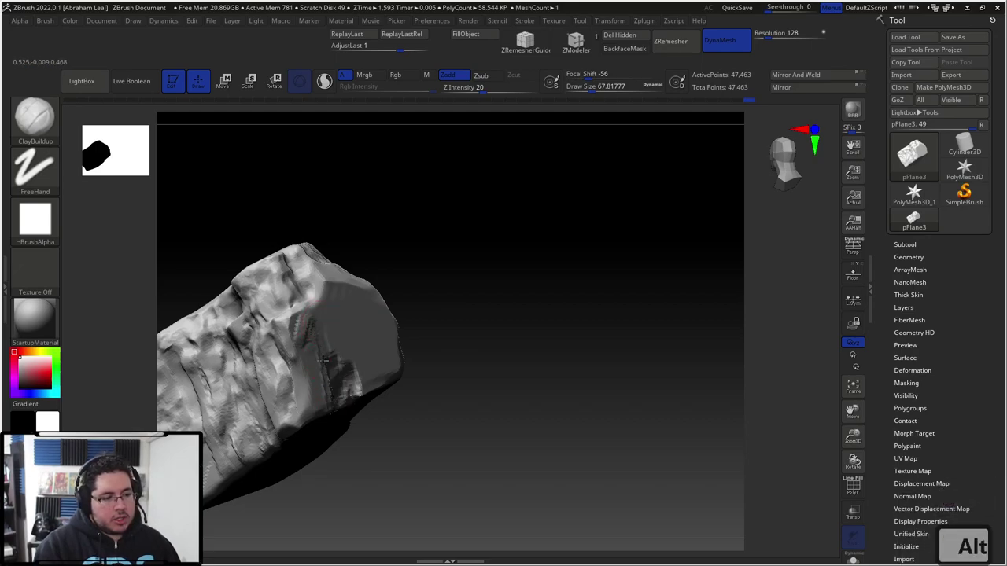
pyautogui.moveTo(324, 307)
pyautogui.keyDown('alt'); pyautogui.mouseDown()
pyautogui.moveTo(326, 327)
pyautogui.moveTo(360, 350)
pyautogui.mouseUp(); pyautogui.keyUp('alt')
pyautogui.rightClick(347, 352)
pyautogui.moveTo(337, 290); pyautogui.dragTo(368, 386)
pyautogui.moveTo(369, 386); pyautogui.dragTo(375, 361, button='right')
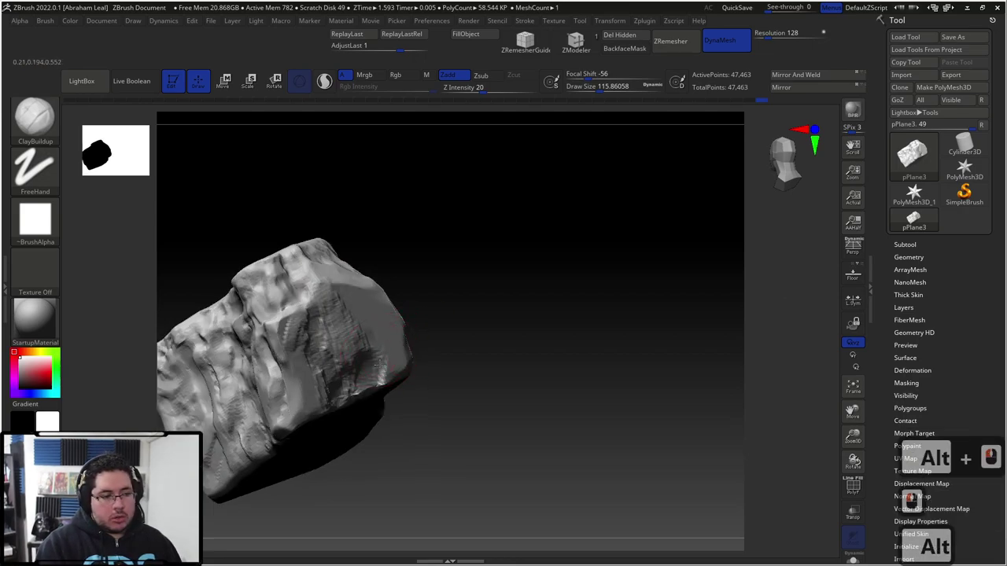
pyautogui.moveTo(421, 285); pyautogui.dragTo(309, 281)
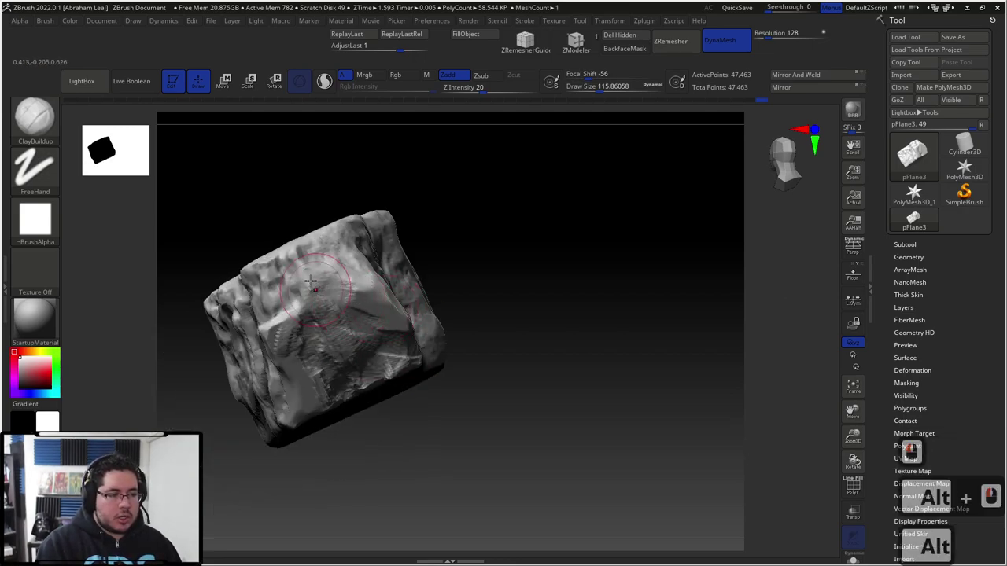
pyautogui.moveTo(470, 248)
pyautogui.mouseDown()
pyautogui.moveTo(397, 334)
pyautogui.moveTo(423, 406)
pyautogui.moveTo(362, 323)
pyautogui.mouseUp()
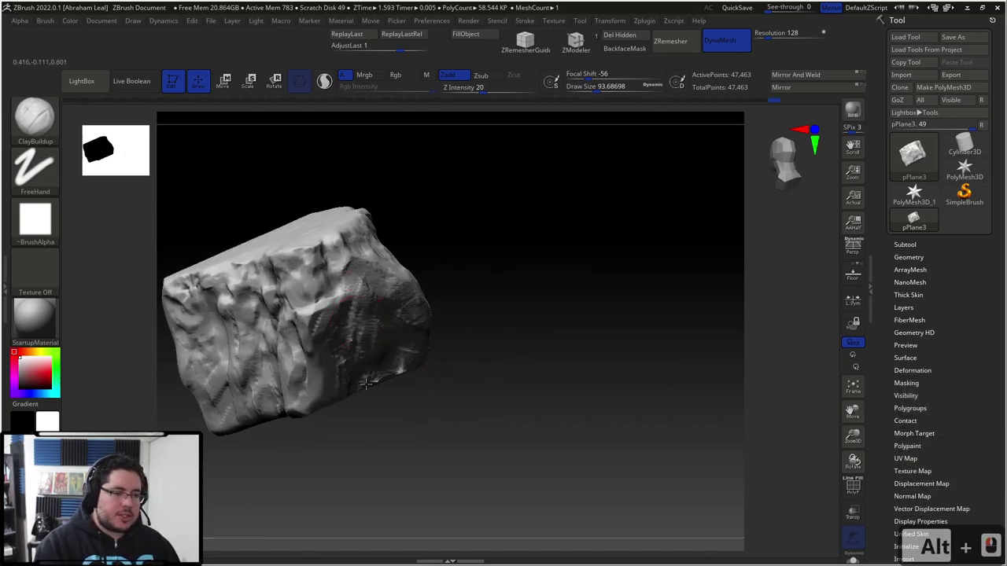
# Deepen the vertical grooves along the undercut's front edge with ClayBuildup at draw size about 94
pyautogui.moveTo(366, 377); pyautogui.dragTo(364, 336)
pyautogui.moveTo(342, 368)
pyautogui.keyDown('alt'); pyautogui.mouseDown()
pyautogui.moveTo(344, 387)
pyautogui.moveTo(331, 362)
pyautogui.moveTo(333, 380)
pyautogui.mouseUp(); pyautogui.keyUp('alt')
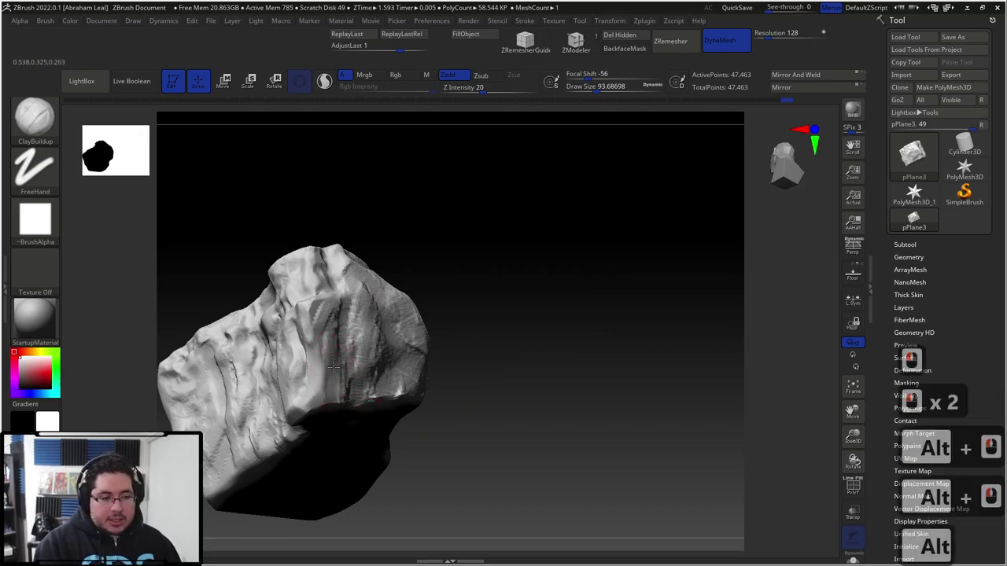
pyautogui.moveTo(339, 321)
pyautogui.mouseDown()
pyautogui.moveTo(346, 376)
pyautogui.moveTo(359, 348)
pyautogui.mouseUp()
pyautogui.moveTo(360, 349)
pyautogui.keyDown('shift'); pyautogui.mouseDown(button='right')
pyautogui.moveTo(386, 275)
pyautogui.moveTo(434, 335)
pyautogui.mouseUp(button='right'); pyautogui.keyUp('shift')
pyautogui.keyDown('alt'); pyautogui.moveTo(421, 291); pyautogui.dragTo(527, 318, button='right'); pyautogui.keyUp('alt')
pyautogui.moveTo(527, 317); pyautogui.dragTo(483, 424)
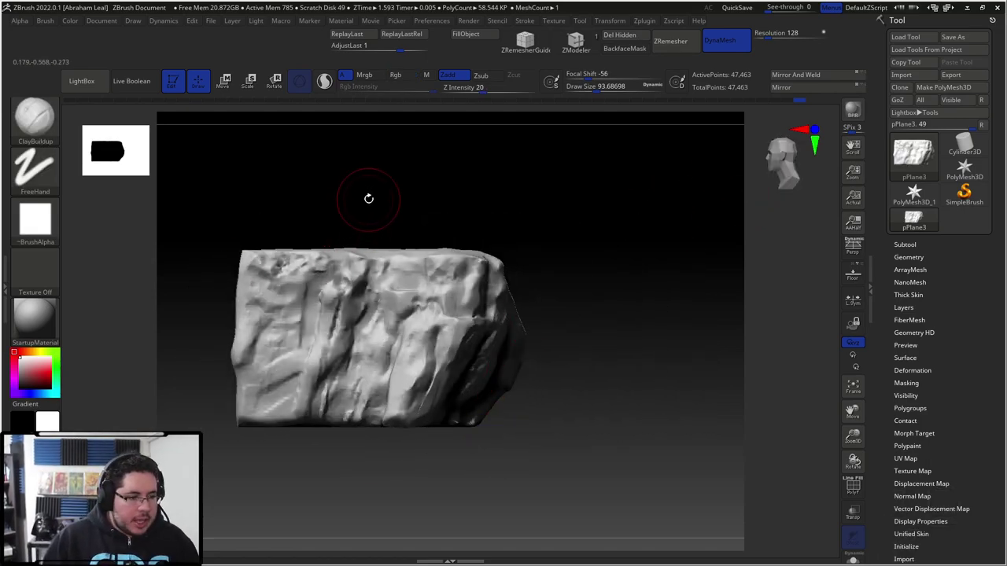
pyautogui.keyDown('alt'); pyautogui.moveTo(480, 213); pyautogui.dragTo(635, 229); pyautogui.keyUp('alt')
# Export the cliff as the OBJ file CliffSculpt into the Nextut_Live project's assets/Lighthouse/Cliff folder
pyautogui.click(970, 74)
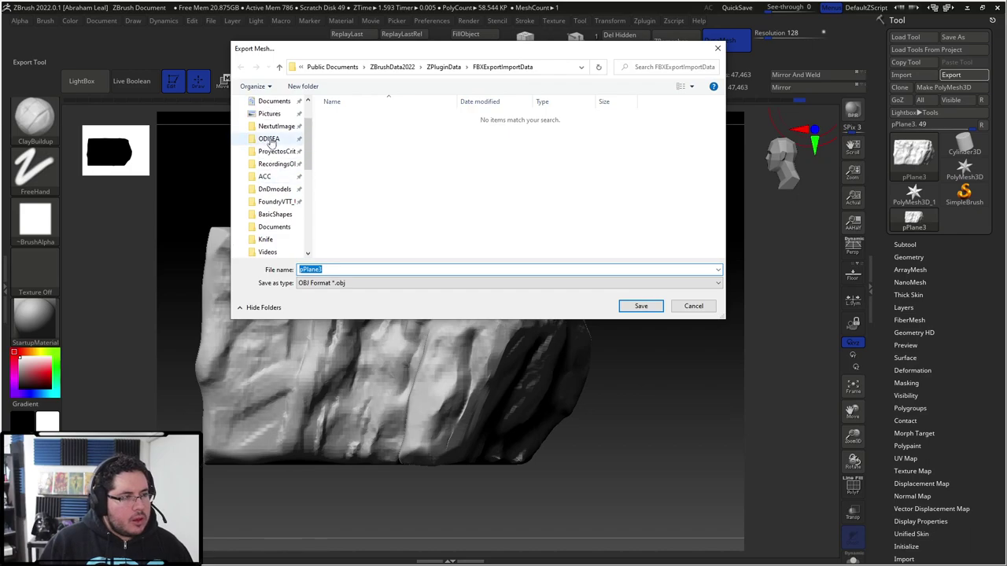
pyautogui.doubleClick(364, 127)
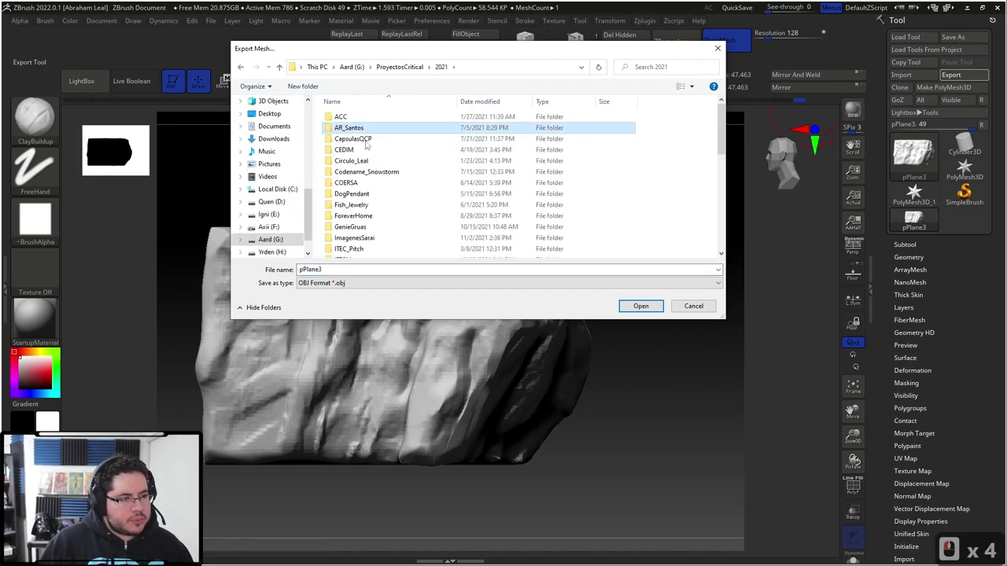
pyautogui.scroll(-4, 368, 248)
pyautogui.doubleClick(350, 227)
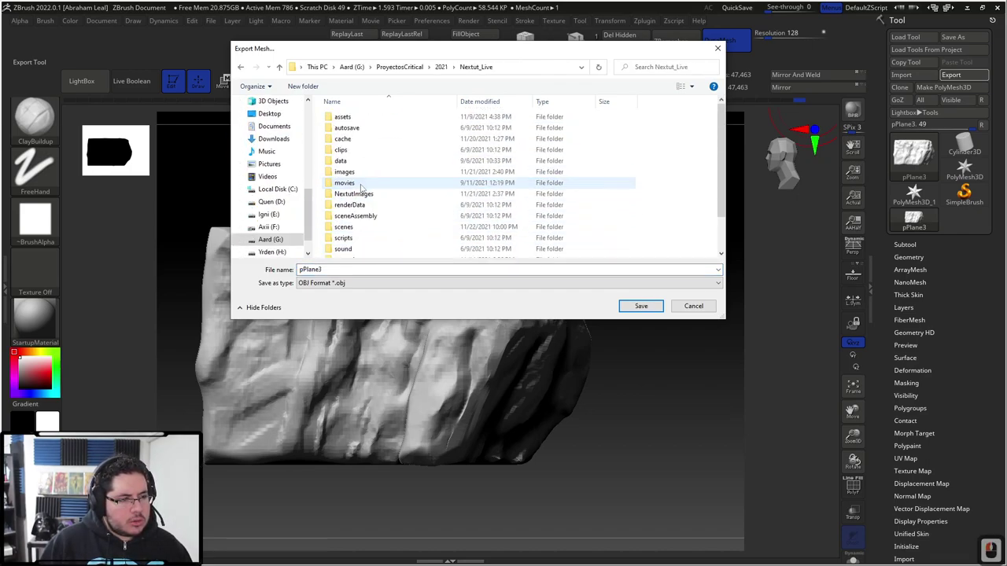
pyautogui.doubleClick(355, 118)
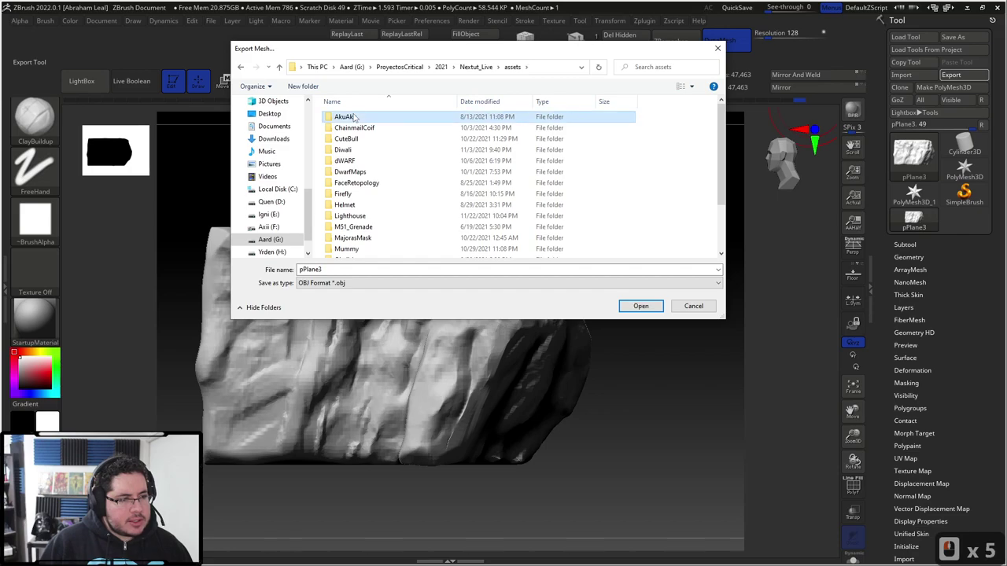
pyautogui.doubleClick(359, 217)
pyautogui.doubleClick(350, 118)
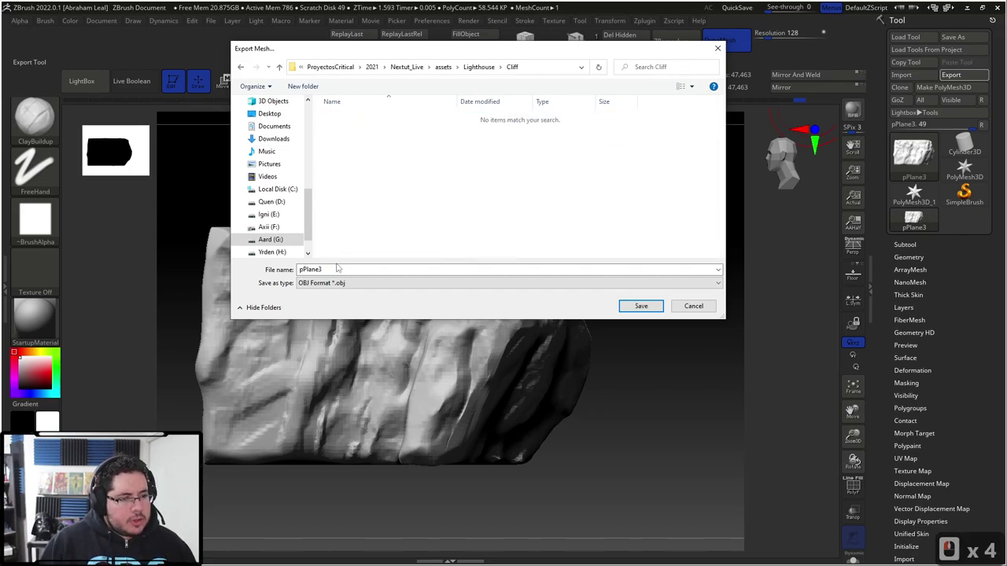
pyautogui.write('CliffSculpt')
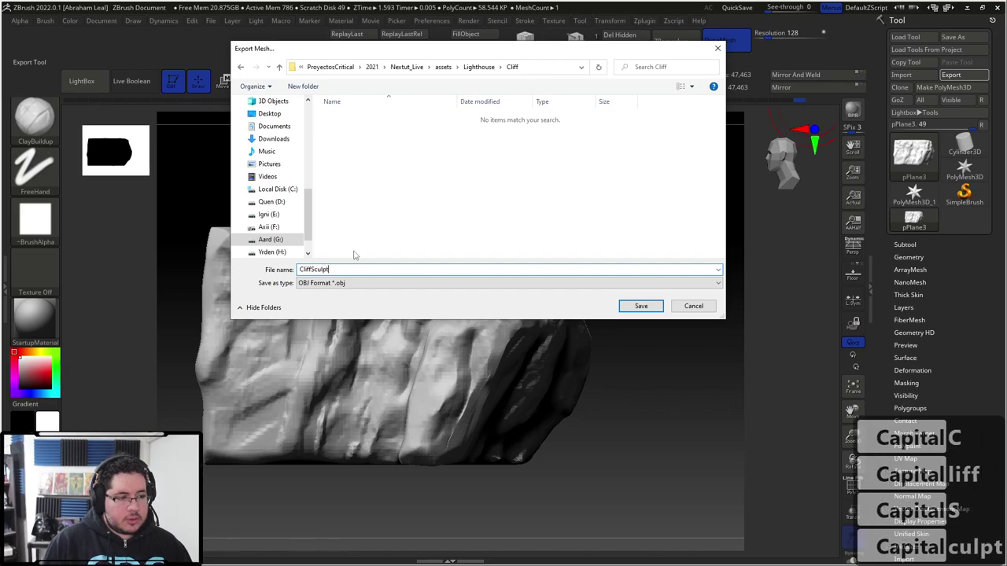
pyautogui.click(642, 305)
# In Maya, delete the low-poly cliff block pPlane3 and import the CliffSculpt OBJ from the project's Lighthouse/Cliff assets folder
pyautogui.hotkey('alt', 'Tab')
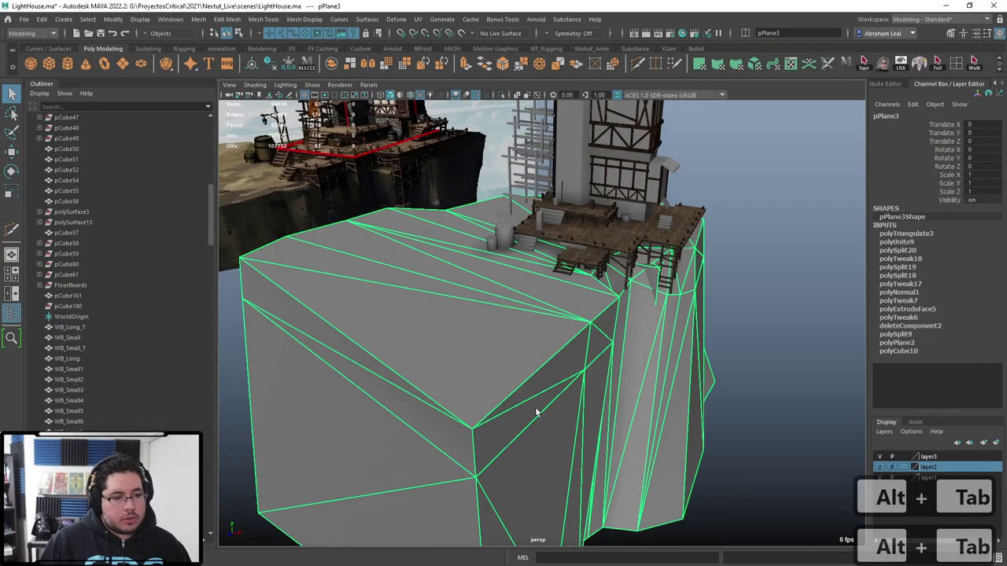
pyautogui.press('BackSpace')
pyautogui.click(24, 19)
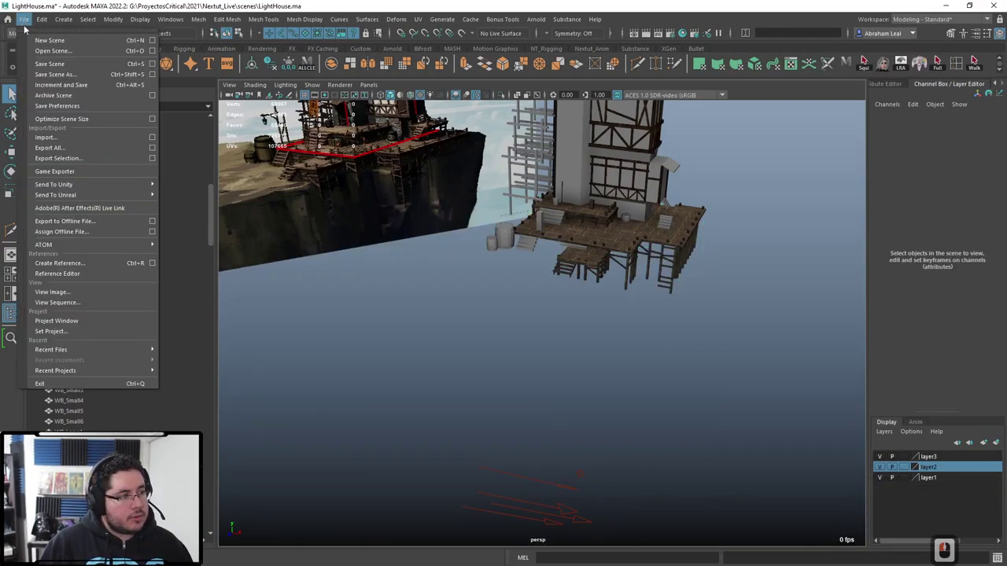
pyautogui.click(47, 137)
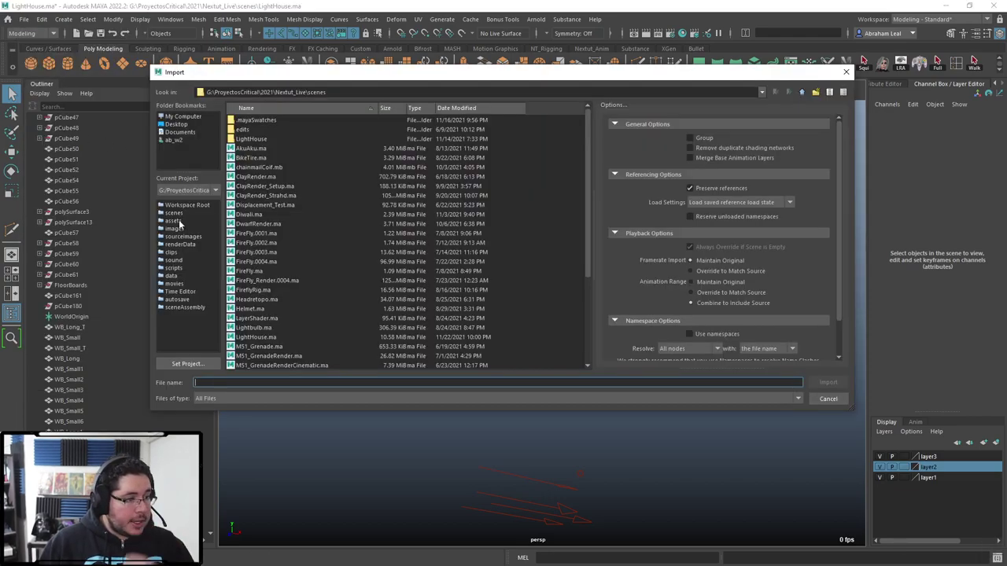
pyautogui.click(173, 221)
pyautogui.doubleClick(250, 205)
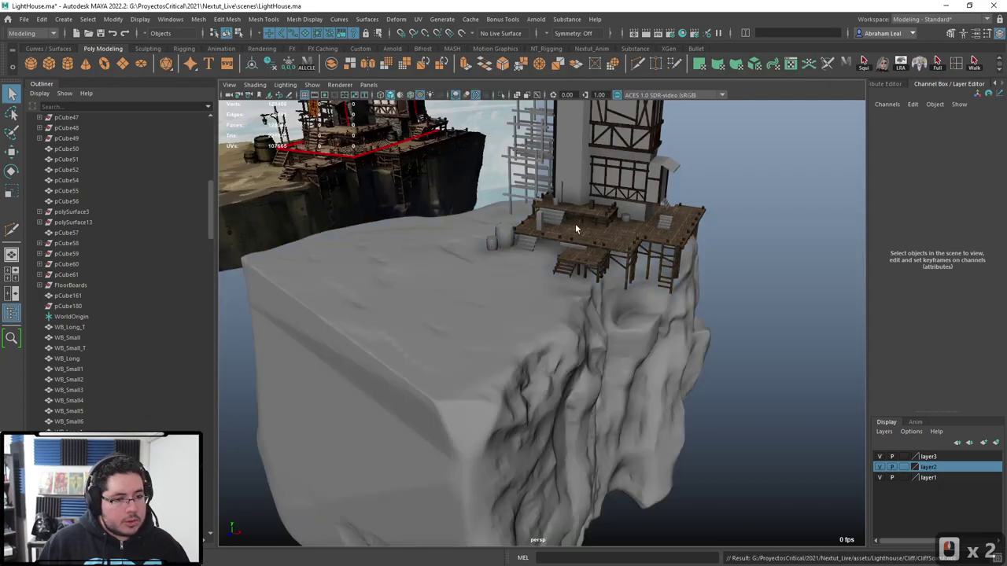
# Select all the imported CliffSculpt group pieces and combine them into a single cliff mesh
pyautogui.keyDown('alt'); pyautogui.moveTo(692, 283); pyautogui.dragTo(548, 303); pyautogui.keyUp('alt')
pyautogui.click(514, 318)
pyautogui.click(654, 382)
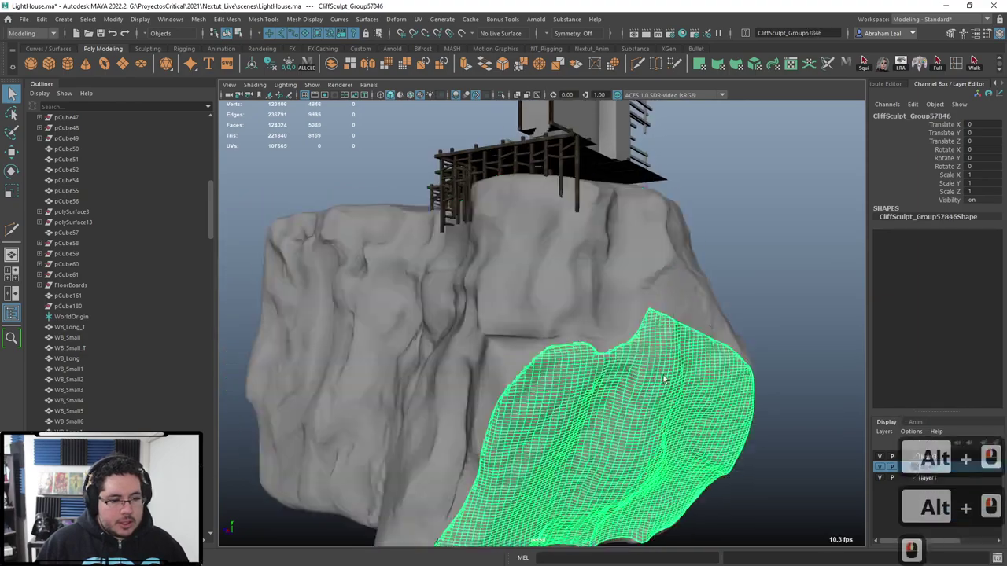
pyautogui.keyDown('alt'); pyautogui.moveTo(654, 381); pyautogui.dragTo(598, 317); pyautogui.keyUp('alt')
pyautogui.keyDown('shift'); pyautogui.click(585, 378); pyautogui.keyUp('shift')
pyautogui.keyDown('alt'); pyautogui.moveTo(585, 378); pyautogui.dragTo(664, 352); pyautogui.keyUp('alt')
pyautogui.keyDown('shift'); pyautogui.click(614, 349); pyautogui.keyUp('shift')
pyautogui.scroll(-10, 185, 399)
pyautogui.keyDown('shift'); pyautogui.click(82, 369); pyautogui.keyUp('shift')
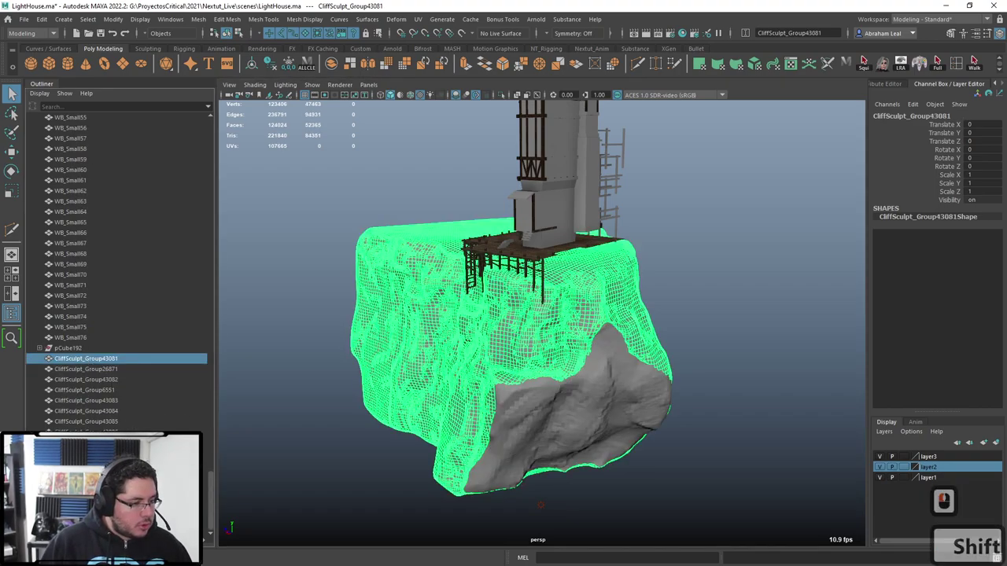
pyautogui.keyDown('shift'); pyautogui.click(87, 506); pyautogui.keyUp('shift')
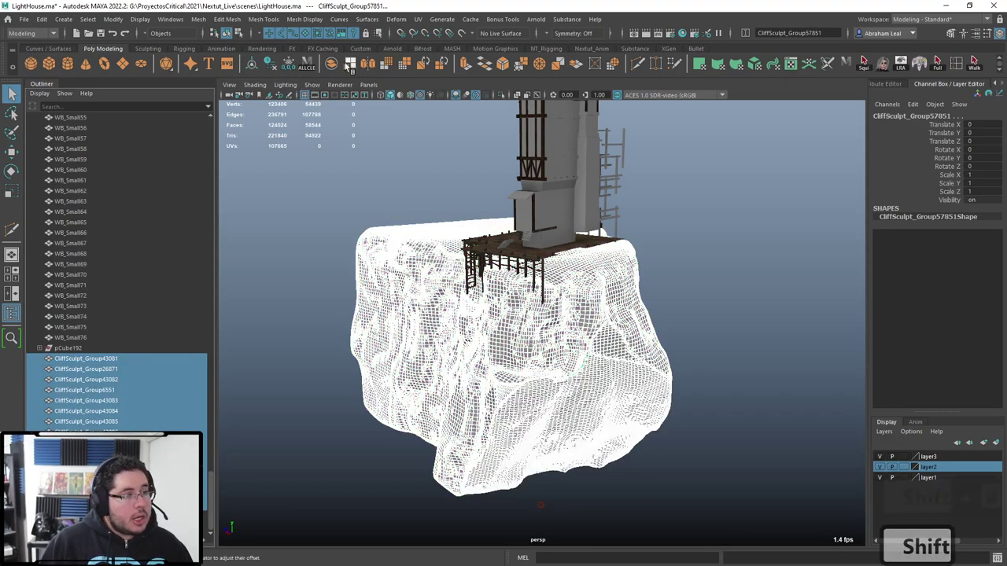
pyautogui.click(331, 63)
# Merge the combined cliff's vertices to join the seams between its former pieces
pyautogui.click(219, 20)
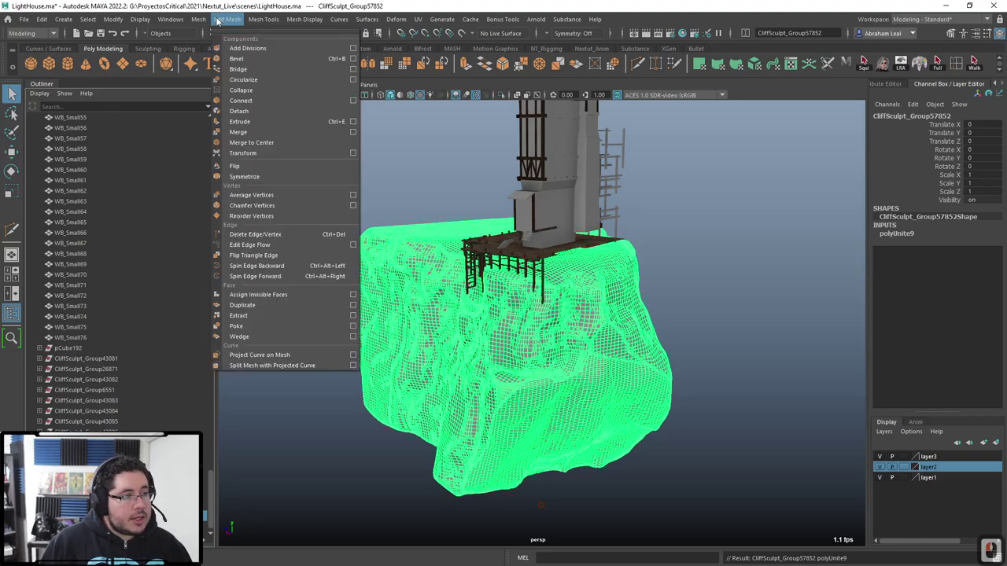
pyautogui.click(245, 133)
pyautogui.keyDown('alt'); pyautogui.moveTo(613, 276); pyautogui.dragTo(707, 284, button='right'); pyautogui.keyUp('alt')
pyautogui.click(846, 198)
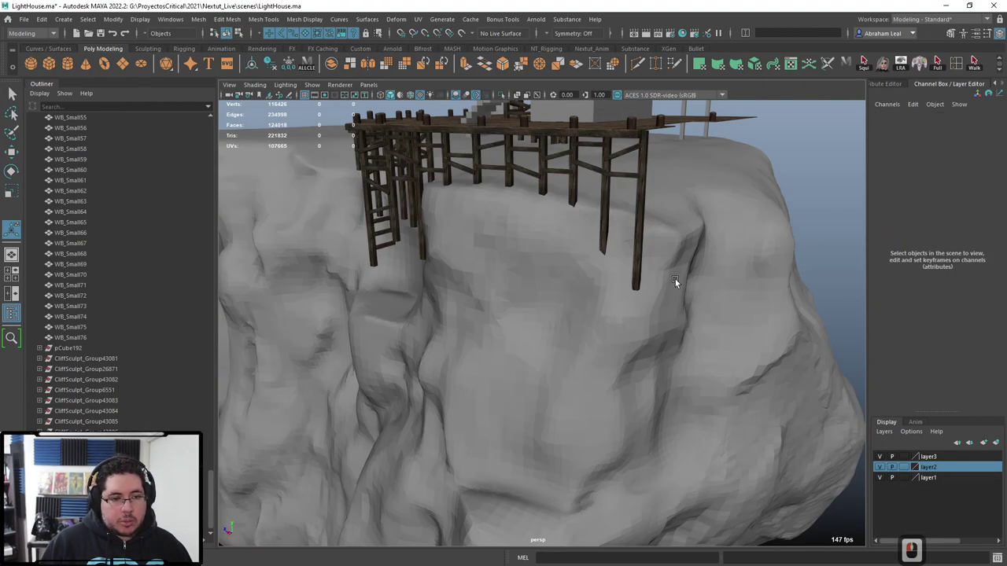
pyautogui.click(690, 289)
pyautogui.press('3')
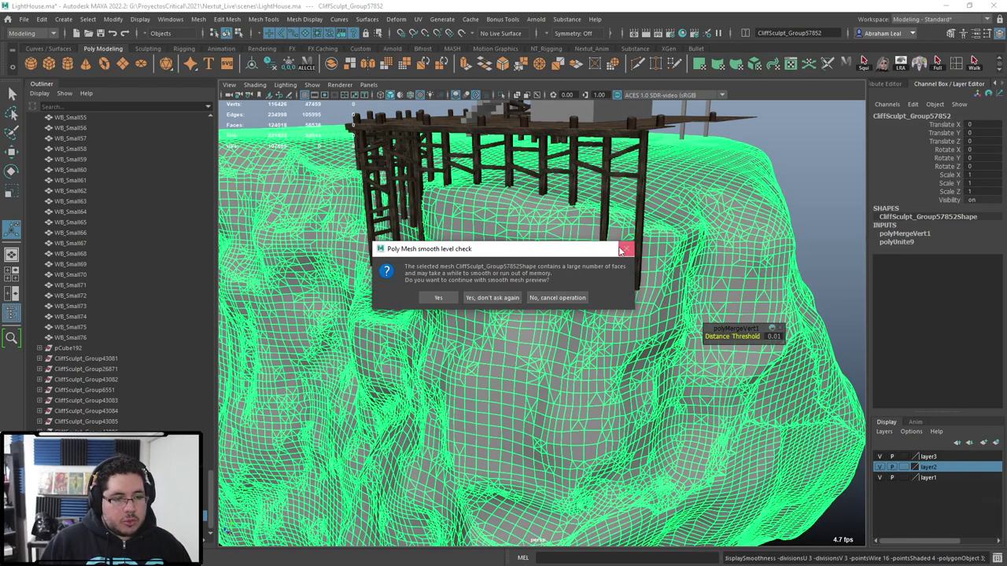
pyautogui.click(621, 250)
pyautogui.click(803, 308)
pyautogui.press('1')
pyautogui.keyDown('alt'); pyautogui.moveTo(802, 307); pyautogui.dragTo(700, 236, button='right'); pyautogui.keyUp('alt')
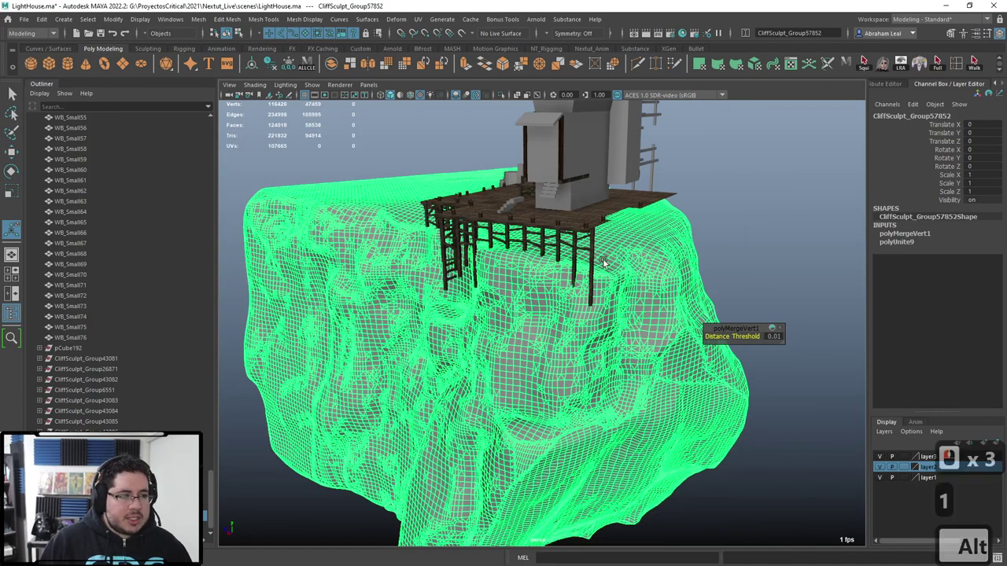
# Try to raise the cliff to Translate Y 225.834 and squash its height to Scale Y 0.836
pyautogui.keyDown('alt'); pyautogui.moveTo(700, 236); pyautogui.dragTo(776, 213); pyautogui.keyUp('alt')
pyautogui.click(460, 151)
pyautogui.click(361, 190)
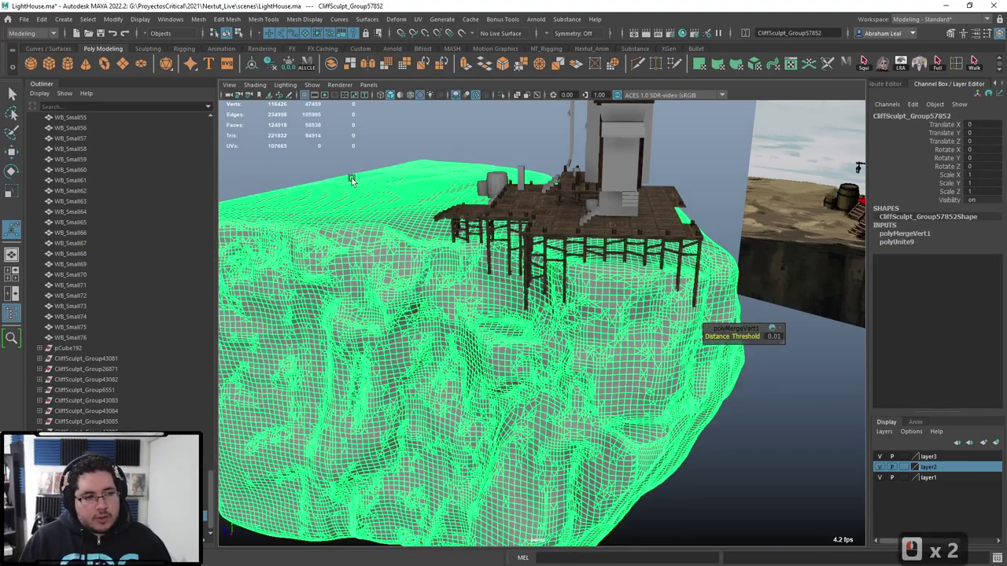
pyautogui.keyDown('alt'); pyautogui.moveTo(364, 180); pyautogui.dragTo(499, 272); pyautogui.keyUp('alt')
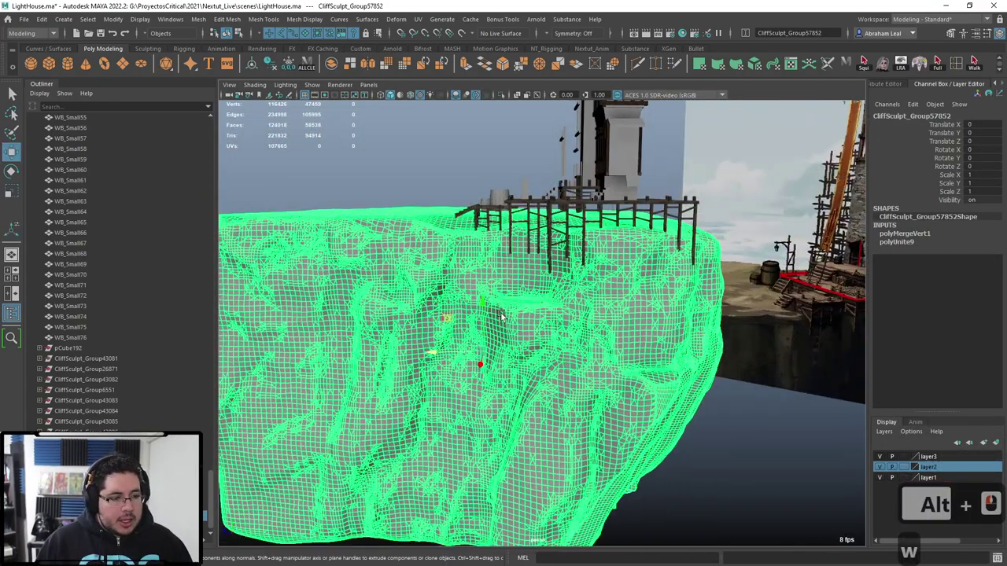
pyautogui.press('w')
pyautogui.moveTo(483, 310); pyautogui.dragTo(556, 303)
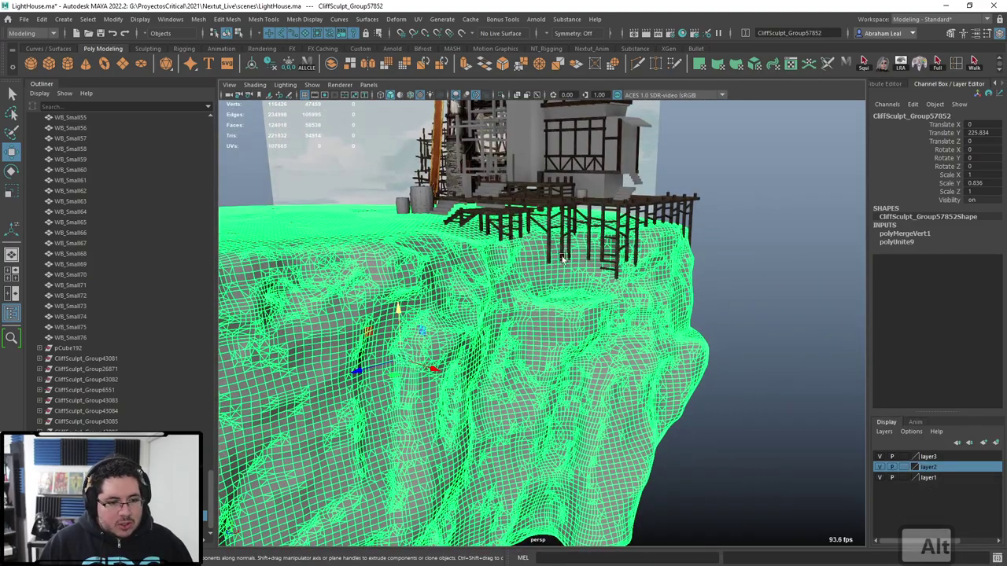
pyautogui.hotkey('ctrl', 'z')
pyautogui.hotkey('ctrl', 'z')
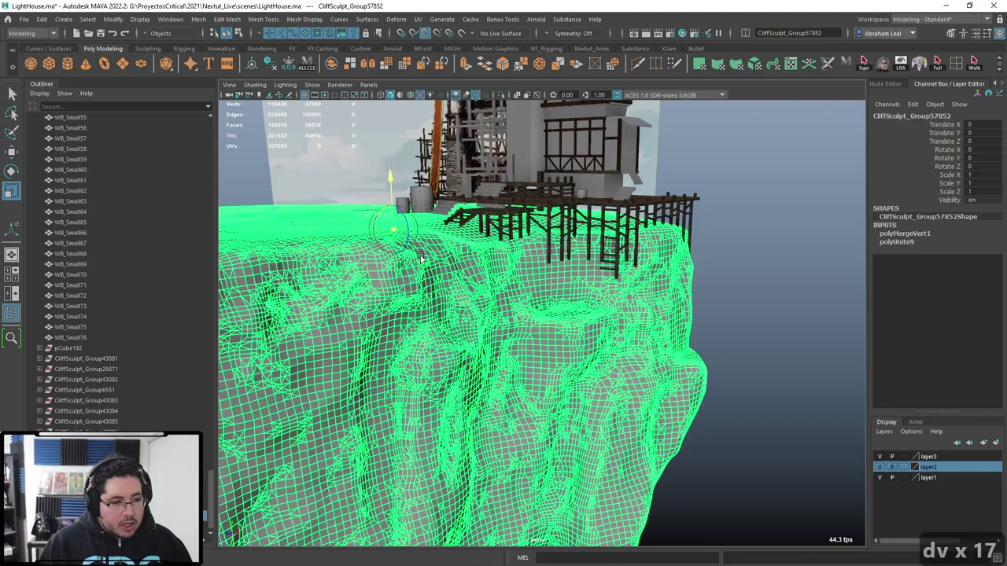
# Snap the cliff's pivot to its top surface, set Scale Y to 0.34 and raise the cliff to Translate Y 23.979
pyautogui.click(392, 229)
pyautogui.keyDown('alt'); pyautogui.moveTo(393, 244); pyautogui.dragTo(553, 288, button='right'); pyautogui.keyUp('alt')
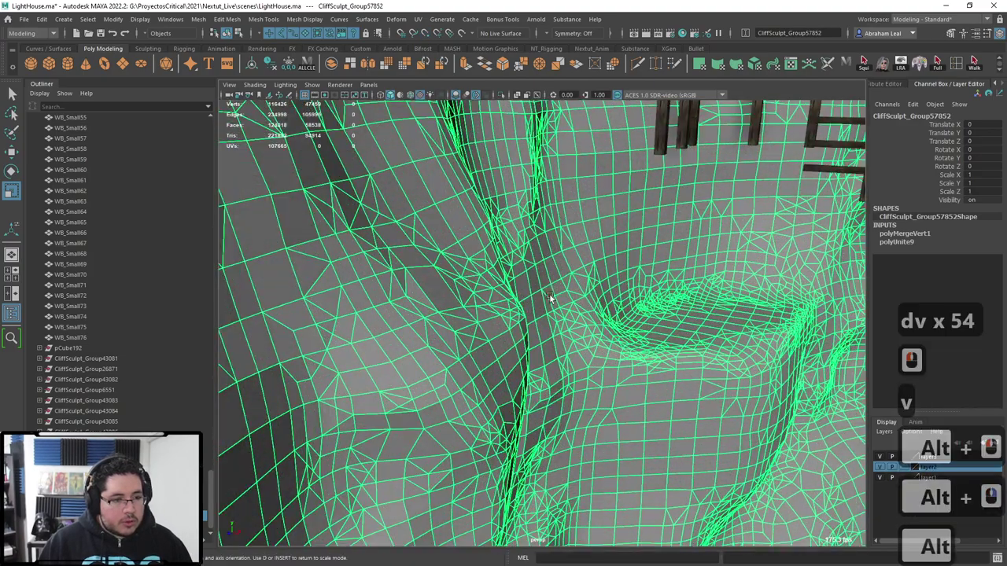
pyautogui.keyDown('alt'); pyautogui.moveTo(553, 288); pyautogui.dragTo(472, 347); pyautogui.keyUp('alt')
pyautogui.keyDown('alt'); pyautogui.moveTo(441, 366); pyautogui.dragTo(576, 376, button='middle'); pyautogui.keyUp('alt')
pyautogui.keyDown('alt'); pyautogui.moveTo(575, 377); pyautogui.dragTo(572, 373); pyautogui.keyUp('alt')
pyautogui.keyDown('alt'); pyautogui.moveTo(573, 373); pyautogui.dragTo(521, 350, button='right'); pyautogui.keyUp('alt')
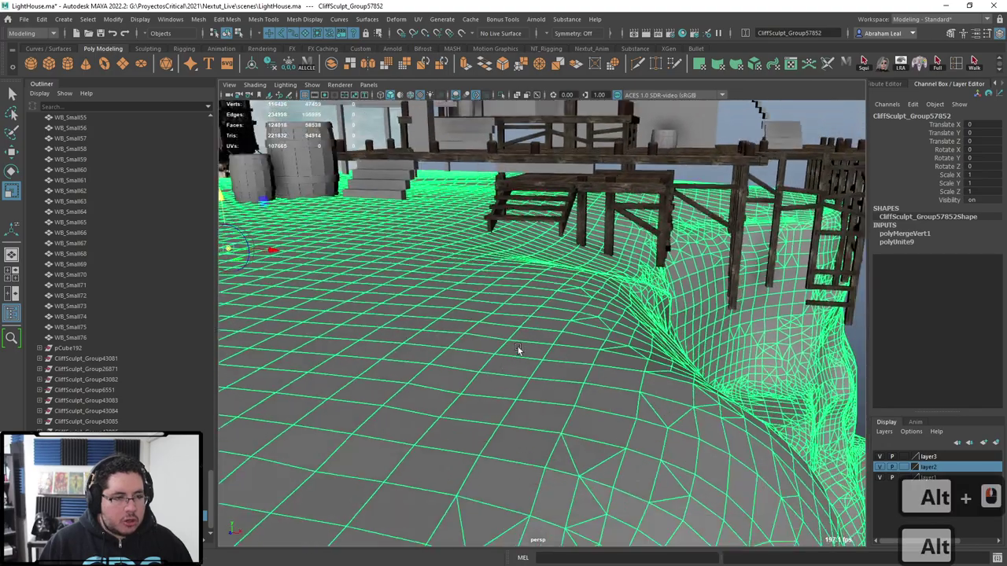
pyautogui.keyDown('alt'); pyautogui.moveTo(521, 350); pyautogui.dragTo(441, 327); pyautogui.keyUp('alt')
pyautogui.keyDown('alt'); pyautogui.moveTo(440, 326); pyautogui.dragTo(341, 290, button='right'); pyautogui.keyUp('alt')
pyautogui.moveTo(347, 206); pyautogui.dragTo(565, 258)
pyautogui.press('w')
pyautogui.press('w')
# Select the lower faces of the cliff mesh and move them down to make the rock wall taller
pyautogui.moveTo(567, 249); pyautogui.dragTo(573, 272, button='right')
pyautogui.scroll(-4, 572, 269)
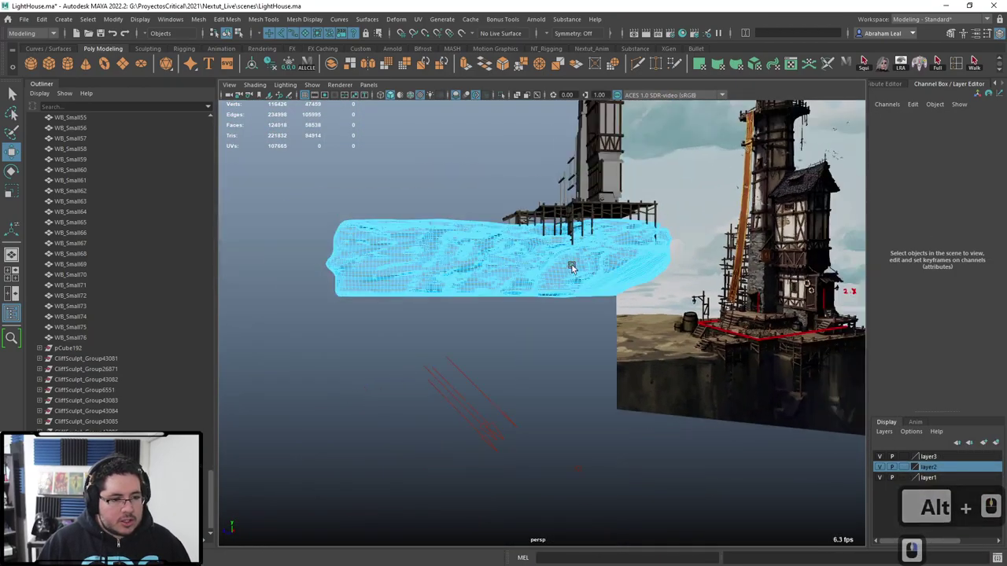
pyautogui.keyDown('alt'); pyautogui.moveTo(572, 269); pyautogui.dragTo(551, 285); pyautogui.keyUp('alt')
pyautogui.moveTo(176, 411); pyautogui.dragTo(178, 411)
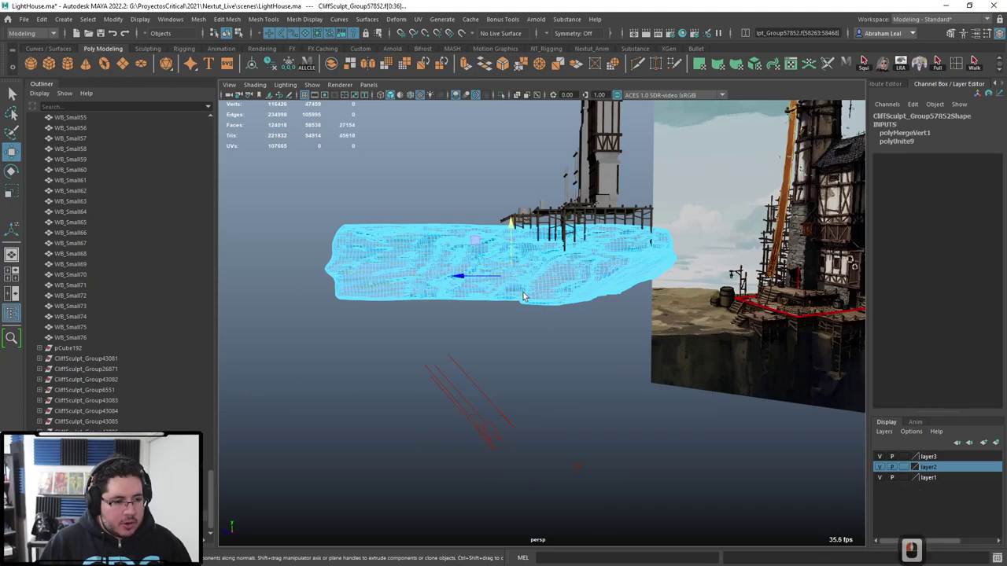
pyautogui.moveTo(527, 280); pyautogui.dragTo(539, 281)
pyautogui.moveTo(511, 224); pyautogui.dragTo(509, 268)
pyautogui.moveTo(509, 269); pyautogui.dragTo(472, 266, button='right')
pyautogui.keyDown('alt'); pyautogui.moveTo(488, 245); pyautogui.dragTo(509, 252); pyautogui.keyUp('alt')
pyautogui.moveTo(510, 251); pyautogui.dragTo(562, 233, button='right')
pyautogui.click(777, 293)
# Shift the whole cliff mesh under the wooden pier to Translate X -43.396
pyautogui.keyDown('alt'); pyautogui.moveTo(779, 325); pyautogui.dragTo(503, 315); pyautogui.keyUp('alt')
pyautogui.keyDown('alt'); pyautogui.moveTo(504, 315); pyautogui.dragTo(609, 361, button='right'); pyautogui.keyUp('alt')
pyautogui.keyDown('alt'); pyautogui.moveTo(609, 361); pyautogui.dragTo(597, 366); pyautogui.keyUp('alt')
pyautogui.keyDown('alt'); pyautogui.moveTo(597, 365); pyautogui.dragTo(551, 346, button='right'); pyautogui.keyUp('alt')
pyautogui.keyDown('alt'); pyautogui.moveTo(551, 346); pyautogui.dragTo(604, 417); pyautogui.keyUp('alt')
pyautogui.keyDown('alt'); pyautogui.moveTo(604, 417); pyautogui.dragTo(627, 427, button='middle'); pyautogui.keyUp('alt')
pyautogui.keyDown('alt'); pyautogui.moveTo(742, 403); pyautogui.dragTo(627, 351); pyautogui.keyUp('alt')
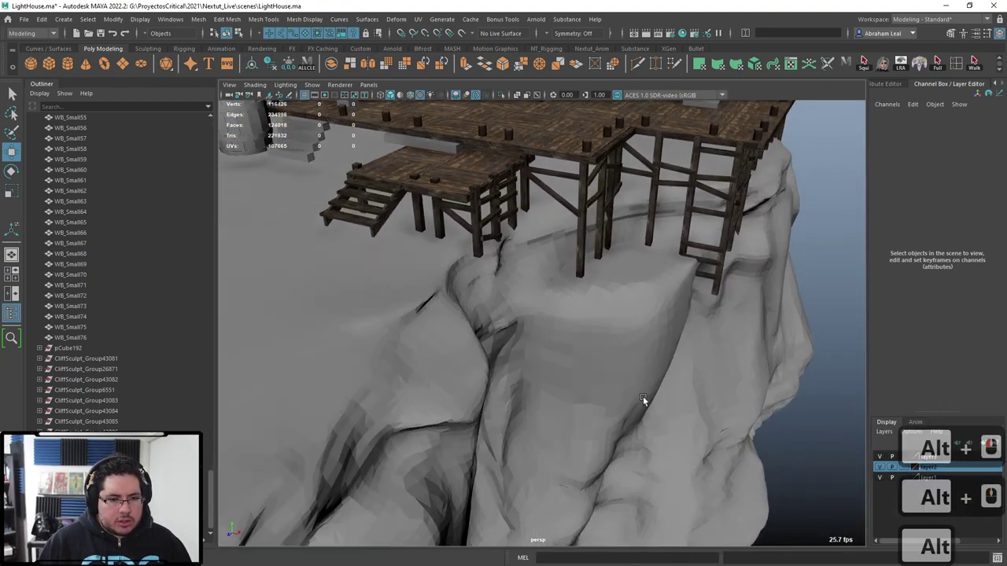
pyautogui.click(593, 338)
pyautogui.press('w')
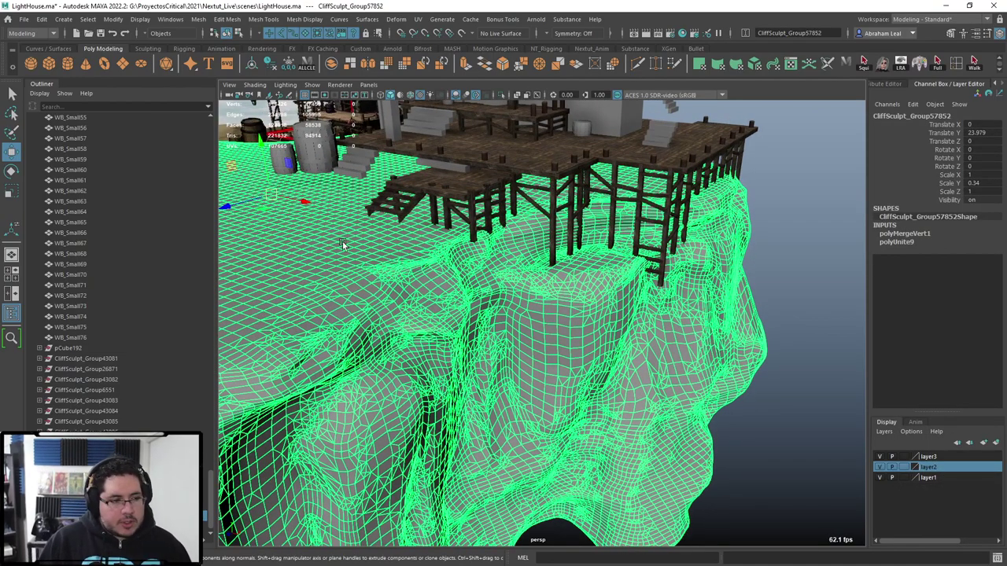
pyautogui.moveTo(308, 205)
pyautogui.mouseDown()
pyautogui.moveTo(318, 200)
pyautogui.moveTo(299, 206)
pyautogui.mouseUp()
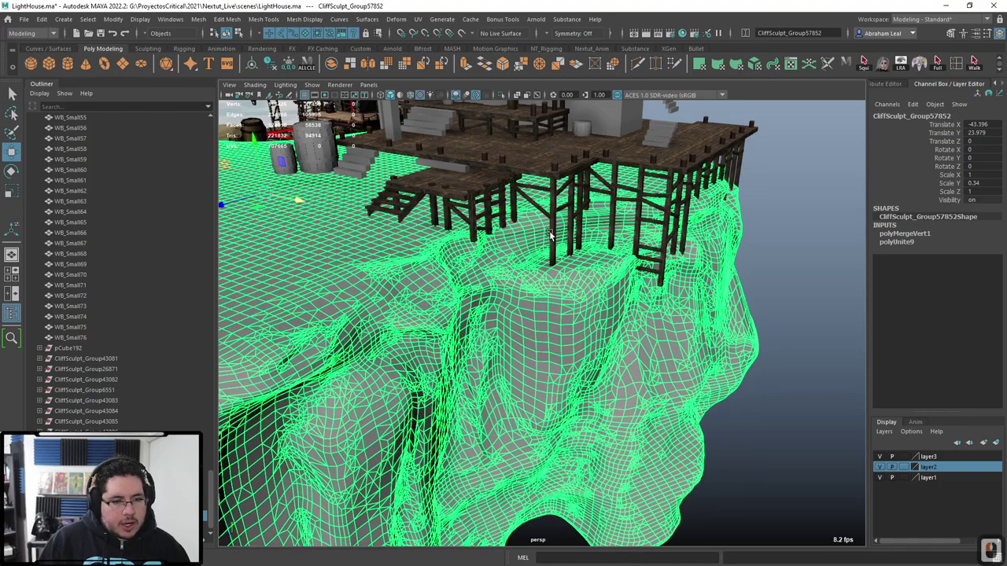
pyautogui.click(816, 304)
# Lengthen the ladder's outer post by selecting its bottom vertices and moving them down towards the rock
pyautogui.keyDown('alt'); pyautogui.moveTo(621, 303); pyautogui.dragTo(681, 304, button='right'); pyautogui.keyUp('alt')
pyautogui.keyDown('alt'); pyautogui.moveTo(681, 304); pyautogui.dragTo(591, 313); pyautogui.keyUp('alt')
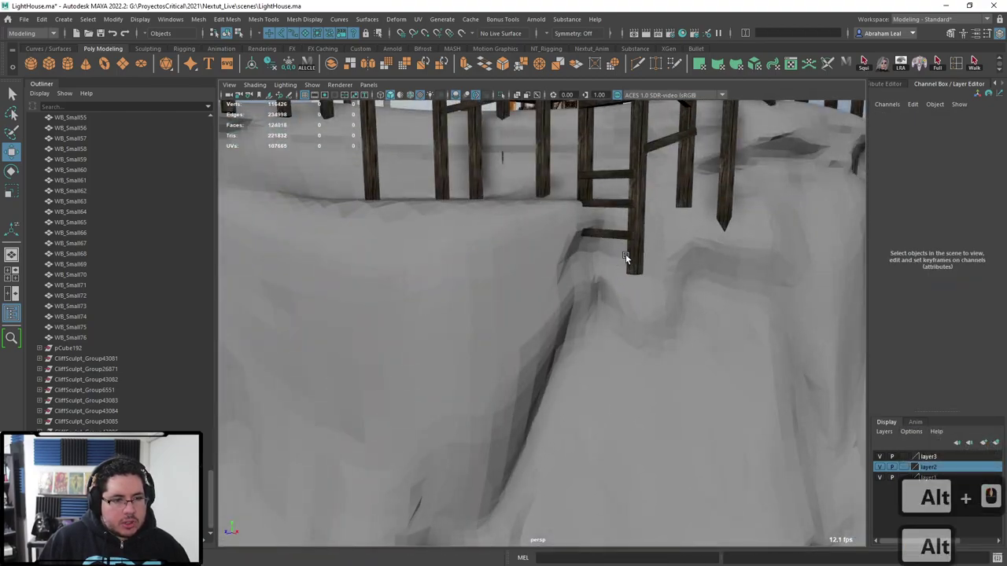
pyautogui.click(632, 258)
pyautogui.moveTo(631, 266); pyautogui.dragTo(588, 266, button='right')
pyautogui.moveTo(669, 266); pyautogui.dragTo(595, 301)
pyautogui.press('w')
pyautogui.moveTo(637, 237); pyautogui.dragTo(656, 311)
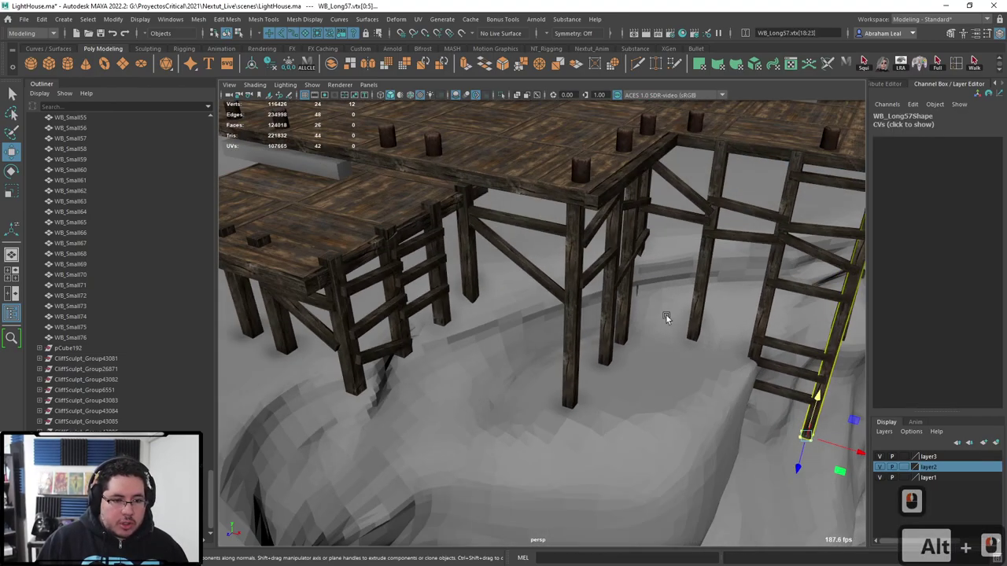
# Try to raise the rock face beneath the ladder by moving softly selected faces upward
pyautogui.keyDown('alt'); pyautogui.moveTo(655, 312); pyautogui.dragTo(543, 323, button='middle'); pyautogui.keyUp('alt')
pyautogui.keyDown('alt'); pyautogui.moveTo(543, 323); pyautogui.dragTo(620, 374, button='right'); pyautogui.keyUp('alt')
pyautogui.keyDown('alt'); pyautogui.moveTo(586, 429); pyautogui.dragTo(620, 386); pyautogui.keyUp('alt')
pyautogui.click(620, 386)
pyautogui.moveTo(641, 268); pyautogui.dragTo(650, 321, button='right')
pyautogui.click(654, 353)
pyautogui.moveTo(656, 324); pyautogui.dragTo(657, 282)
pyautogui.press('w')
pyautogui.hotkey('ctrl', 'z')
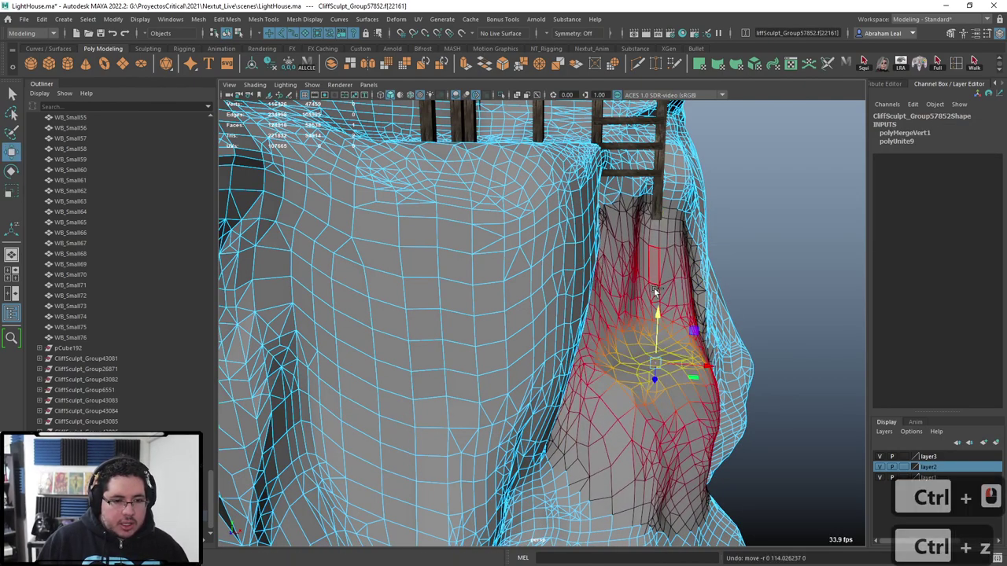
pyautogui.moveTo(576, 387); pyautogui.dragTo(576, 388)
pyautogui.moveTo(632, 286); pyautogui.dragTo(669, 272)
pyautogui.hotkey('ctrl', 'z')
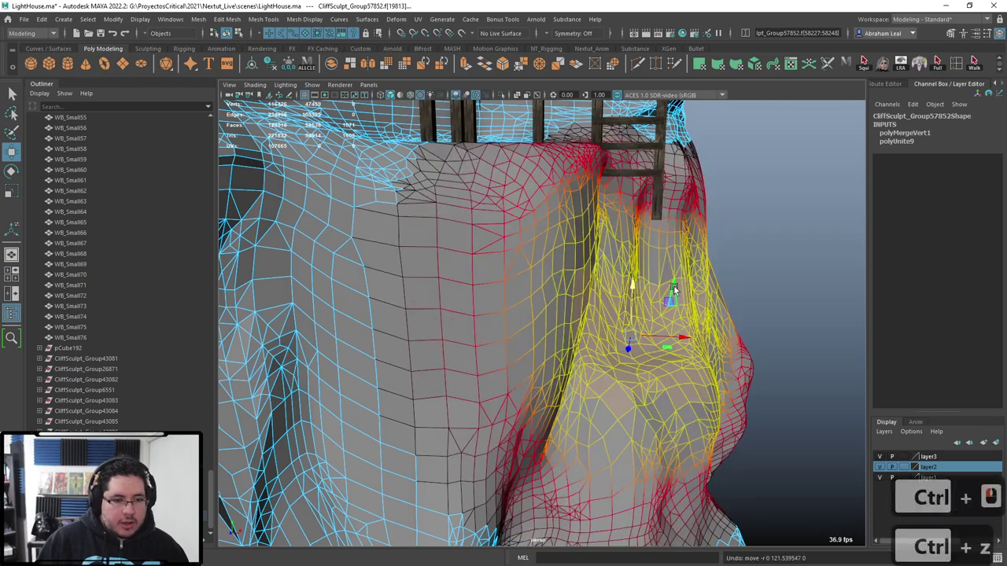
pyautogui.hotkey('ctrl', 'z')
# Try scaling and lifting a different soft-selected patch of faces below the ladder into a ledge
pyautogui.click(625, 272)
pyautogui.press('r')
pyautogui.moveTo(628, 228); pyautogui.dragTo(642, 334)
pyautogui.press('w')
pyautogui.hotkey('ctrl', 'z')
pyautogui.click(640, 336)
pyautogui.press('r')
pyautogui.press('w')
pyautogui.moveTo(640, 288); pyautogui.dragTo(653, 176)
pyautogui.hotkey('ctrl', 'z')
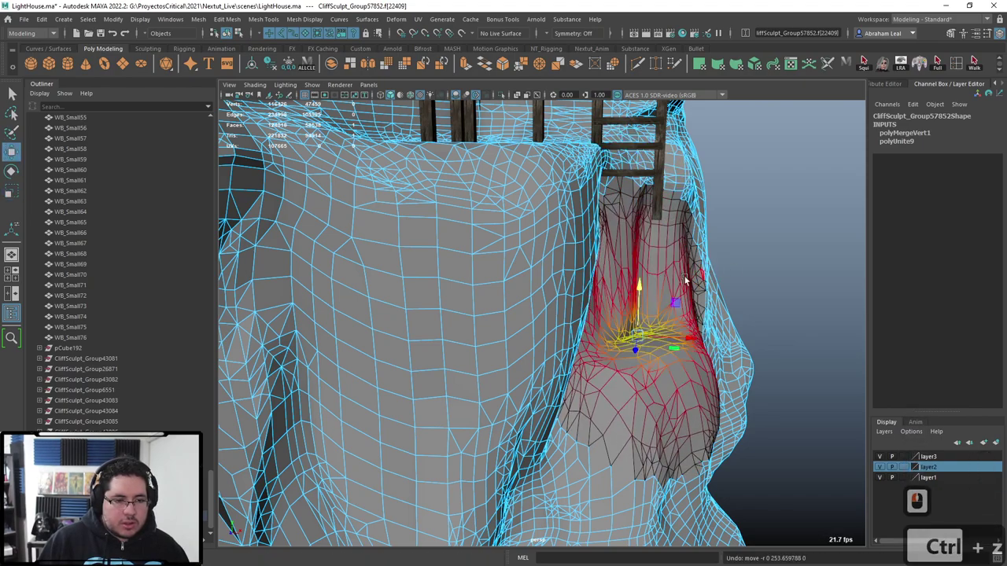
pyautogui.hotkey('ctrl', 'z')
pyautogui.moveTo(650, 288); pyautogui.dragTo(660, 202)
pyautogui.hotkey('ctrl', 'z')
pyautogui.click(747, 235)
pyautogui.moveTo(747, 235); pyautogui.dragTo(745, 194, button='right')
pyautogui.click(744, 193)
# Duplicate the lowest ladder rung and a ladder post, placing the copies lower to extend the ladder down the cliff
pyautogui.keyDown('alt'); pyautogui.moveTo(745, 193); pyautogui.dragTo(689, 253); pyautogui.keyUp('alt')
pyautogui.keyDown('alt'); pyautogui.moveTo(689, 253); pyautogui.dragTo(533, 273, button='right'); pyautogui.keyUp('alt')
pyautogui.click(509, 256)
pyautogui.hotkey('ctrl', 'd')
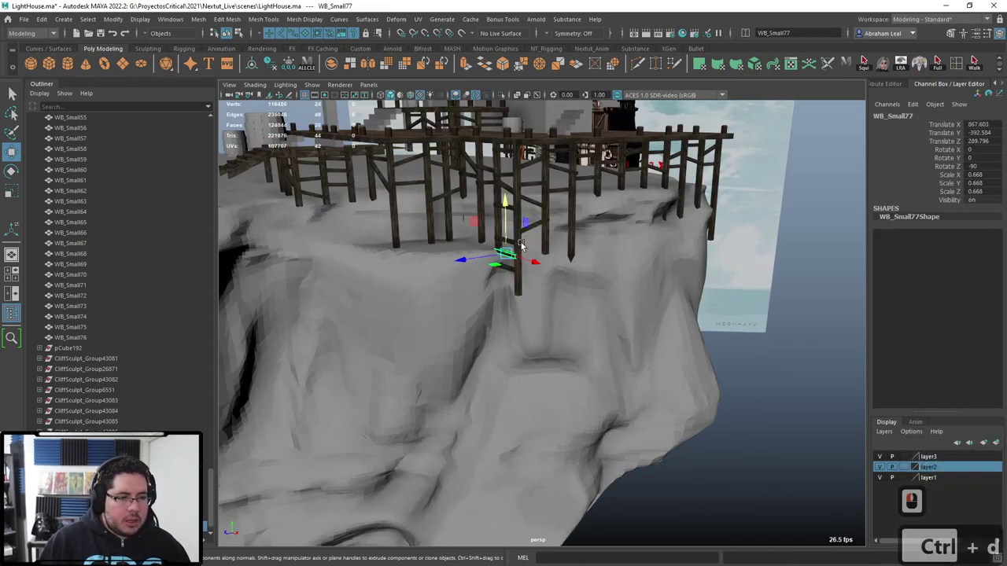
pyautogui.click(521, 204)
pyautogui.hotkey('ctrl', 'd')
pyautogui.click(780, 383)
# Soften all the edges of the cliff mesh so its surface shades smoothly
pyautogui.keyDown('alt'); pyautogui.moveTo(780, 383); pyautogui.dragTo(706, 370); pyautogui.keyUp('alt')
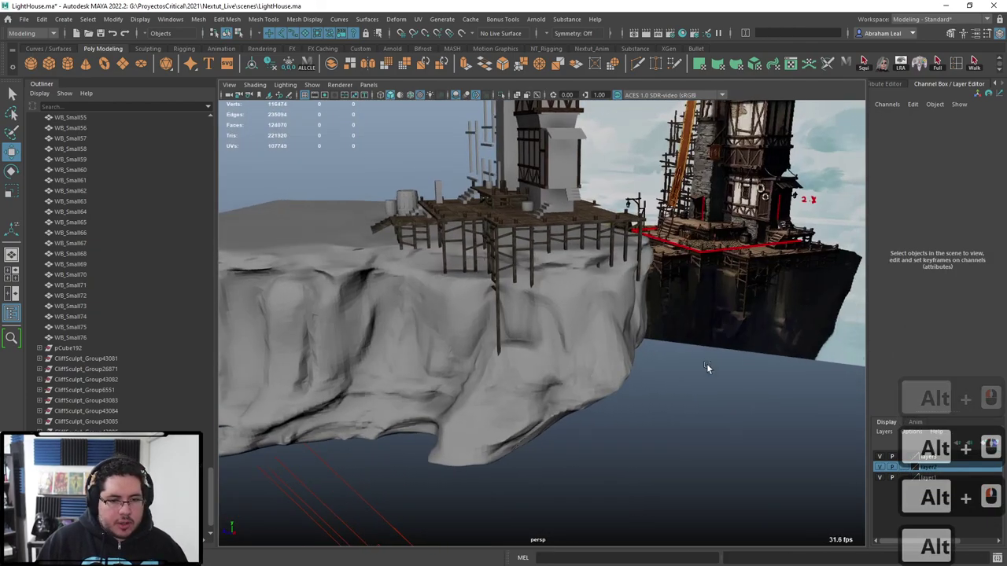
pyautogui.keyDown('alt'); pyautogui.moveTo(733, 332); pyautogui.dragTo(321, 242); pyautogui.keyUp('alt')
pyautogui.click(499, 386)
pyautogui.click(303, 19)
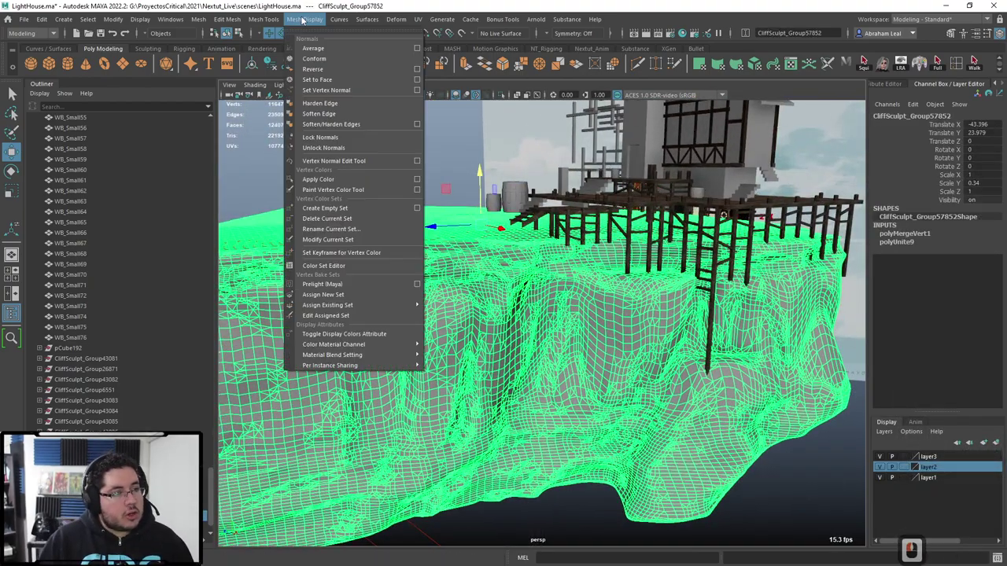
pyautogui.click(322, 117)
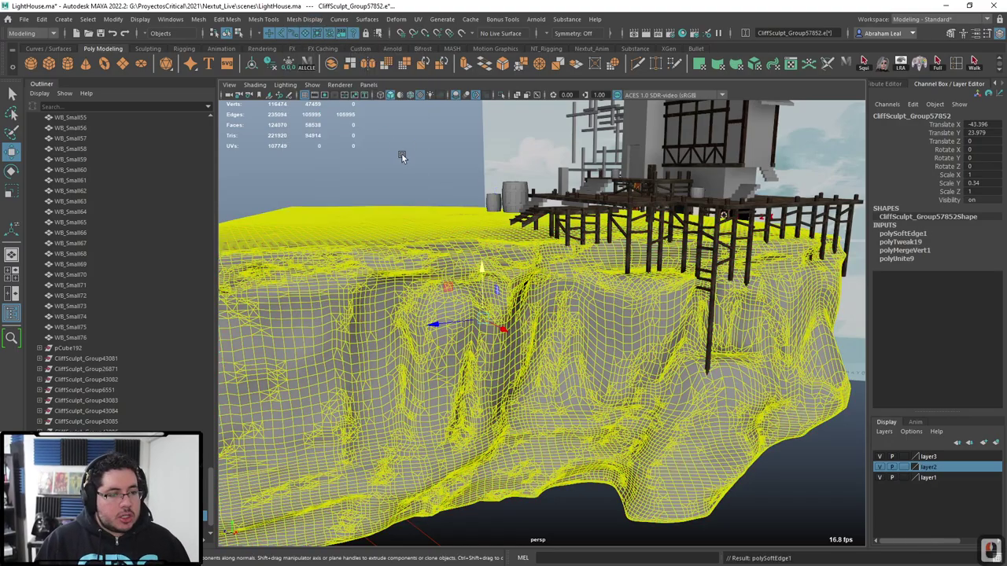
pyautogui.click(402, 153)
# Apply an automatic UV projection to the whole cliff mesh
pyautogui.scroll(-5, 399, 181)
pyautogui.moveTo(400, 197)
pyautogui.keyDown('alt'); pyautogui.mouseDown()
pyautogui.moveTo(385, 214)
pyautogui.moveTo(389, 185)
pyautogui.mouseUp(); pyautogui.keyUp('alt')
pyautogui.keyDown('alt'); pyautogui.moveTo(390, 185); pyautogui.dragTo(457, 229, button='right'); pyautogui.keyUp('alt')
pyautogui.keyDown('alt'); pyautogui.moveTo(456, 229); pyautogui.dragTo(337, 85); pyautogui.keyUp('alt')
pyautogui.click(517, 251)
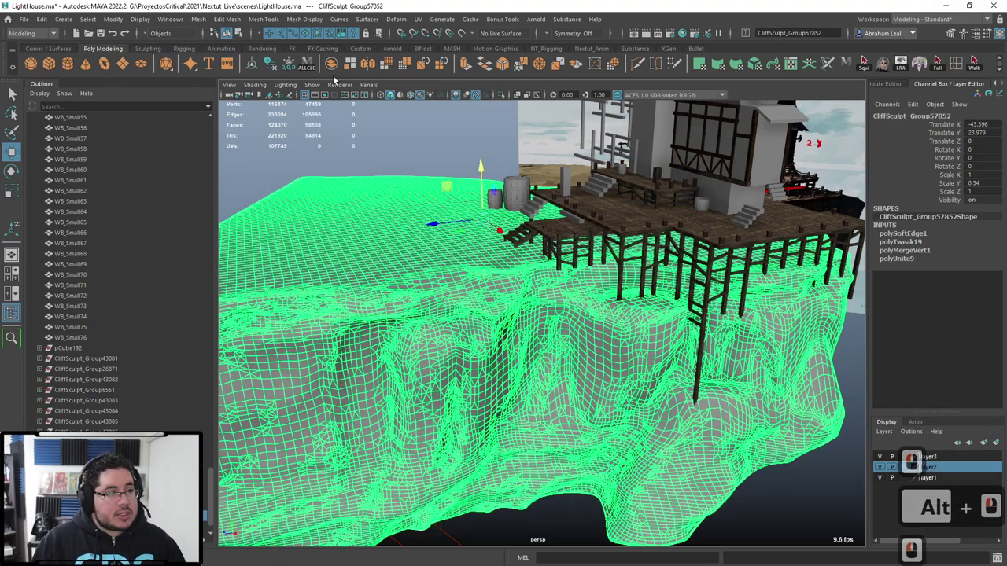
pyautogui.click(417, 24)
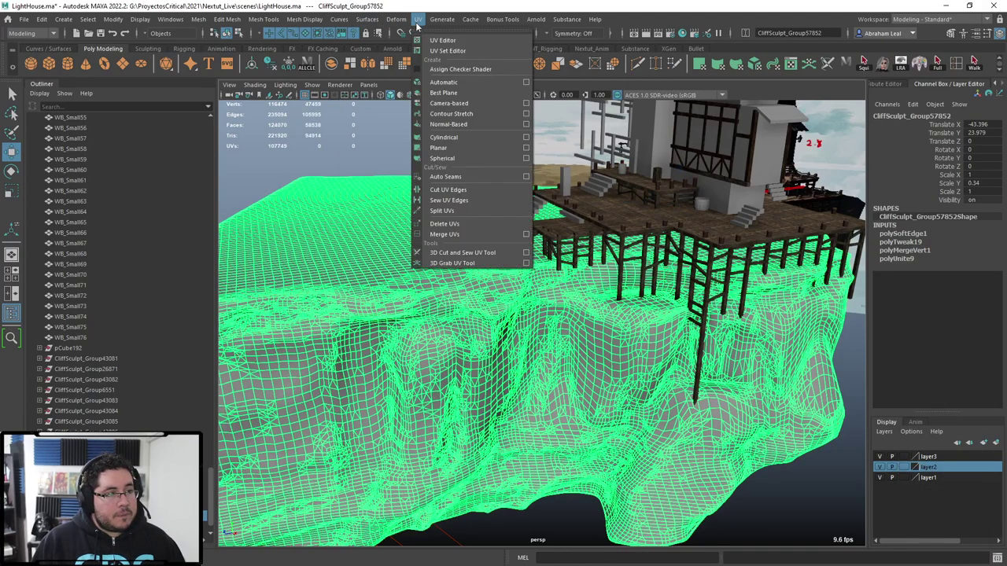
pyautogui.click(477, 83)
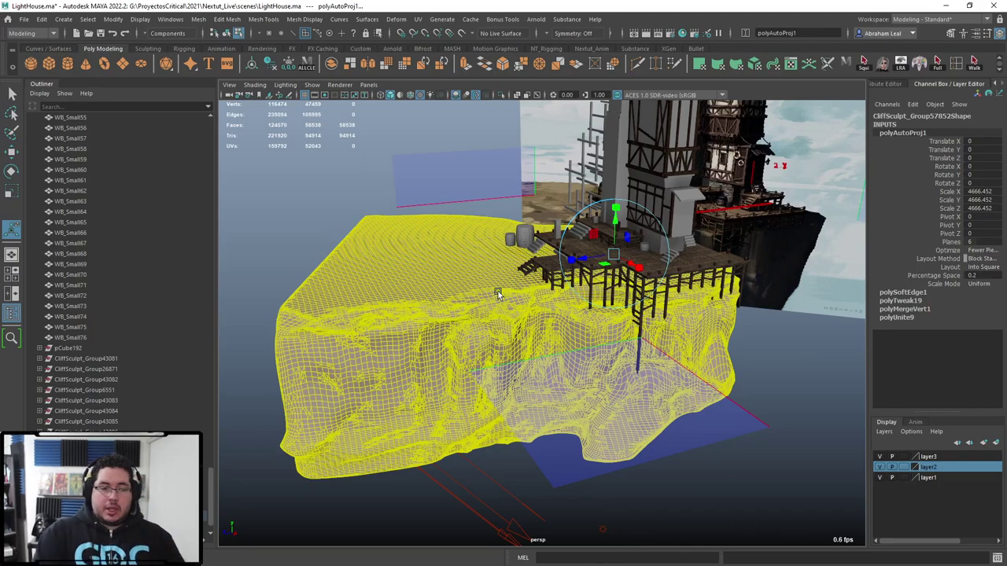
# Reselect the cliff as an object and examine its automatically projected UV shells in the UV Editor
pyautogui.click(446, 101)
pyautogui.moveTo(422, 250); pyautogui.dragTo(439, 243, button='right')
pyautogui.click(439, 244)
pyautogui.click(418, 19)
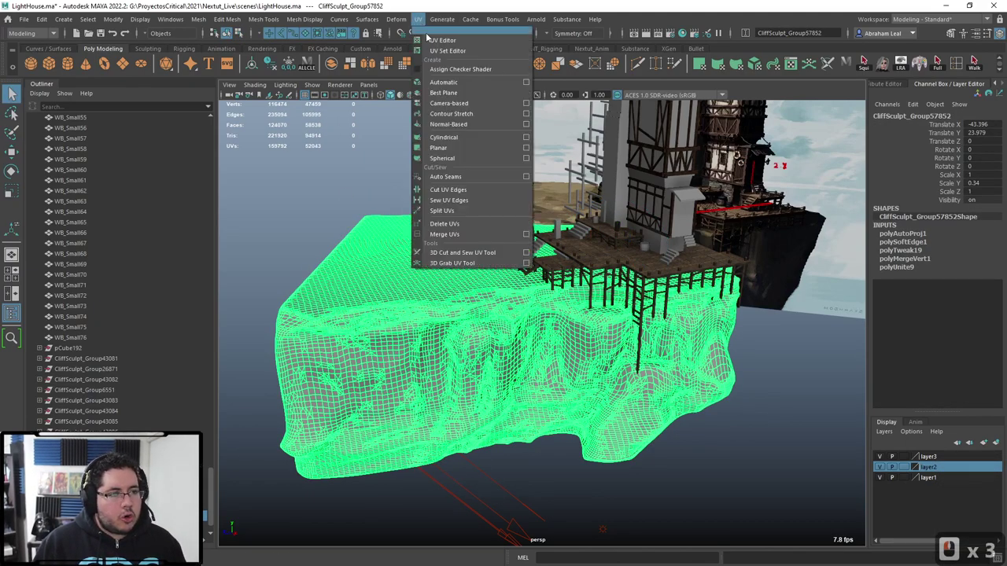
pyautogui.click(441, 40)
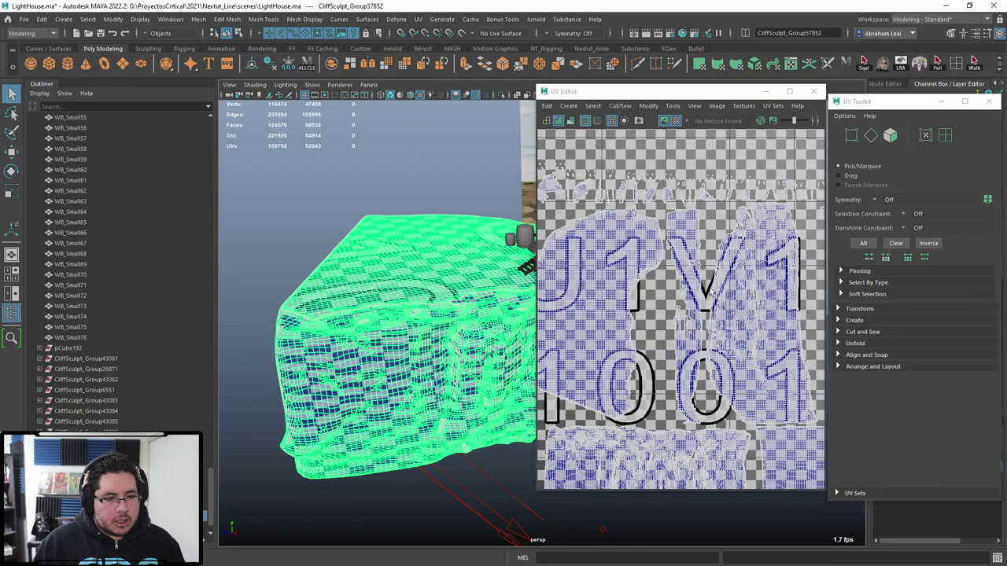
pyautogui.click(815, 91)
# Switch to Chrome to view the Google image results for "genshin impact cliff" as rock references
pyautogui.moveTo(433, 263); pyautogui.dragTo(480, 178, button='right')
pyautogui.moveTo(454, 279); pyautogui.dragTo(484, 269, button='right')
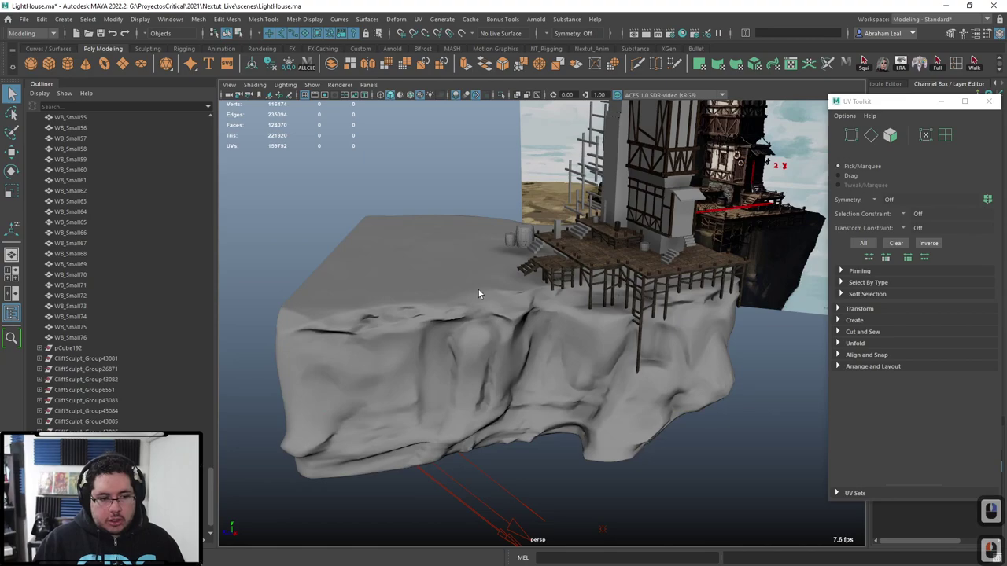
pyautogui.keyDown('alt'); pyautogui.moveTo(475, 287); pyautogui.dragTo(466, 313); pyautogui.keyUp('alt')
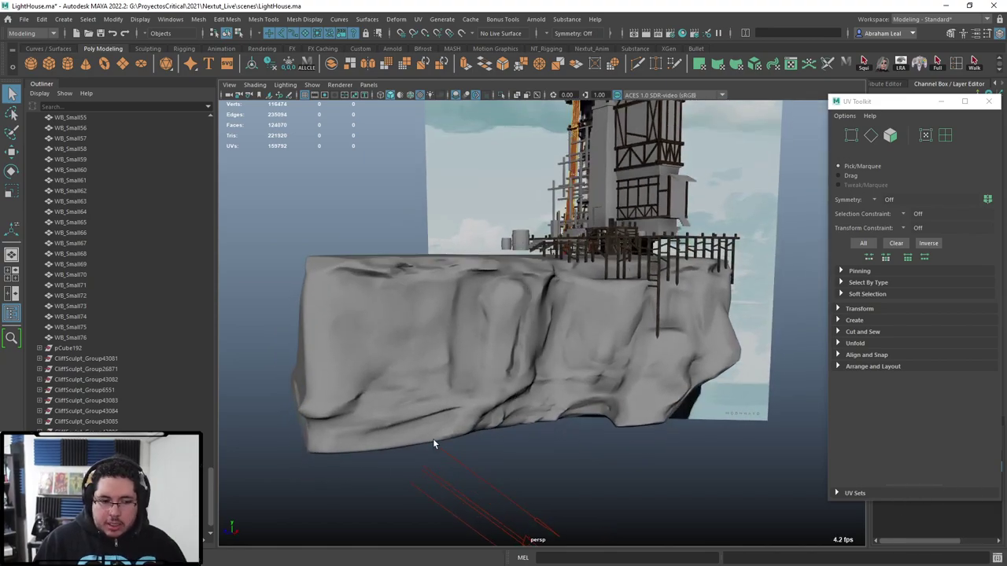
pyautogui.press('super')
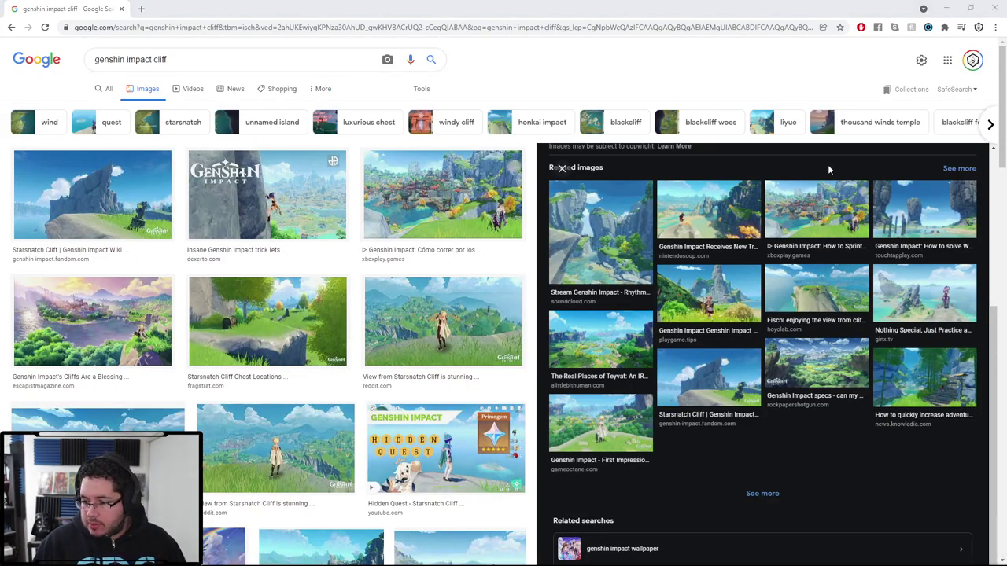
# Go to polyhaven.com and open its library of textures
pyautogui.click(381, 29)
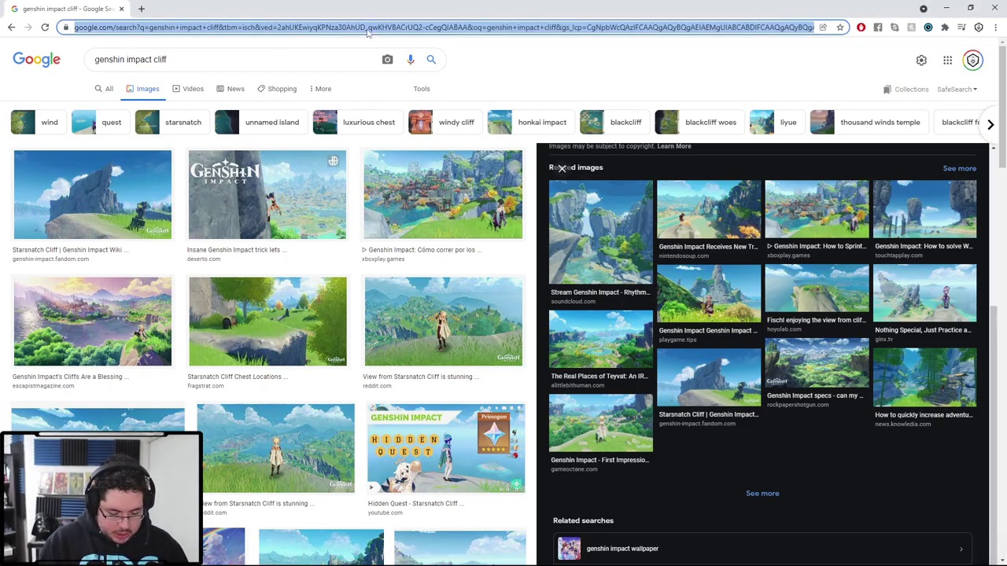
pyautogui.write('polyha')
pyautogui.press('Return')
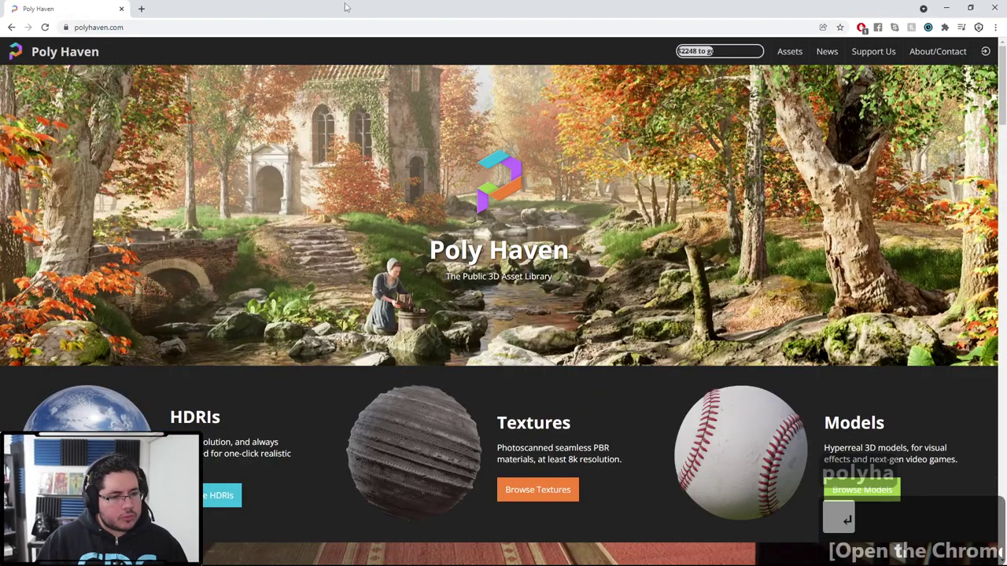
pyautogui.click(537, 490)
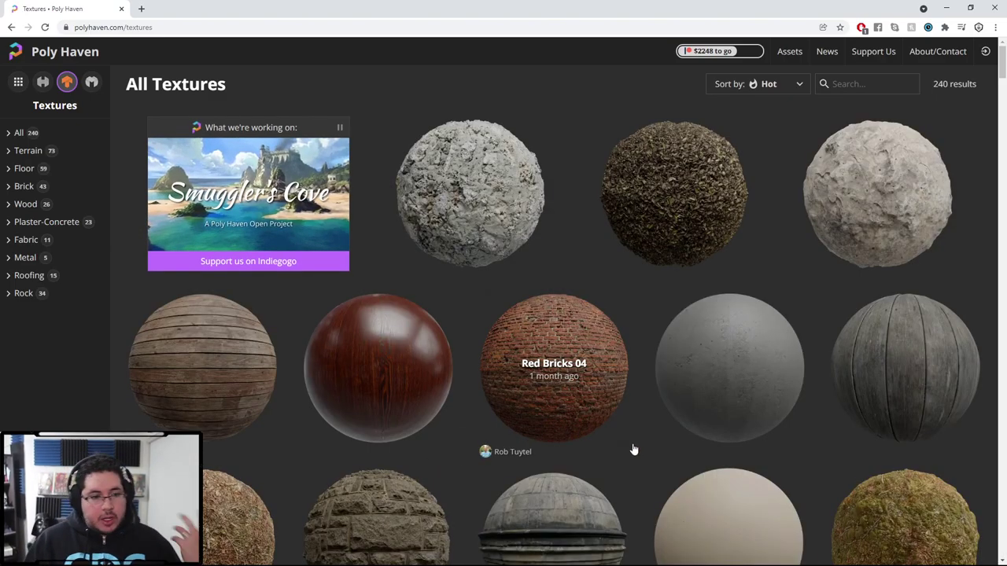
# Browse the texture library for a cliff rock material and preview Rocks Ground 06 on its sphere render
pyautogui.scroll(-4, 638, 448)
pyautogui.scroll(-5, 642, 461)
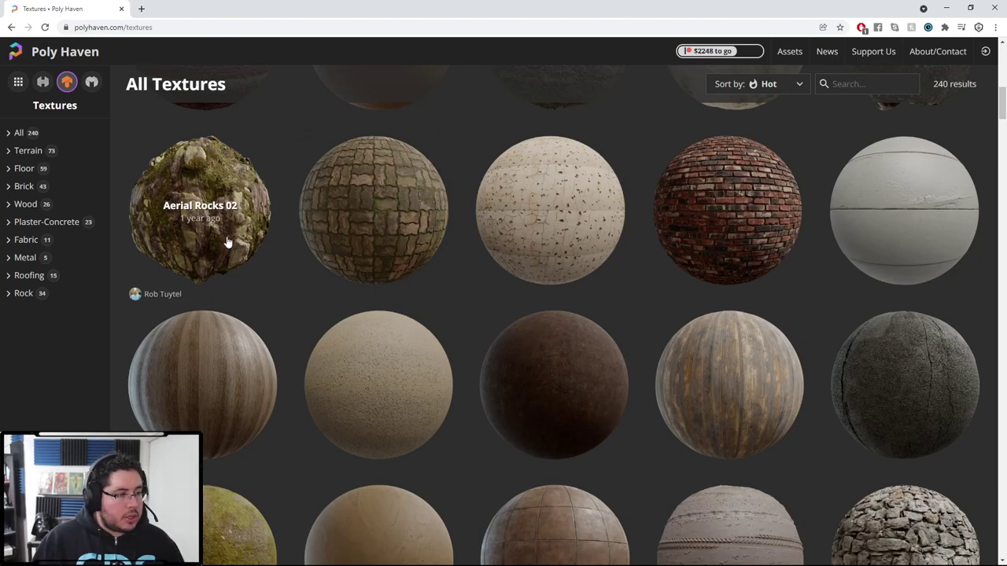
pyautogui.scroll(-2, 226, 242)
pyautogui.scroll(-2, 233, 242)
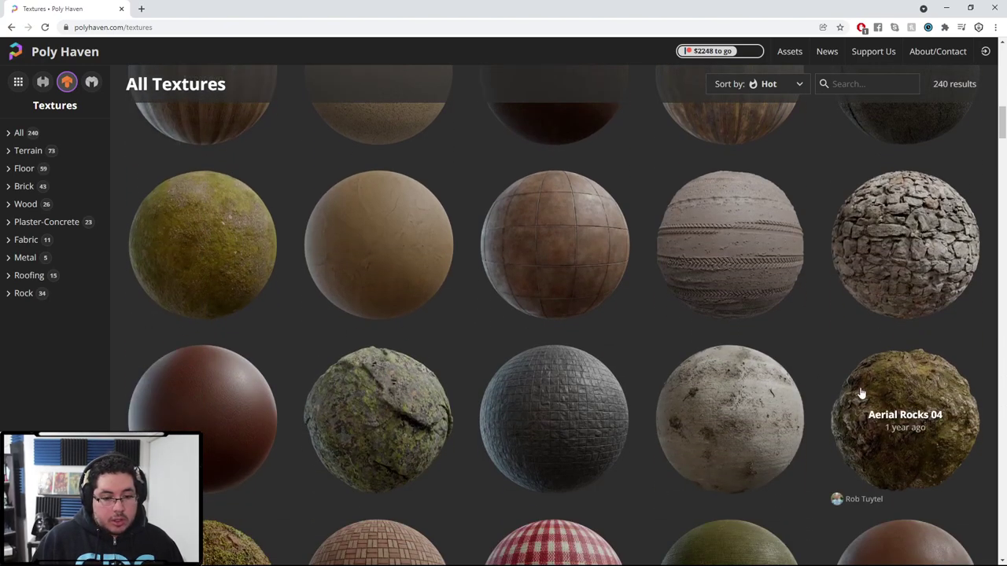
pyautogui.scroll(-8, 810, 278)
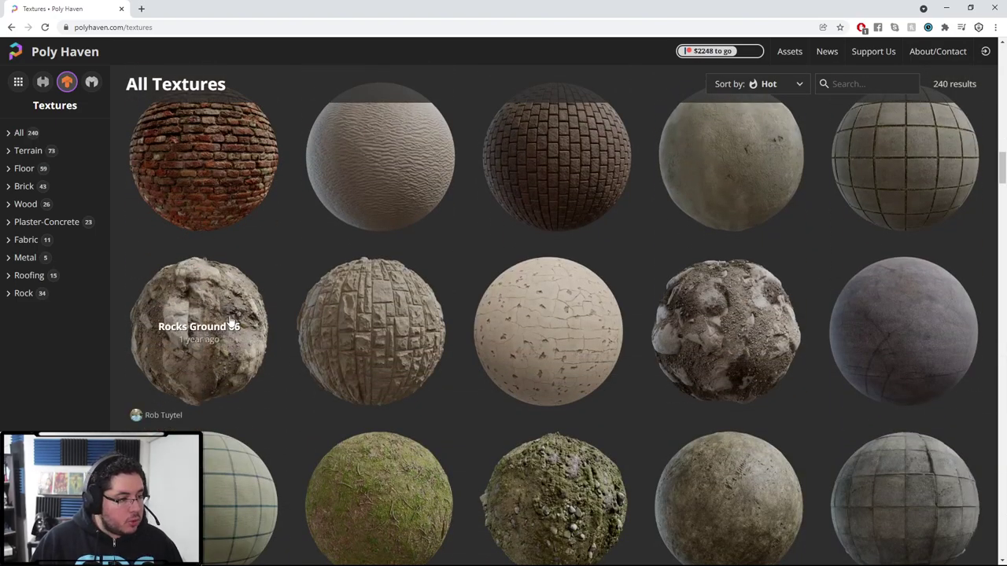
pyautogui.click(240, 302)
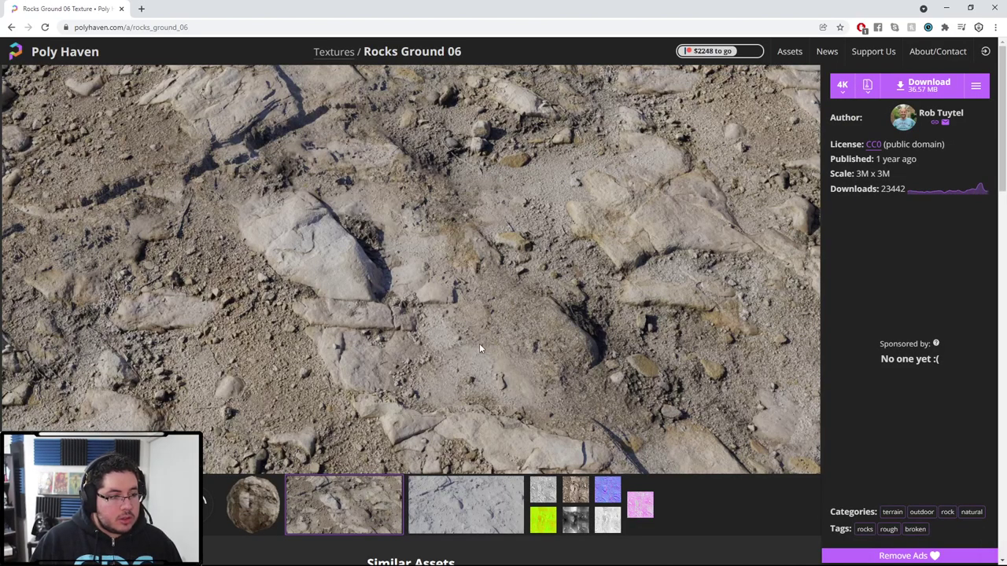
pyautogui.click(232, 502)
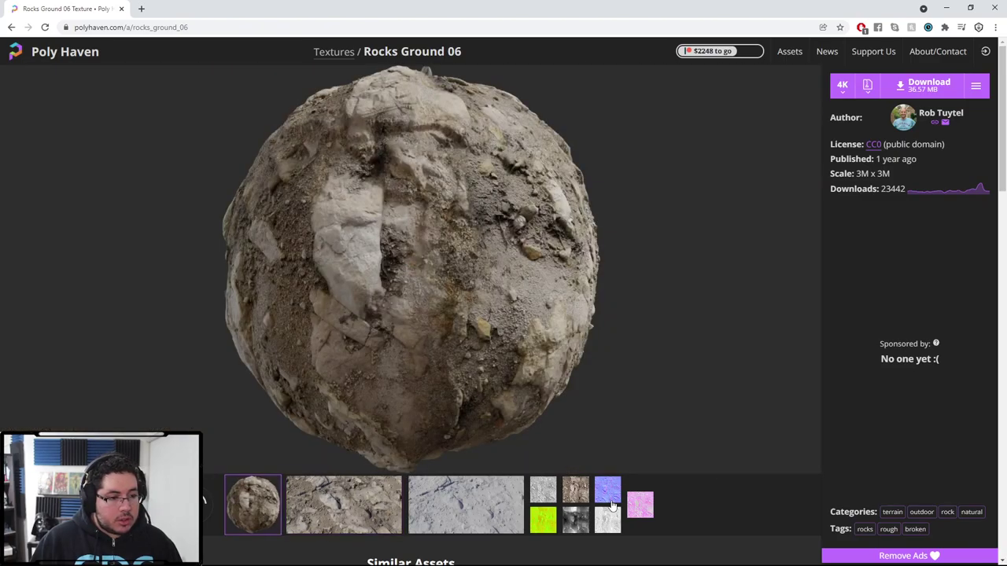
# Return to the full texture list and look through it for alternative rock materials
pyautogui.click(11, 27)
pyautogui.scroll(-8, 479, 259)
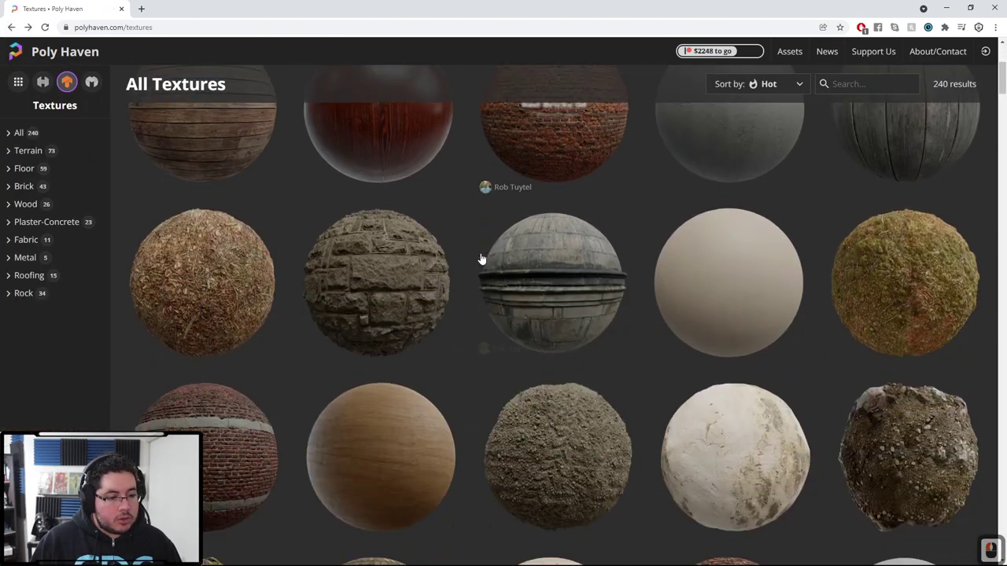
pyautogui.scroll(-15, 481, 259)
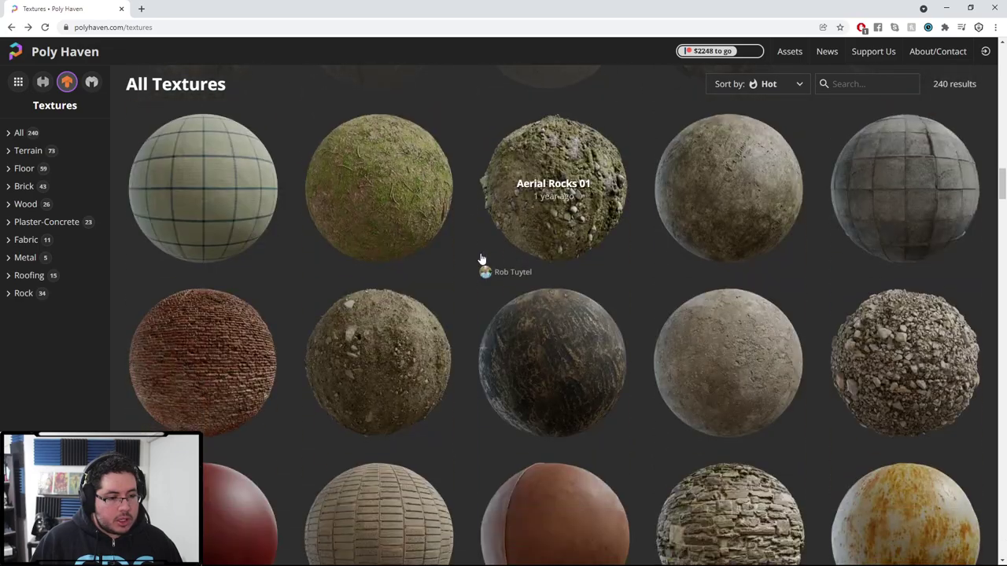
pyautogui.scroll(-10, 481, 259)
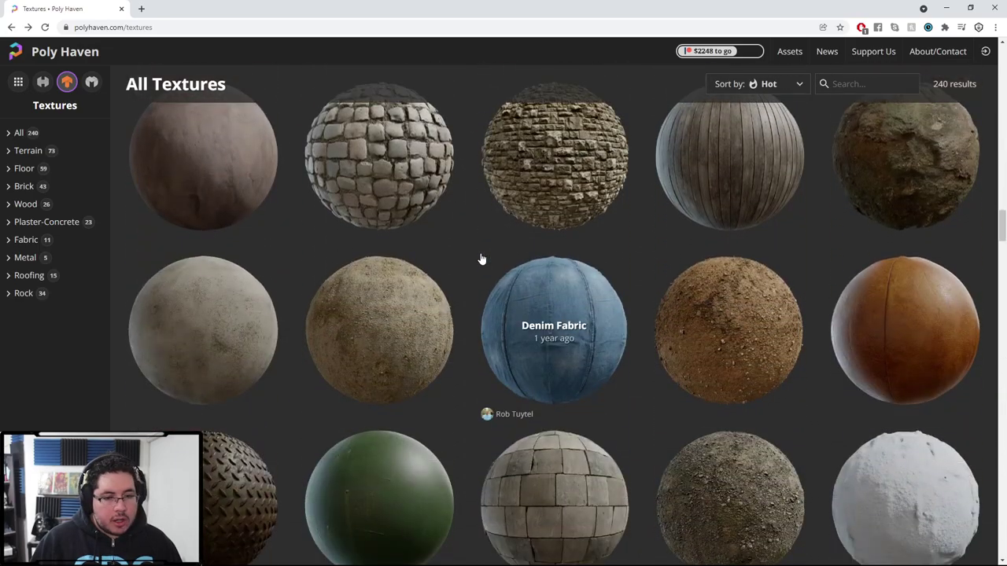
pyautogui.scroll(-12, 481, 259)
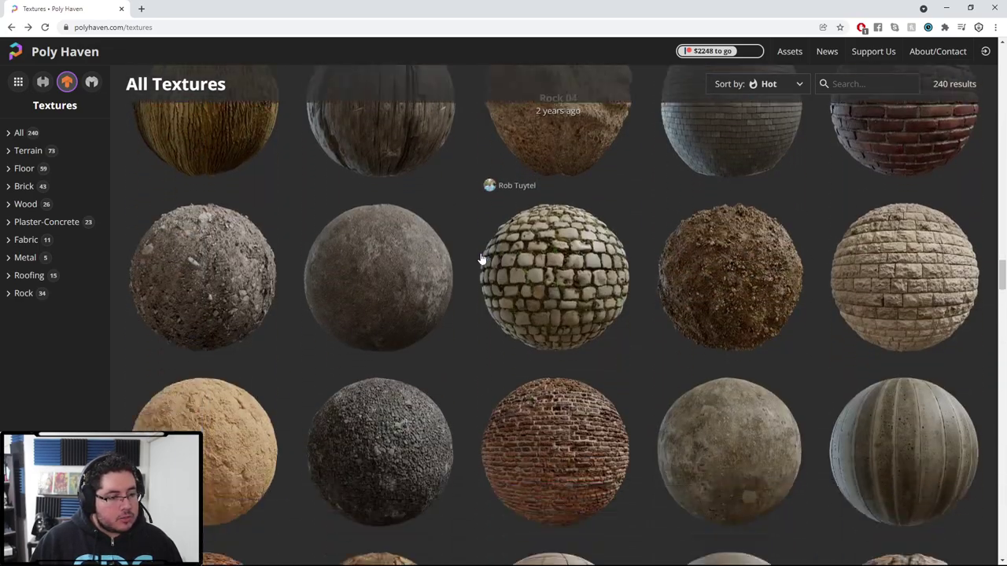
pyautogui.scroll(-3, 482, 259)
pyautogui.scroll(2, 482, 259)
pyautogui.scroll(-10, 418, 218)
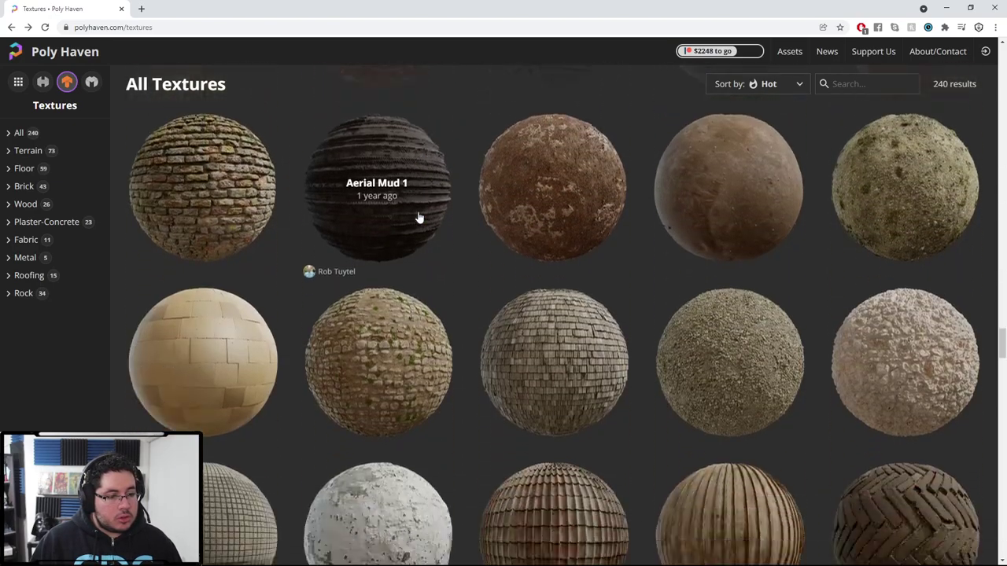
pyautogui.scroll(-10, 418, 218)
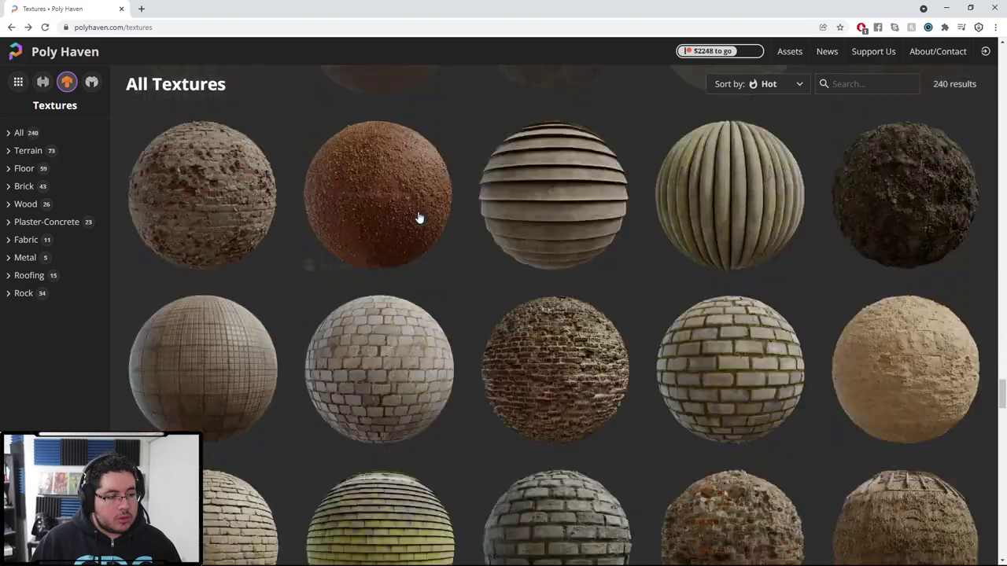
pyautogui.scroll(-10, 419, 218)
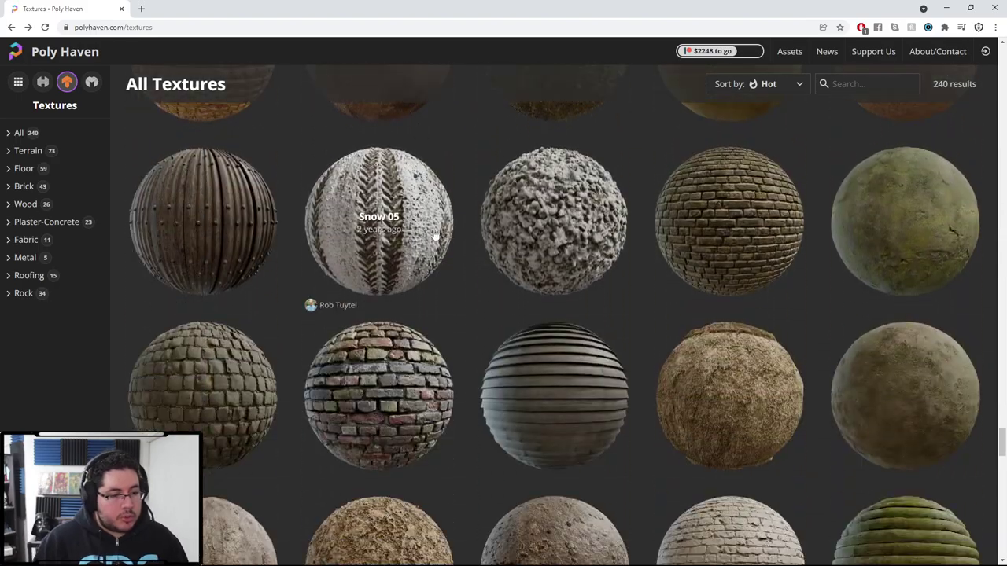
pyautogui.scroll(-10, 440, 253)
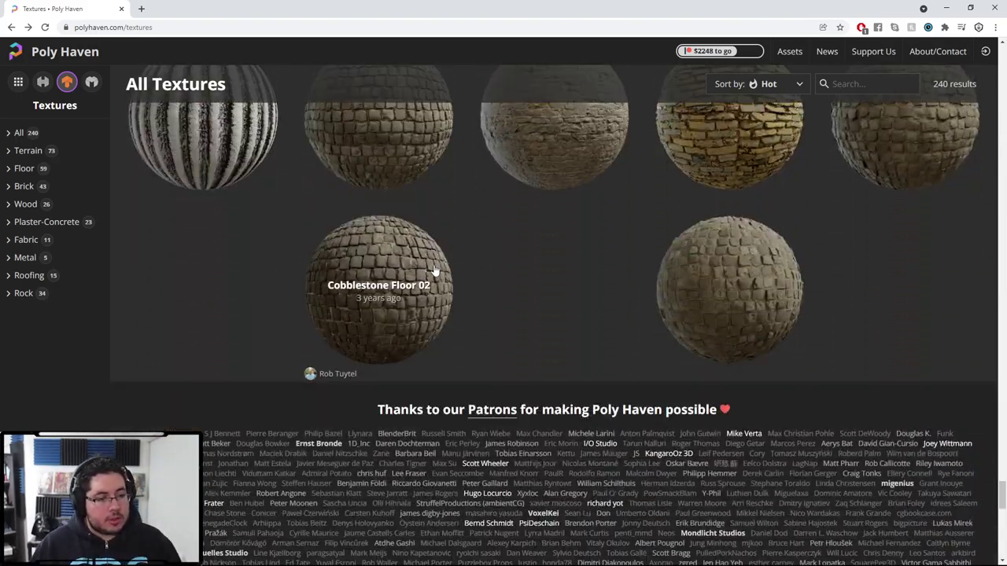
pyautogui.scroll(10, 463, 274)
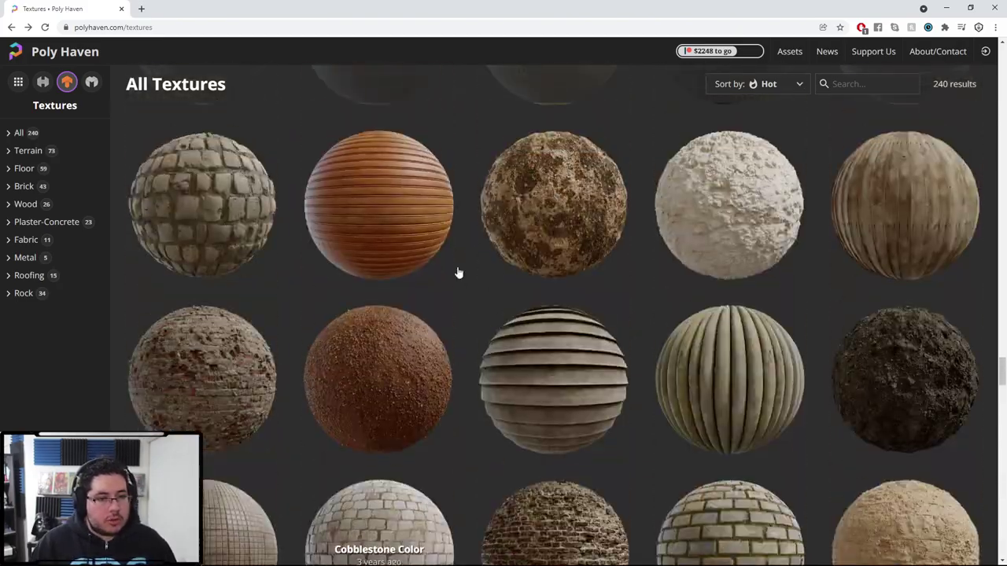
pyautogui.scroll(10, 459, 273)
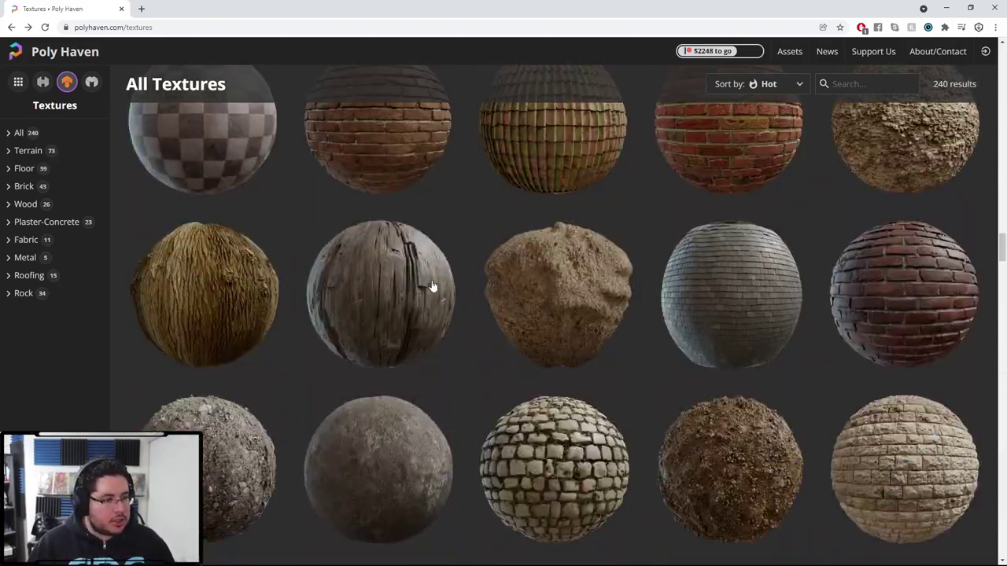
pyautogui.scroll(5, 416, 288)
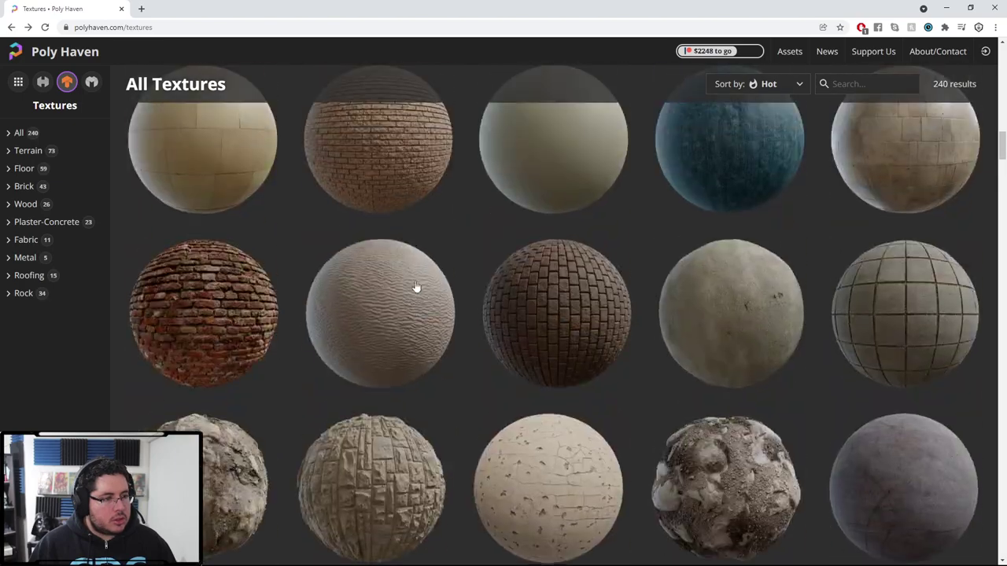
pyautogui.scroll(-1, 251, 325)
# Download the 4K Rocks Ground 06 ZIP with the AO/Rough/Metal, Diffuse, Normal (GL) and Rough maps as JPG
pyautogui.click(245, 341)
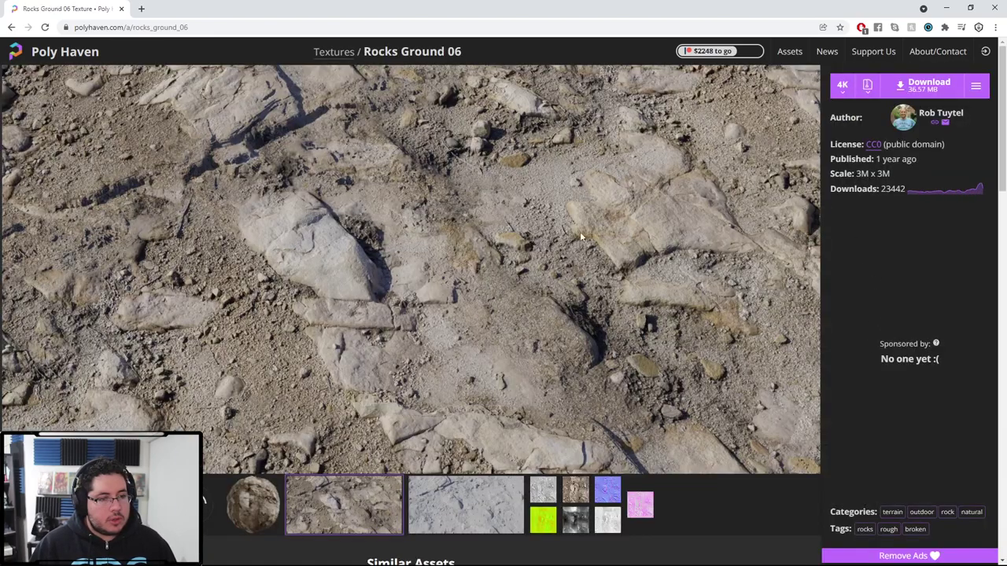
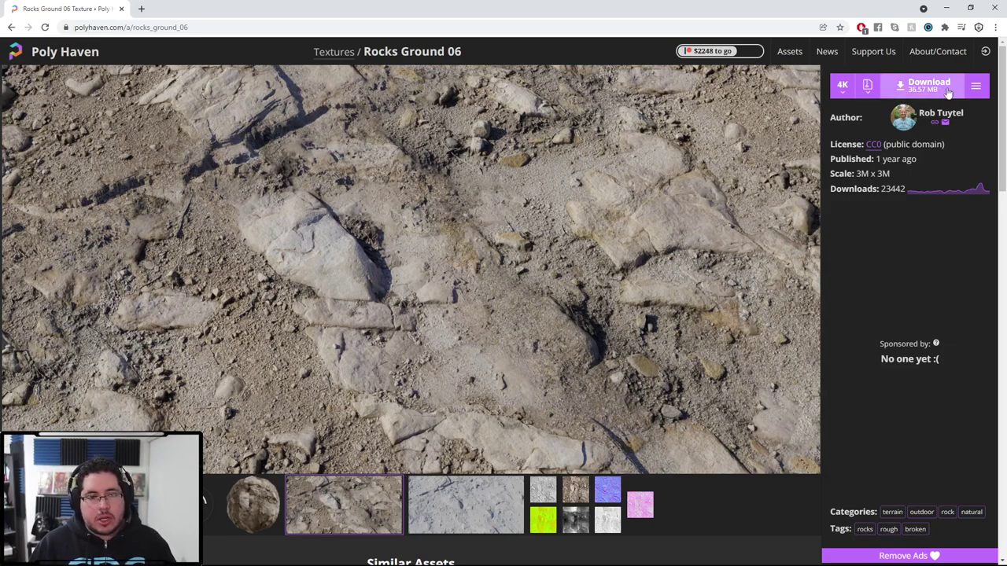
pyautogui.click(976, 86)
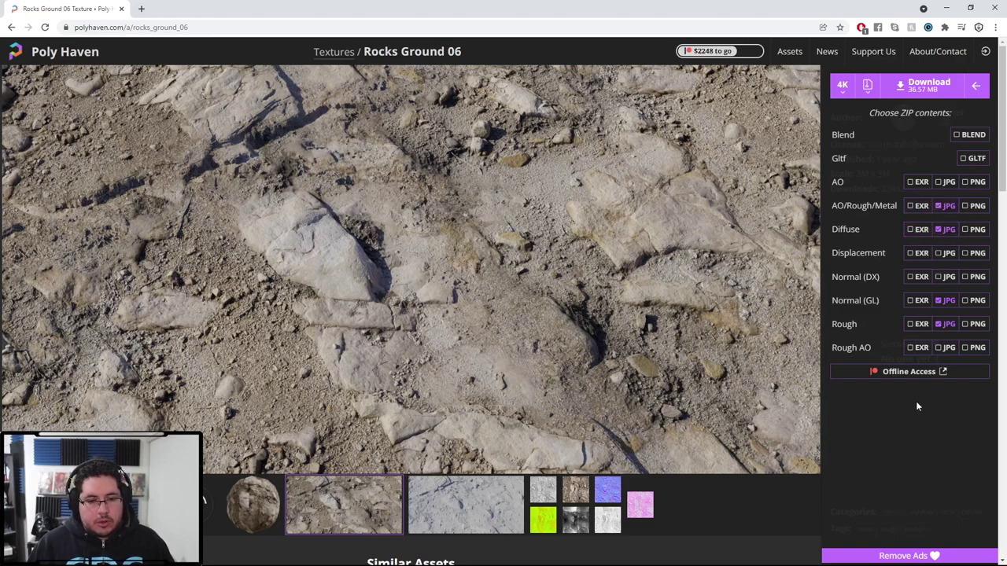
pyautogui.click(900, 89)
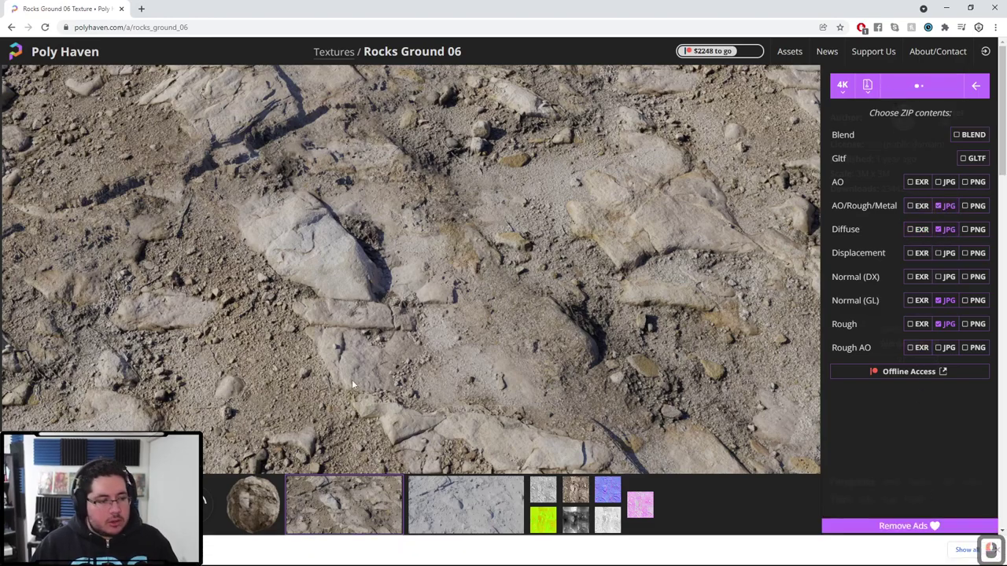
# Switch to File Explorer, shrink its window over the browser and open the Nextut_Live project's assets/Lighthouse/Cliff folder
pyautogui.press('super')
pyautogui.click(142, 557)
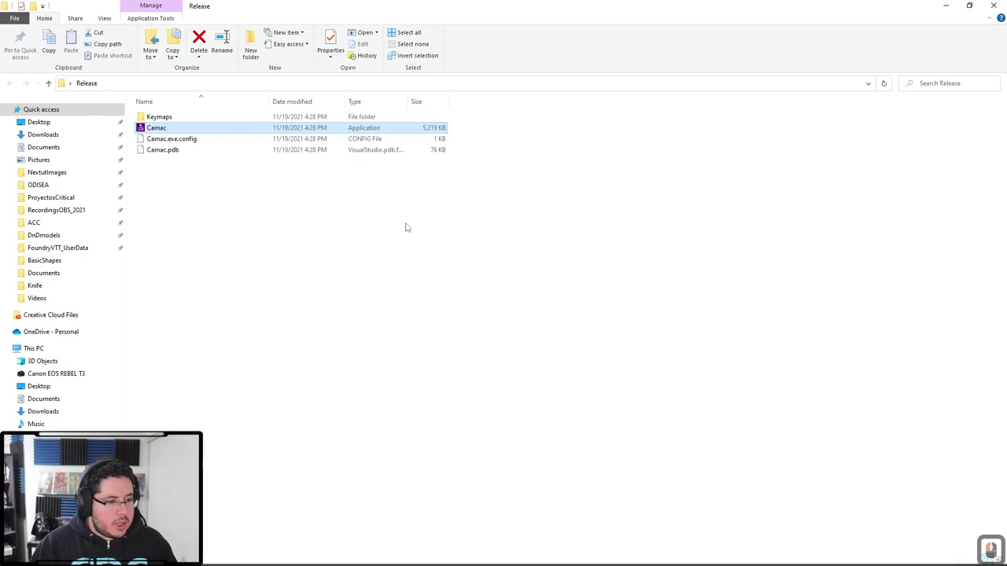
pyautogui.moveTo(402, 16); pyautogui.dragTo(701, 57)
pyautogui.click(445, 219)
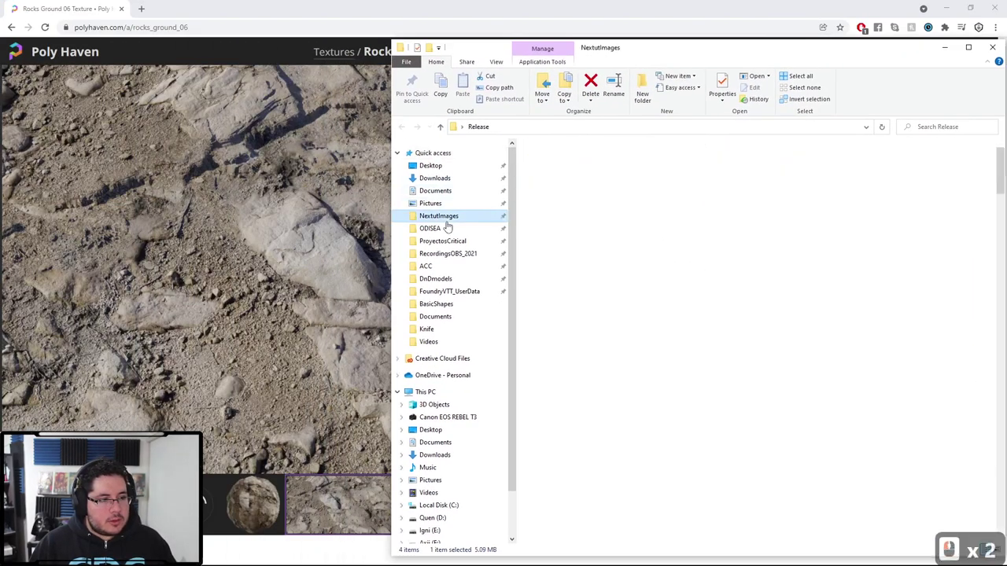
pyautogui.click(634, 127)
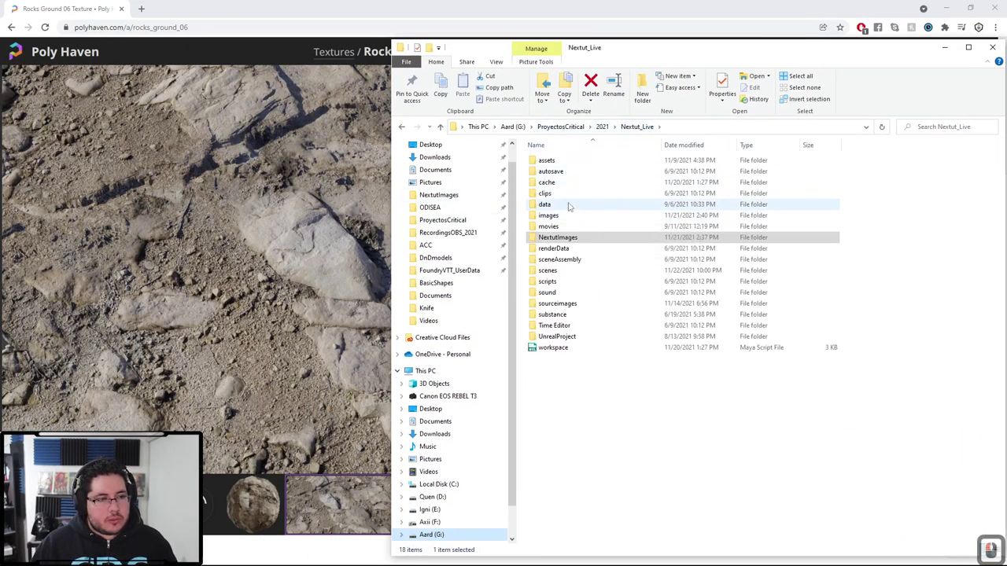
pyautogui.doubleClick(550, 160)
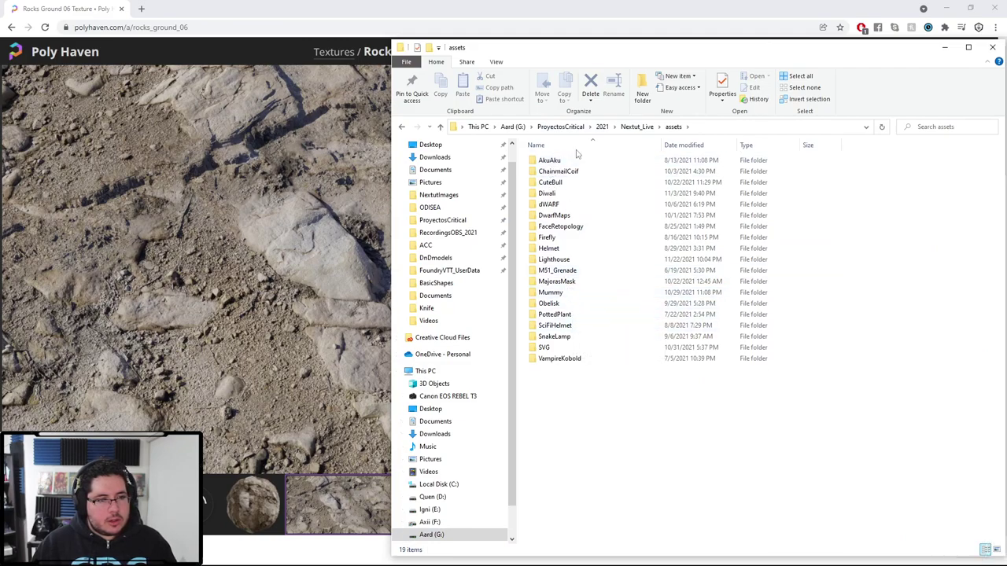
pyautogui.doubleClick(554, 259)
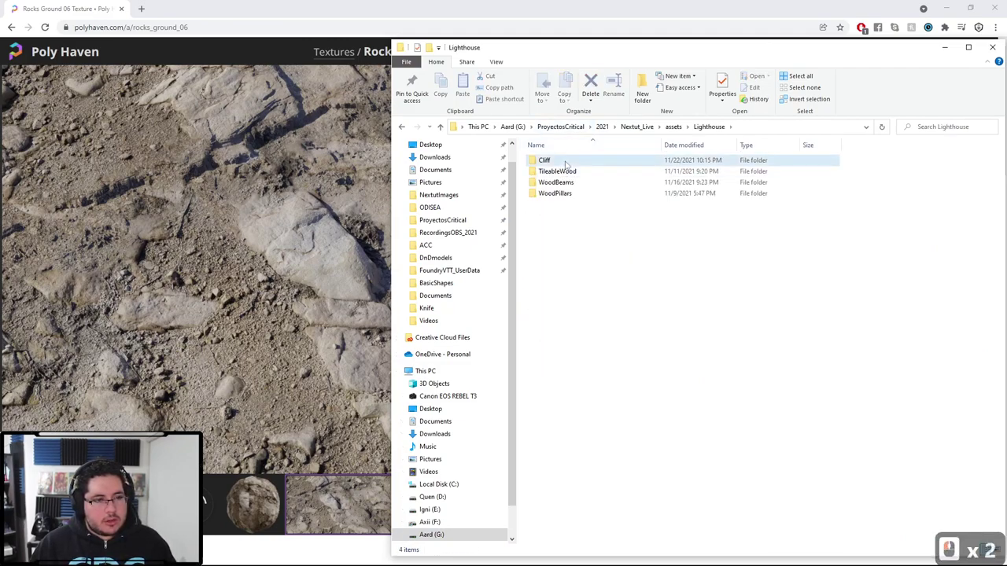
pyautogui.doubleClick(543, 160)
# Open the downloaded rocks_ground_06_4k.zip archive and move its window clear of the browser
pyautogui.click(119, 550)
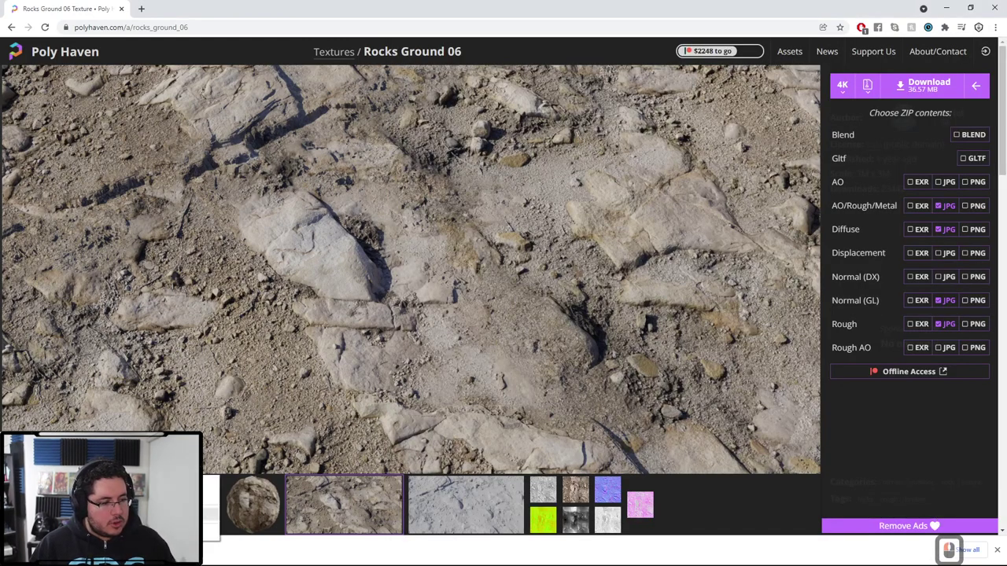
pyautogui.hotkey('alt', 'Tab')
pyautogui.rightClick(207, 132)
pyautogui.moveTo(275, 4); pyautogui.dragTo(1006, 93)
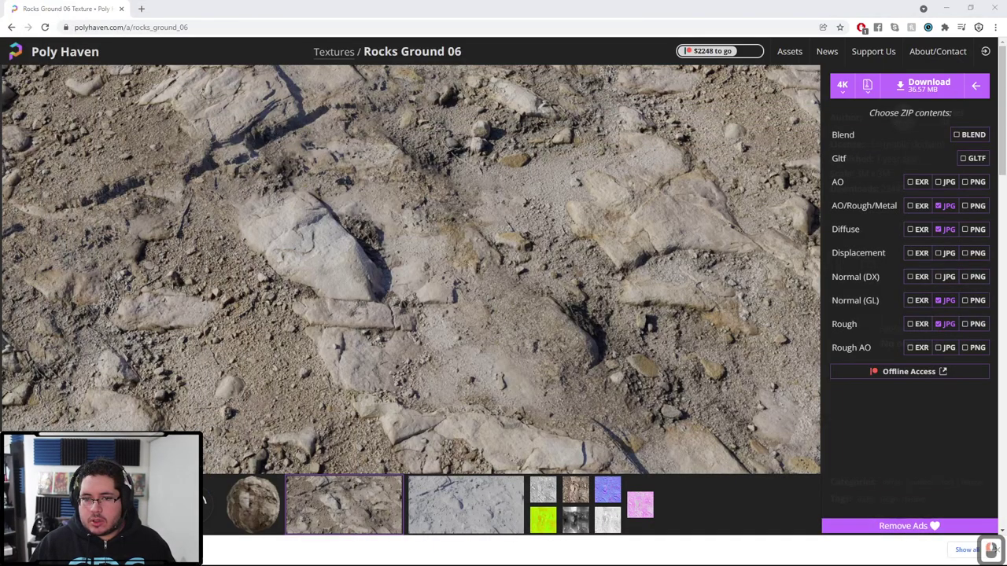
pyautogui.doubleClick(949, 549)
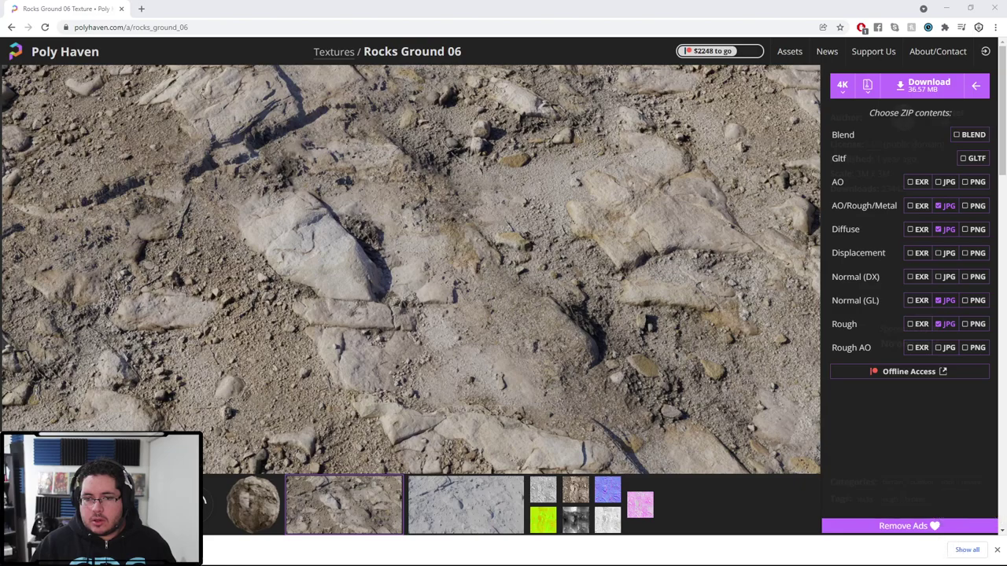
pyautogui.doubleClick(949, 550)
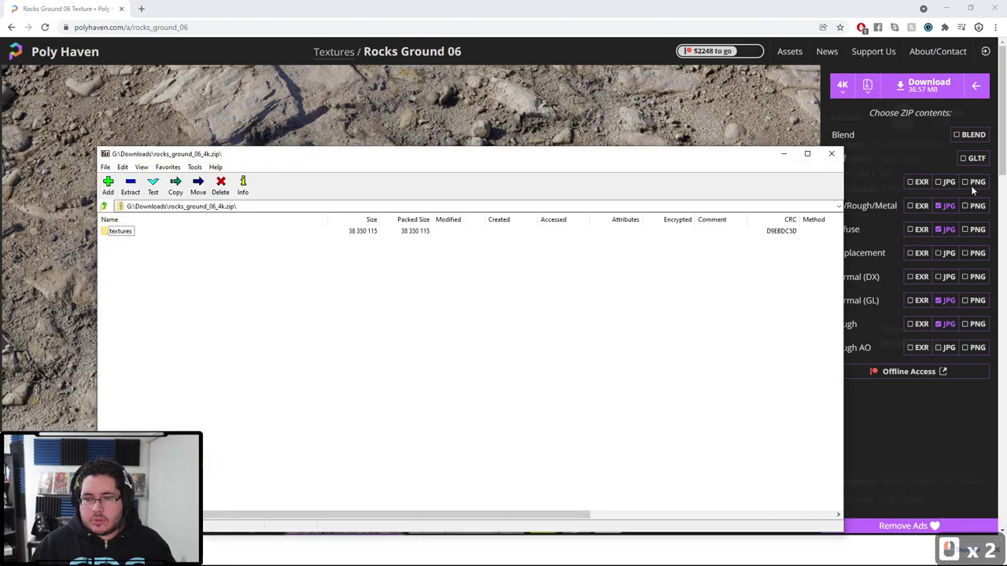
pyautogui.moveTo(619, 160); pyautogui.dragTo(1006, 126)
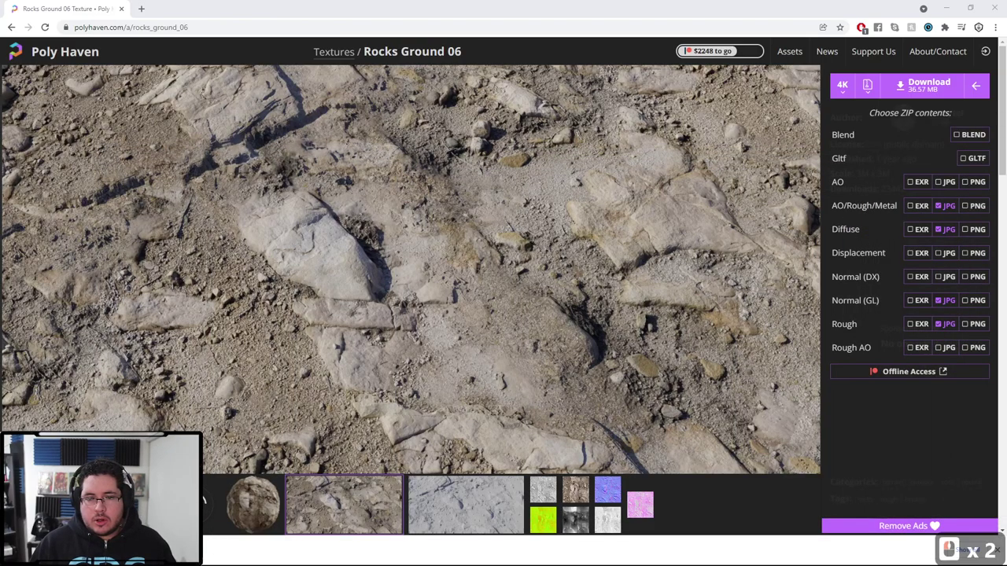
# Bring the Cliff folder forward and copy the arm, diff, nor_gl and rough 4K textures from the archive into it
pyautogui.hotkey('alt', 'Tab')
pyautogui.hotkey('alt', 'Tab')
pyautogui.hotkey('alt', 'Tab')
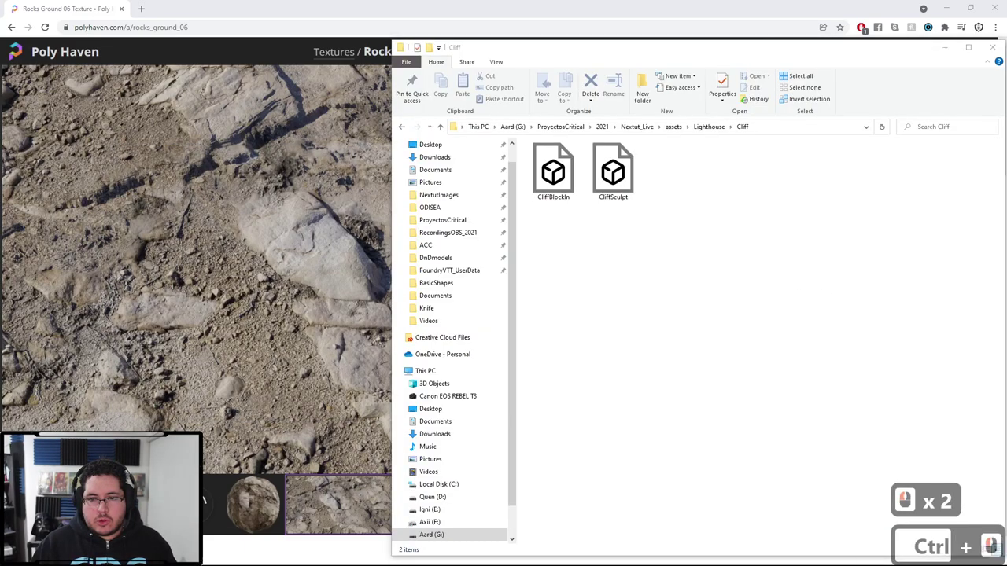
pyautogui.moveTo(1006, 272); pyautogui.dragTo(750, 256)
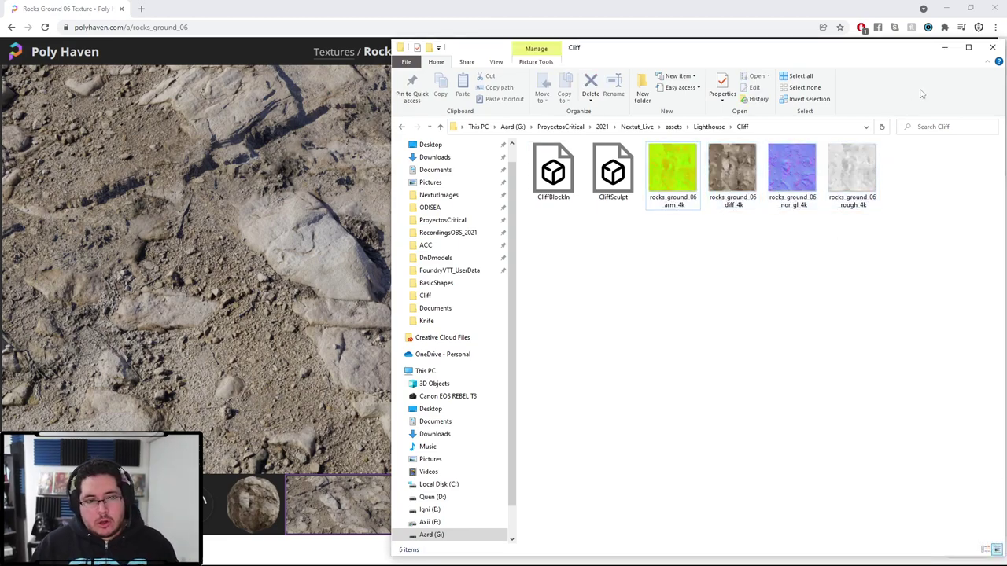
# Switch back to Maya, close the UV Toolkit and assign a new Lambert material to the cliff sculpt
pyautogui.click(945, 47)
pyautogui.click(947, 9)
pyautogui.click(562, 322)
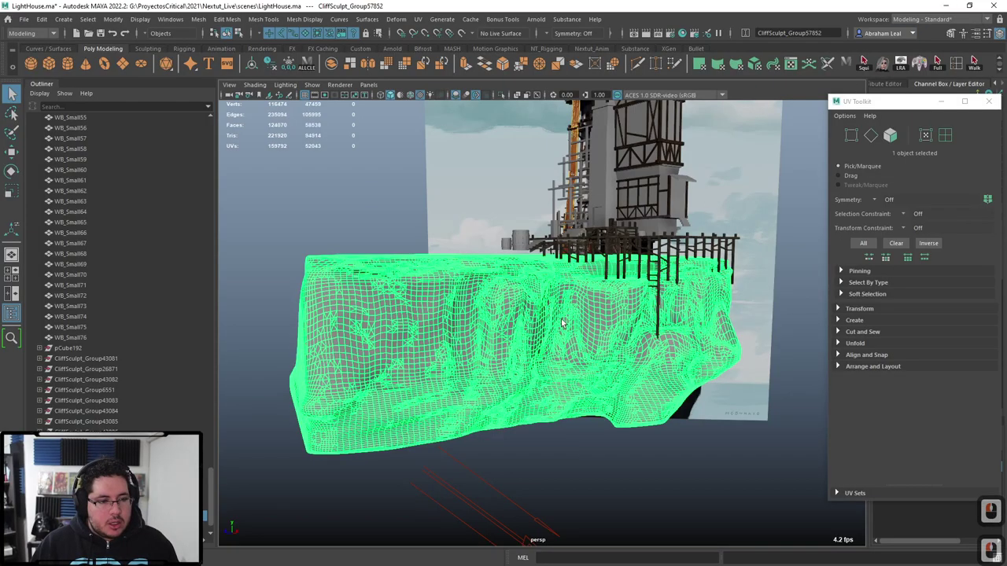
pyautogui.click(989, 101)
pyautogui.moveTo(535, 293); pyautogui.dragTo(526, 537, button='right')
pyautogui.moveTo(344, 189); pyautogui.dragTo(341, 170)
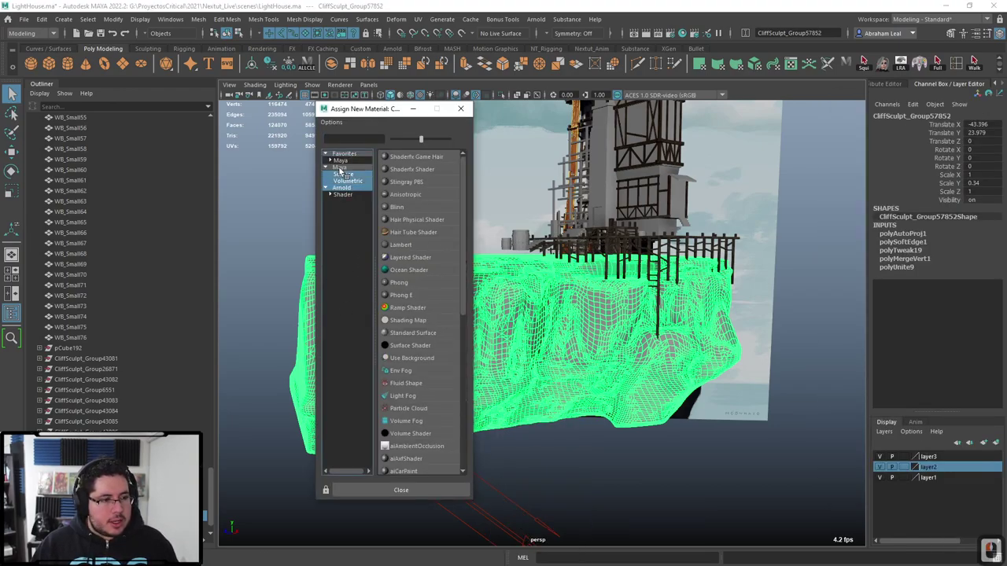
pyautogui.click(340, 169)
pyautogui.click(405, 245)
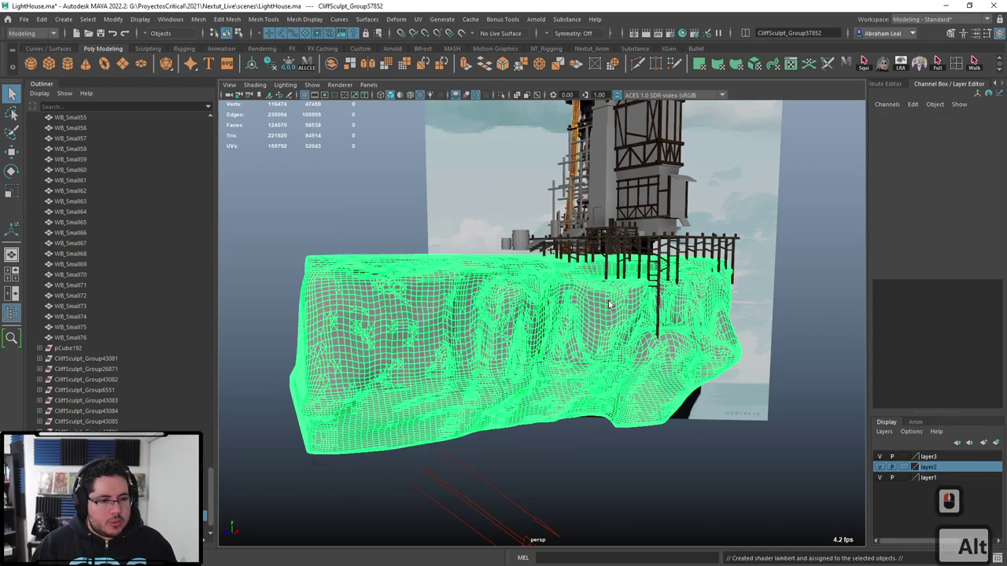
# Rename the cliff's new Lambert material to M_CLiff in its attributes
pyautogui.keyDown('alt'); pyautogui.moveTo(634, 318); pyautogui.dragTo(703, 287); pyautogui.keyUp('alt')
pyautogui.click(999, 112)
pyautogui.click(999, 111)
pyautogui.click(999, 111)
pyautogui.click(999, 112)
pyautogui.click(999, 111)
pyautogui.click(291, 67)
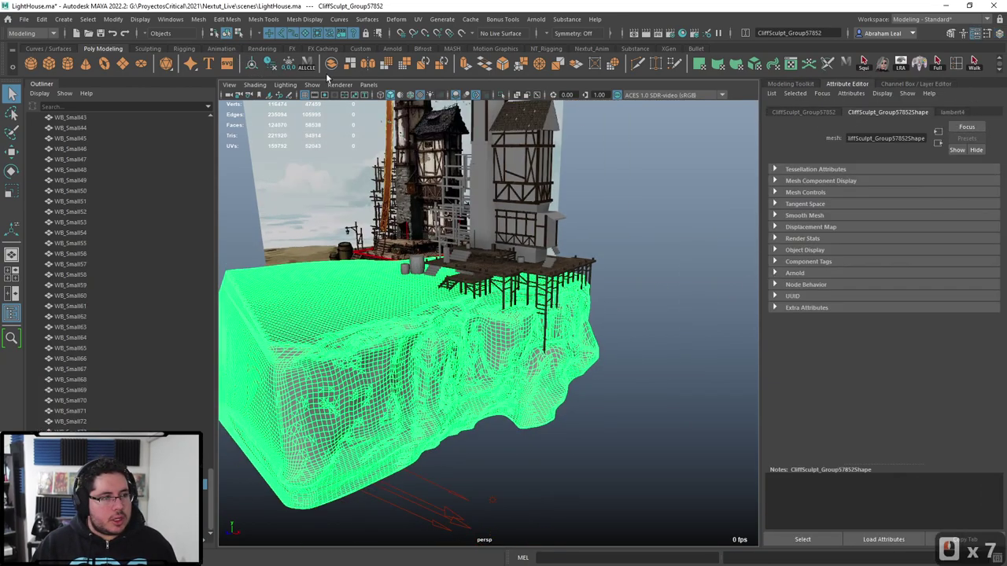
pyautogui.click(948, 112)
pyautogui.write('M_Cliff')
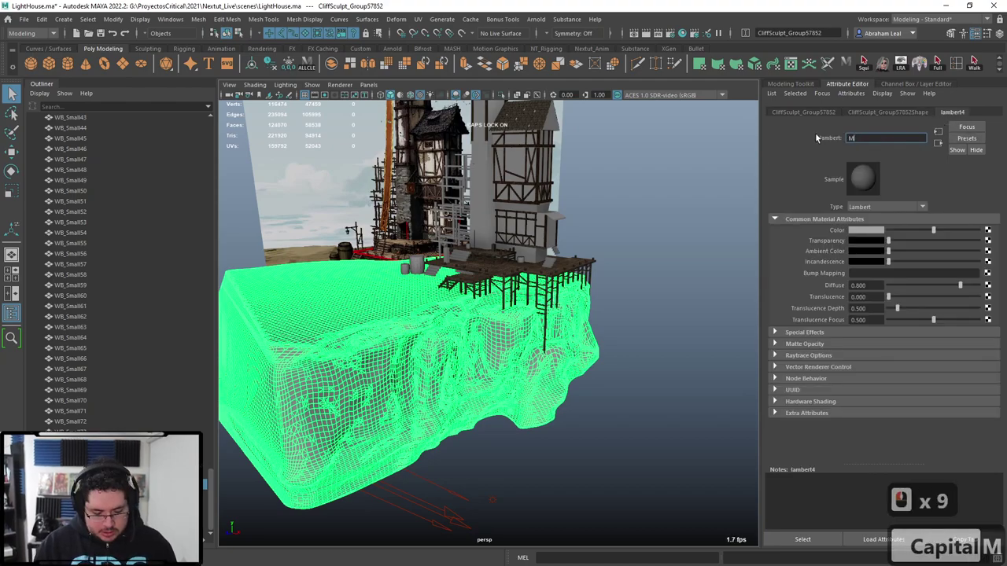
pyautogui.press('Return')
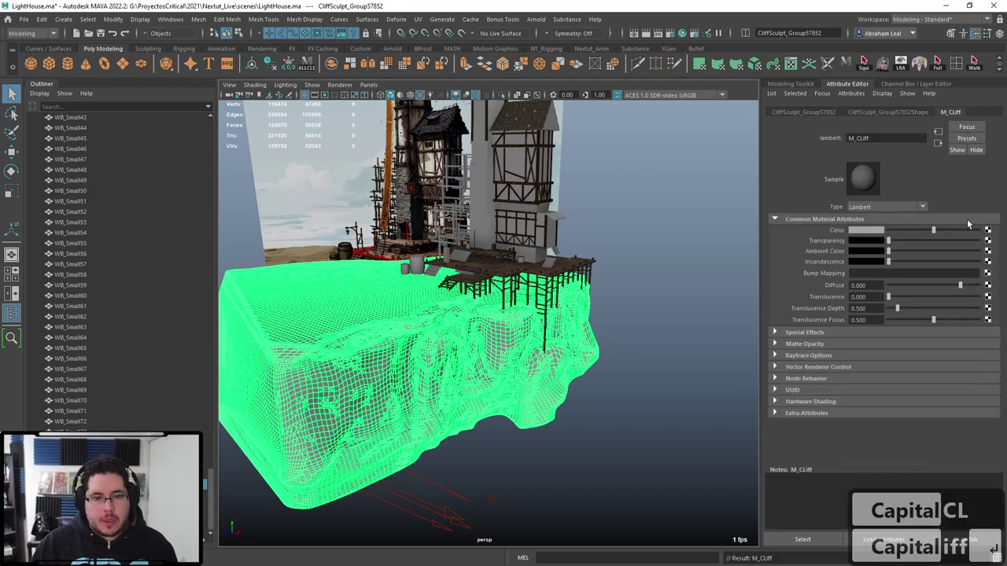
# Map a file texture to M_CLiff's Color and load rocks_ground_06_diff_4k.jpg from the project's assets/Lighthouse/Cliff folder
pyautogui.click(987, 229)
pyautogui.click(426, 282)
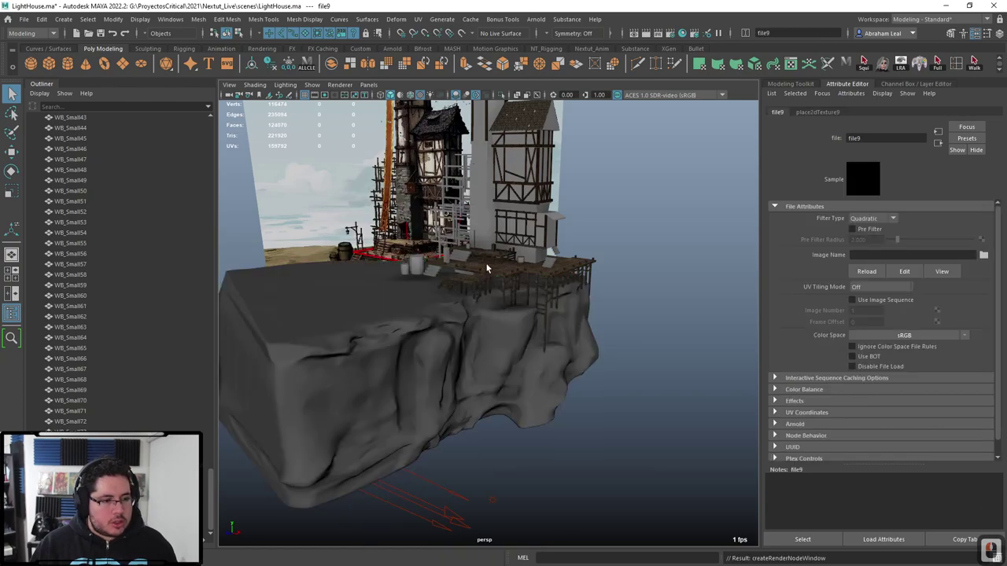
pyautogui.click(984, 255)
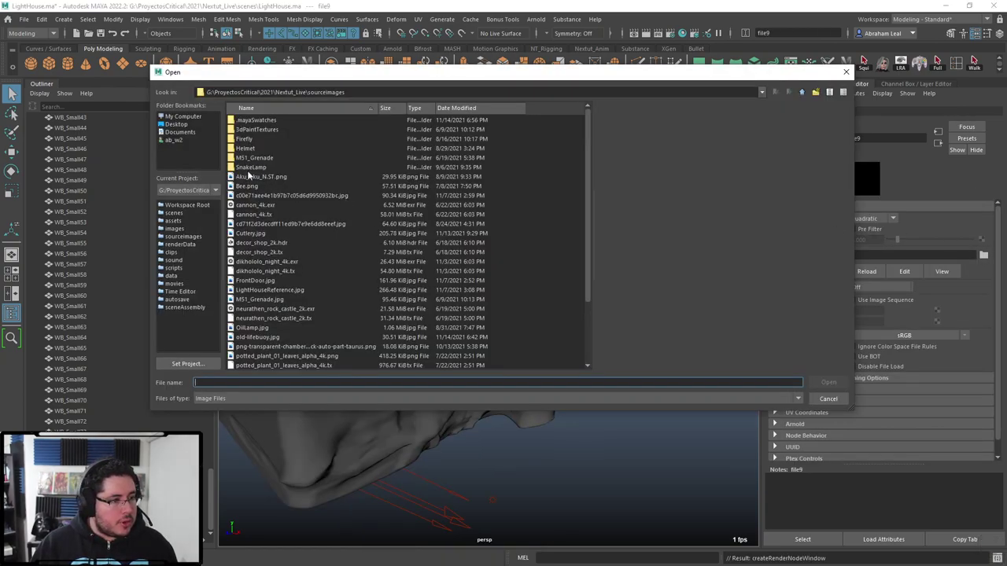
pyautogui.click(173, 221)
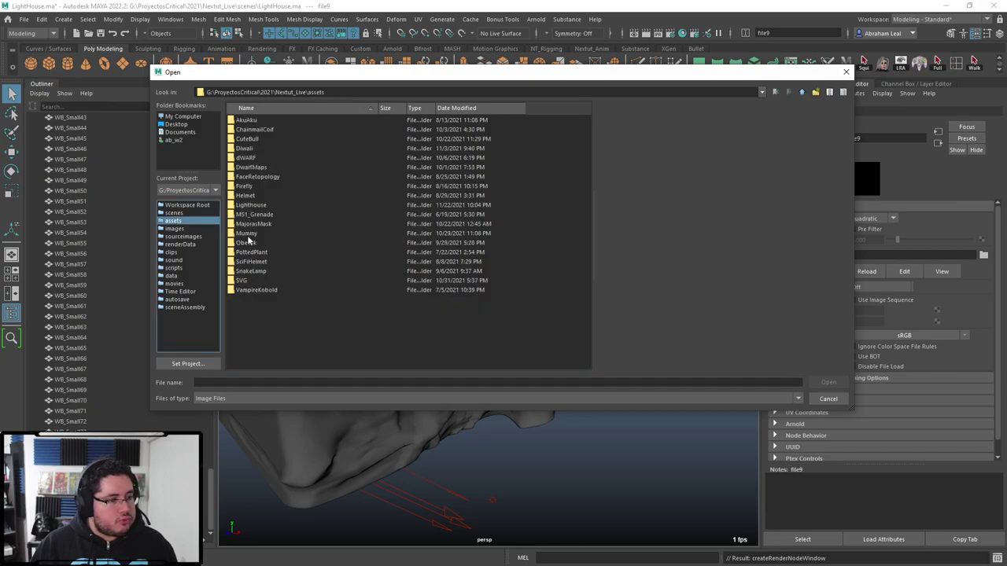
pyautogui.doubleClick(247, 204)
pyautogui.doubleClick(244, 120)
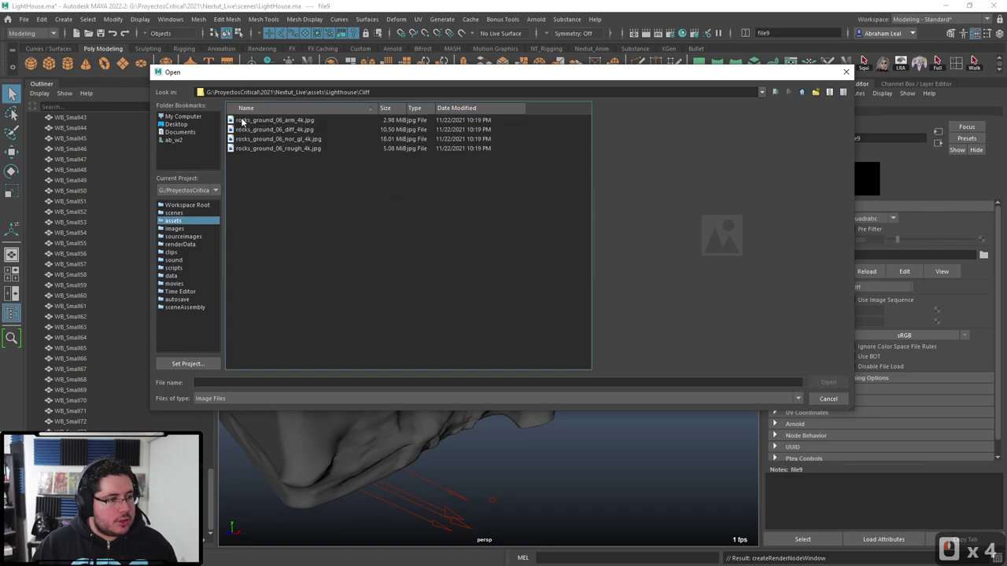
pyautogui.click(275, 148)
pyautogui.click(276, 119)
pyautogui.click(276, 129)
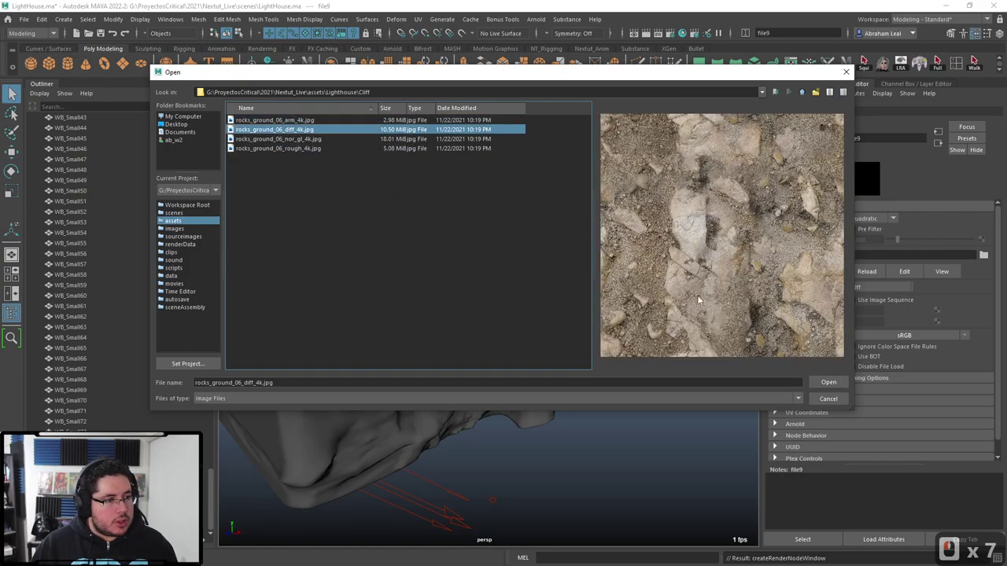
pyautogui.click(827, 381)
pyautogui.keyDown('alt'); pyautogui.moveTo(739, 359); pyautogui.dragTo(541, 252); pyautogui.keyUp('alt')
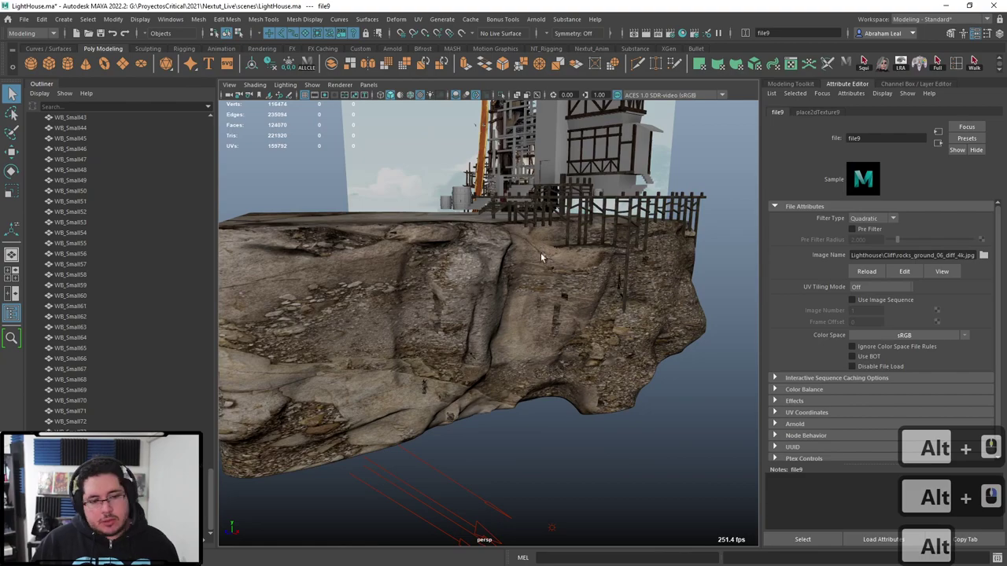
# Open the Hypershade, graph the M_CLiff material network and select its place2dTexture9 node
pyautogui.click(682, 34)
pyautogui.scroll(-3, 592, 269)
pyautogui.keyDown('alt'); pyautogui.moveTo(597, 358); pyautogui.dragTo(528, 325, button='middle'); pyautogui.keyUp('alt')
pyautogui.scroll(1, 417, 305)
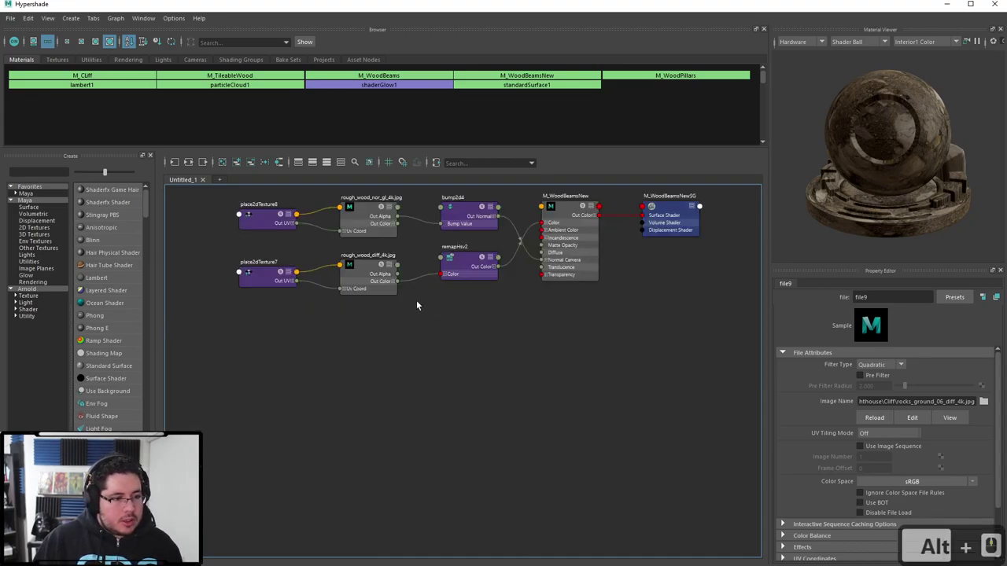
pyautogui.click(80, 85)
pyautogui.click(189, 163)
pyautogui.keyDown('alt'); pyautogui.moveTo(450, 254); pyautogui.dragTo(483, 227, button='middle'); pyautogui.keyUp('alt')
pyautogui.click(280, 315)
# Shrink and reposition the Hypershade window so the cliff in the viewport can be seen beside it
pyautogui.moveTo(488, 7); pyautogui.dragTo(470, 103)
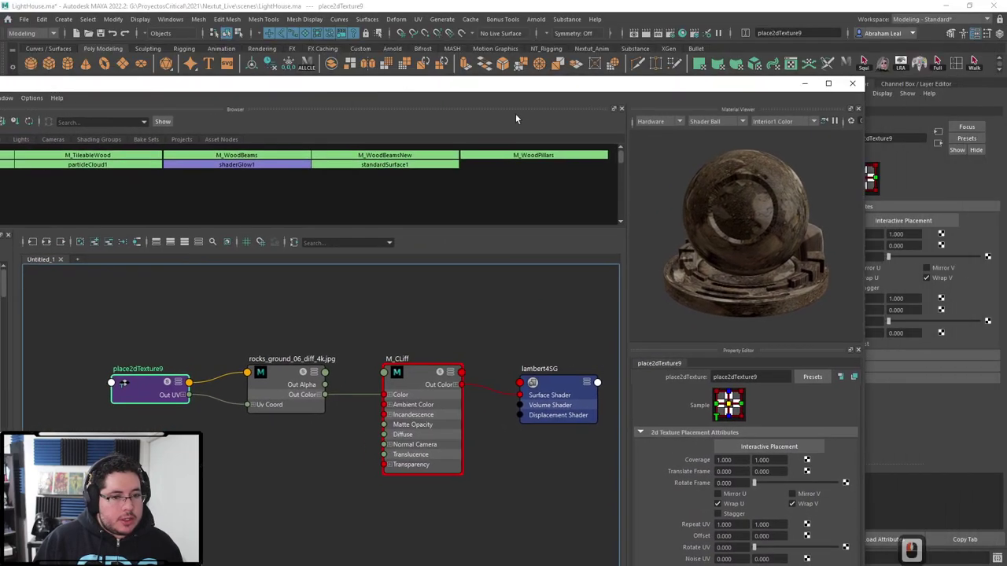
pyautogui.moveTo(863, 82); pyautogui.dragTo(379, 158)
pyautogui.moveTo(243, 171); pyautogui.dragTo(364, 57)
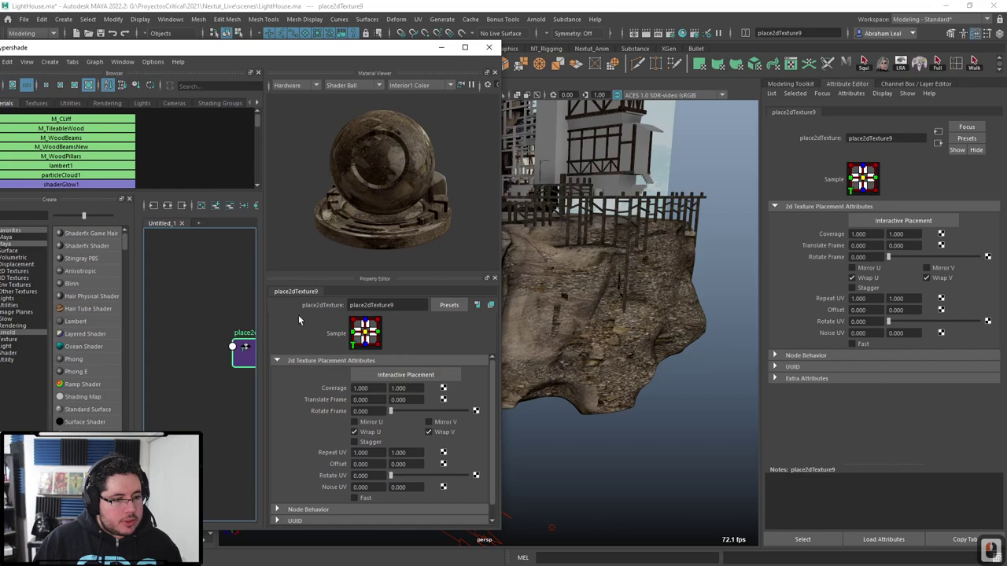
pyautogui.keyDown('alt'); pyautogui.moveTo(546, 221); pyautogui.dragTo(656, 220); pyautogui.keyUp('alt')
pyautogui.keyDown('alt'); pyautogui.moveTo(656, 220); pyautogui.dragTo(562, 220, button='right'); pyautogui.keyUp('alt')
pyautogui.keyDown('alt'); pyautogui.moveTo(561, 220); pyautogui.dragTo(564, 237); pyautogui.keyUp('alt')
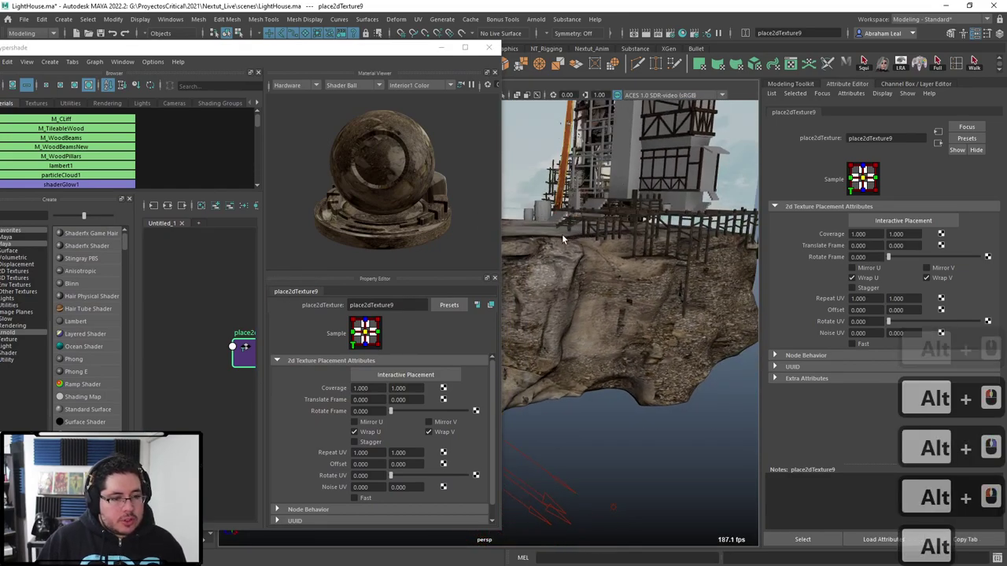
pyautogui.keyDown('alt'); pyautogui.moveTo(564, 237); pyautogui.dragTo(596, 220, button='middle'); pyautogui.keyUp('alt')
# Set Repeat UV to 10 and 10 on the diffuse texture's place2dTexture9 node and inspect the tiling on the cliff
pyautogui.click(240, 353)
pyautogui.keyDown('alt'); pyautogui.moveTo(225, 307); pyautogui.dragTo(162, 293, button='middle'); pyautogui.keyUp('alt')
pyautogui.click(209, 344)
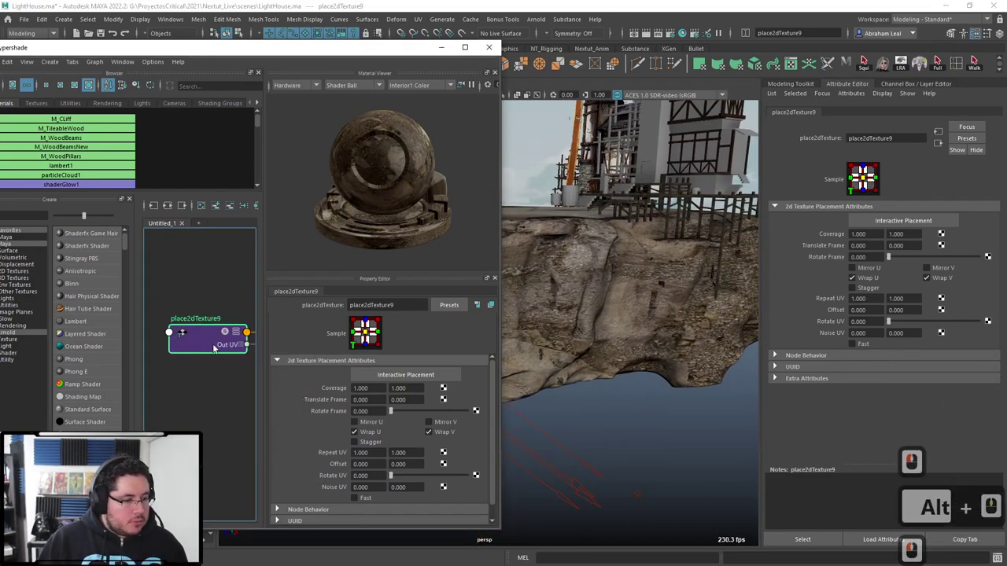
pyautogui.tripleClick(380, 453)
pyautogui.write('10')
pyautogui.press('Tab')
pyautogui.press('Tab')
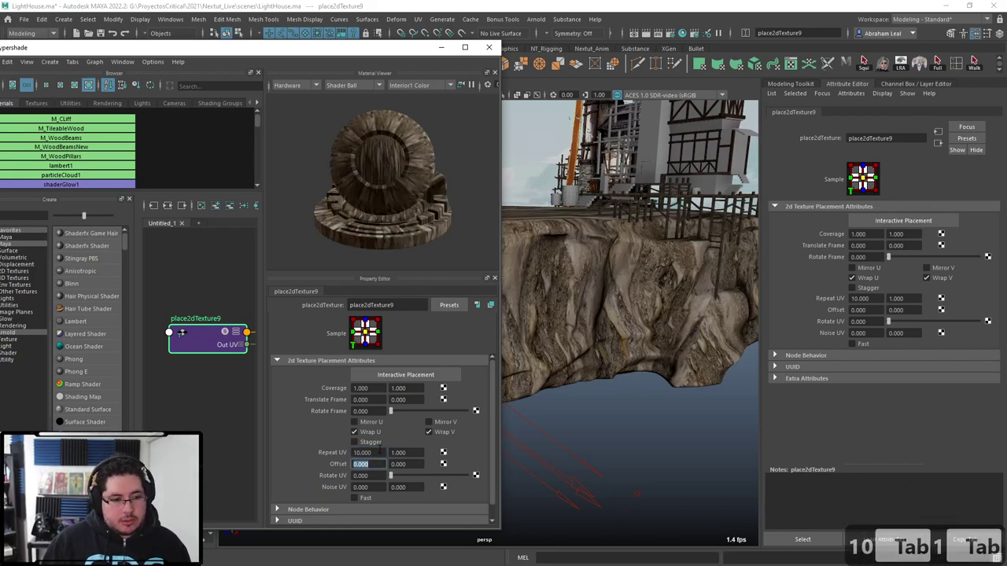
pyautogui.hotkey('shift', 'Tab')
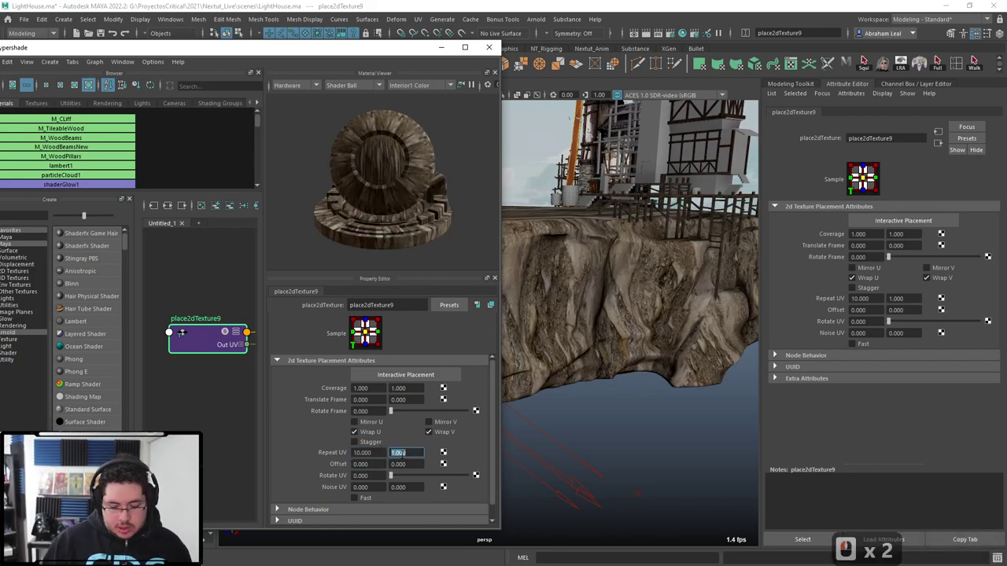
pyautogui.write('10')
pyautogui.press('Return')
pyautogui.keyDown('alt'); pyautogui.moveTo(669, 342); pyautogui.dragTo(620, 325); pyautogui.keyUp('alt')
pyautogui.keyDown('alt'); pyautogui.moveTo(620, 325); pyautogui.dragTo(681, 373, button='right'); pyautogui.keyUp('alt')
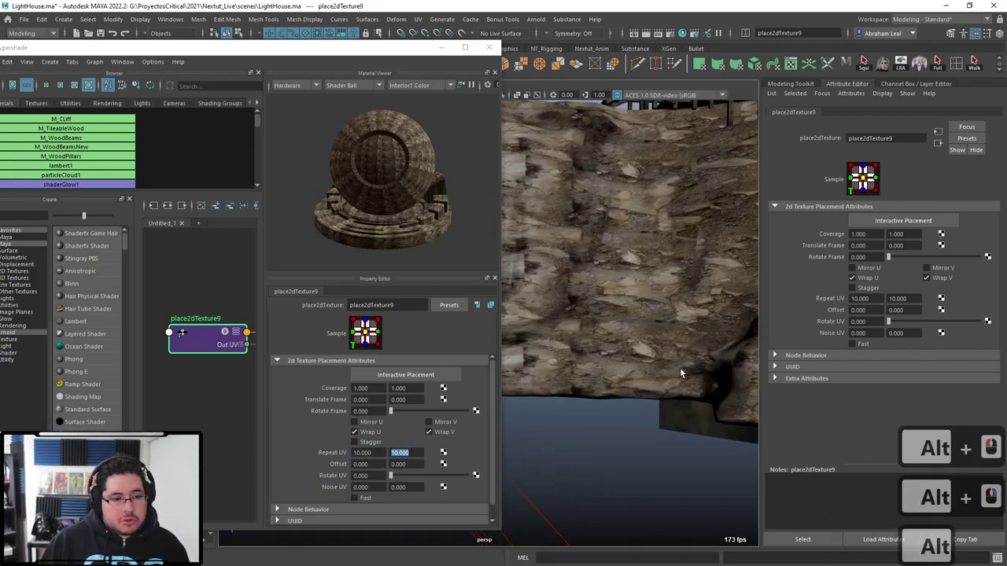
pyautogui.keyDown('alt'); pyautogui.moveTo(681, 373); pyautogui.dragTo(650, 389); pyautogui.keyUp('alt')
pyautogui.keyDown('alt'); pyautogui.moveTo(650, 388); pyautogui.dragTo(578, 299, button='right'); pyautogui.keyUp('alt')
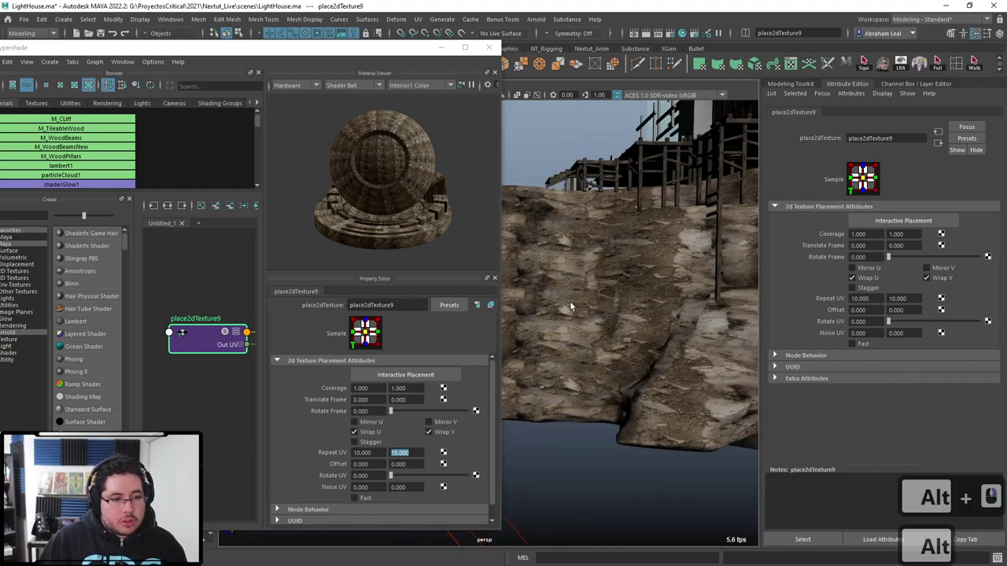
# Enable Stagger on place2dTexture9 and set its Repeat UV to 20 and 20
pyautogui.click(354, 443)
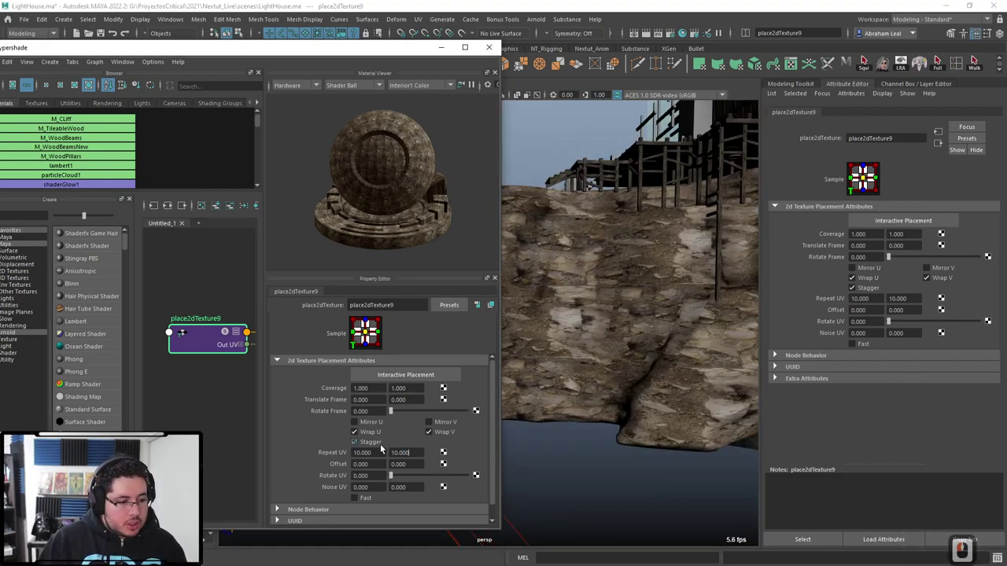
pyautogui.click(376, 452)
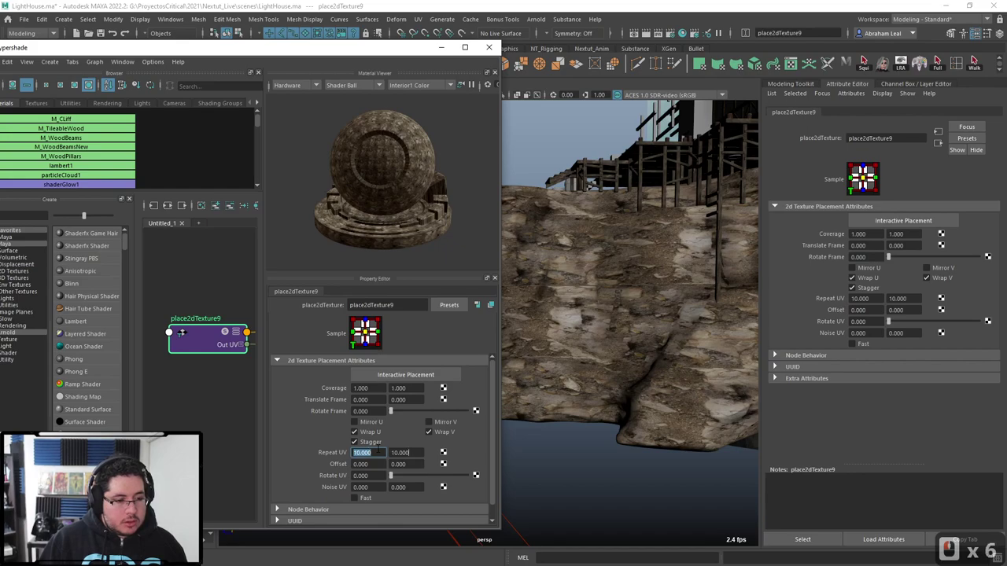
pyautogui.write('20')
pyautogui.press('Tab')
pyautogui.write('20')
pyautogui.press('Return')
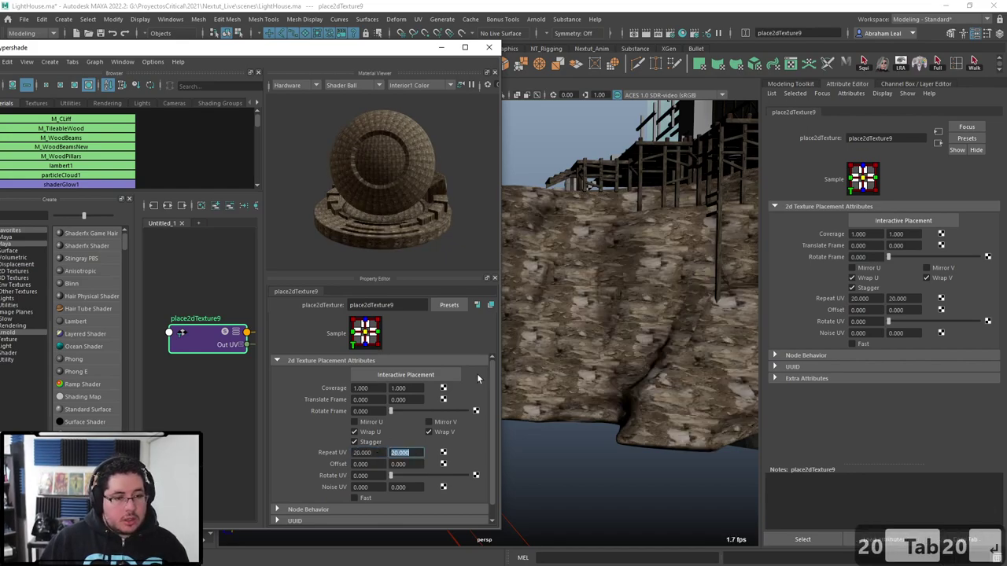
# Toggle Stagger off and back on to compare how the rock texture repeats across the cliff
pyautogui.click(354, 442)
pyautogui.keyDown('alt'); pyautogui.moveTo(578, 379); pyautogui.dragTo(621, 379); pyautogui.keyUp('alt')
pyautogui.click(355, 442)
pyautogui.keyDown('alt'); pyautogui.moveTo(616, 365); pyautogui.dragTo(641, 361); pyautogui.keyUp('alt')
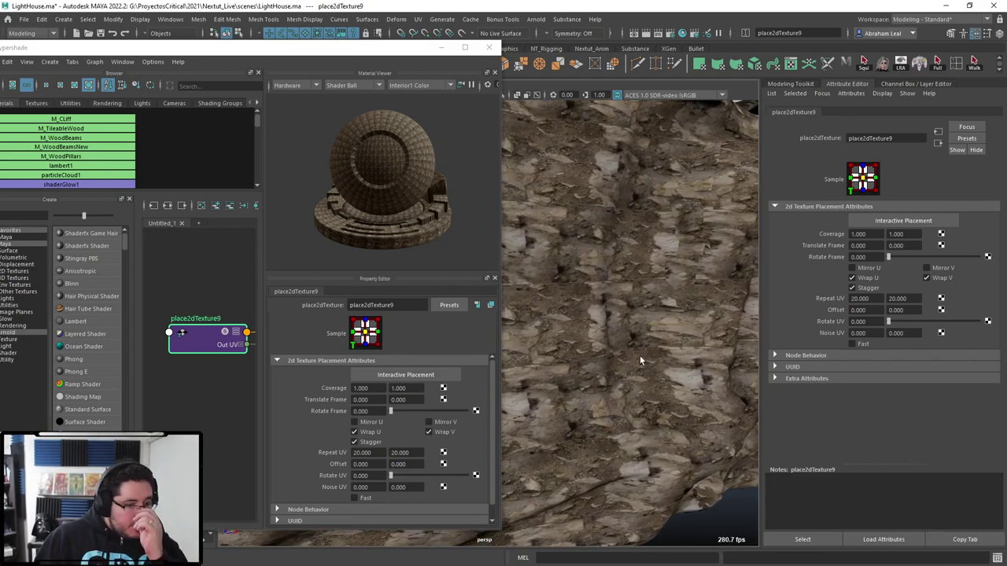
pyautogui.scroll(-8, 641, 356)
pyautogui.keyDown('alt'); pyautogui.moveTo(649, 365); pyautogui.dragTo(636, 261); pyautogui.keyUp('alt')
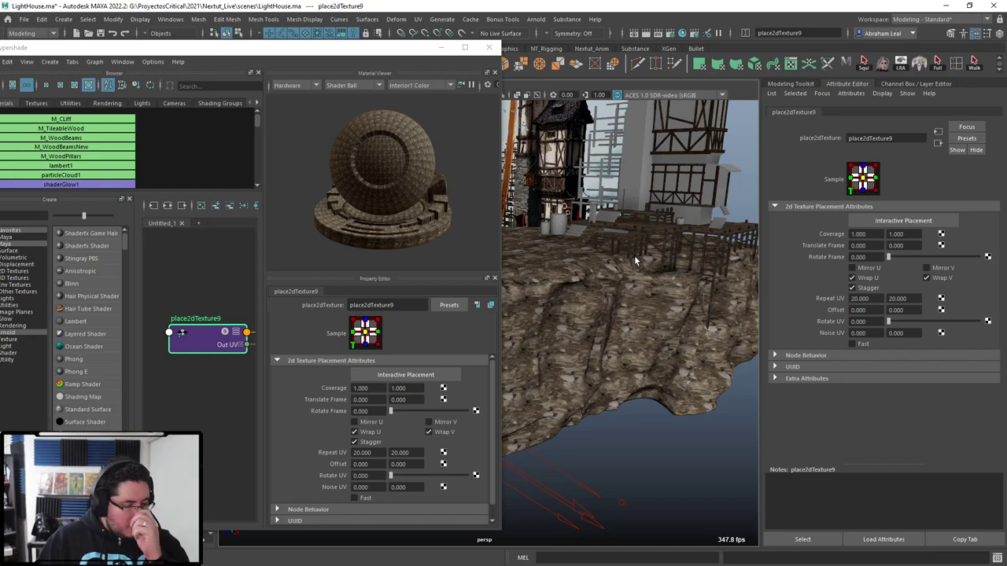
# Maximize the Hypershade and map a new file texture to M_CLiff's Bump Mapping
pyautogui.click(193, 403)
pyautogui.keyDown('alt'); pyautogui.moveTo(218, 387); pyautogui.dragTo(197, 393, button='middle'); pyautogui.keyUp('alt')
pyautogui.keyDown('alt'); pyautogui.moveTo(197, 393); pyautogui.dragTo(219, 380, button='right'); pyautogui.keyUp('alt')
pyautogui.keyDown('alt'); pyautogui.moveTo(228, 346); pyautogui.dragTo(188, 298, button='middle'); pyautogui.keyUp('alt')
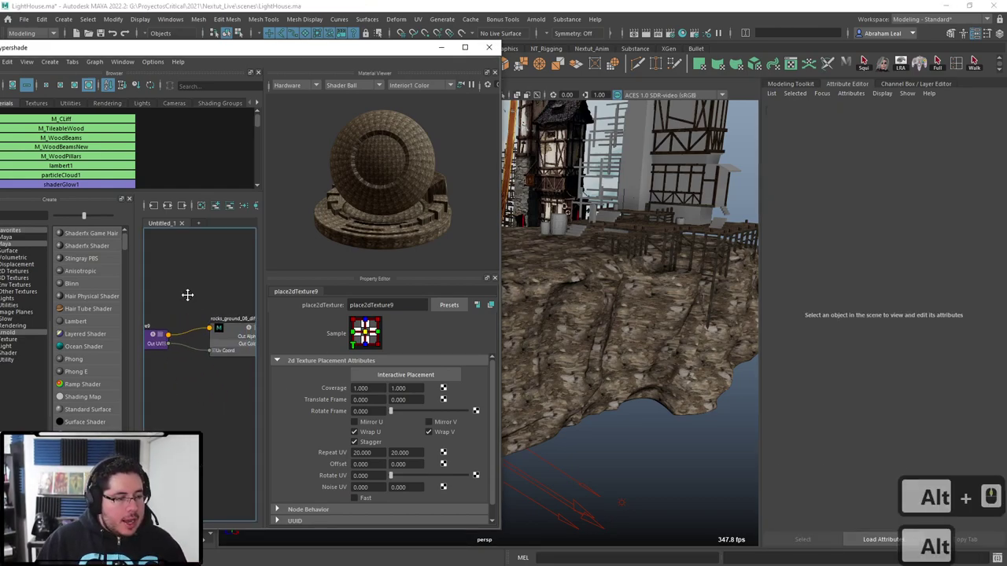
pyautogui.click(465, 47)
pyautogui.keyDown('alt'); pyautogui.moveTo(441, 401); pyautogui.dragTo(524, 378, button='right'); pyautogui.keyUp('alt')
pyautogui.click(345, 396)
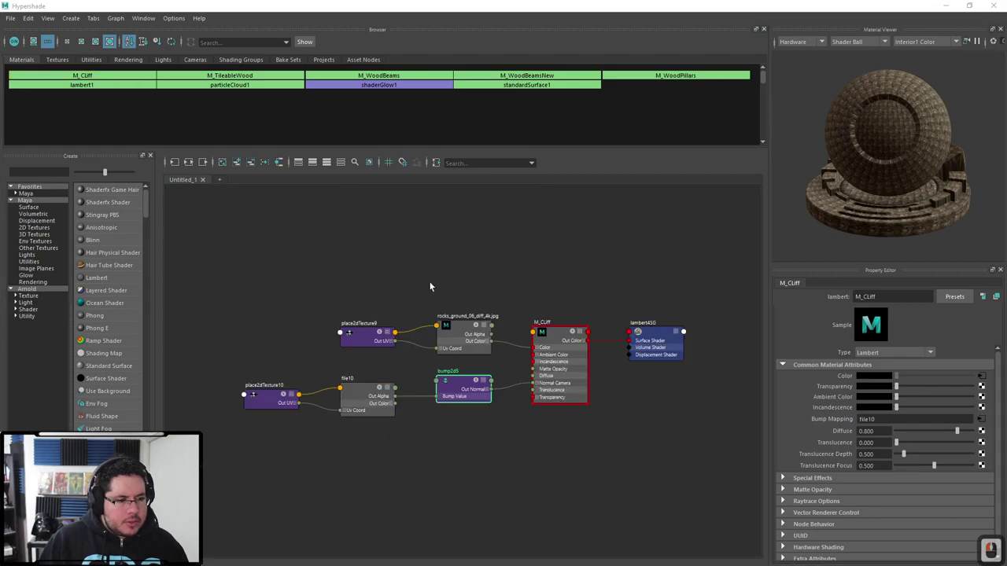
# Set the bump node to Tangent Space Normals and load rocks_ground_06_nor_gl_4k.jpg from assets/Lighthouse/Cliff into its file node
pyautogui.click(897, 387)
pyautogui.click(891, 412)
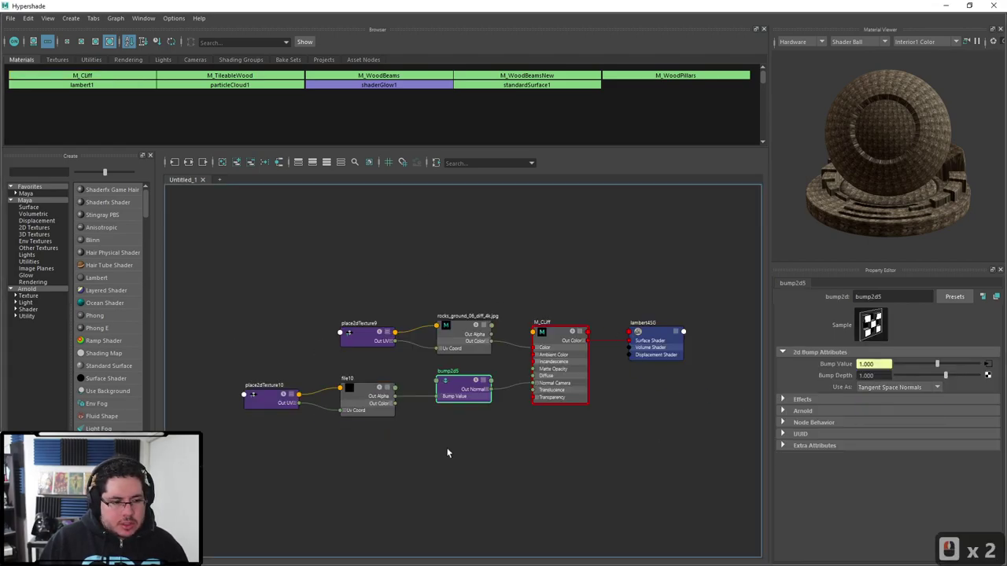
pyautogui.click(447, 450)
pyautogui.click(366, 392)
pyautogui.click(984, 402)
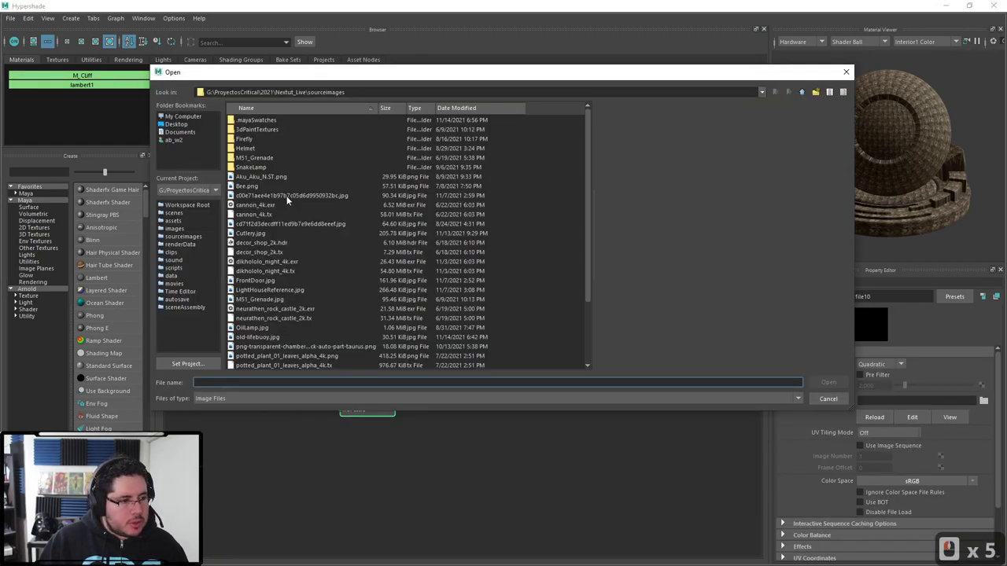
pyautogui.click(173, 220)
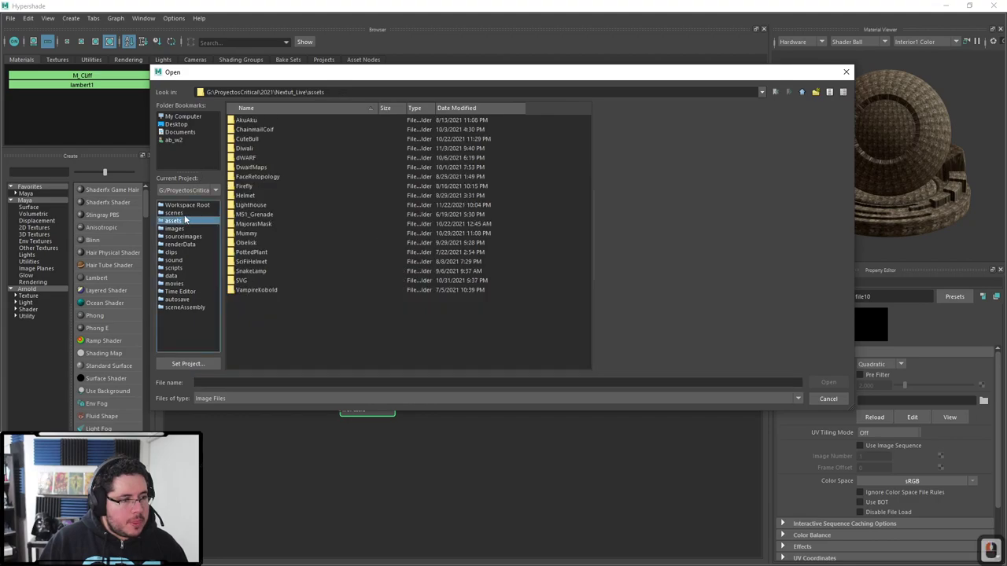
pyautogui.doubleClick(252, 205)
pyautogui.doubleClick(244, 120)
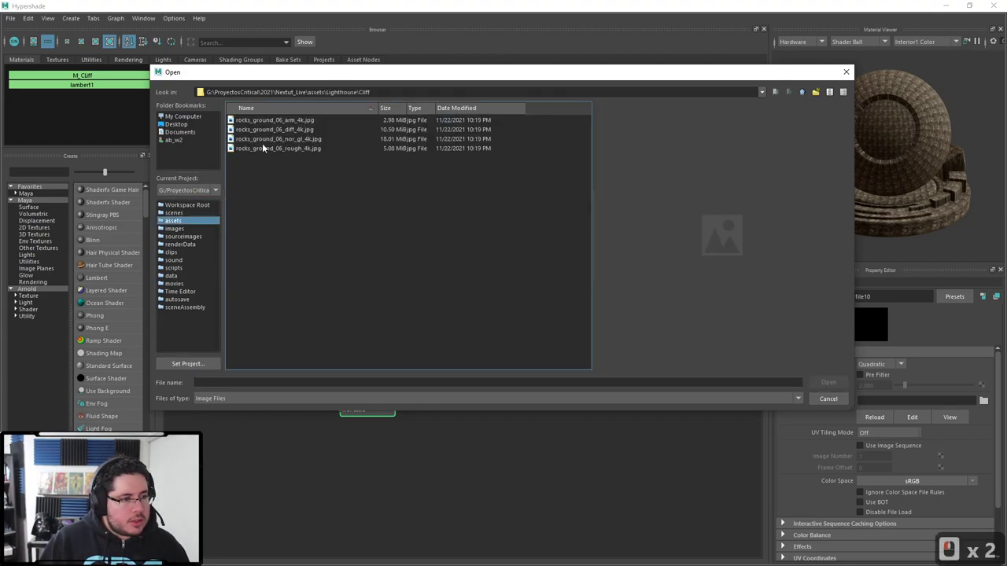
pyautogui.click(275, 139)
pyautogui.click(828, 382)
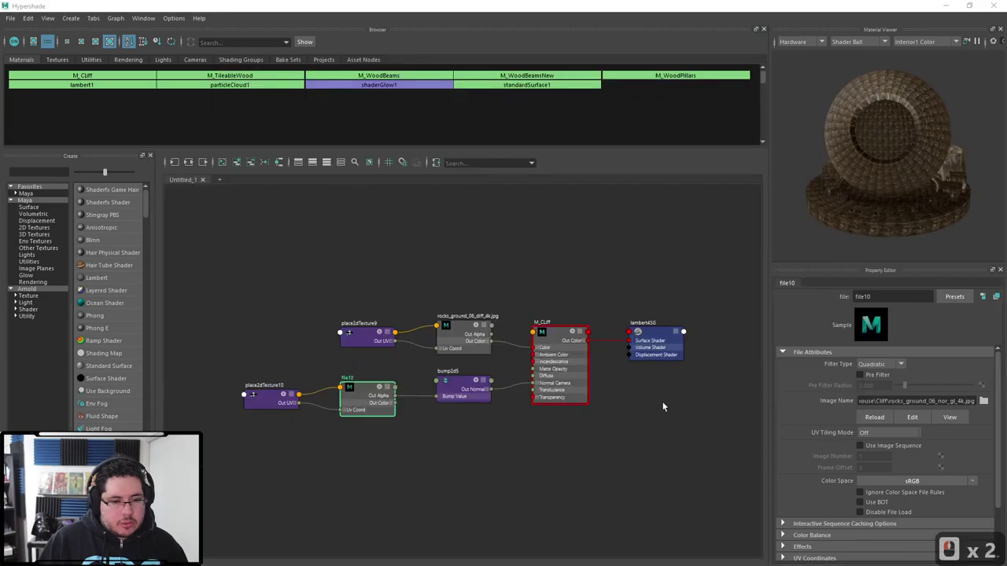
# Set Repeat UV to 20 and 20 on the normal map's place2dTexture10 node
pyautogui.click(374, 415)
pyautogui.click(289, 400)
pyautogui.click(367, 341)
pyautogui.click(257, 392)
pyautogui.click(885, 445)
pyautogui.write('20')
pyautogui.press('Tab')
pyautogui.write('20')
pyautogui.press('Return')
pyautogui.click(557, 521)
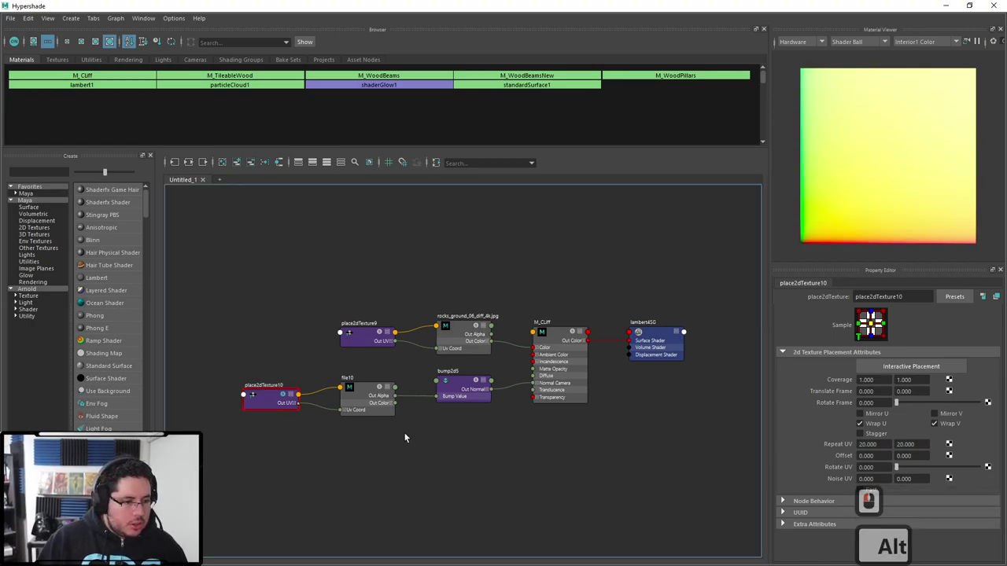
# Connect place2dTexture9's Out UV to the normal map node file10's Uv Coord and delete place2dTexture10
pyautogui.keyDown('alt'); pyautogui.moveTo(262, 397); pyautogui.dragTo(419, 386, button='right'); pyautogui.keyUp('alt')
pyautogui.moveTo(391, 301); pyautogui.dragTo(383, 410)
pyautogui.click(284, 405)
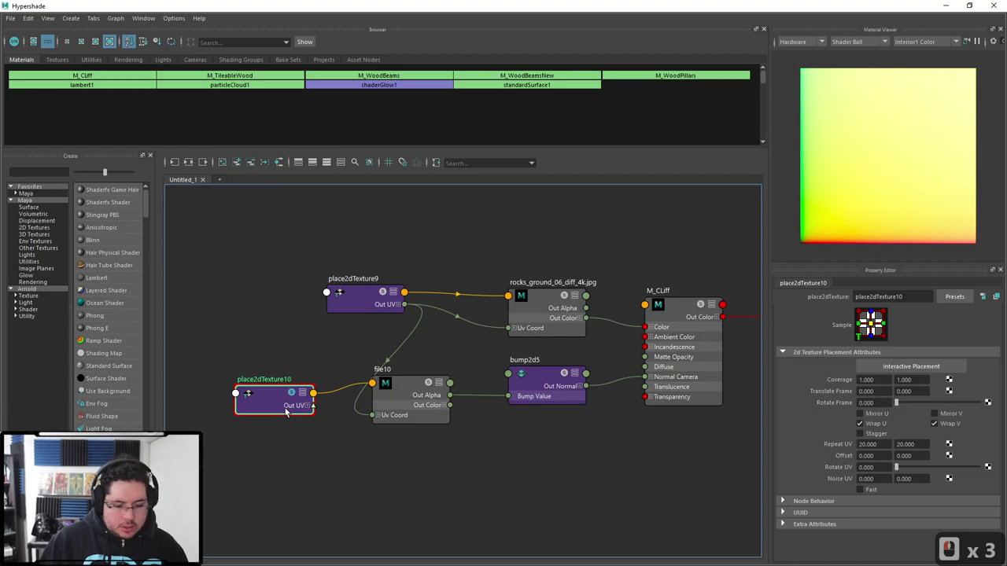
pyautogui.press('Delete')
# Set the color space of the normal map node file10 to the utility option Raw
pyautogui.click(432, 416)
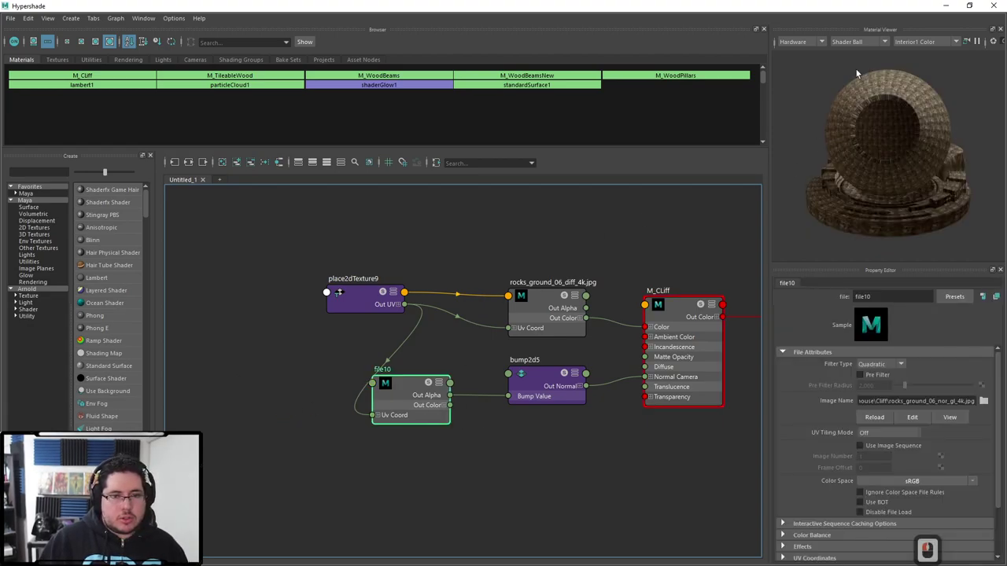
pyautogui.hotkey('alt', 'Tab')
pyautogui.keyDown('alt'); pyautogui.moveTo(556, 292); pyautogui.dragTo(512, 296); pyautogui.keyUp('alt')
pyautogui.hotkey('alt', 'Tab')
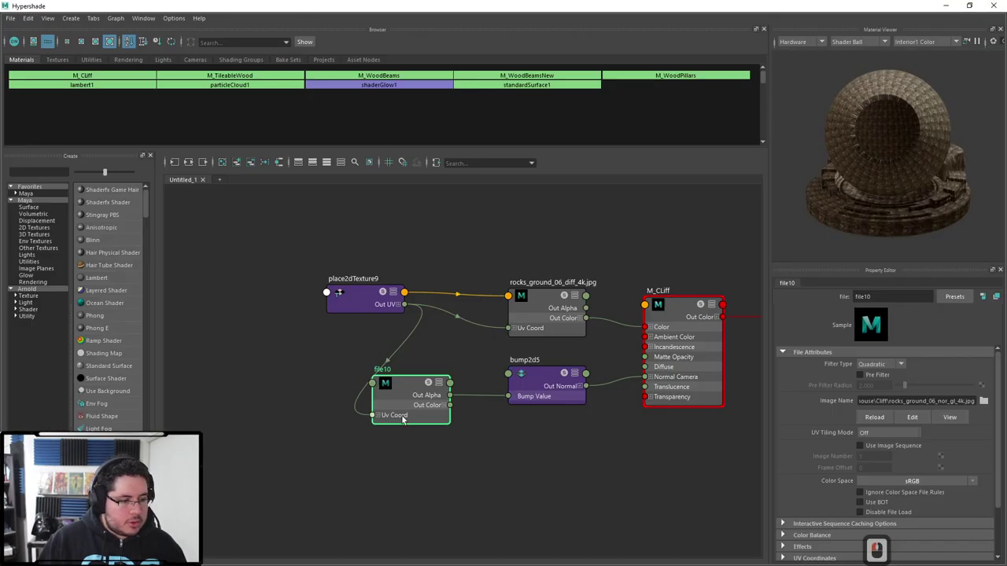
pyautogui.click(411, 416)
pyautogui.click(912, 481)
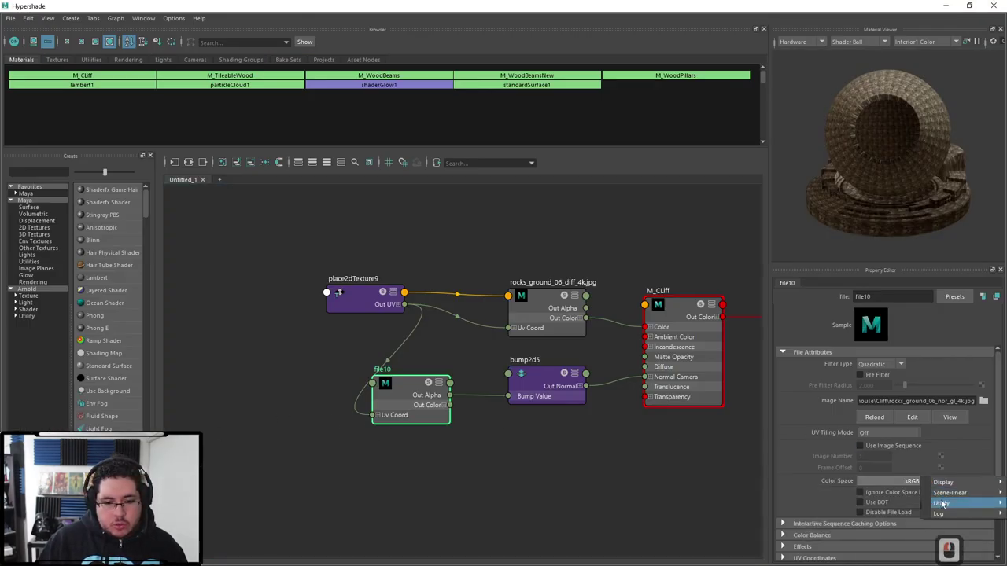
pyautogui.click(899, 503)
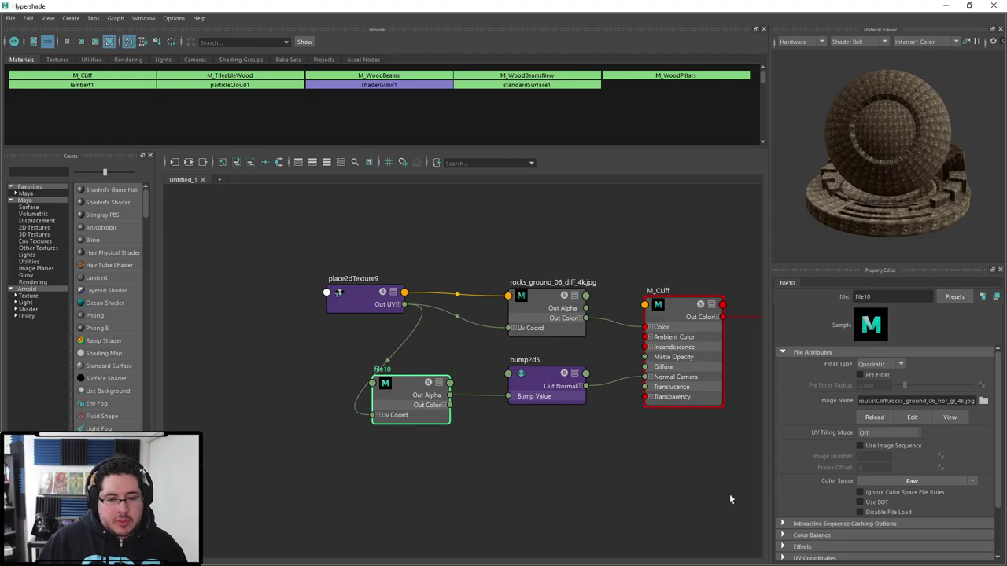
# Minimize the Hypershade and light the perspective view with all scene lights, with the cliff in view
pyautogui.click(969, 5)
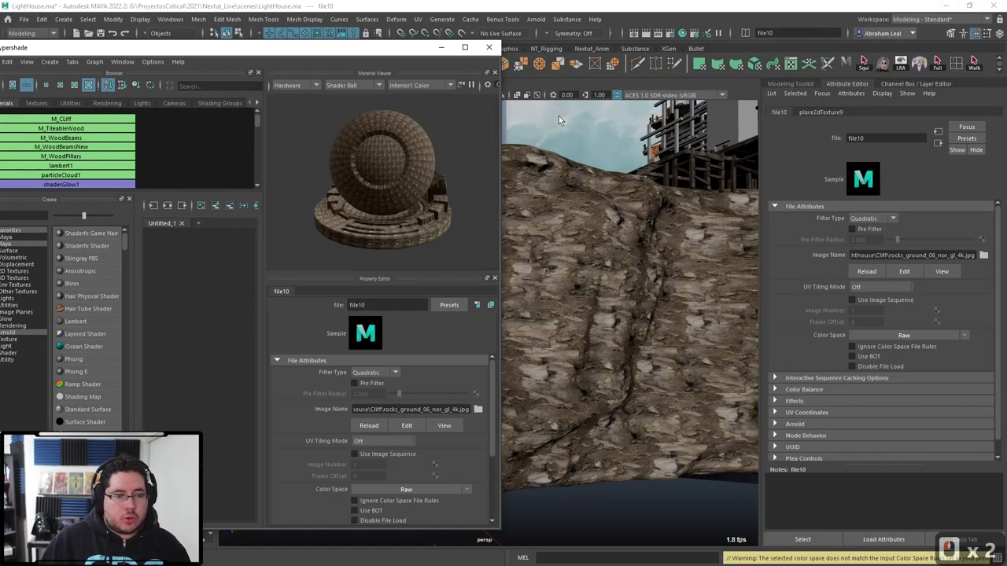
pyautogui.click(441, 49)
pyautogui.keyDown('alt'); pyautogui.moveTo(494, 186); pyautogui.dragTo(499, 207); pyautogui.keyUp('alt')
pyautogui.keyDown('alt'); pyautogui.moveTo(500, 208); pyautogui.dragTo(477, 186, button='right'); pyautogui.keyUp('alt')
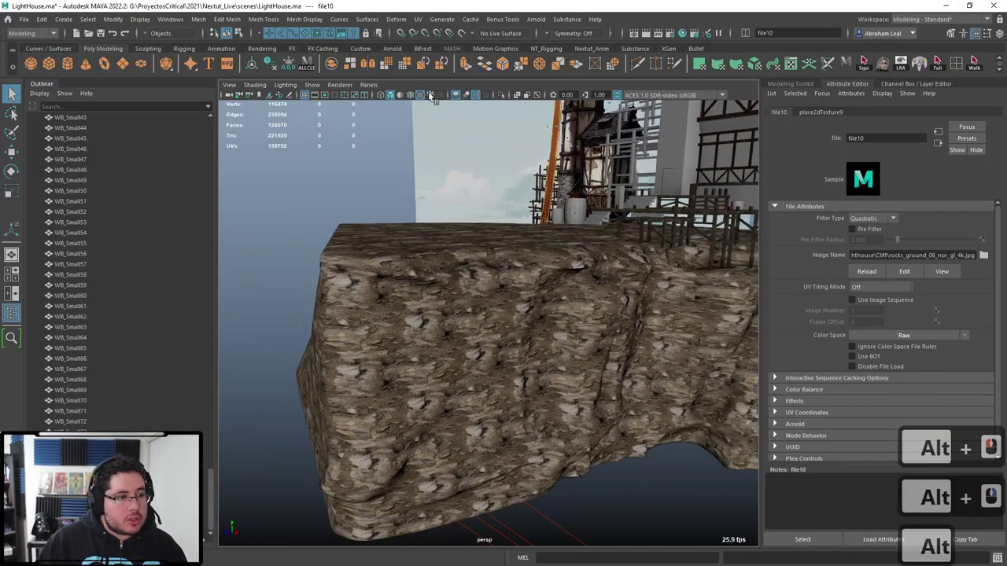
pyautogui.click(431, 96)
# Examine the rock texture and its normal map detail up close on the cliff's ground and sides
pyautogui.keyDown('alt'); pyautogui.moveTo(498, 169); pyautogui.dragTo(491, 350); pyautogui.keyUp('alt')
pyautogui.keyDown('alt'); pyautogui.moveTo(490, 350); pyautogui.dragTo(496, 373, button='middle'); pyautogui.keyUp('alt')
pyautogui.keyDown('alt'); pyautogui.moveTo(496, 373); pyautogui.dragTo(495, 355); pyautogui.keyUp('alt')
pyautogui.keyDown('alt'); pyautogui.moveTo(495, 355); pyautogui.dragTo(544, 400, button='right'); pyautogui.keyUp('alt')
pyautogui.keyDown('alt'); pyautogui.moveTo(545, 399); pyautogui.dragTo(506, 445); pyautogui.keyUp('alt')
pyautogui.keyDown('alt'); pyautogui.moveTo(506, 446); pyautogui.dragTo(479, 420, button='right'); pyautogui.keyUp('alt')
pyautogui.keyDown('alt'); pyautogui.moveTo(479, 420); pyautogui.dragTo(539, 391, button='middle'); pyautogui.keyUp('alt')
pyautogui.keyDown('alt'); pyautogui.moveTo(456, 425); pyautogui.dragTo(496, 477, button='right'); pyautogui.keyUp('alt')
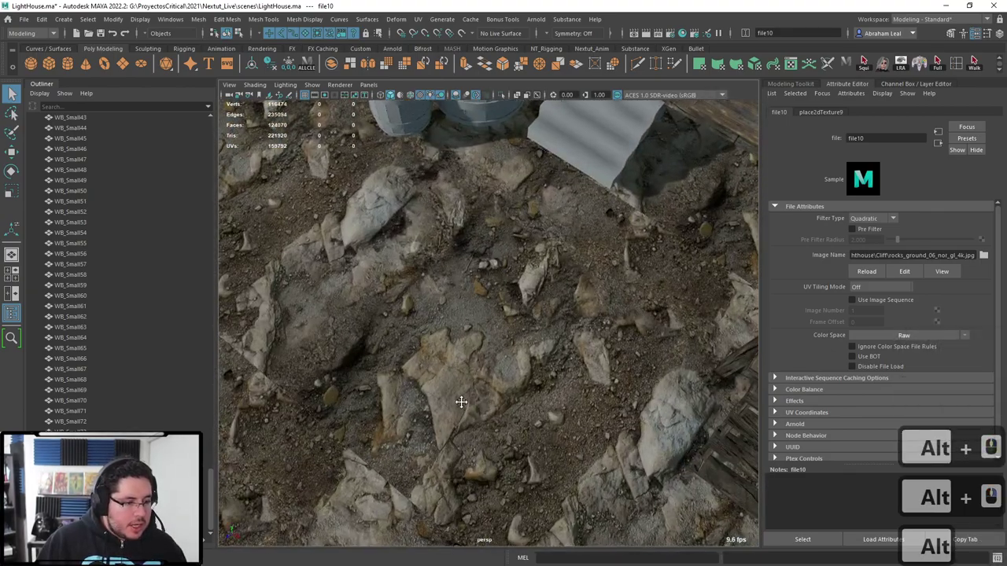
pyautogui.keyDown('alt'); pyautogui.moveTo(463, 402); pyautogui.dragTo(530, 354, button='middle'); pyautogui.keyUp('alt')
pyautogui.keyDown('alt'); pyautogui.moveTo(530, 354); pyautogui.dragTo(476, 370, button='right'); pyautogui.keyUp('alt')
pyautogui.keyDown('alt'); pyautogui.moveTo(476, 370); pyautogui.dragTo(456, 325); pyautogui.keyUp('alt')
pyautogui.keyDown('alt'); pyautogui.moveTo(445, 375); pyautogui.dragTo(480, 323, button='middle'); pyautogui.keyUp('alt')
pyautogui.keyDown('alt'); pyautogui.moveTo(479, 322); pyautogui.dragTo(381, 310, button='right'); pyautogui.keyUp('alt')
pyautogui.keyDown('alt'); pyautogui.moveTo(380, 309); pyautogui.dragTo(466, 329); pyautogui.keyUp('alt')
# Apply a planar UV projection from the camera to the cliff sculpt and return to object selection
pyautogui.click(481, 338)
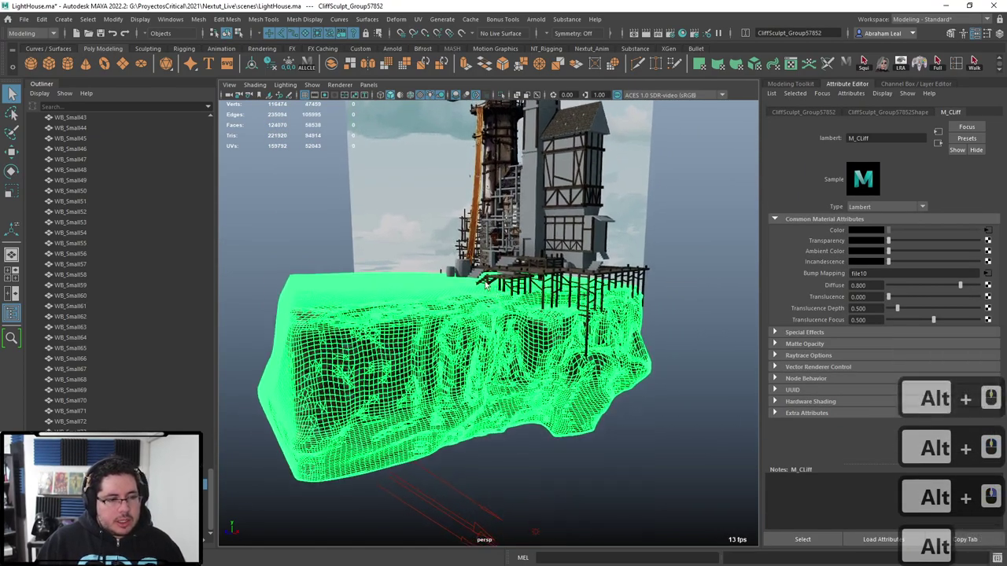
pyautogui.click(418, 19)
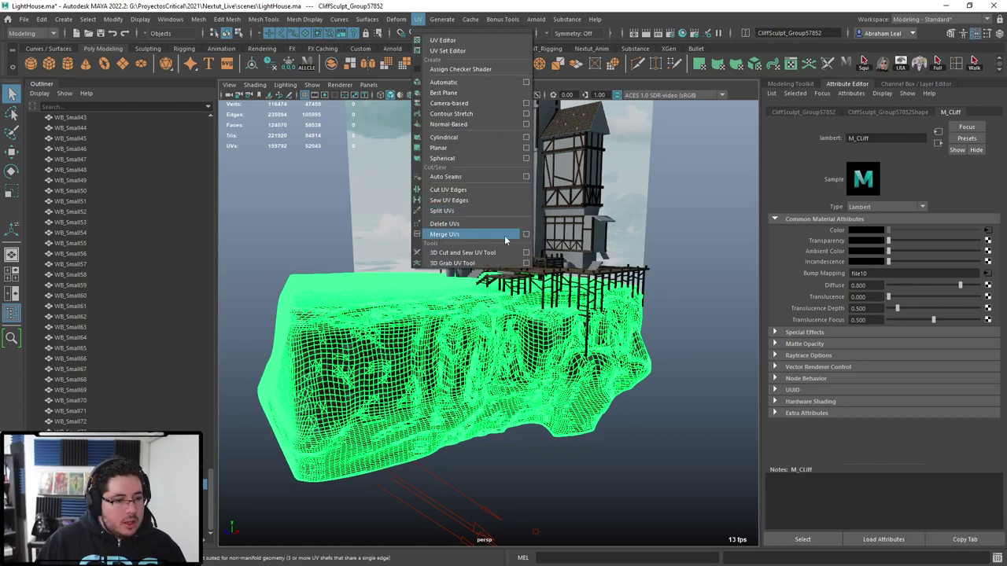
pyautogui.click(527, 148)
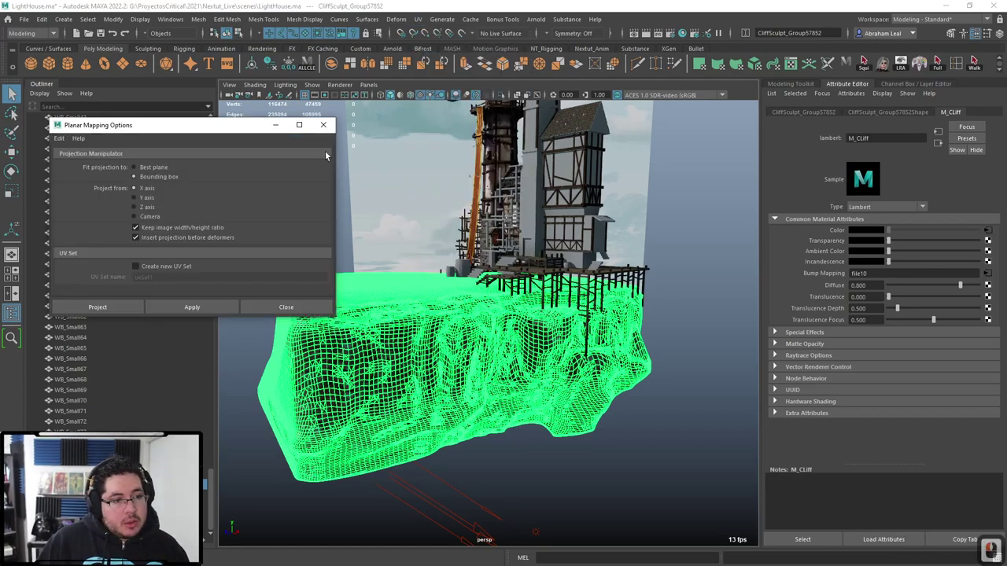
pyautogui.click(192, 306)
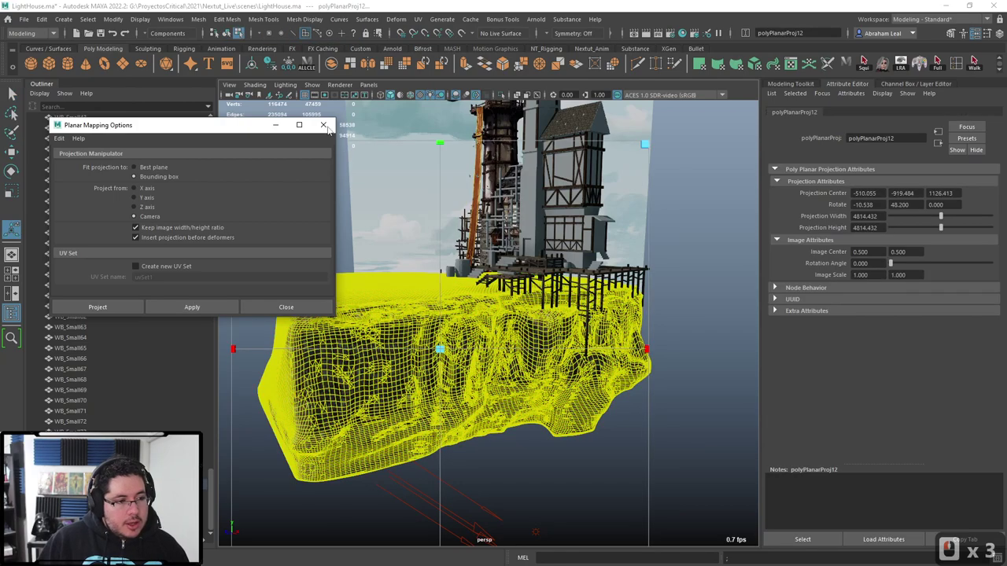
pyautogui.click(286, 307)
pyautogui.moveTo(394, 318); pyautogui.dragTo(444, 253, button='right')
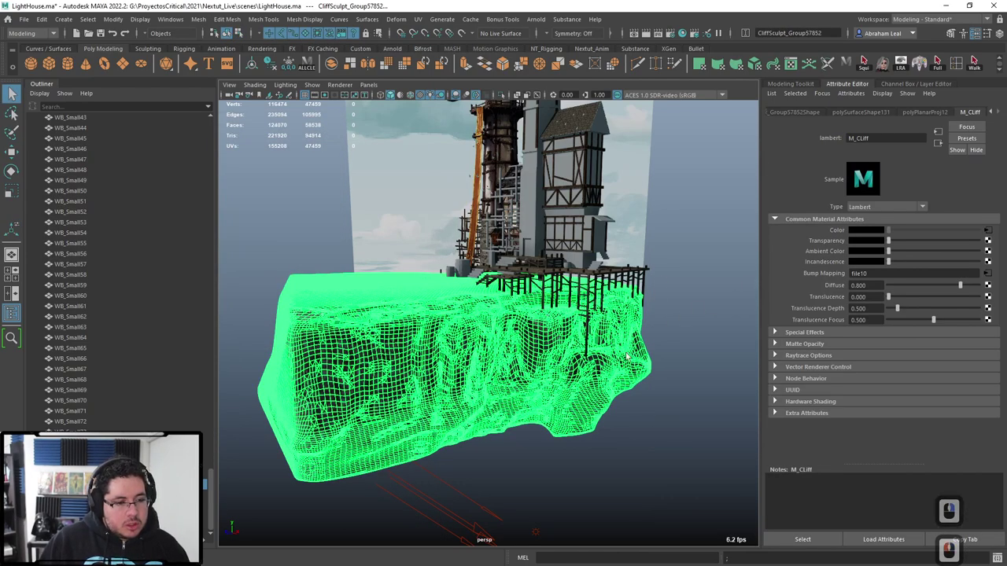
pyautogui.scroll(3, 640, 351)
pyautogui.rightClick(639, 352)
pyautogui.moveTo(640, 352); pyautogui.dragTo(700, 246, button='right')
pyautogui.click(700, 246)
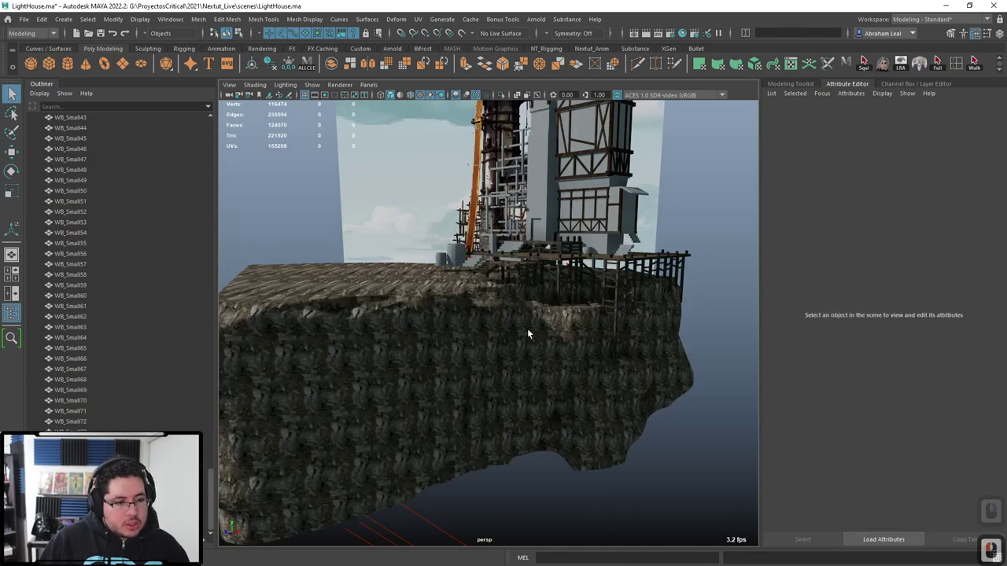
# On place2dTexture9, turn off Stagger, Wrap U and Wrap V, and set Repeat UV to 1 and 1
pyautogui.click(682, 33)
pyautogui.click(159, 319)
pyautogui.keyDown('alt'); pyautogui.moveTo(236, 336); pyautogui.dragTo(166, 316, button='middle'); pyautogui.keyUp('alt')
pyautogui.click(209, 333)
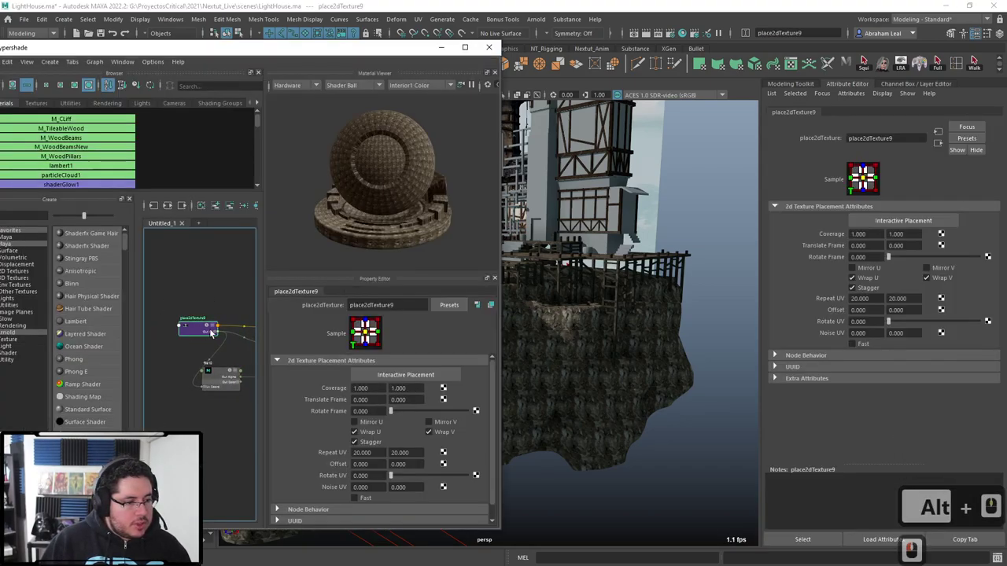
pyautogui.moveTo(209, 334); pyautogui.dragTo(181, 330)
pyautogui.click(354, 441)
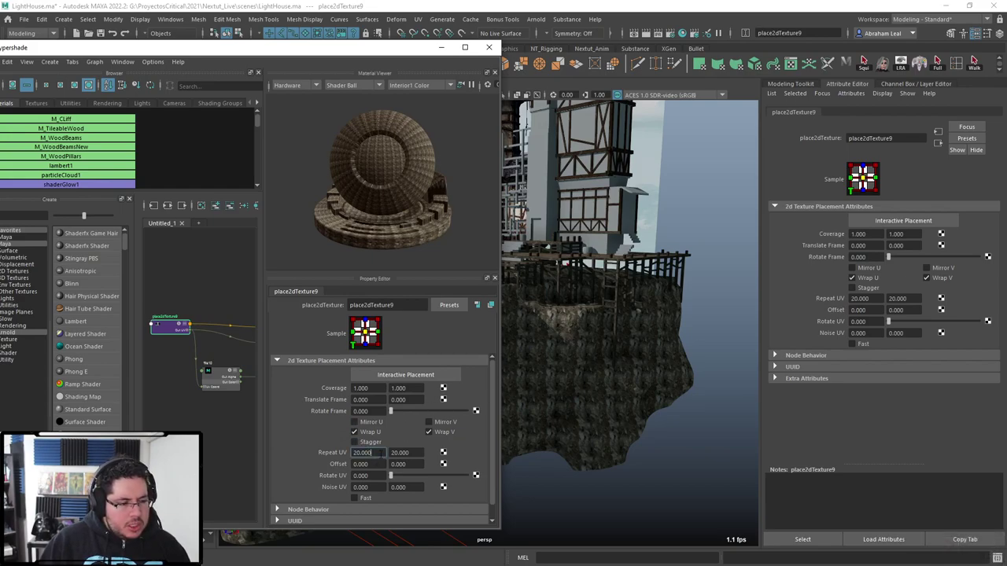
pyautogui.write('1')
pyautogui.press('Tab')
pyautogui.write('1')
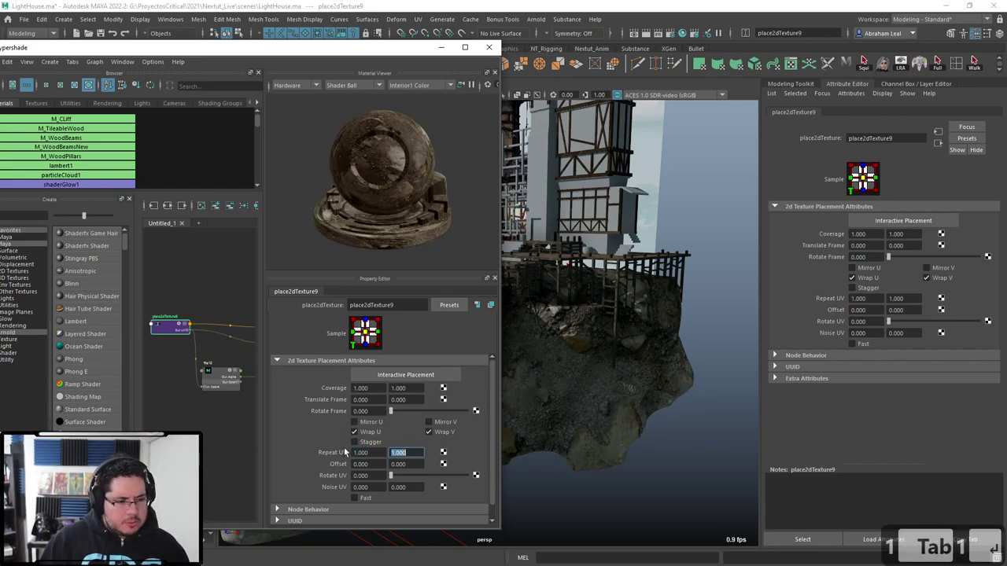
pyautogui.click(441, 48)
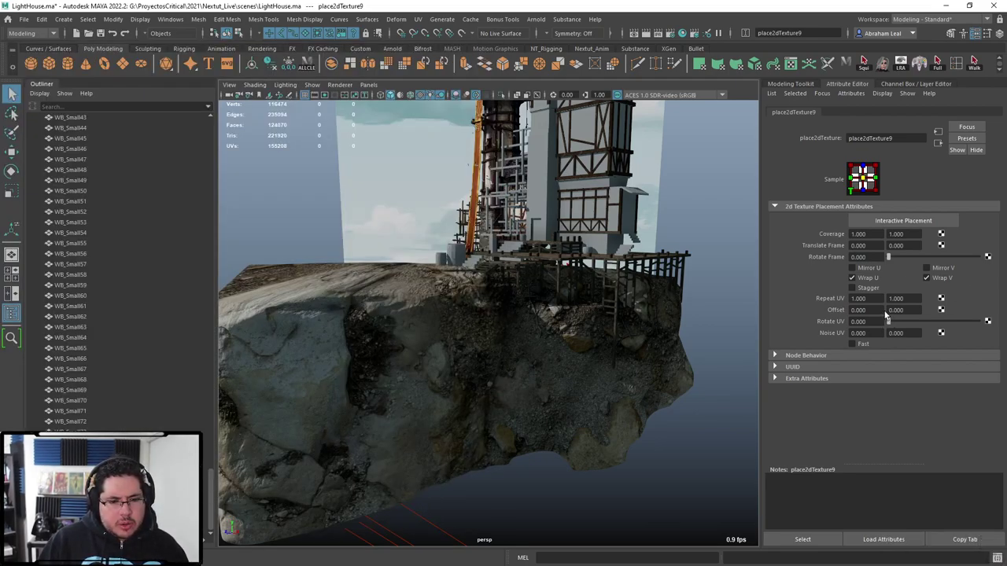
pyautogui.click(855, 279)
pyautogui.click(928, 278)
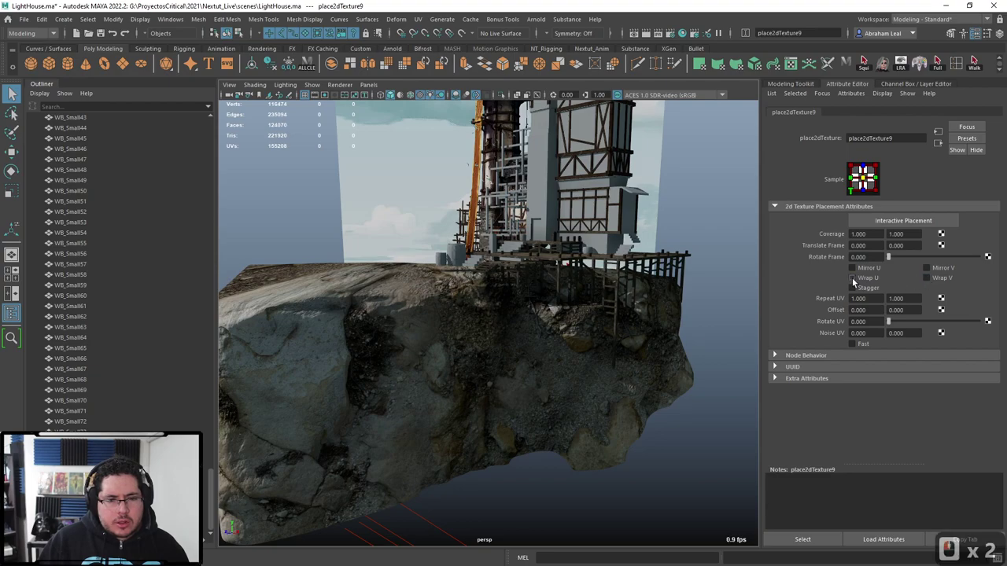
# Examine the camera-projected rock texture on the cliff from several angles
pyautogui.click(567, 378)
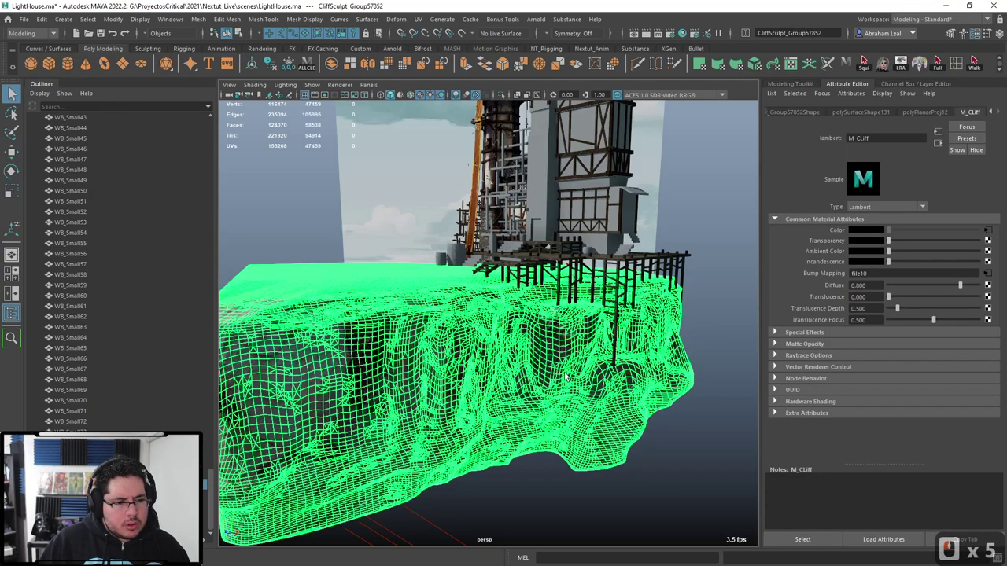
pyautogui.click(694, 435)
pyautogui.keyDown('alt'); pyautogui.moveTo(610, 405); pyautogui.dragTo(477, 344); pyautogui.keyUp('alt')
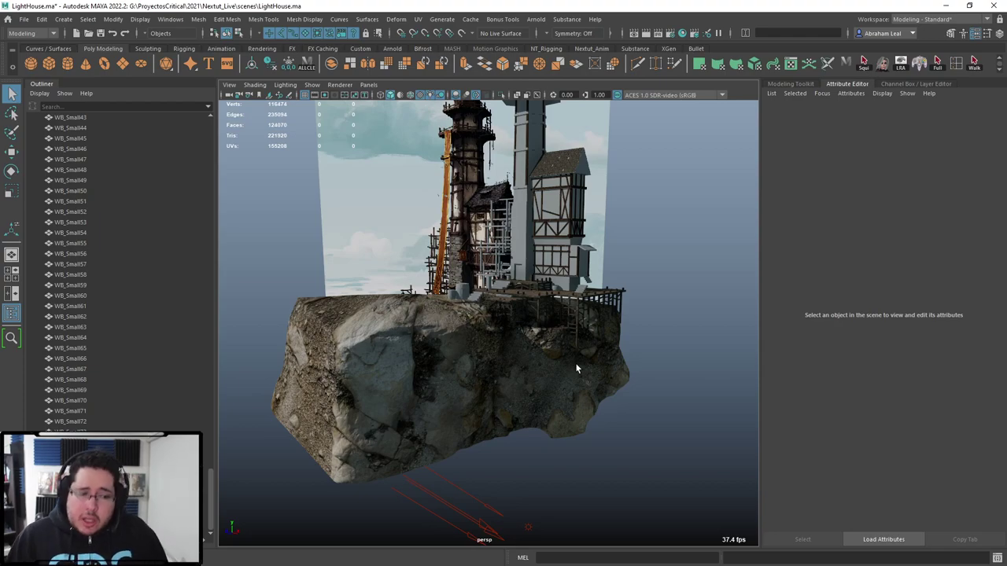
pyautogui.keyDown('alt'); pyautogui.moveTo(620, 340); pyautogui.dragTo(562, 400); pyautogui.keyUp('alt')
pyautogui.click(562, 400)
pyautogui.click(673, 390)
pyautogui.keyDown('alt'); pyautogui.moveTo(674, 393); pyautogui.dragTo(556, 364); pyautogui.keyUp('alt')
pyautogui.click(669, 421)
pyautogui.click(707, 348)
# Assign the existing lambert1 material to the cliff sculpt and deselect it
pyautogui.click(588, 385)
pyautogui.moveTo(613, 267); pyautogui.dragTo(681, 539, button='right')
pyautogui.keyDown('alt'); pyautogui.moveTo(692, 472); pyautogui.dragTo(661, 453); pyautogui.keyUp('alt')
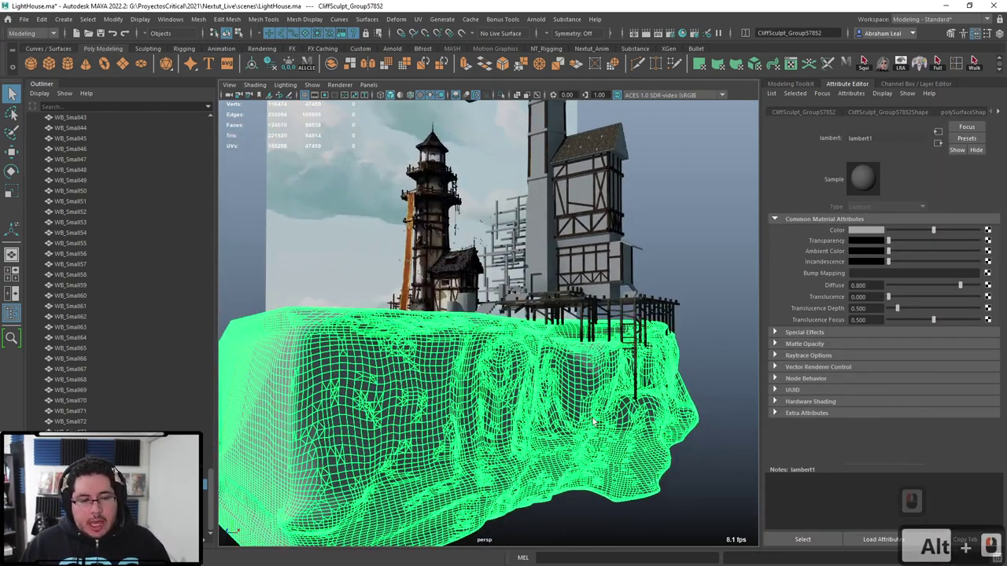
pyautogui.keyDown('alt'); pyautogui.moveTo(594, 422); pyautogui.dragTo(740, 427); pyautogui.keyUp('alt')
pyautogui.click(653, 406)
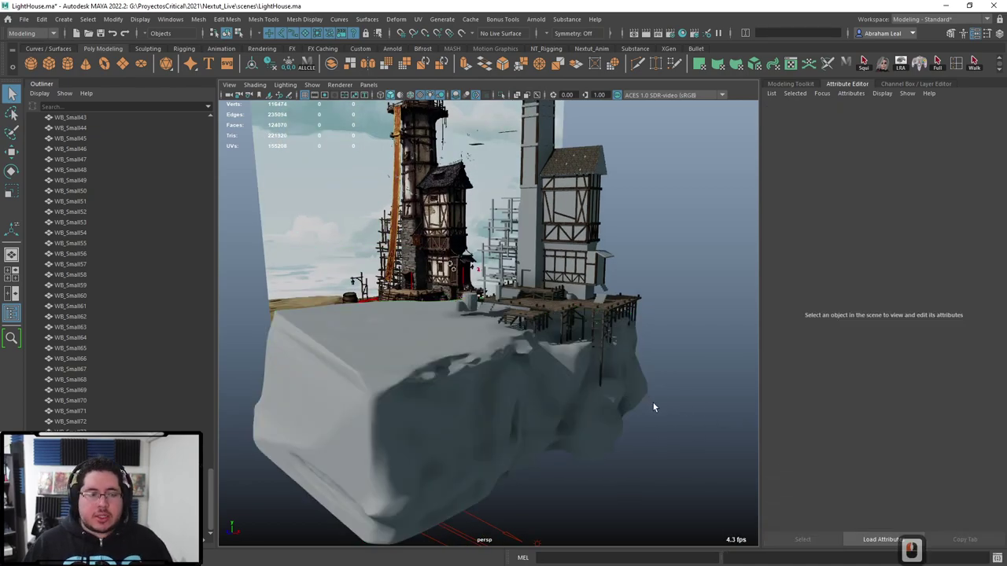
# Inspect the cliff sculpt's mesh and the untextured cliff beneath the platform and lighthouse buildings
pyautogui.click(477, 368)
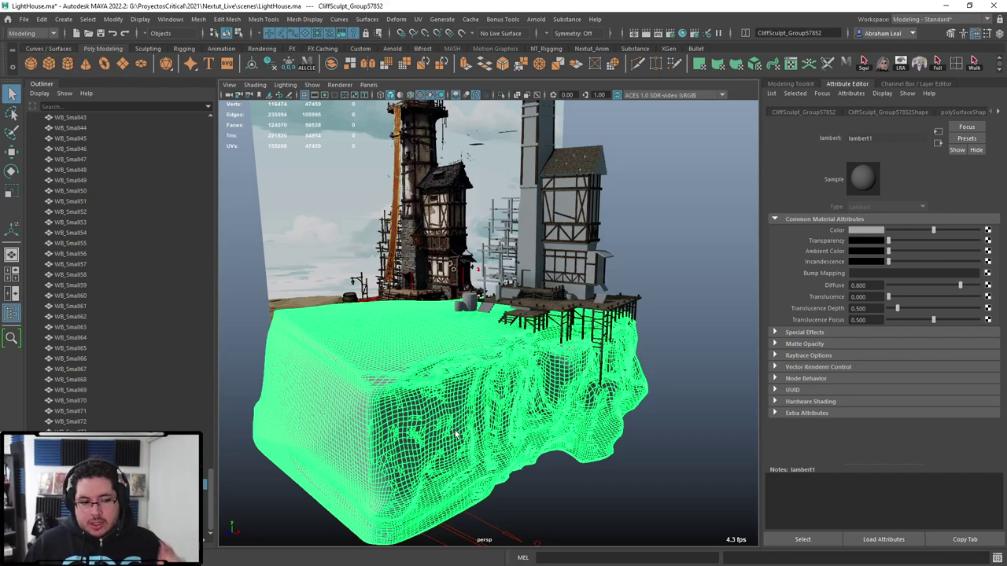
pyautogui.scroll(3, 456, 435)
pyautogui.keyDown('alt'); pyautogui.moveTo(457, 434); pyautogui.dragTo(476, 428); pyautogui.keyUp('alt')
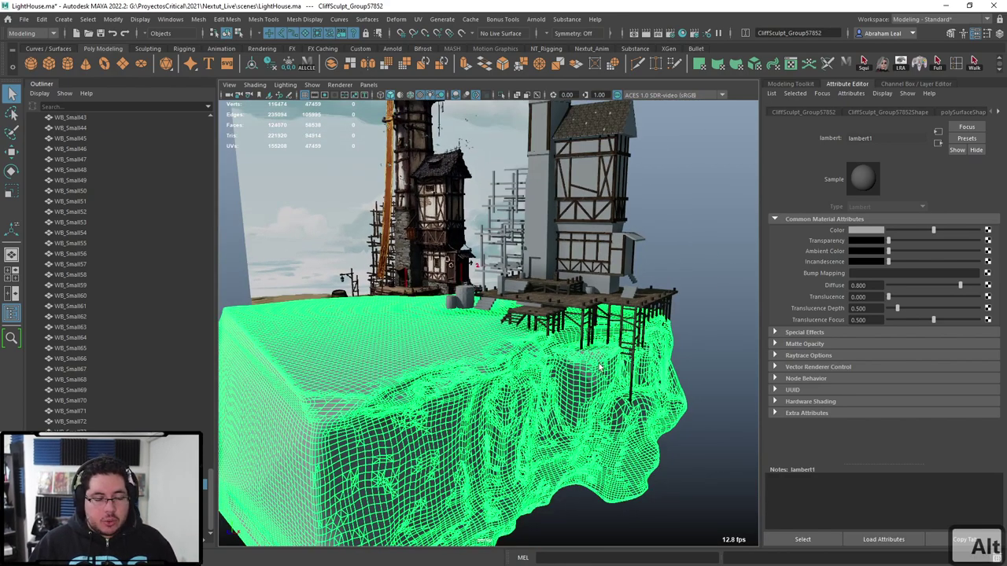
pyautogui.click(681, 306)
pyautogui.click(565, 384)
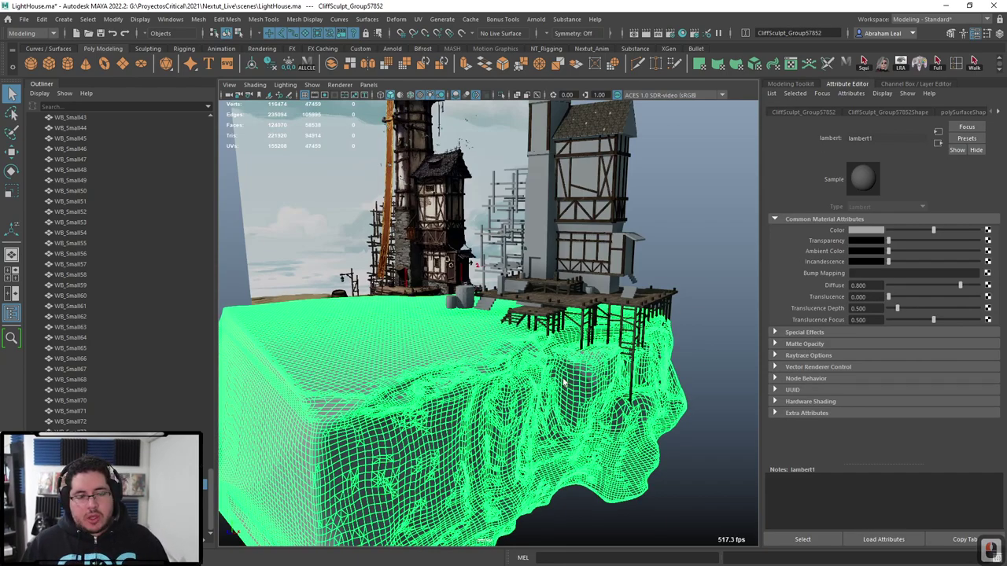
pyautogui.click(703, 358)
pyautogui.click(653, 373)
pyautogui.keyDown('alt'); pyautogui.moveTo(653, 373); pyautogui.dragTo(676, 326); pyautogui.keyUp('alt')
pyautogui.click(658, 358)
pyautogui.keyDown('alt'); pyautogui.moveTo(676, 326); pyautogui.dragTo(643, 330, button='middle'); pyautogui.keyUp('alt')
pyautogui.keyDown('alt'); pyautogui.moveTo(643, 331); pyautogui.dragTo(678, 373, button='right'); pyautogui.keyUp('alt')
pyautogui.keyDown('alt'); pyautogui.moveTo(678, 373); pyautogui.dragTo(667, 378, button='middle'); pyautogui.keyUp('alt')
pyautogui.keyDown('alt'); pyautogui.moveTo(667, 378); pyautogui.dragTo(642, 347); pyautogui.keyUp('alt')
pyautogui.keyDown('alt'); pyautogui.moveTo(642, 348); pyautogui.dragTo(610, 381, button='middle'); pyautogui.keyUp('alt')
pyautogui.keyDown('alt'); pyautogui.moveTo(610, 381); pyautogui.dragTo(648, 428, button='right'); pyautogui.keyUp('alt')
pyautogui.keyDown('alt'); pyautogui.moveTo(647, 426); pyautogui.dragTo(585, 427); pyautogui.keyUp('alt')
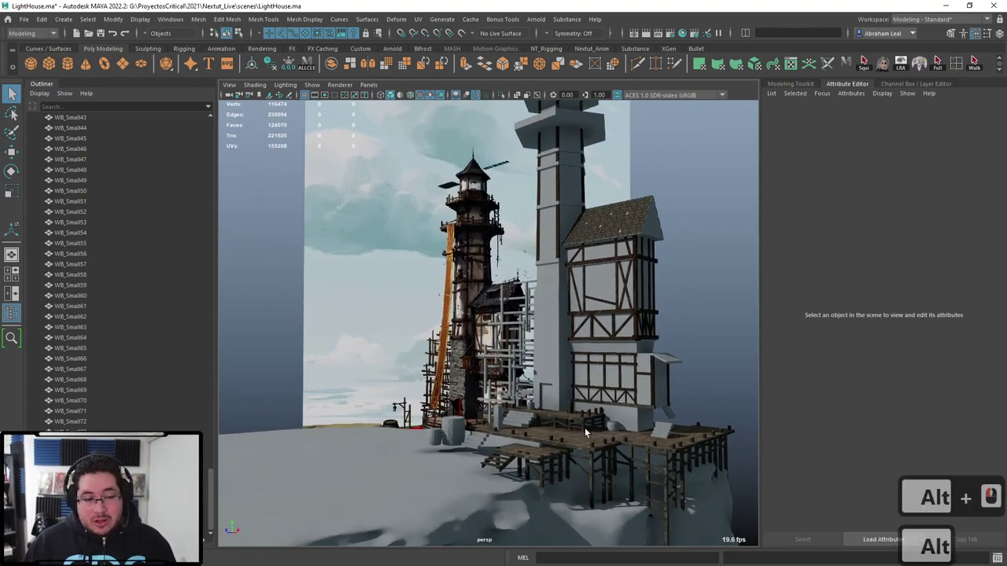